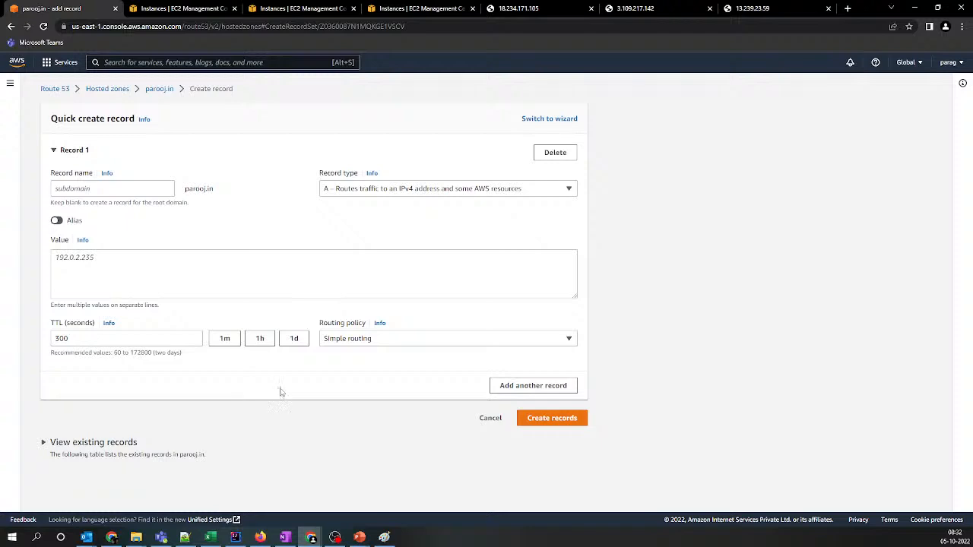
# Copy the Virginia website's address from the browser and paste it into the Notepad++ note in place of the bash script
pyautogui.click(162, 274)
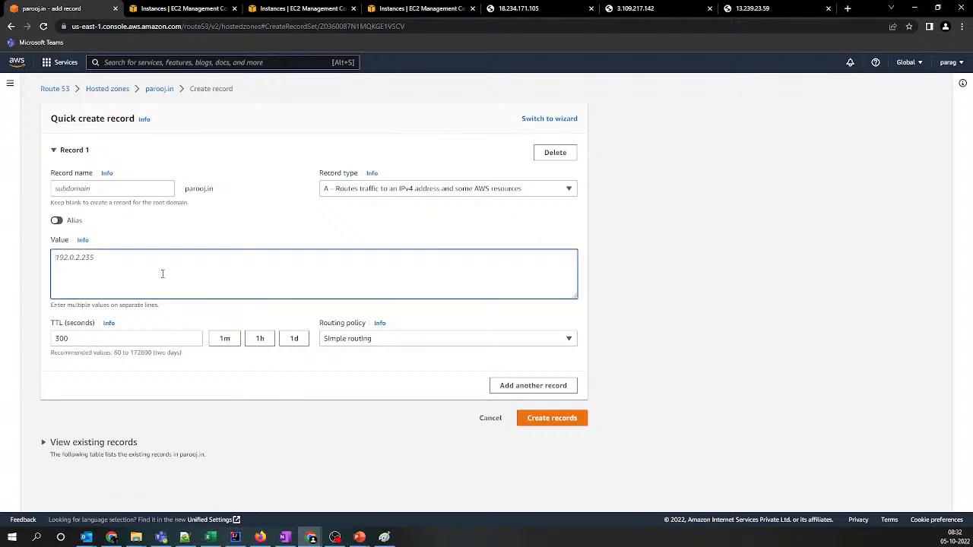
pyautogui.click(517, 9)
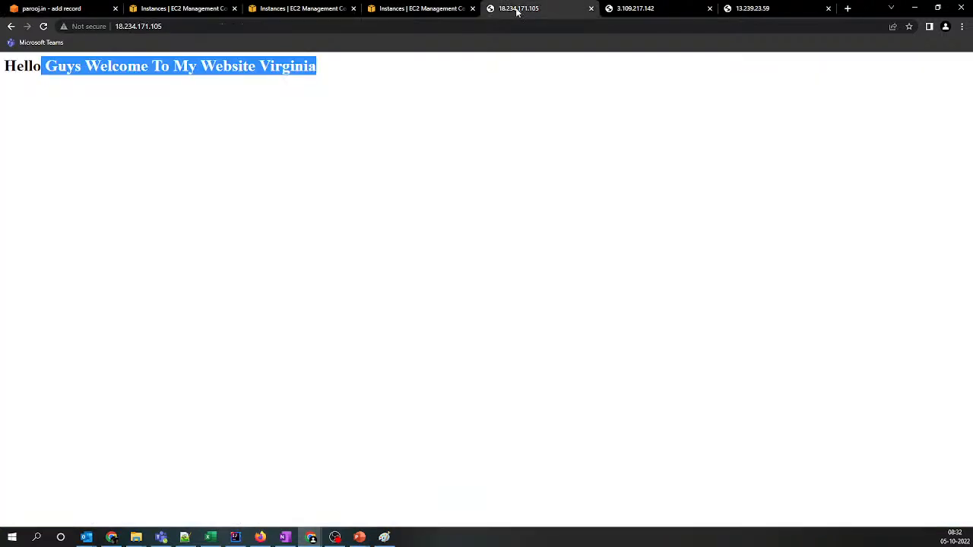
pyautogui.click(193, 27)
pyautogui.hotkey('ctrl', 'c')
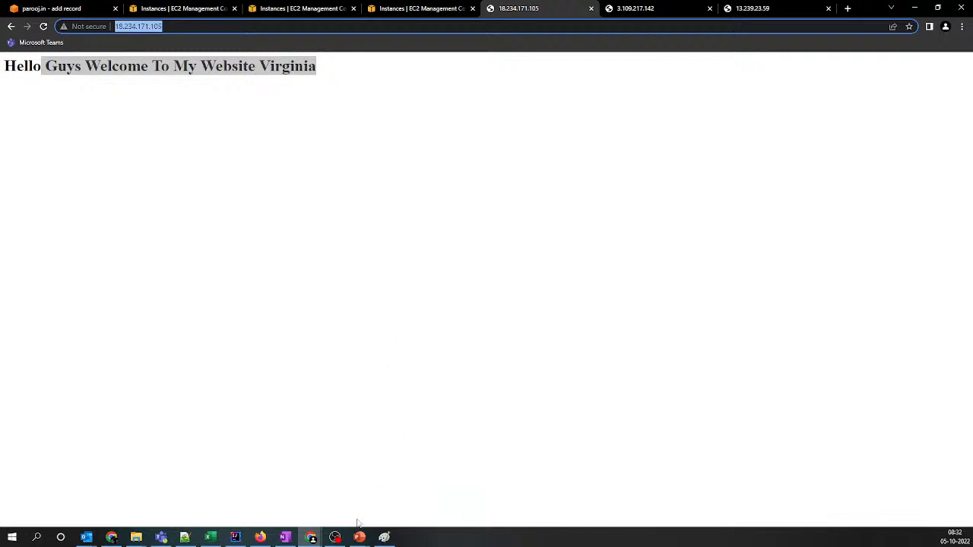
pyautogui.click(184, 537)
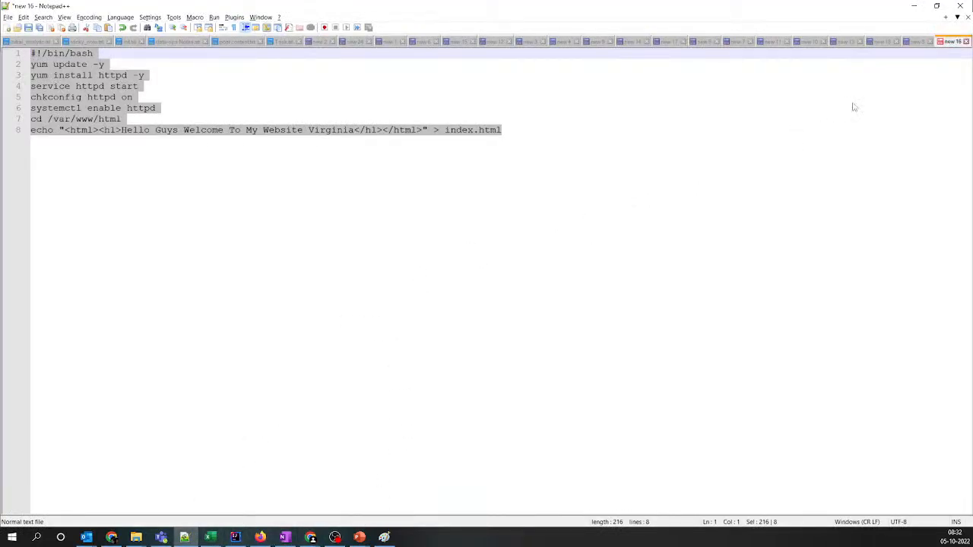
pyautogui.write('v')
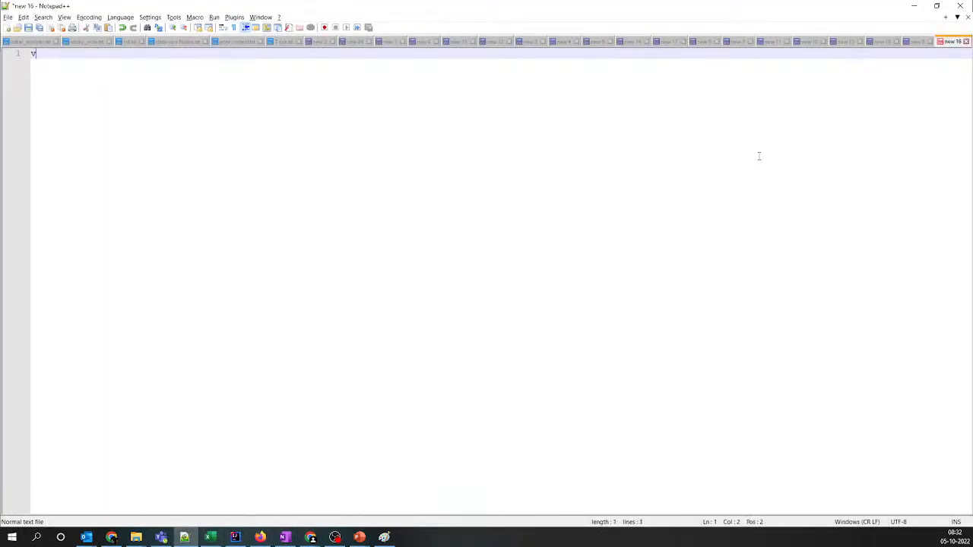
pyautogui.write(' -')
pyautogui.hotkey('ctrl', 'v')
pyautogui.press('Home')
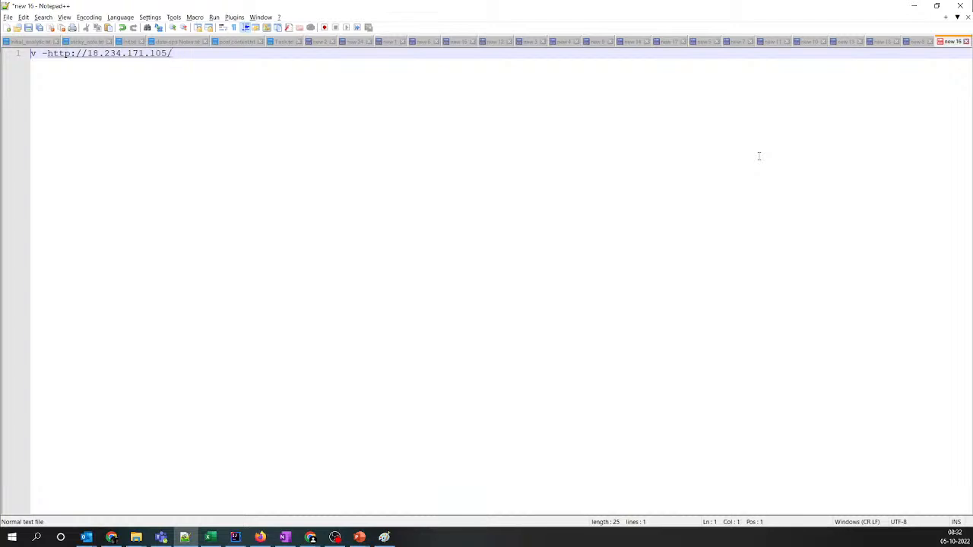
# Trim the pasted Virginia address to the bare IP 18.234.171.105 and start a second line
pyautogui.press('Delete')
pyautogui.press('Delete')
pyautogui.press('Delete')
pyautogui.press('Delete')
pyautogui.press('Delete')
pyautogui.press('Delete')
pyautogui.press('Delete')
pyautogui.press('Delete')
pyautogui.press('Delete')
pyautogui.press('Delete')
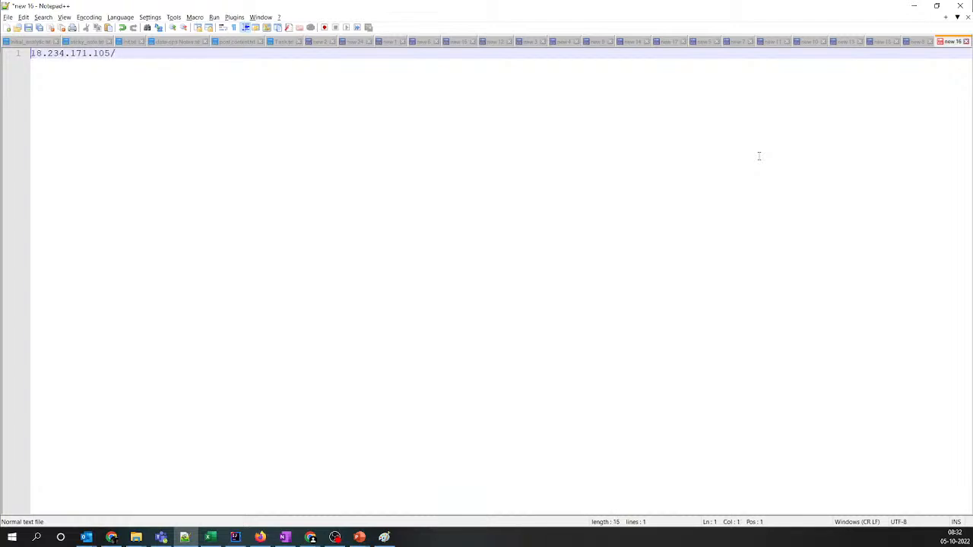
pyautogui.press('End')
pyautogui.press('Return')
# Copy the Mumbai website's address from the browser onto the second line of the Notepad++ note
pyautogui.hotkey('alt', 'Tab')
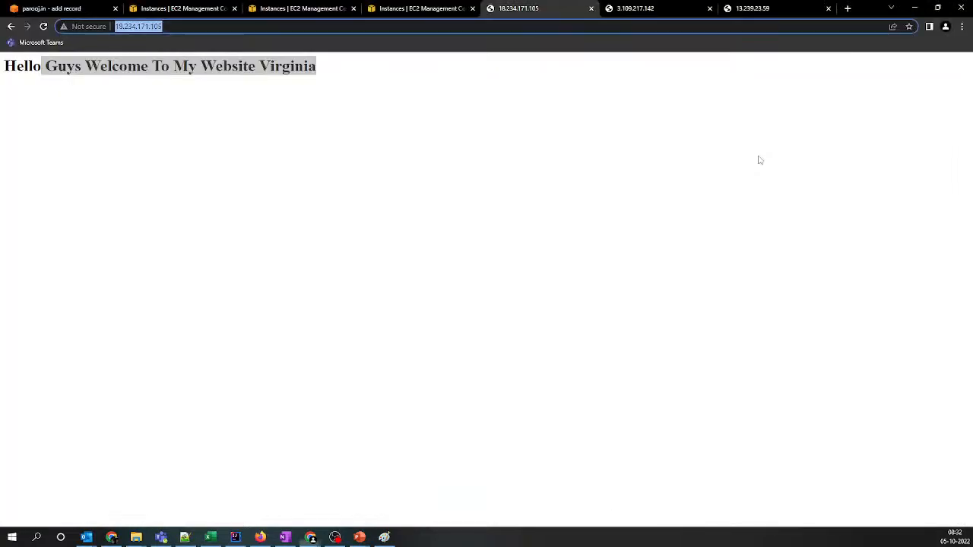
pyautogui.hotkey('ctrl', 'Tab')
pyautogui.click(121, 26)
pyautogui.hotkey('ctrl', 'c')
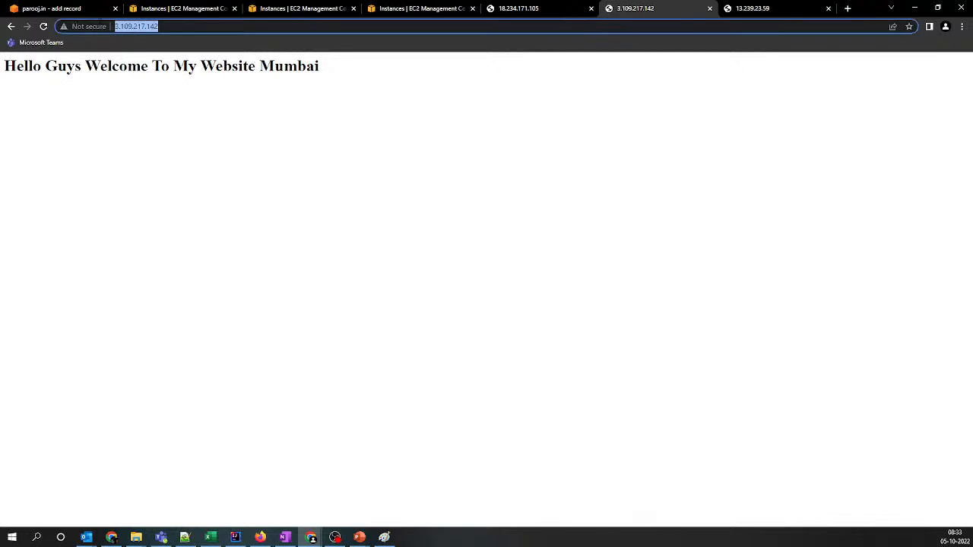
pyautogui.hotkey('alt', 'Tab')
pyautogui.hotkey('ctrl', 'v')
pyautogui.hotkey('alt', 'Tab')
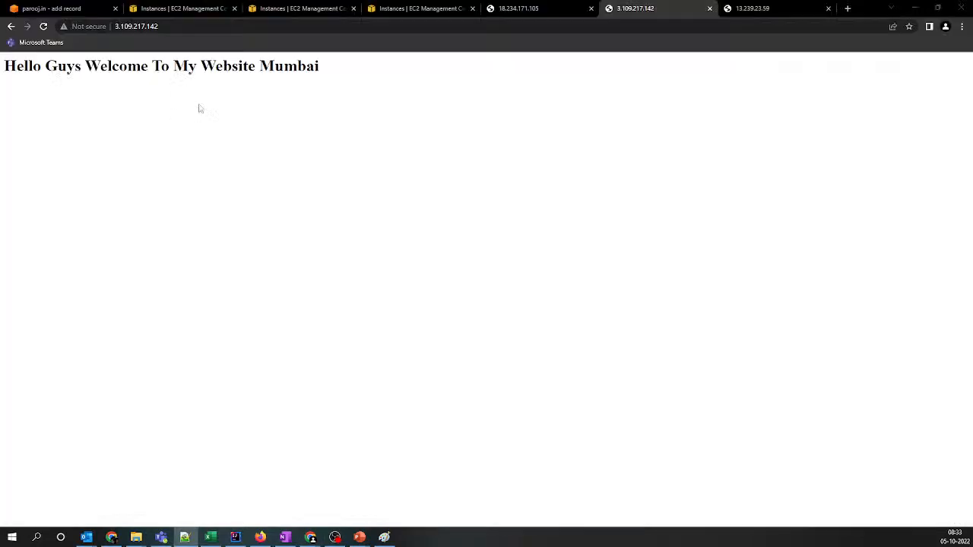
# Copy the Sydney website's address in the browser, and reduce the Mumbai entry in Notepad++ to 3.109.217.142
pyautogui.hotkey('ctrl', 'Tab')
pyautogui.click(129, 26)
pyautogui.hotkey('ctrl', 'c')
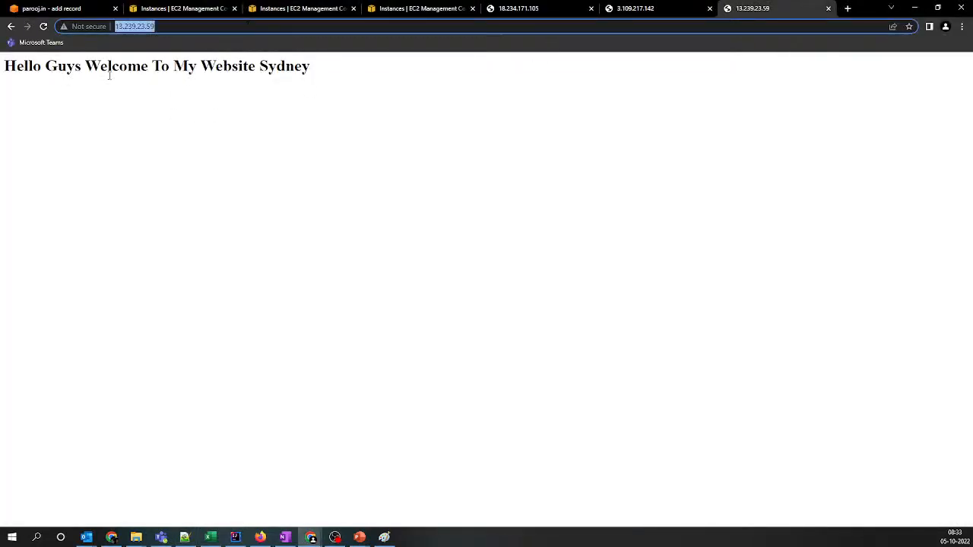
pyautogui.hotkey('alt', 'Tab')
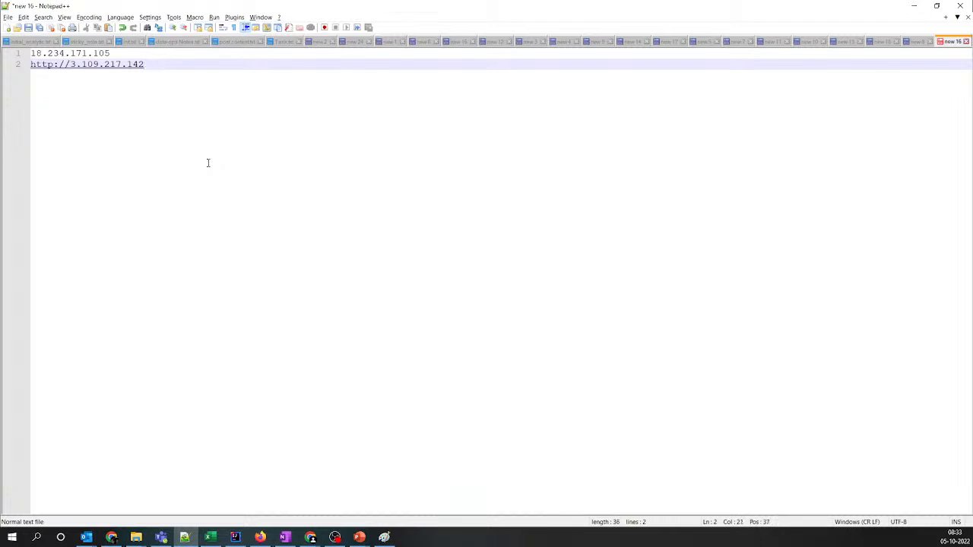
pyautogui.press('Home')
pyautogui.press('Delete')
pyautogui.press('Delete')
pyautogui.press('Delete')
pyautogui.press('Delete')
pyautogui.press('Delete')
pyautogui.press('Delete')
pyautogui.press('Delete')
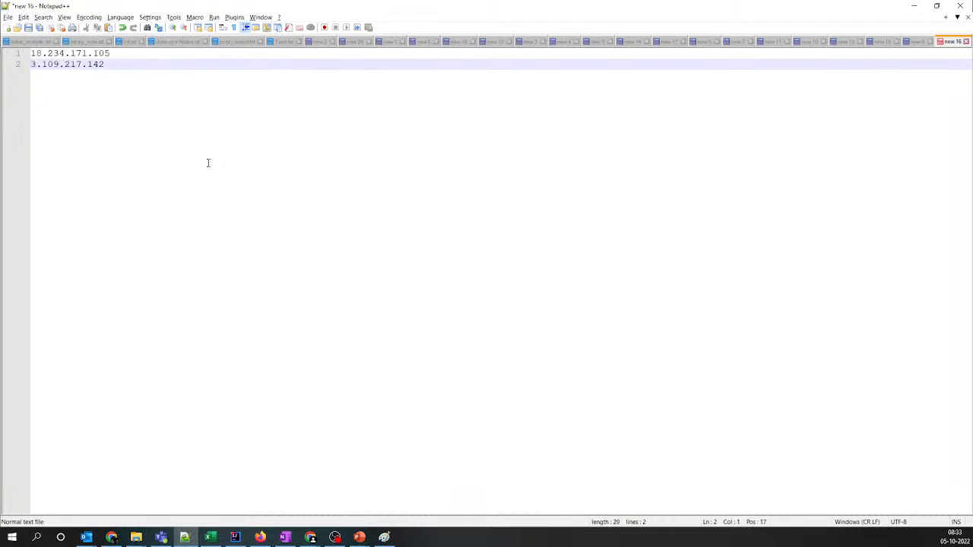
# Paste the Sydney address on a third line and trim it to the bare IP 13.239.23.59
pyautogui.press('End')
pyautogui.press('Return')
pyautogui.hotkey('ctrl', 'v')
pyautogui.press('Home')
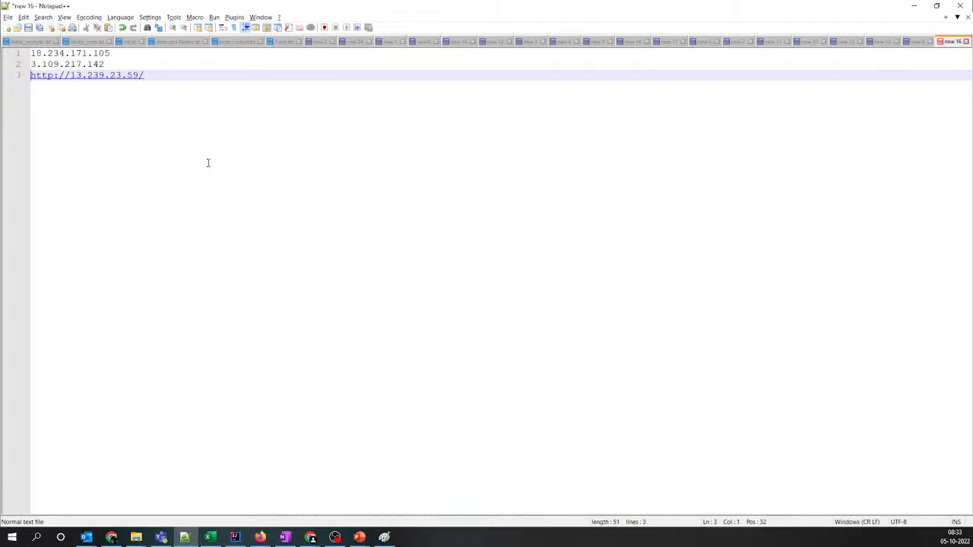
pyautogui.press('Delete')
pyautogui.press('Delete')
pyautogui.press('Delete')
pyautogui.press('Delete')
pyautogui.press('Delete')
pyautogui.press('Delete')
pyautogui.press('Delete')
pyautogui.press('End')
pyautogui.press('BackSpace')
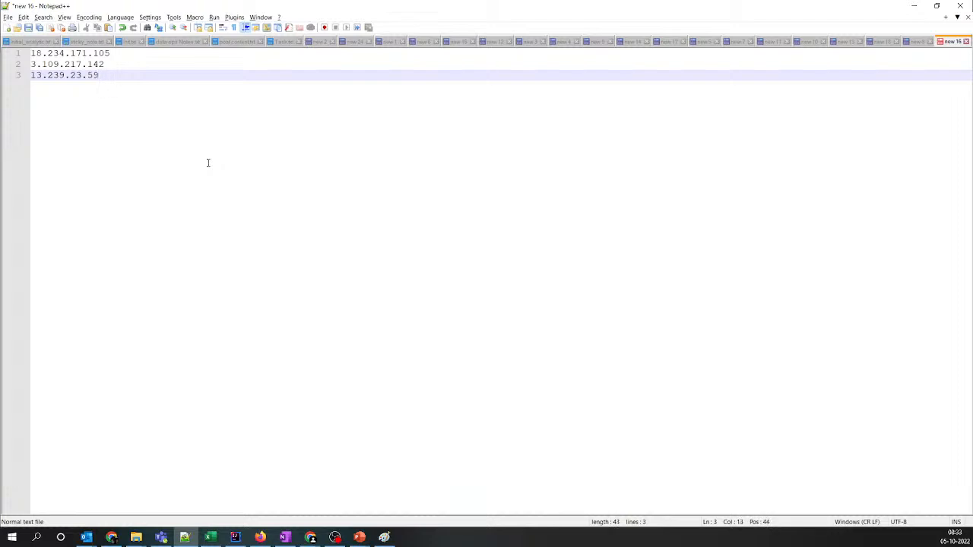
pyautogui.click(7, 55)
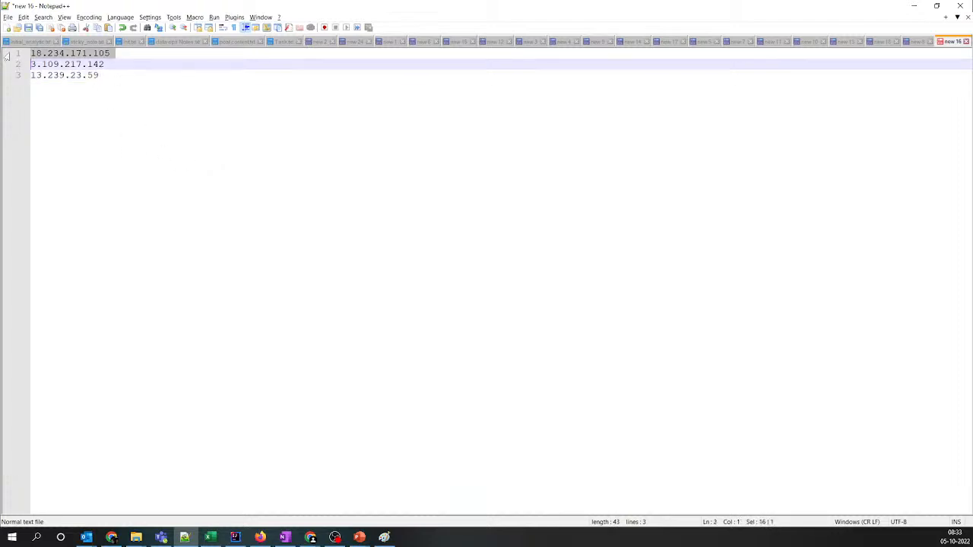
pyautogui.click(15, 65)
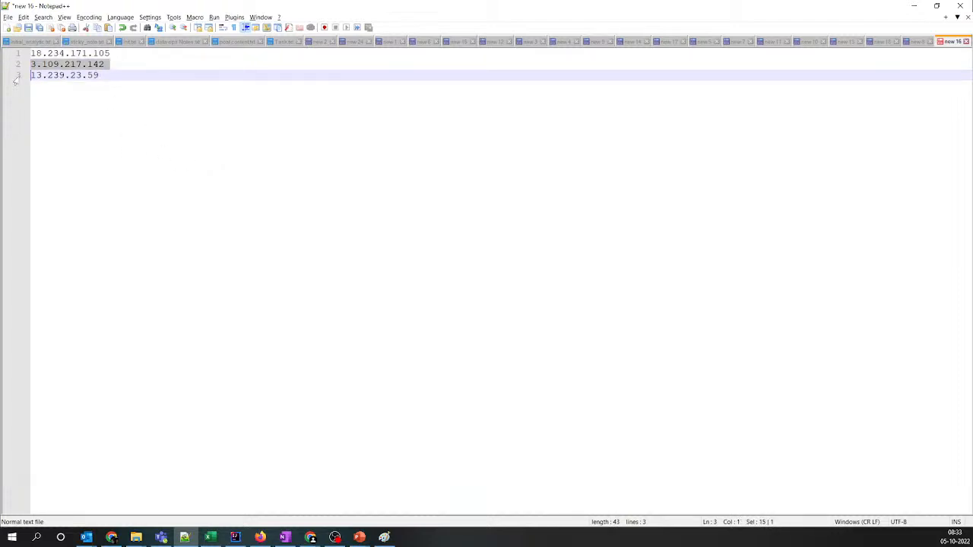
pyautogui.click(15, 77)
pyautogui.click(15, 57)
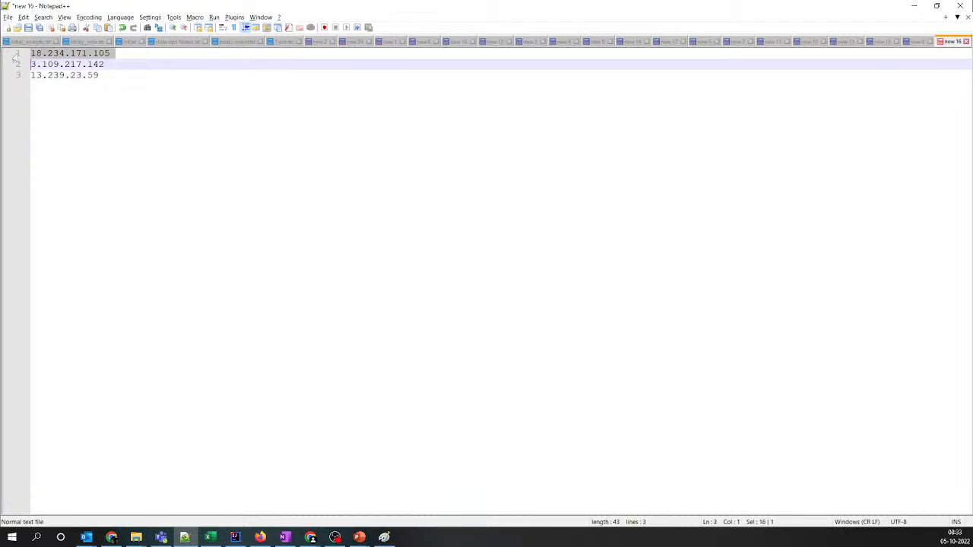
# Copy all three IP addresses from the note into the value of Record 1 in Route 53, one per line
pyautogui.hotkey('ctrl', 'a')
pyautogui.hotkey('ctrl', 'c')
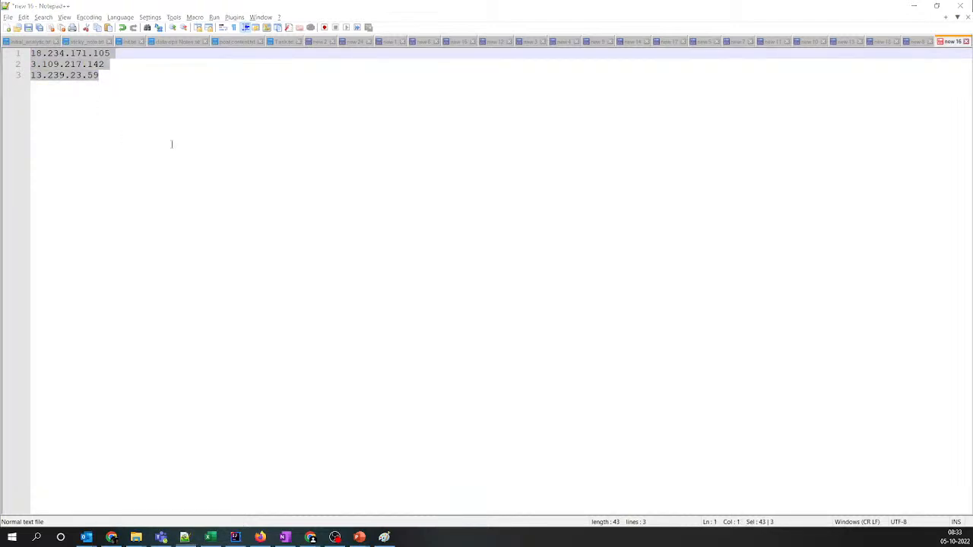
pyautogui.hotkey('alt', 'Tab')
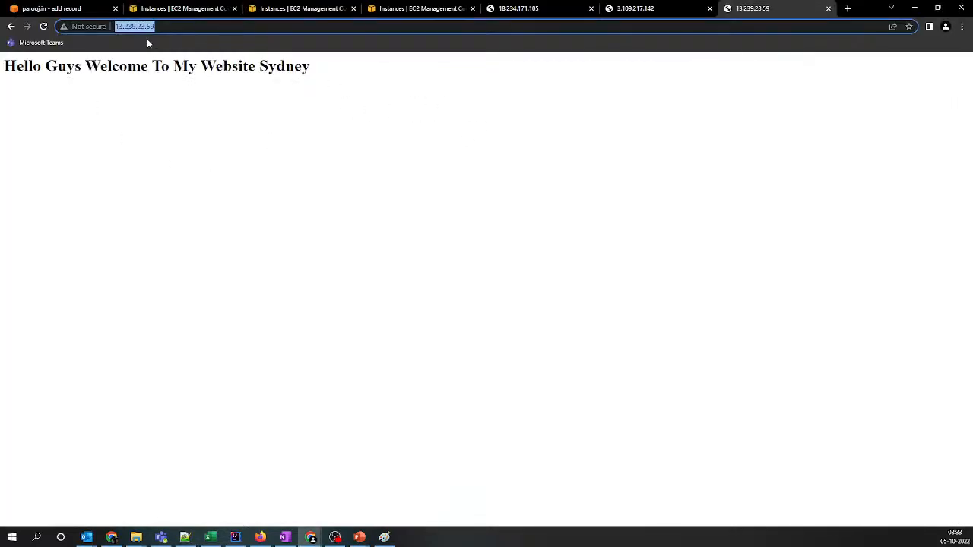
pyautogui.click(80, 11)
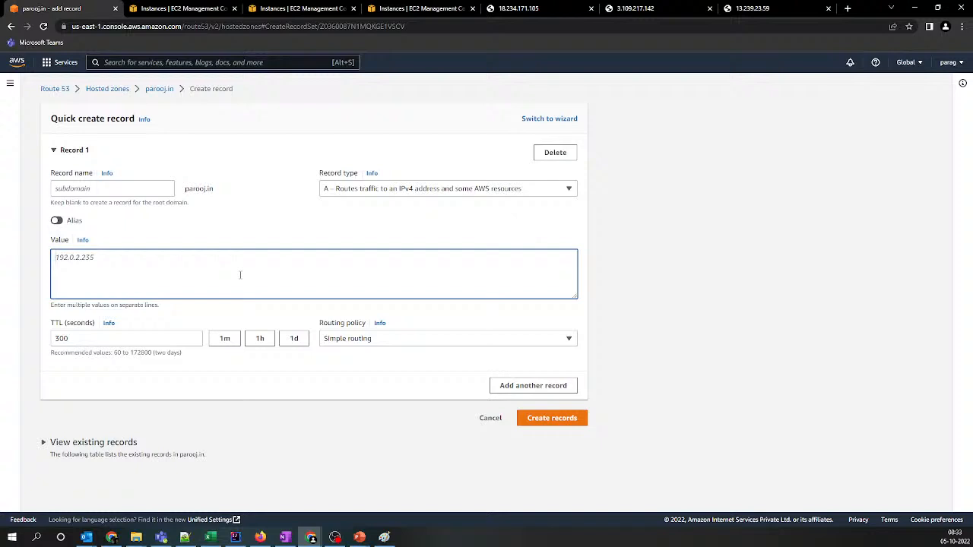
pyautogui.hotkey('ctrl', 'v')
pyautogui.hotkey('ctrl', 'z')
pyautogui.hotkey('ctrl', '+')
pyautogui.hotkey('ctrl', '+')
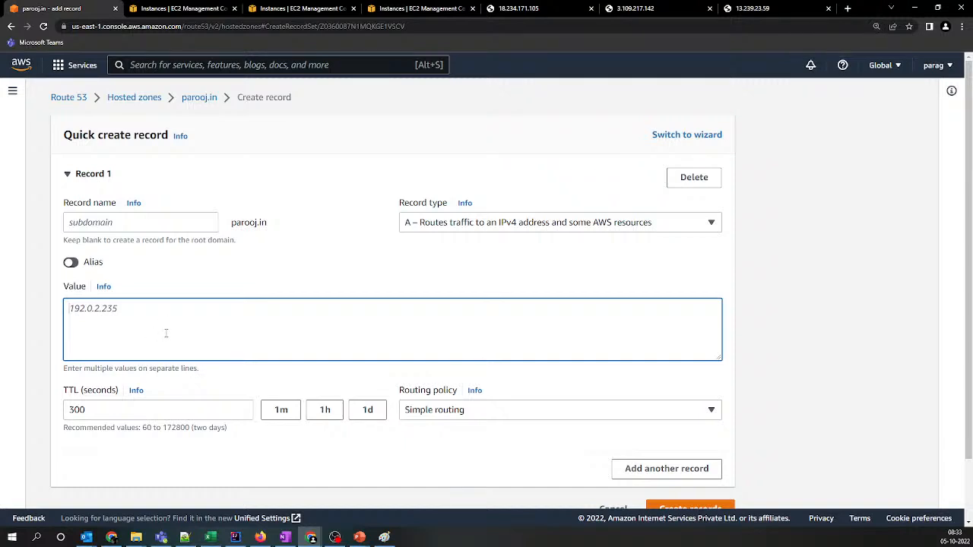
pyautogui.hotkey('ctrl', 'v')
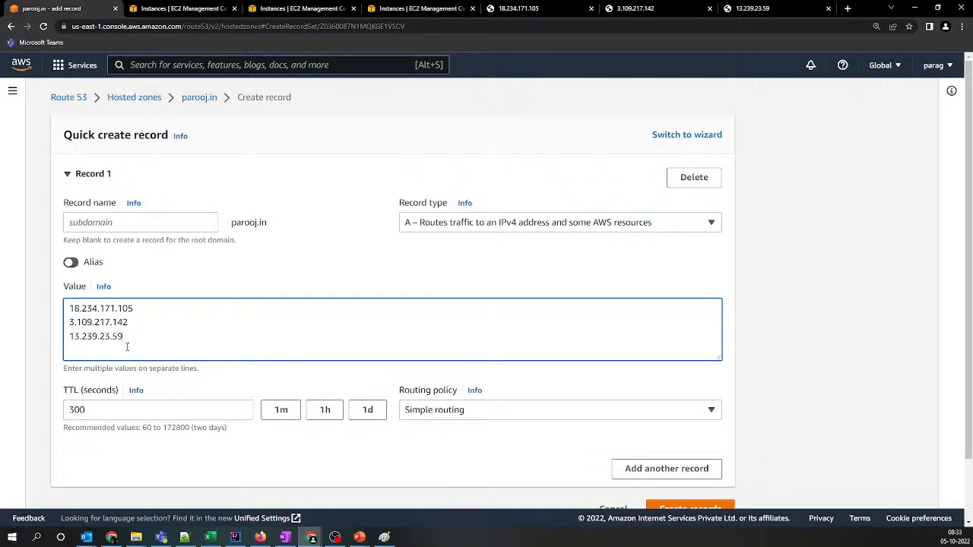
pyautogui.moveTo(127, 347); pyautogui.dragTo(49, 304)
pyautogui.click(127, 322)
# Set the TTL of Record 1 to 3 seconds
pyautogui.moveTo(102, 406); pyautogui.dragTo(20, 408)
pyautogui.write('3')
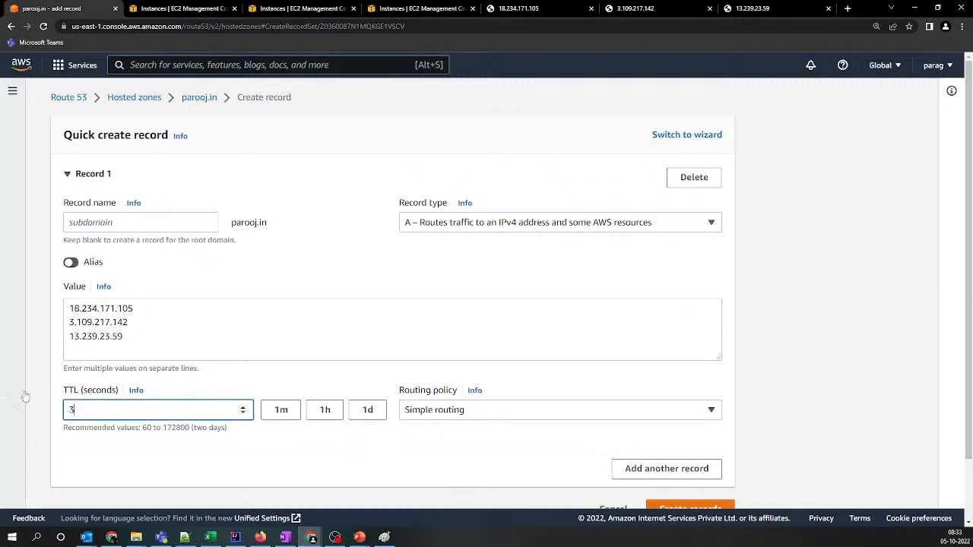
pyautogui.click(190, 449)
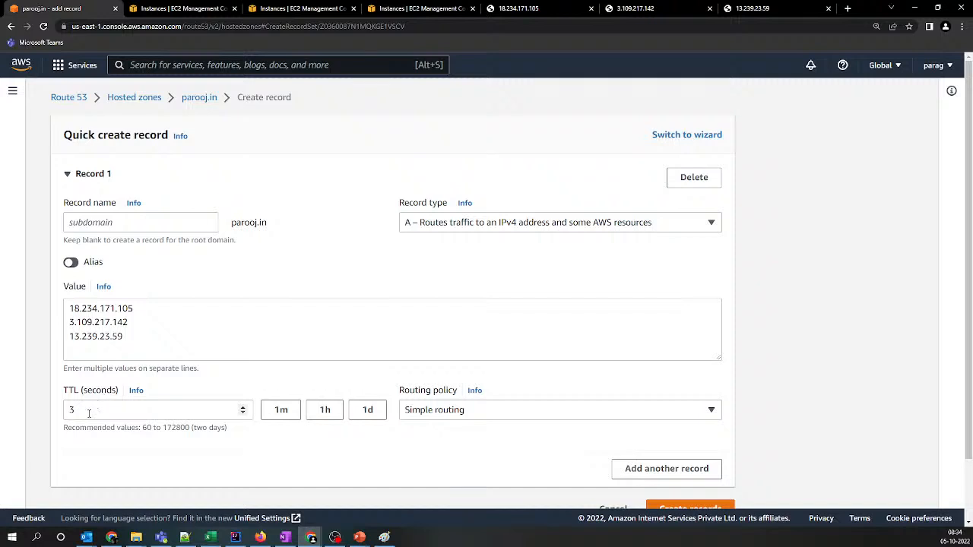
pyautogui.scroll(-1, 90, 411)
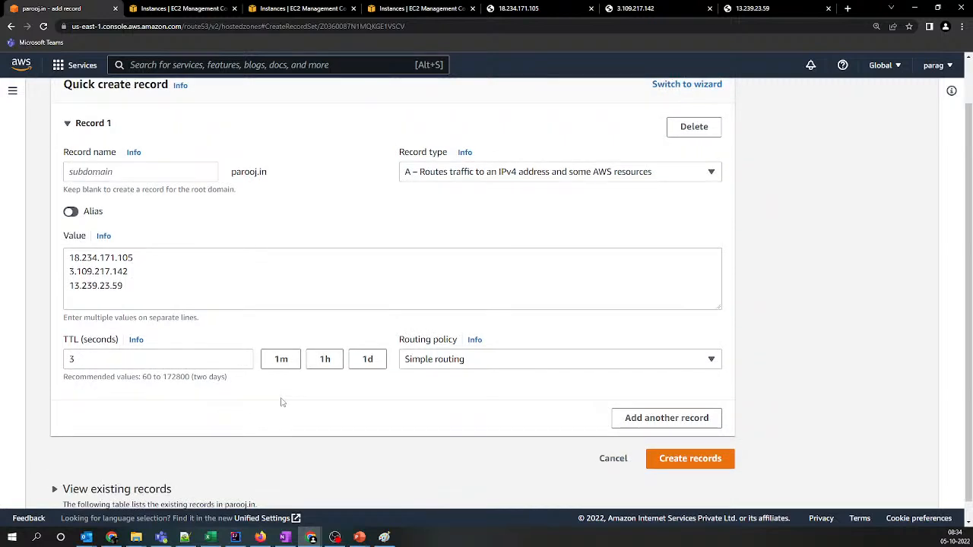
pyautogui.click(876, 26)
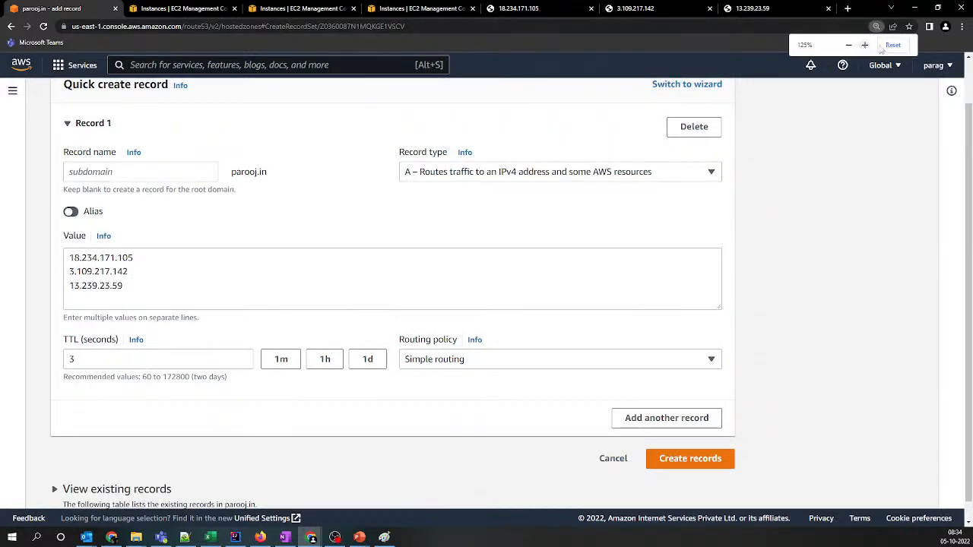
pyautogui.click(892, 45)
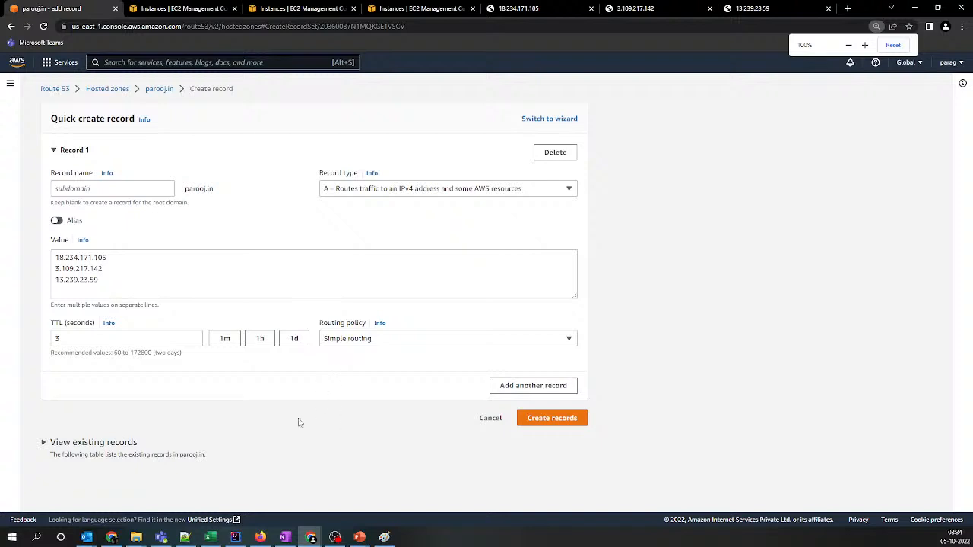
# Review the existing records of the parooj.in hosted zone and collapse the list again
pyautogui.click(76, 442)
pyautogui.scroll(-2, 76, 441)
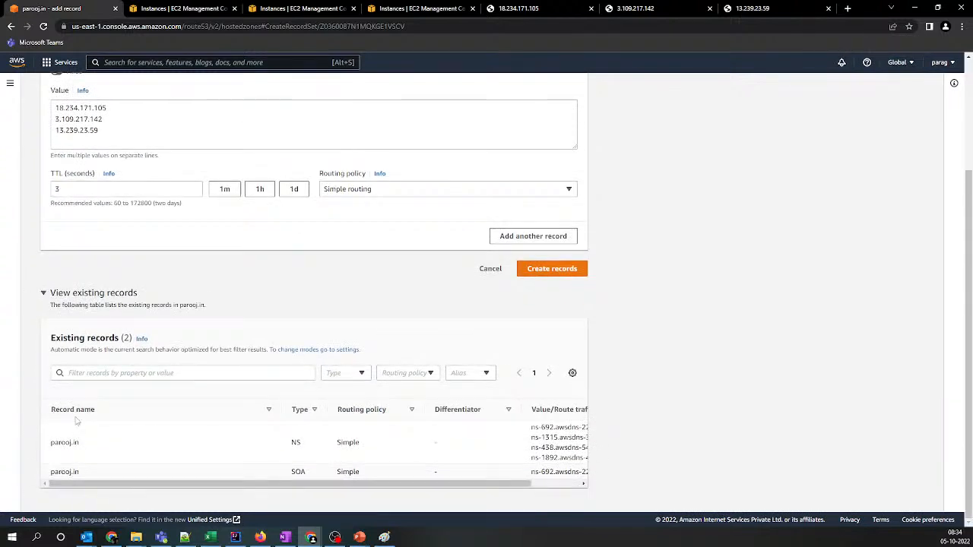
pyautogui.click(90, 297)
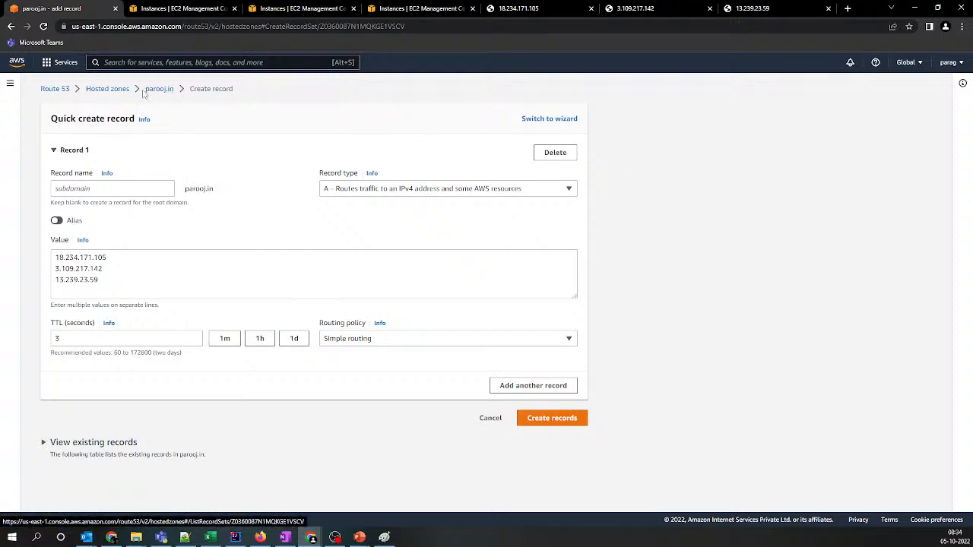
# Copy the domain name parooj.in from the Route 53 page and load it in a new browser tab
pyautogui.moveTo(144, 89); pyautogui.dragTo(176, 89)
pyautogui.hotkey('ctrl', 'c')
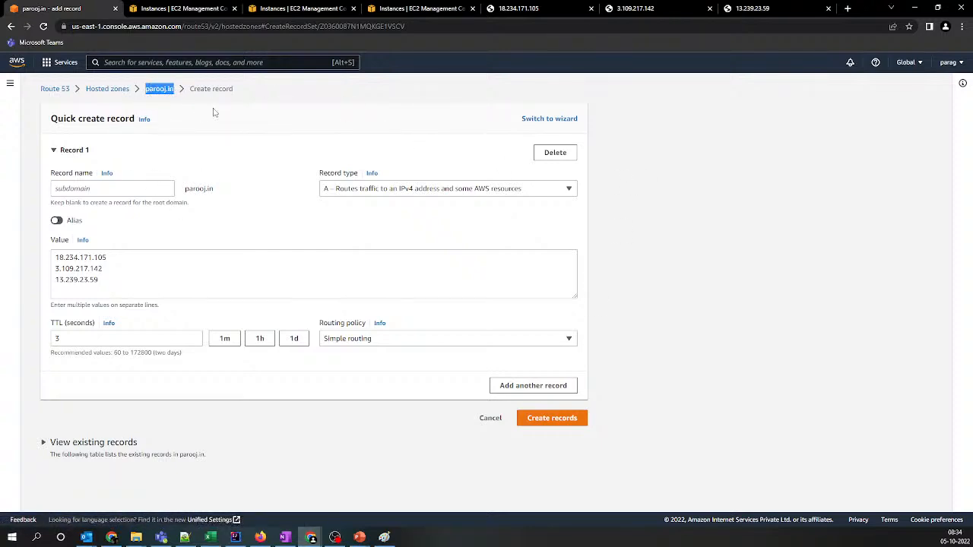
pyautogui.click(847, 8)
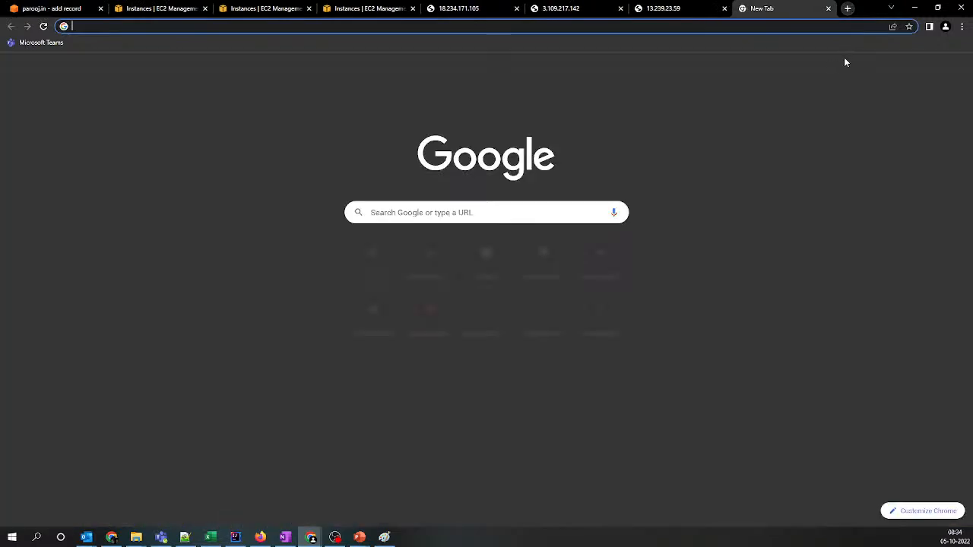
pyautogui.hotkey('ctrl', 'v')
pyautogui.press('Return')
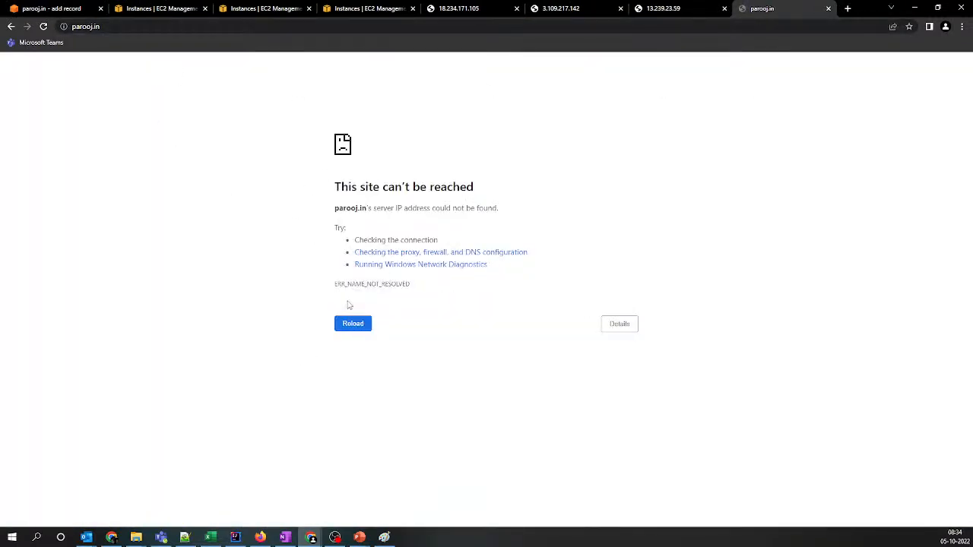
pyautogui.click(275, 27)
pyautogui.click(274, 26)
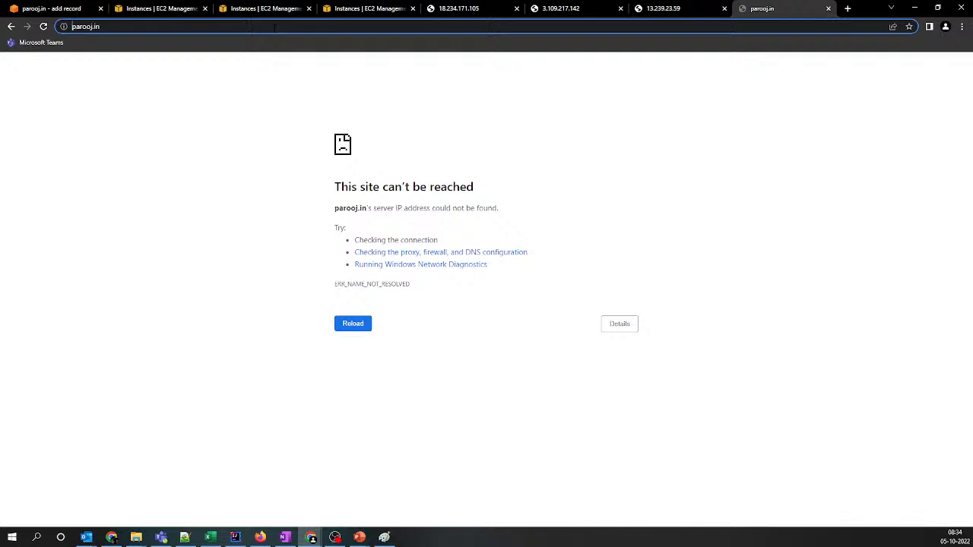
pyautogui.press('Home')
pyautogui.write('http://')
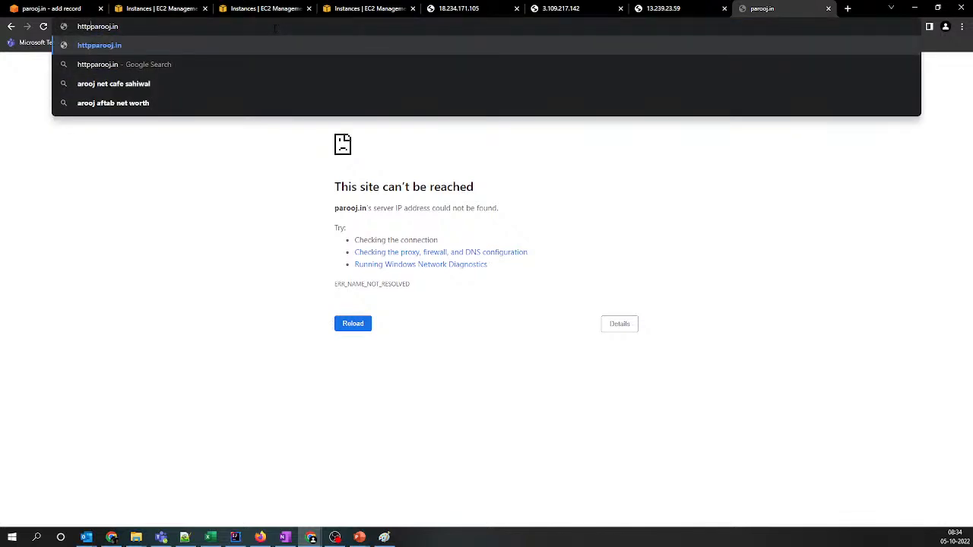
pyautogui.press('Return')
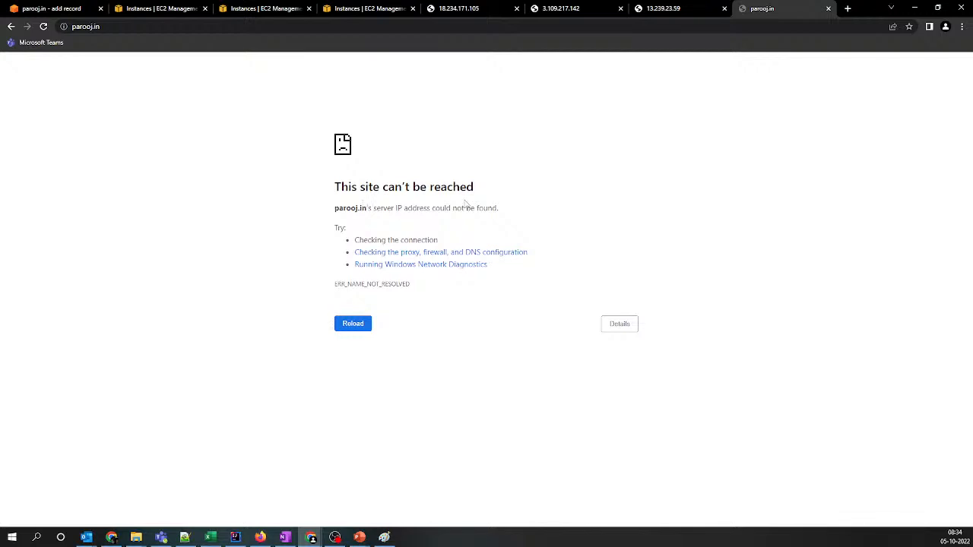
# Create the simple-routing A record for parooj.in in Route 53 and highlight its name in the records list
pyautogui.click(41, 9)
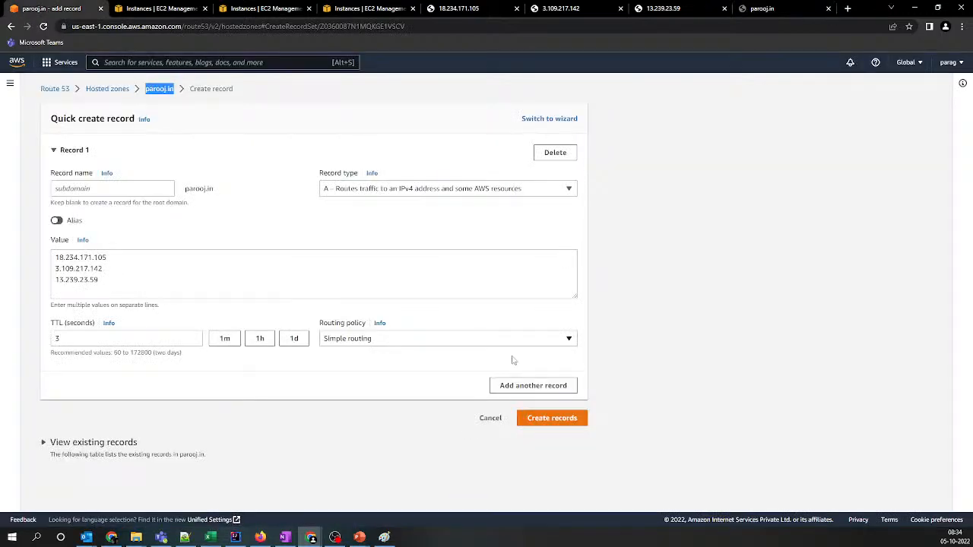
pyautogui.click(544, 423)
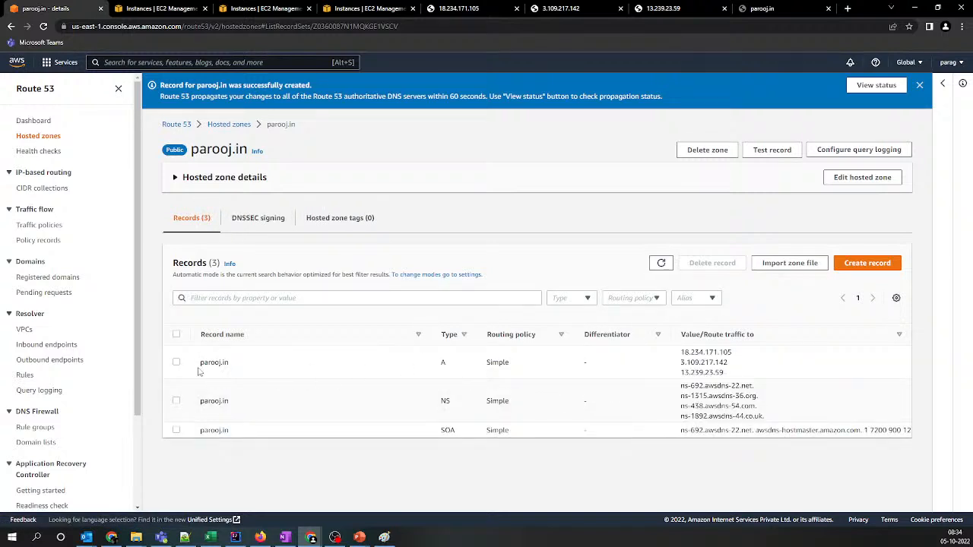
pyautogui.moveTo(199, 371); pyautogui.dragTo(253, 370)
# Load parooj.in again in its own tab and highlight the region name in the page heading
pyautogui.click(751, 8)
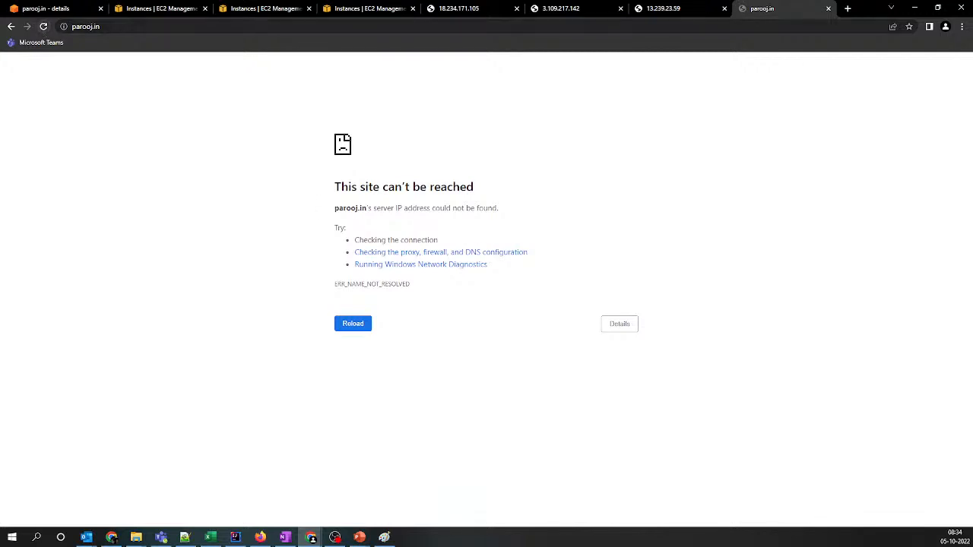
pyautogui.click(86, 26)
pyautogui.press('Return')
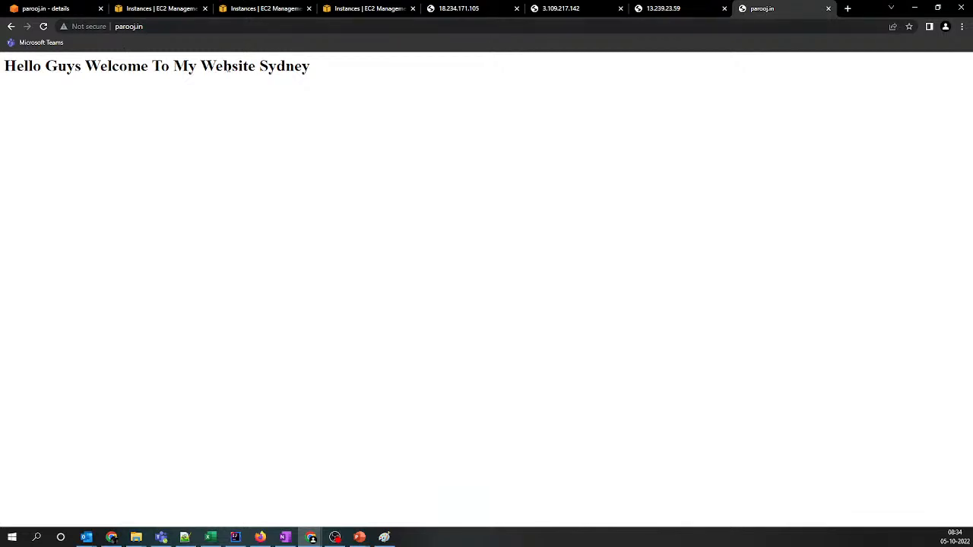
pyautogui.moveTo(253, 66); pyautogui.dragTo(322, 77)
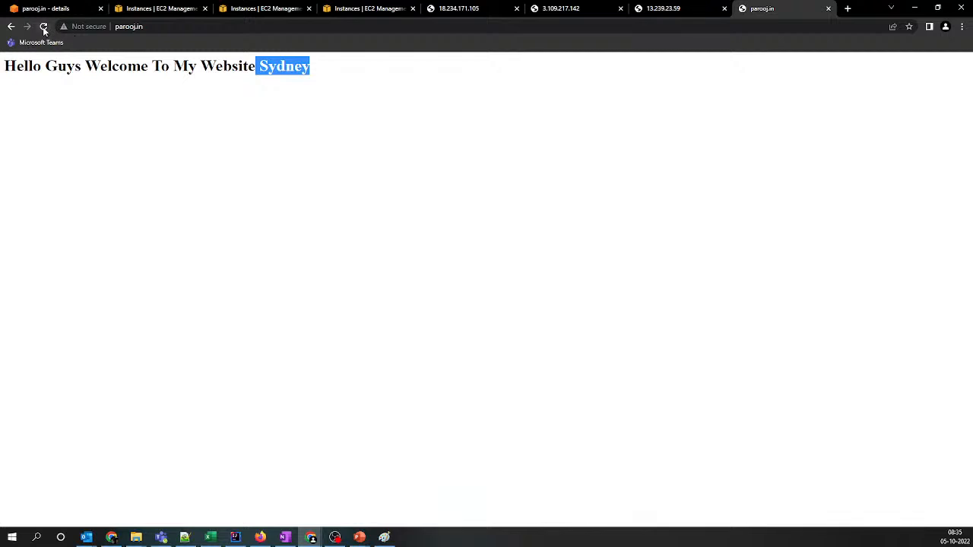
# Reload parooj.in several times to check which regional server answers
pyautogui.click(42, 27)
pyautogui.click(130, 26)
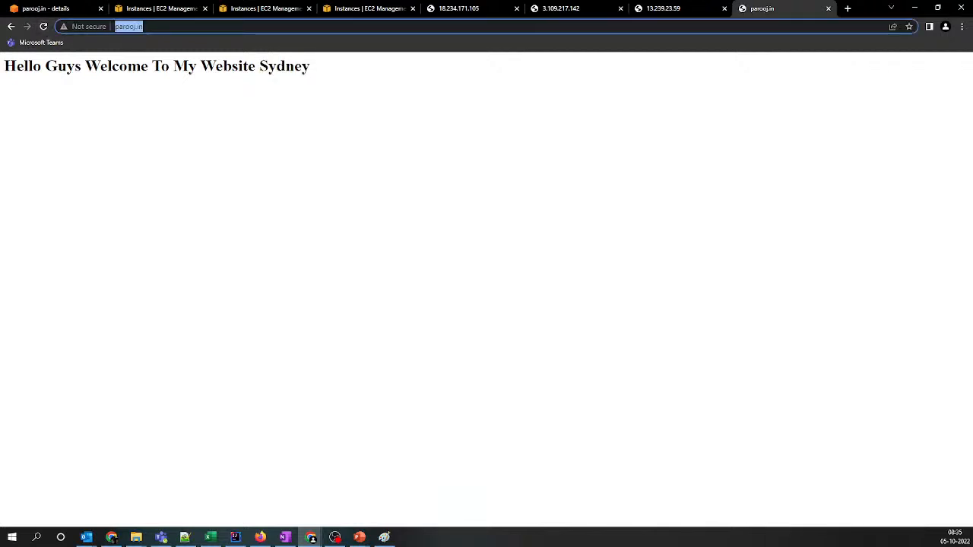
pyautogui.press('Return')
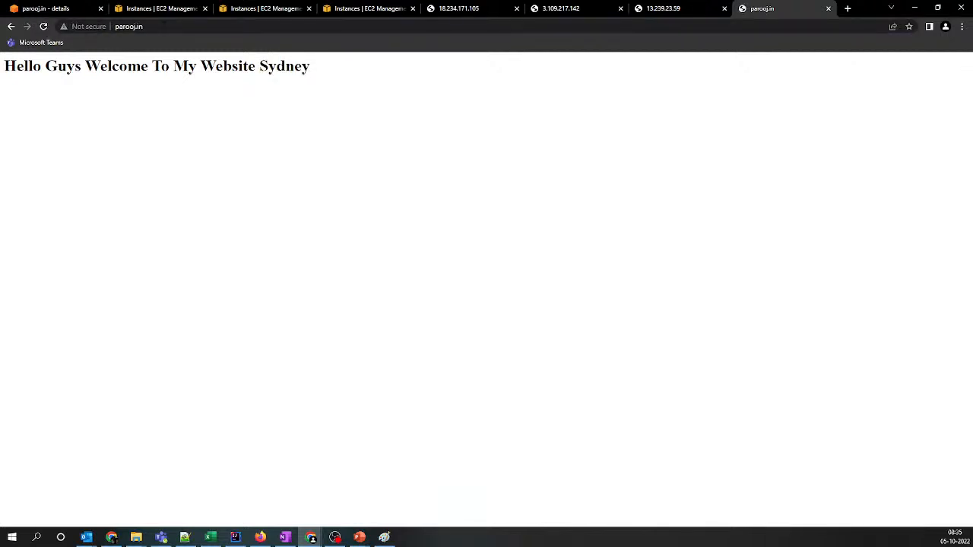
pyautogui.click(164, 26)
pyautogui.press('Return')
pyautogui.click(164, 26)
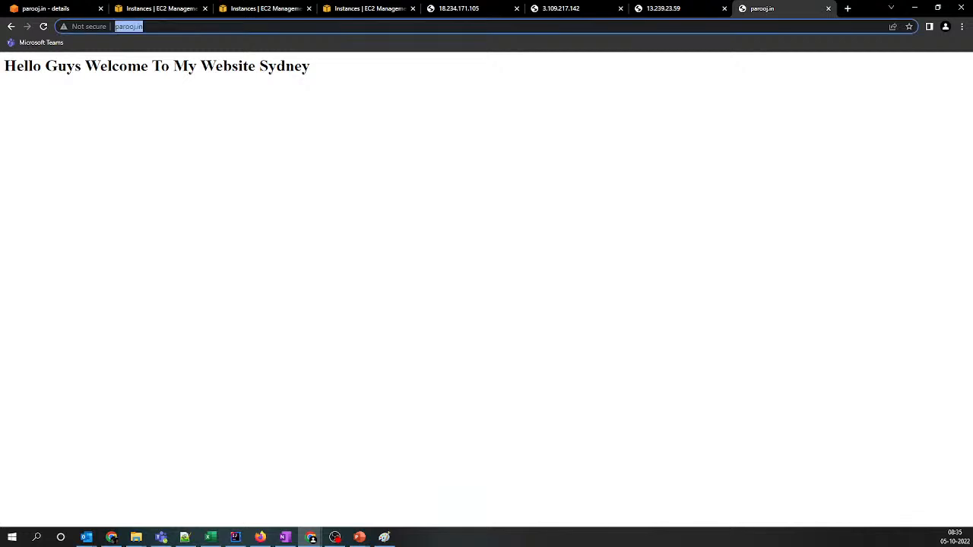
pyautogui.press('Return')
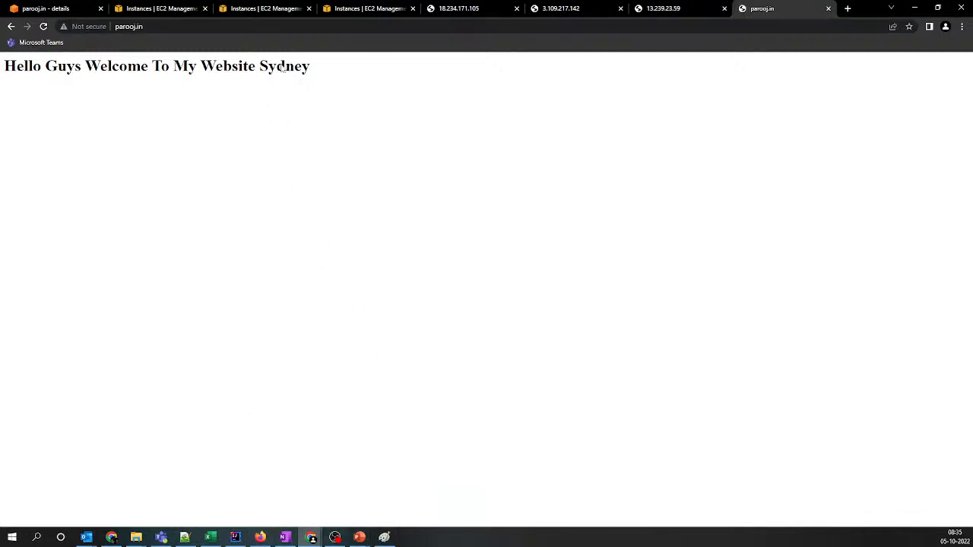
pyautogui.click(228, 26)
pyautogui.hotkey('ctrl', 'c')
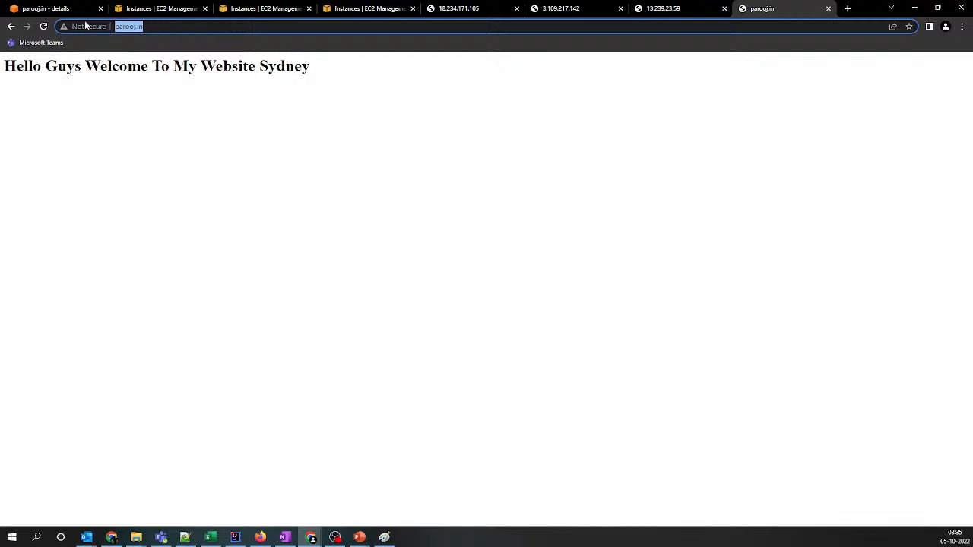
pyautogui.click(44, 27)
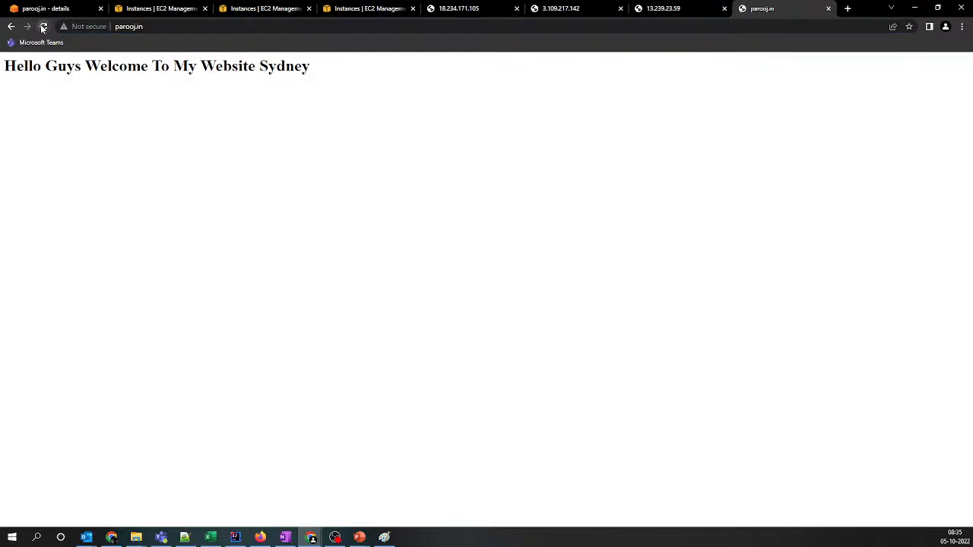
pyautogui.click(42, 28)
pyautogui.click(42, 28)
# Open a new Chrome Incognito window and load parooj.in there to check which server responds
pyautogui.click(260, 537)
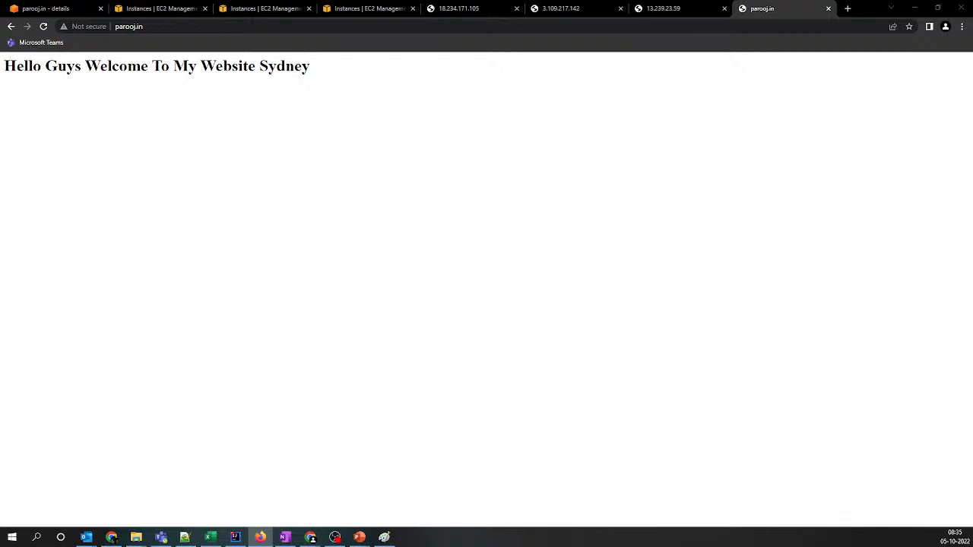
pyautogui.moveTo(1, 64); pyautogui.dragTo(1, 91)
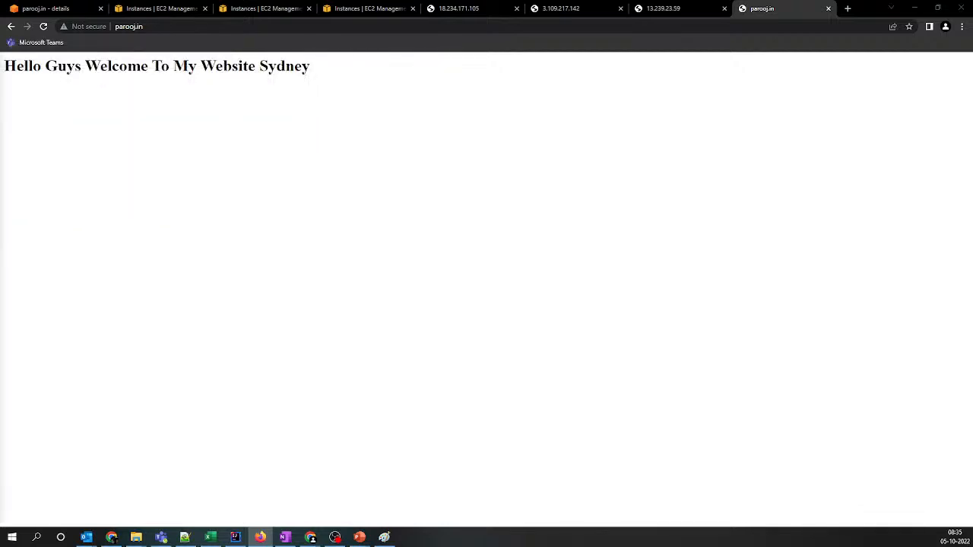
pyautogui.click(962, 26)
pyautogui.click(901, 65)
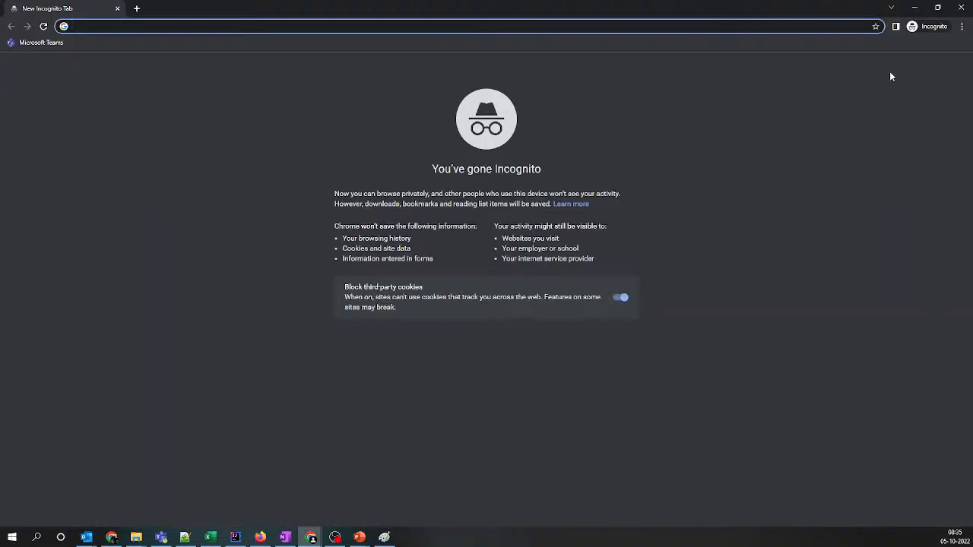
pyautogui.hotkey('ctrl', 'v')
pyautogui.press('Return')
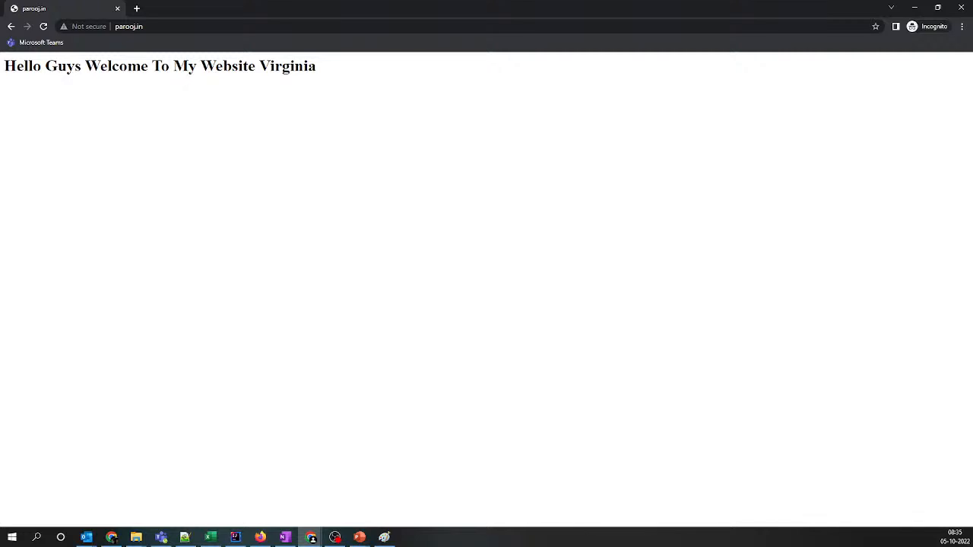
pyautogui.hotkey('alt', 'Tab')
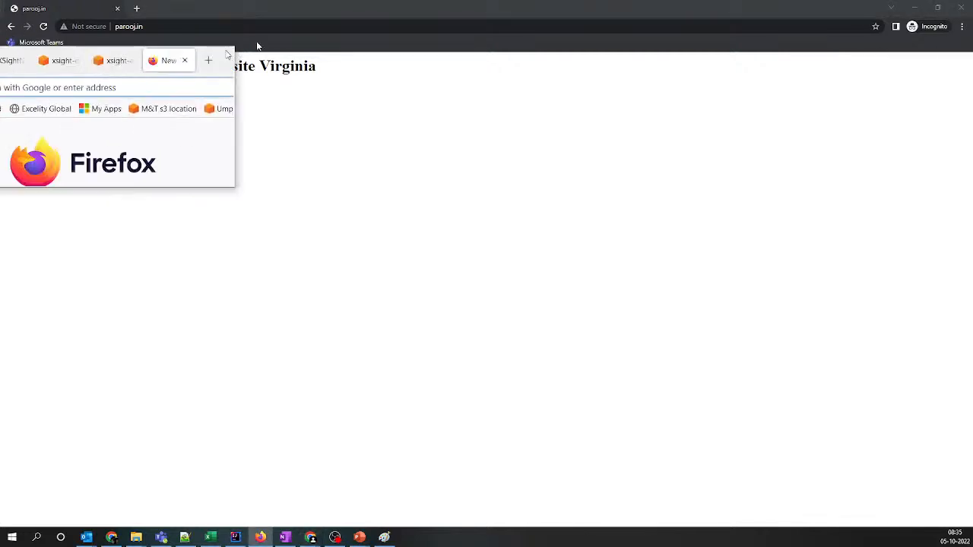
pyautogui.hotkey('ctrl', 'v')
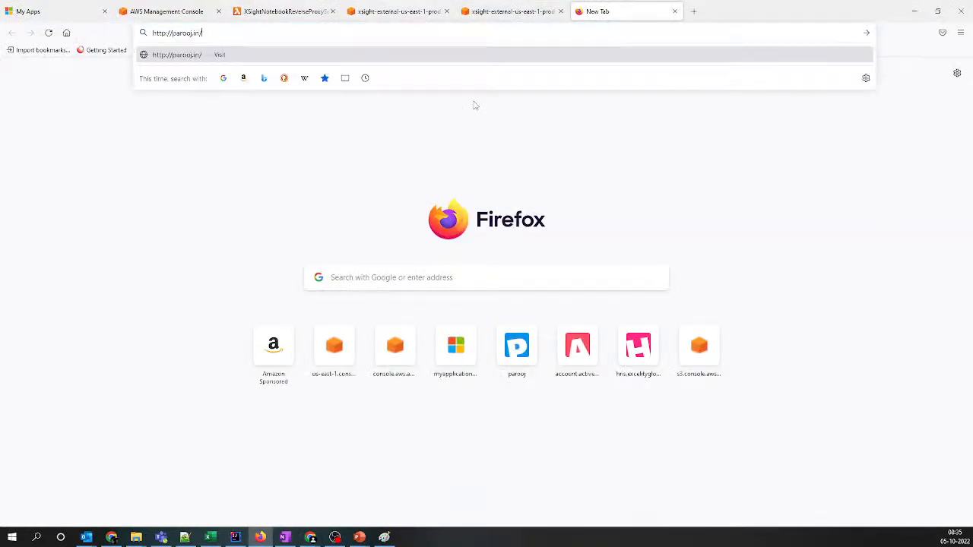
pyautogui.press('Return')
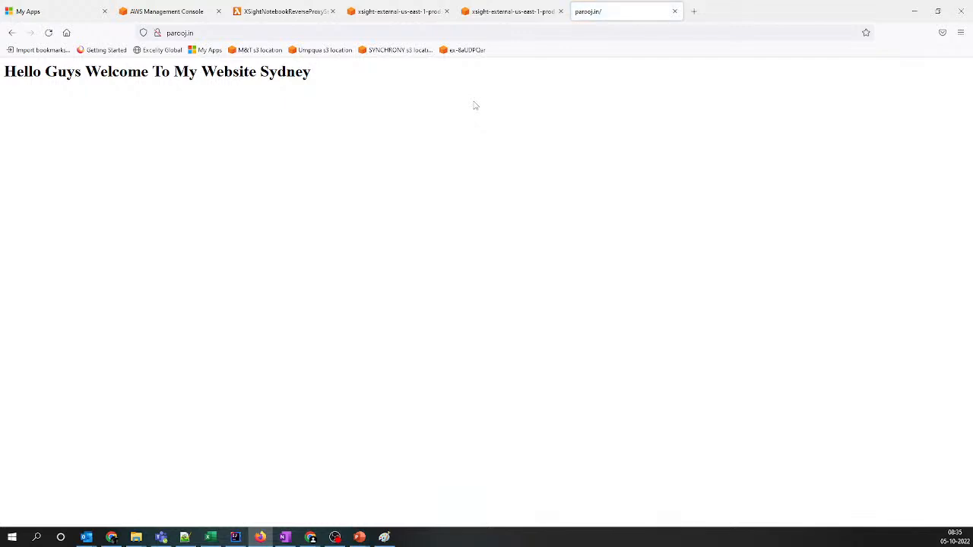
pyautogui.click(961, 32)
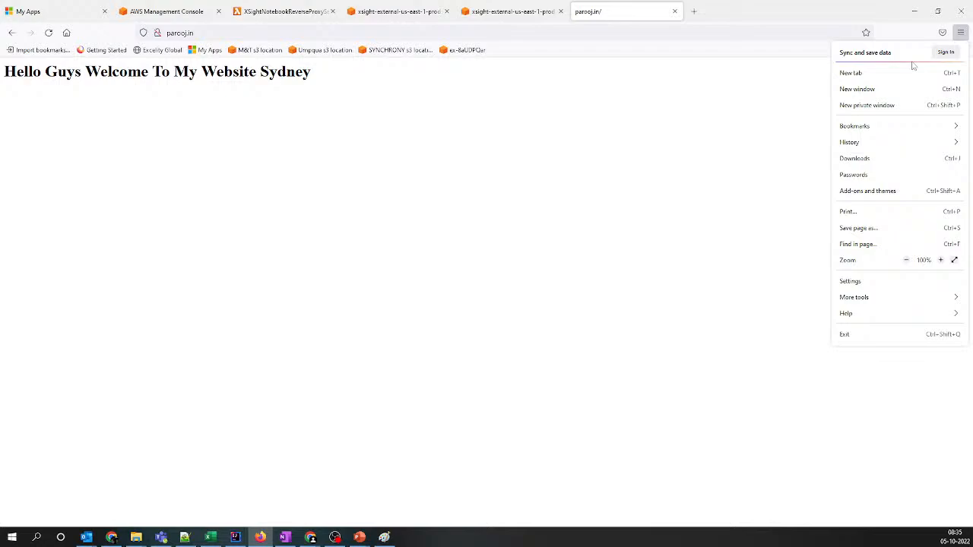
pyautogui.click(867, 107)
pyautogui.hotkey('ctrl', 'v')
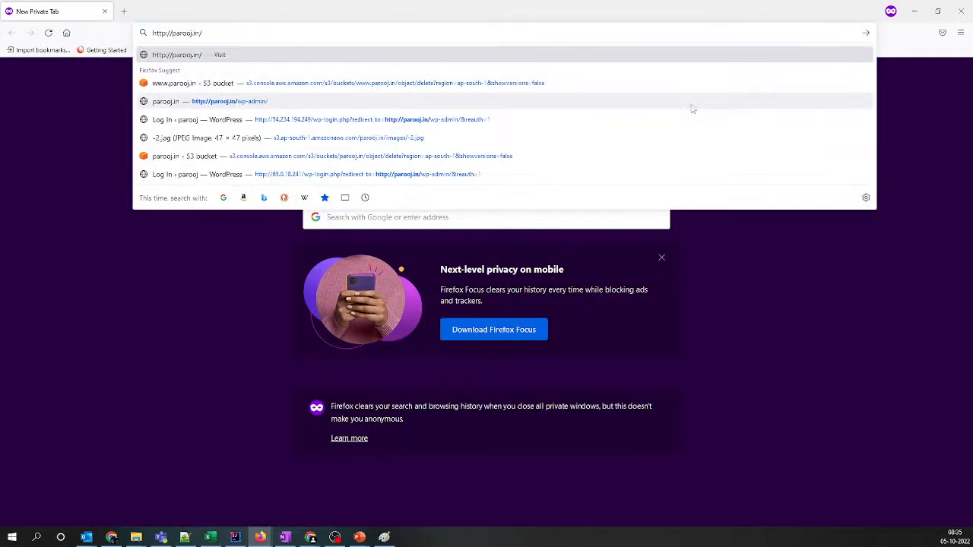
pyautogui.press('Return')
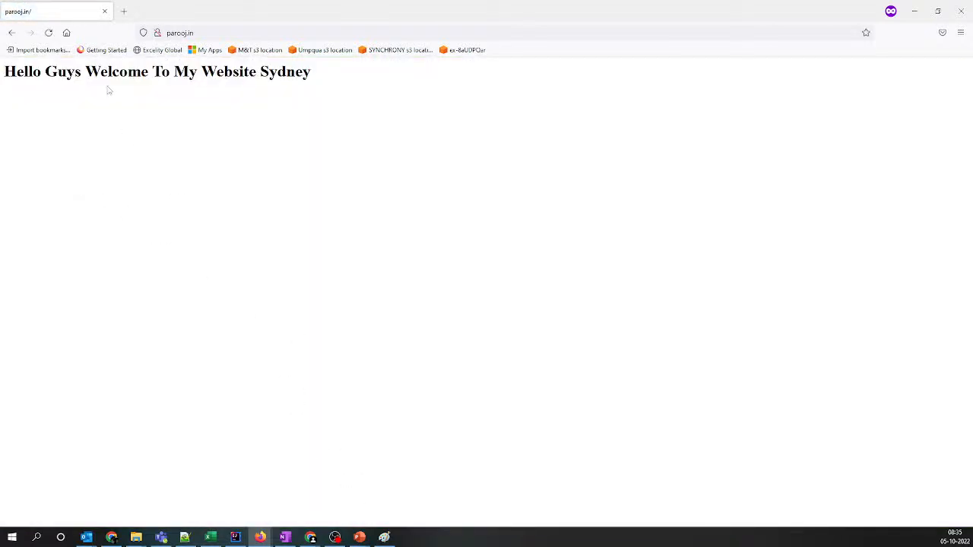
pyautogui.click(50, 34)
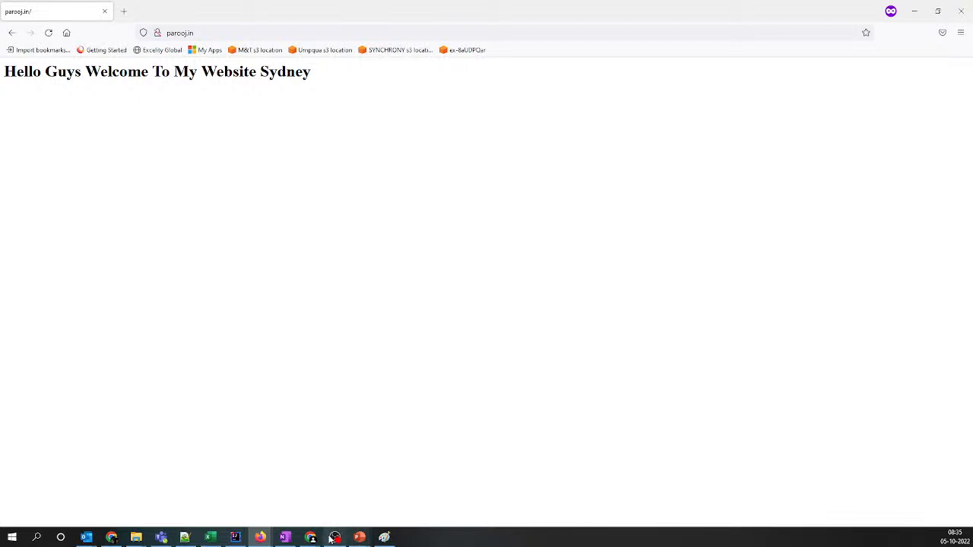
# Switch back to Route 53 in Chrome and display the parooj.in A record's details, hiding the navigation pane
pyautogui.moveTo(311, 538)
pyautogui.moveTo(363, 496)
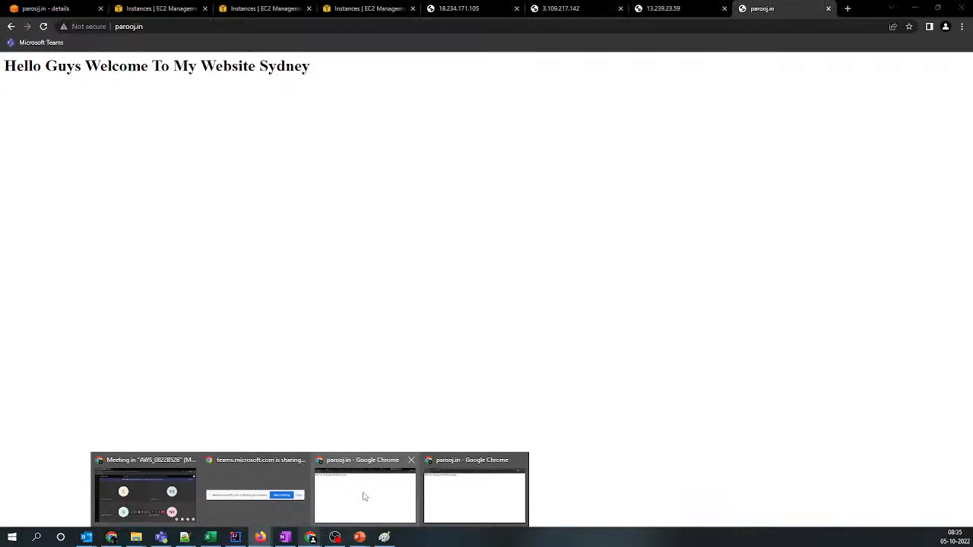
pyautogui.click(364, 496)
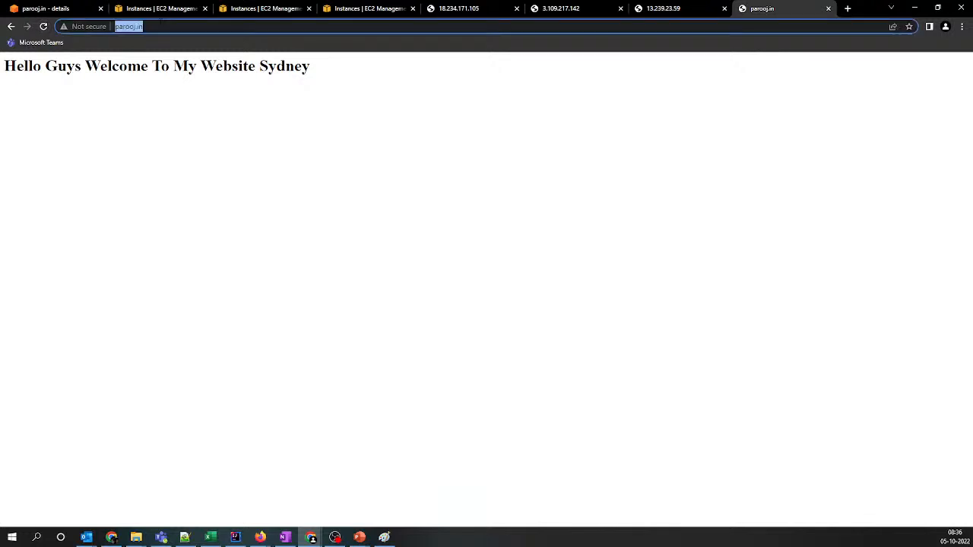
pyautogui.click(84, 10)
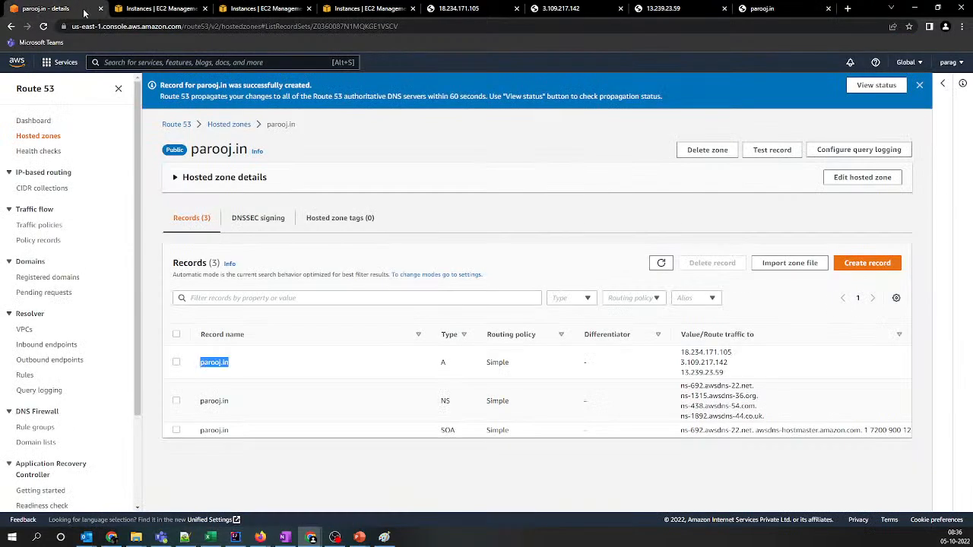
pyautogui.click(176, 363)
pyautogui.click(118, 89)
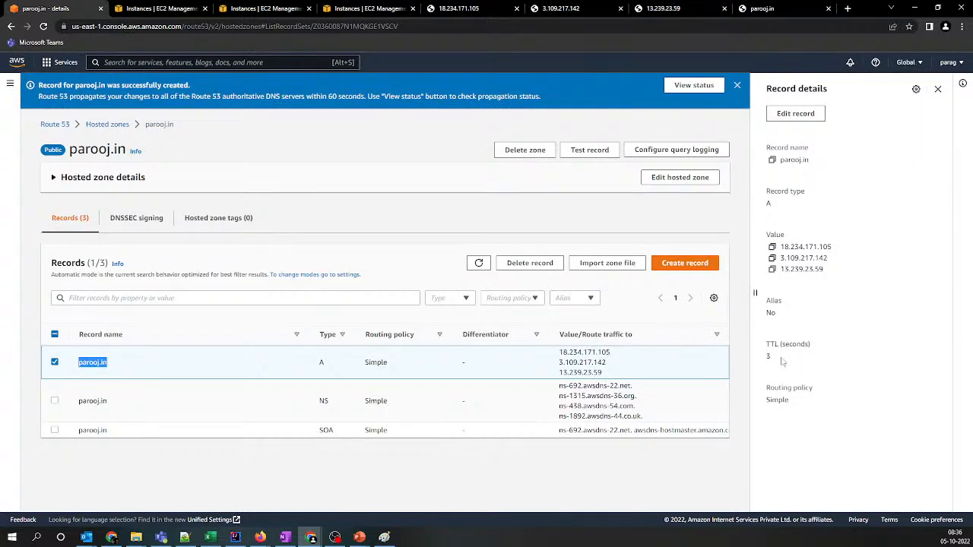
# Return to the parooj.in tab in the regular Chrome window and load the address repeatedly to retest the routing
pyautogui.click(756, 8)
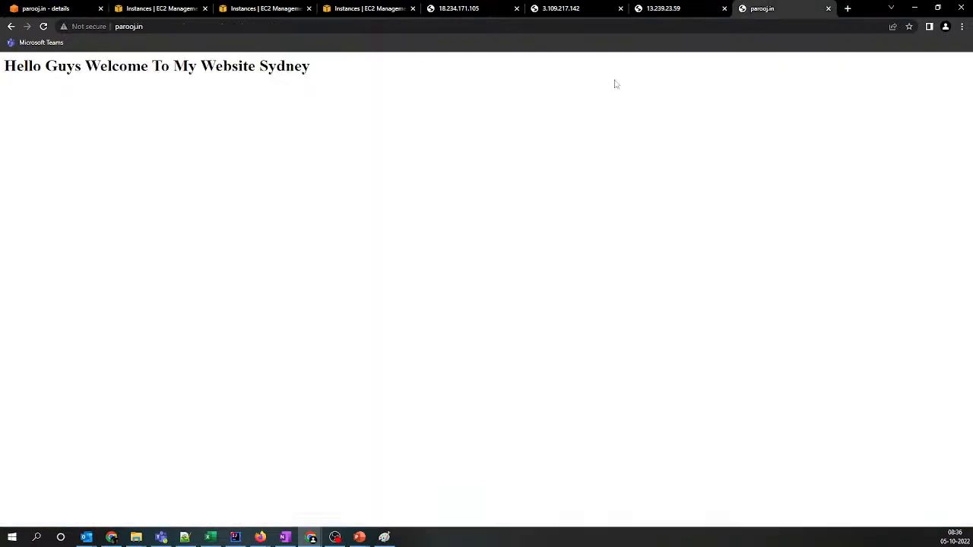
pyautogui.click(193, 27)
pyautogui.press('Return')
pyautogui.click(193, 29)
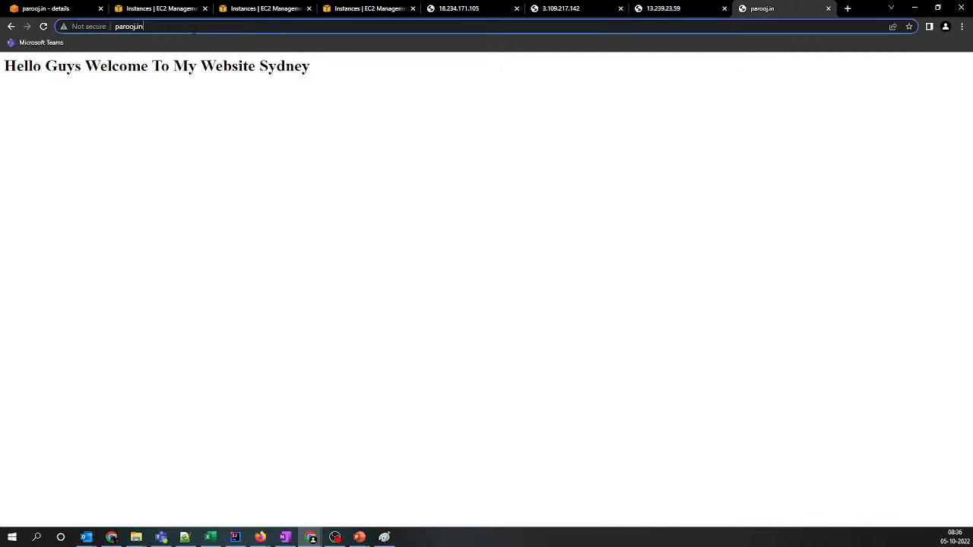
pyautogui.press('Return')
pyautogui.click(193, 28)
pyautogui.press('Return')
pyautogui.click(193, 29)
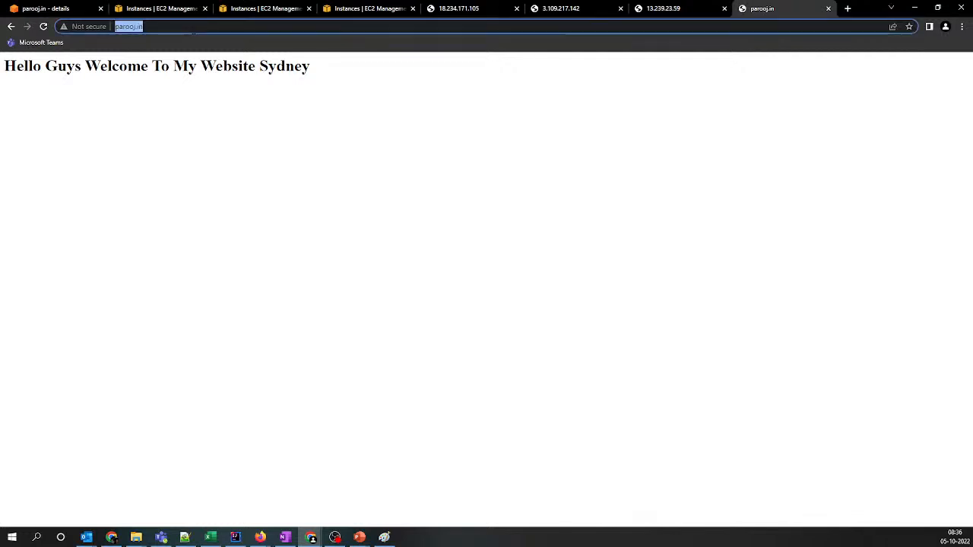
pyautogui.press('Return')
# Switch to the Incognito window and load parooj.in repeatedly to retest which server responds
pyautogui.moveTo(311, 537)
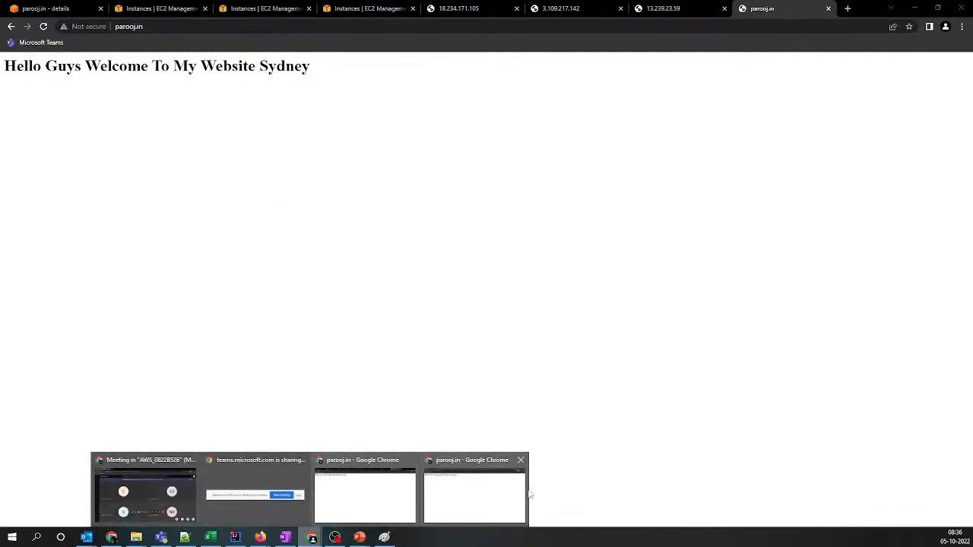
pyautogui.click(475, 486)
pyautogui.click(197, 31)
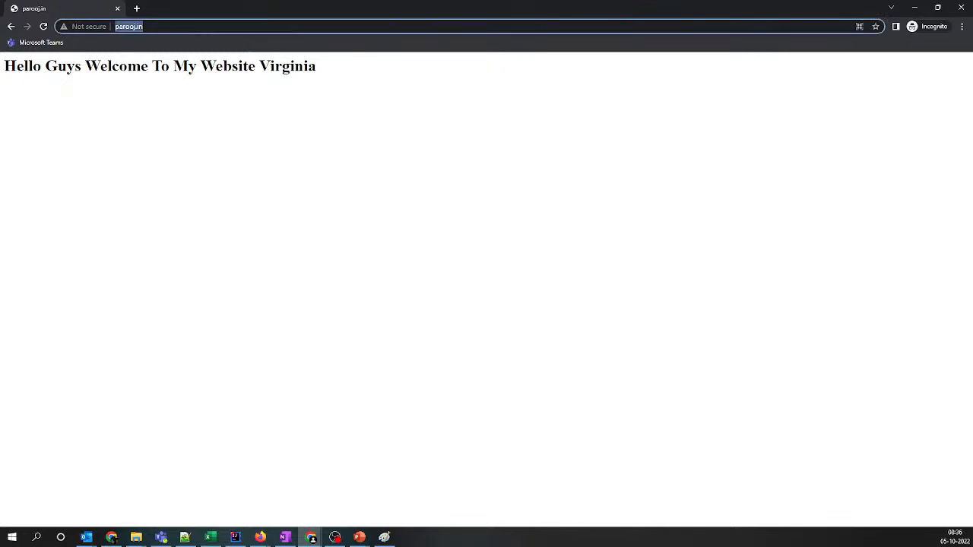
pyautogui.press('Return')
pyautogui.click(197, 30)
pyautogui.press('Return')
pyautogui.click(200, 30)
pyautogui.press('Return')
pyautogui.click(199, 30)
pyautogui.press('Return')
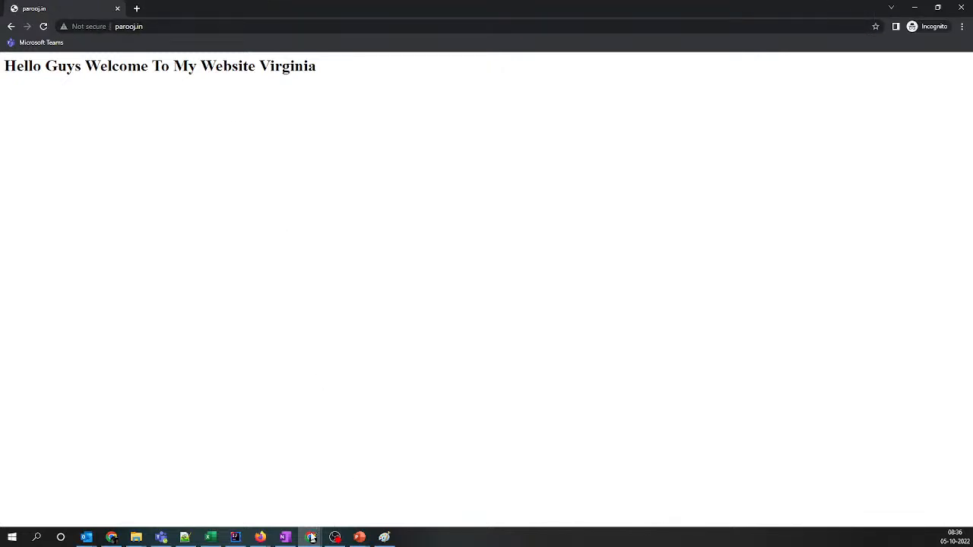
# Switch to the regular Firefox window and recheck which server responds for parooj.in
pyautogui.moveTo(310, 537)
pyautogui.click(461, 491)
pyautogui.moveTo(260, 538)
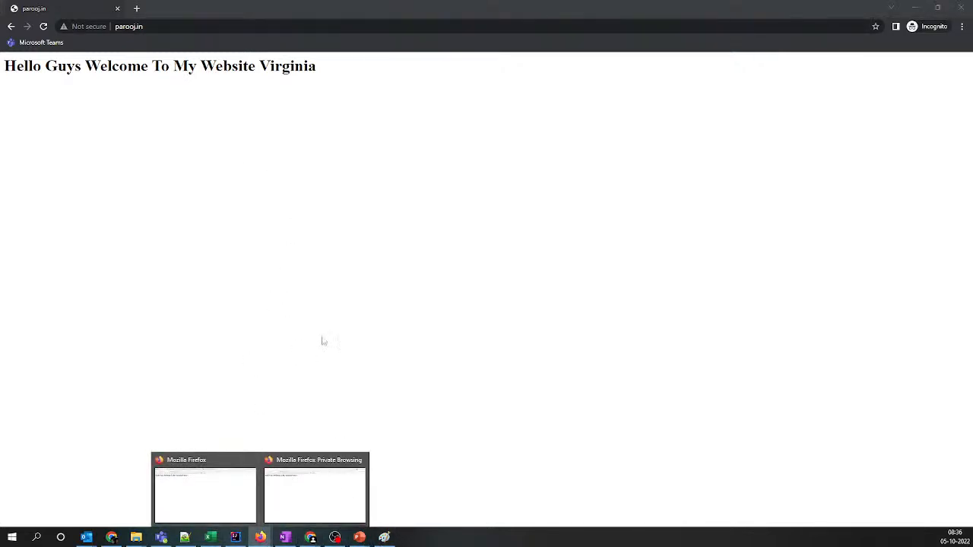
pyautogui.click(321, 504)
pyautogui.click(223, 500)
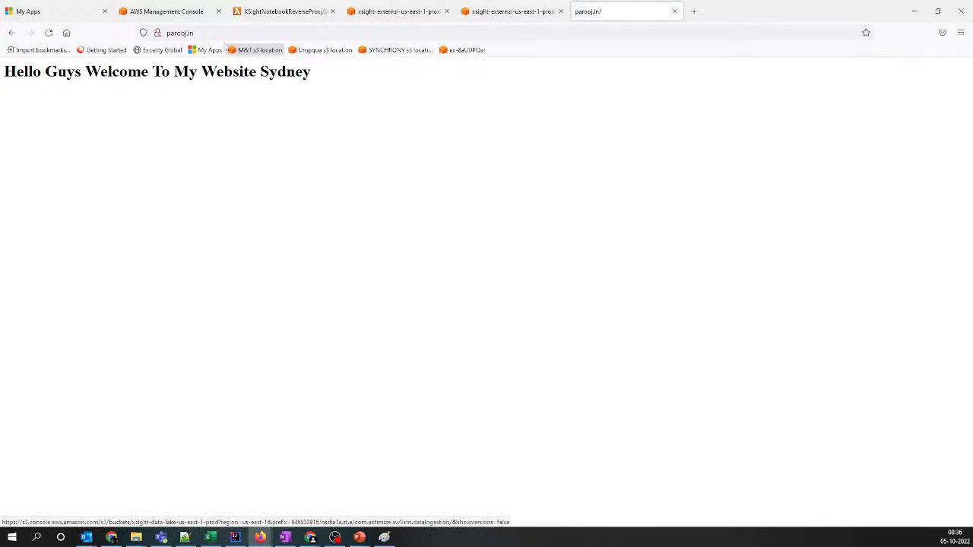
pyautogui.click(212, 35)
pyautogui.click(241, 269)
# Switch to the Firefox private window, load parooj.in again and reload the page to test the routing
pyautogui.moveTo(260, 538)
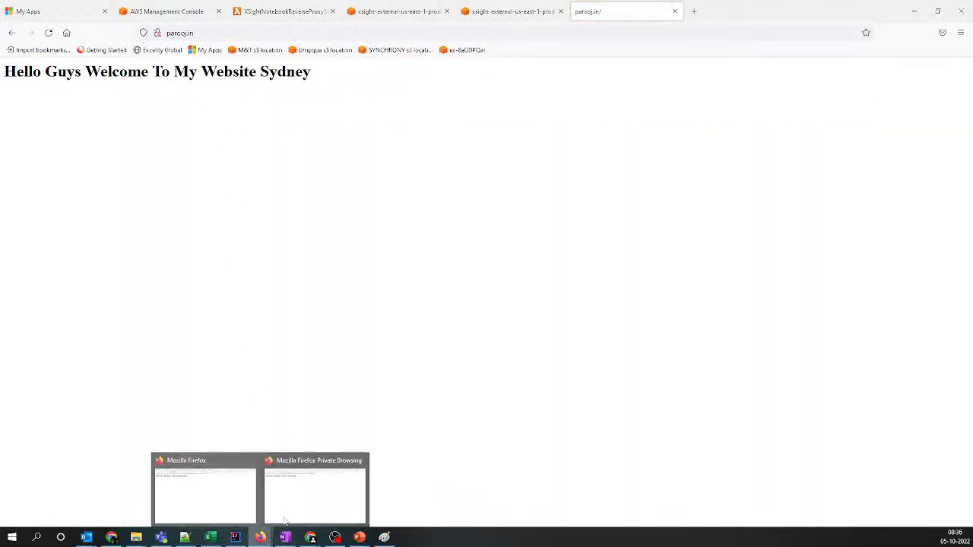
pyautogui.click(322, 499)
pyautogui.click(275, 33)
pyautogui.press('Return')
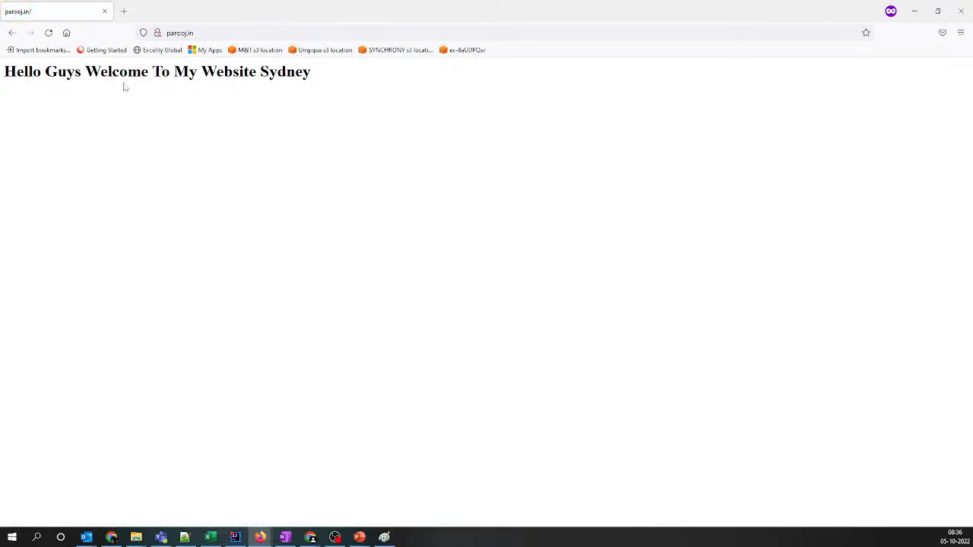
pyautogui.click(49, 34)
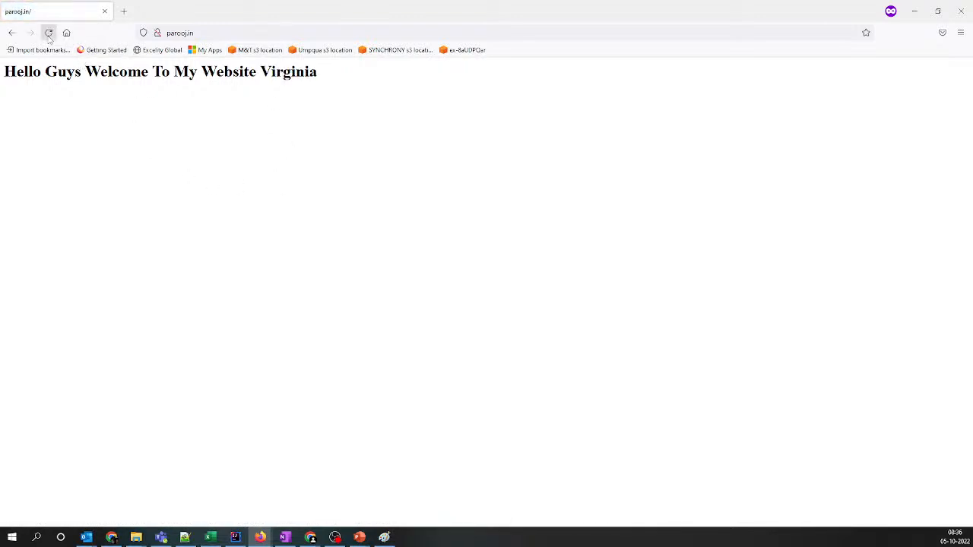
pyautogui.click(49, 34)
# Check parooj.in in the regular Chrome window, and in the Incognito window reload the page and load its address repeatedly
pyautogui.moveTo(260, 537)
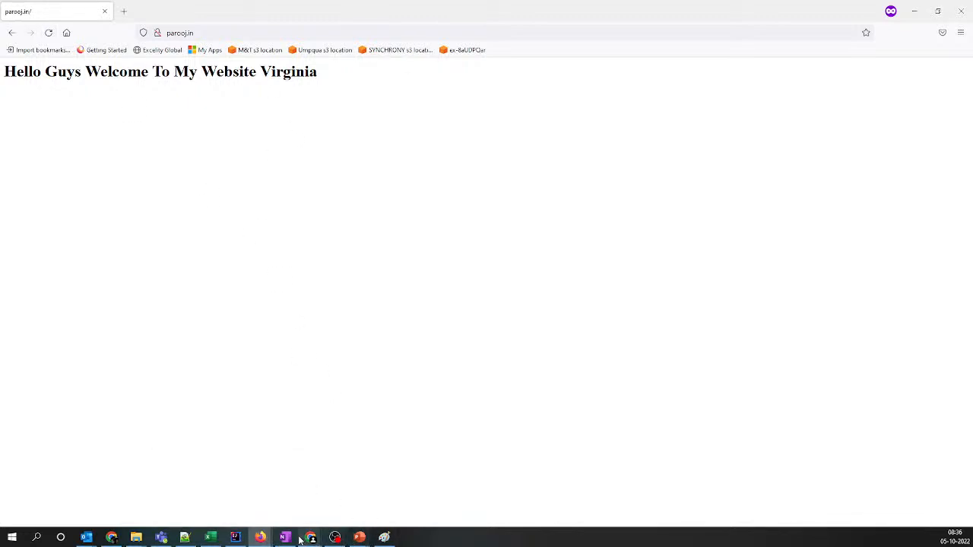
pyautogui.moveTo(312, 539)
pyautogui.click(337, 499)
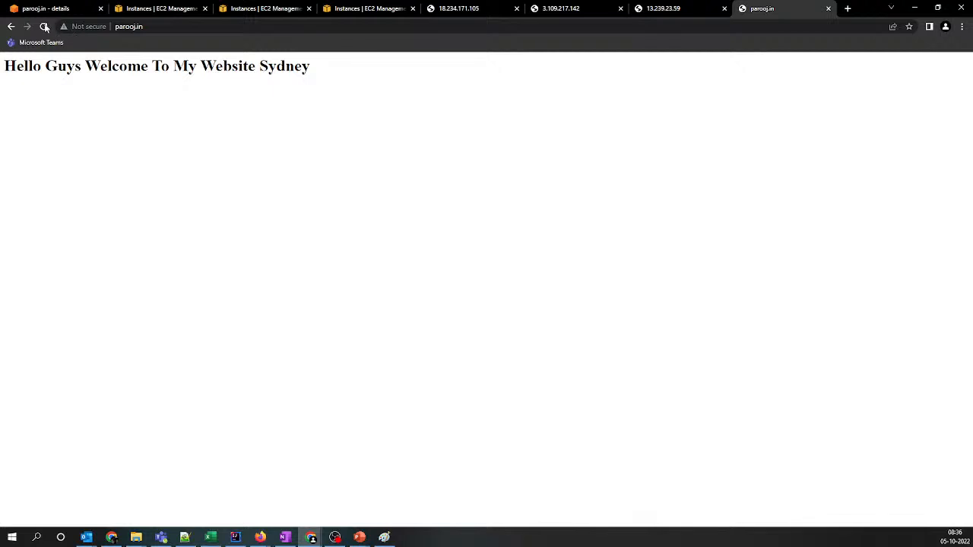
pyautogui.moveTo(312, 538)
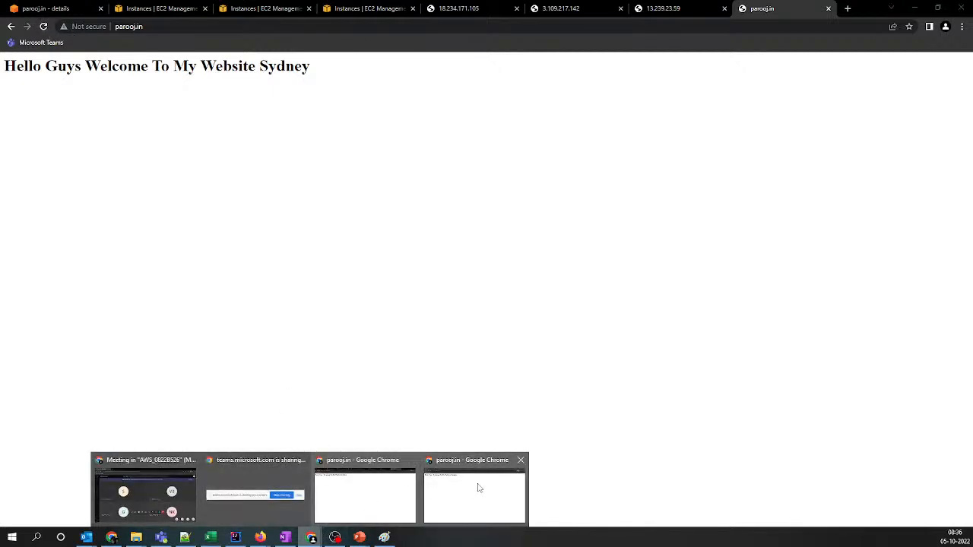
pyautogui.click(479, 486)
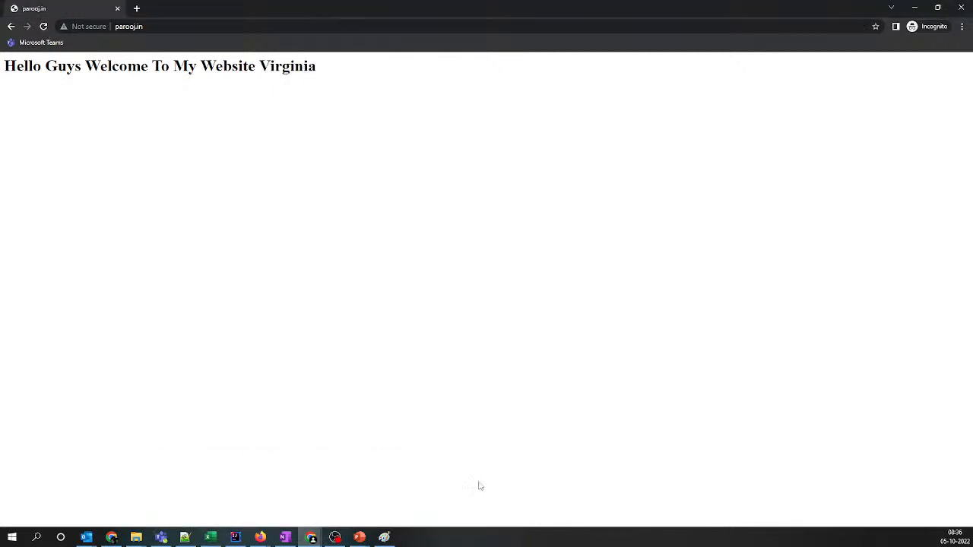
pyautogui.click(44, 26)
pyautogui.click(43, 28)
pyautogui.click(174, 29)
pyautogui.press('Return')
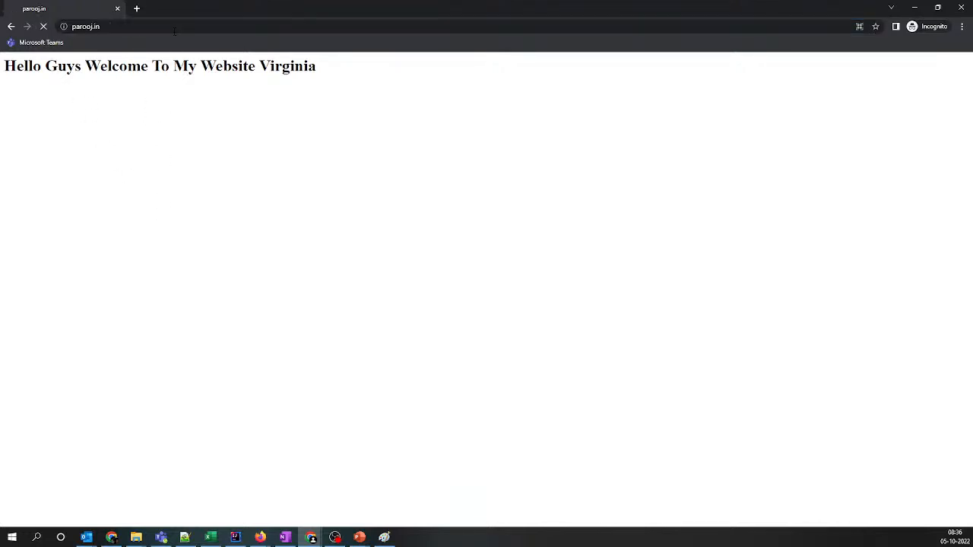
pyautogui.click(263, 33)
pyautogui.press('Return')
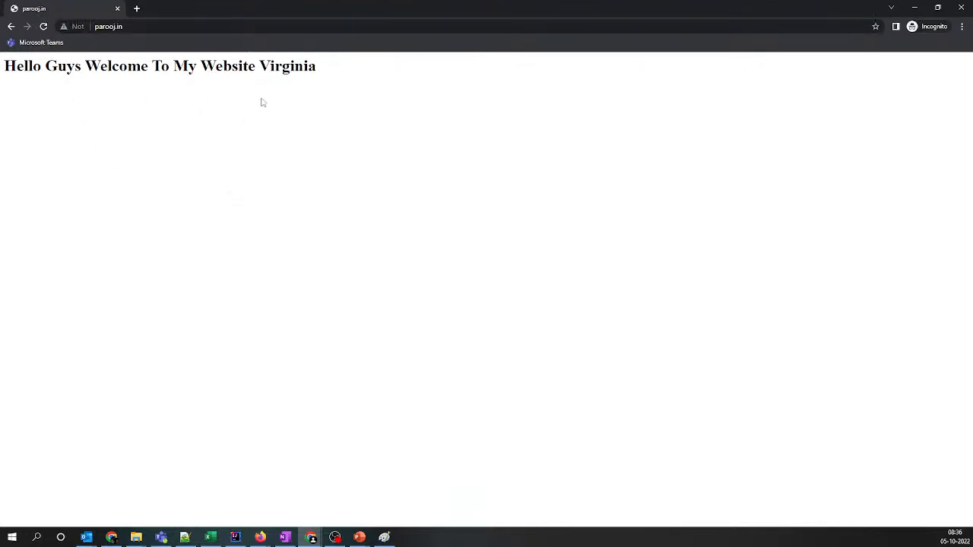
pyautogui.click(193, 538)
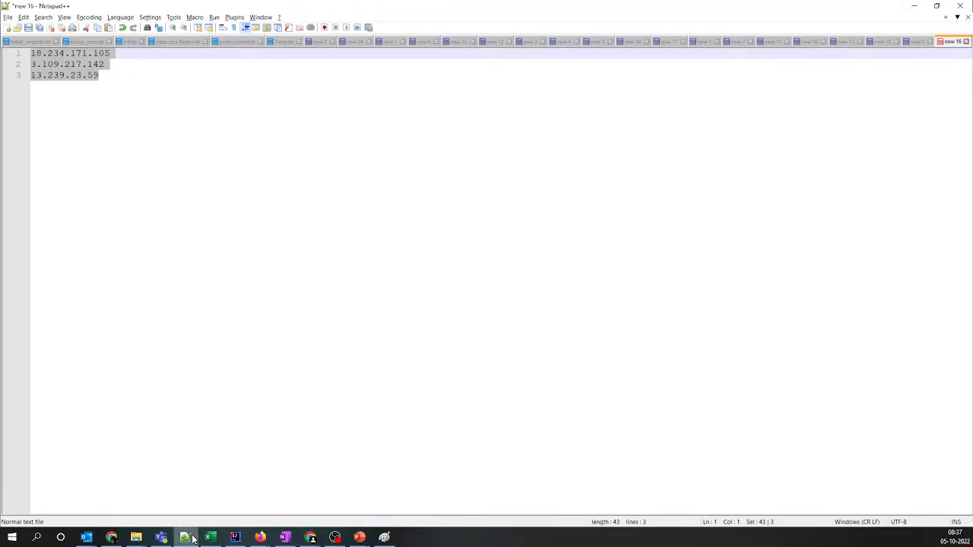
pyautogui.click(193, 539)
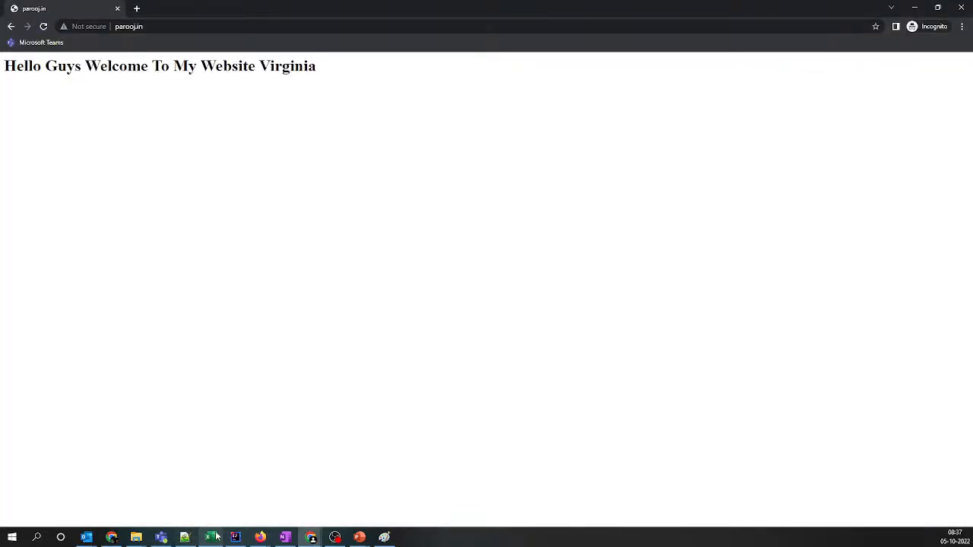
# Return to the parooj.in hosted zone in the regular Chrome window and highlight 3.109.217.142 in the A record's values
pyautogui.moveTo(313, 538)
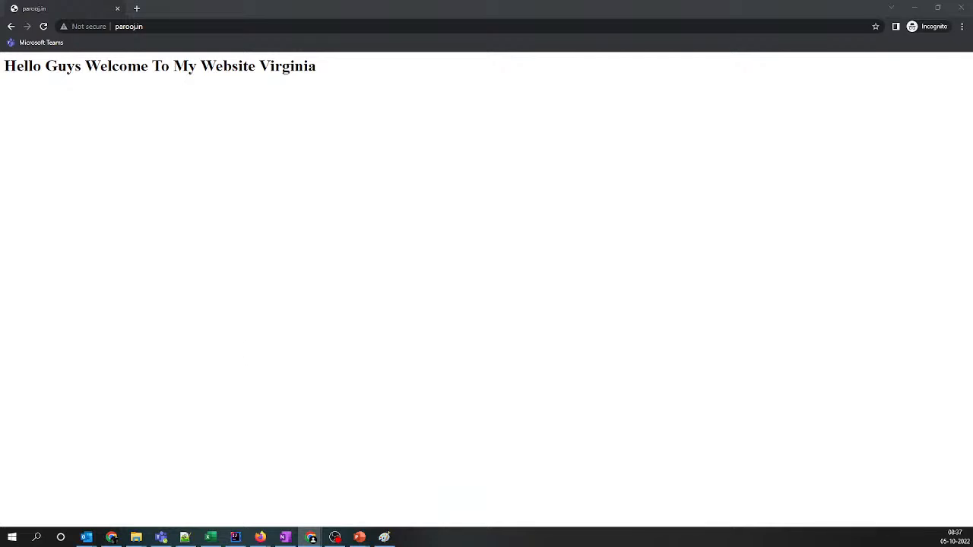
pyautogui.click(318, 486)
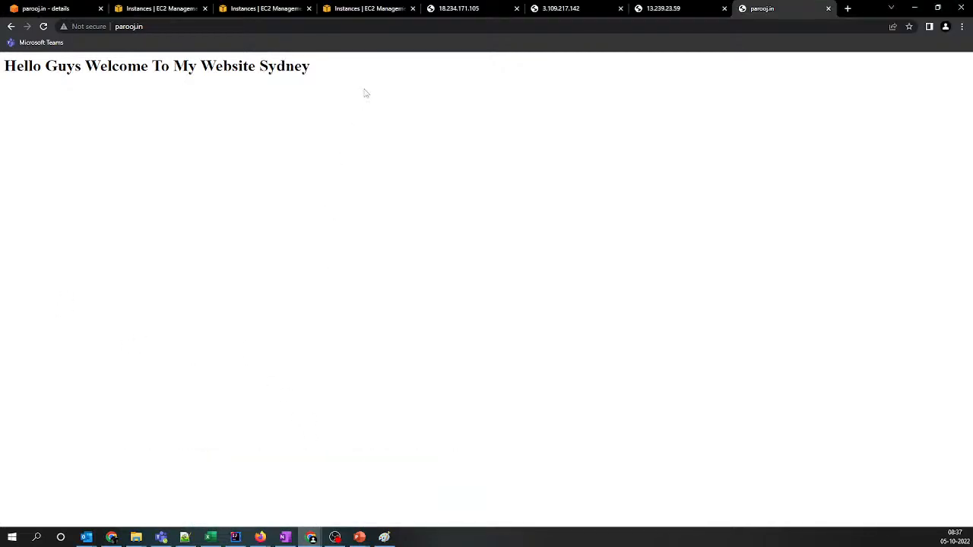
pyautogui.click(247, 8)
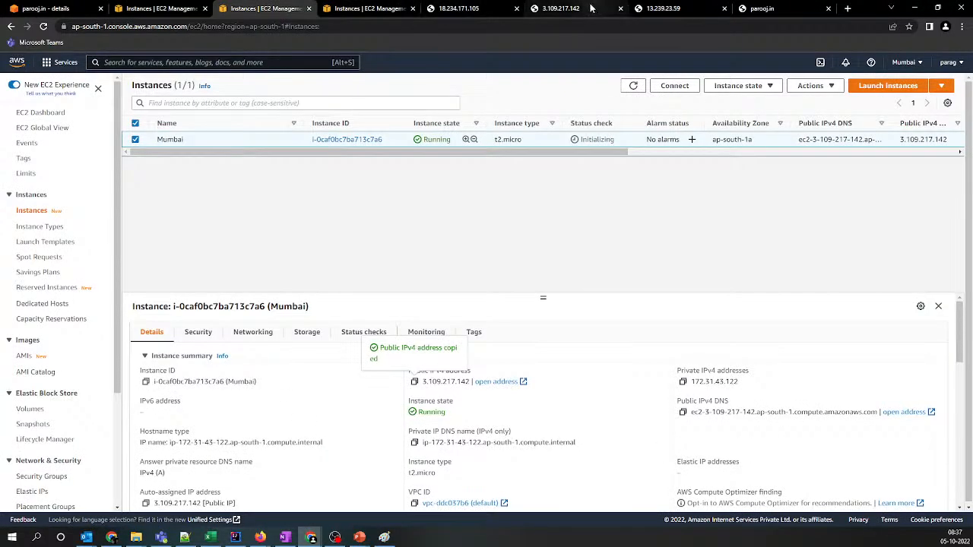
pyautogui.click(67, 7)
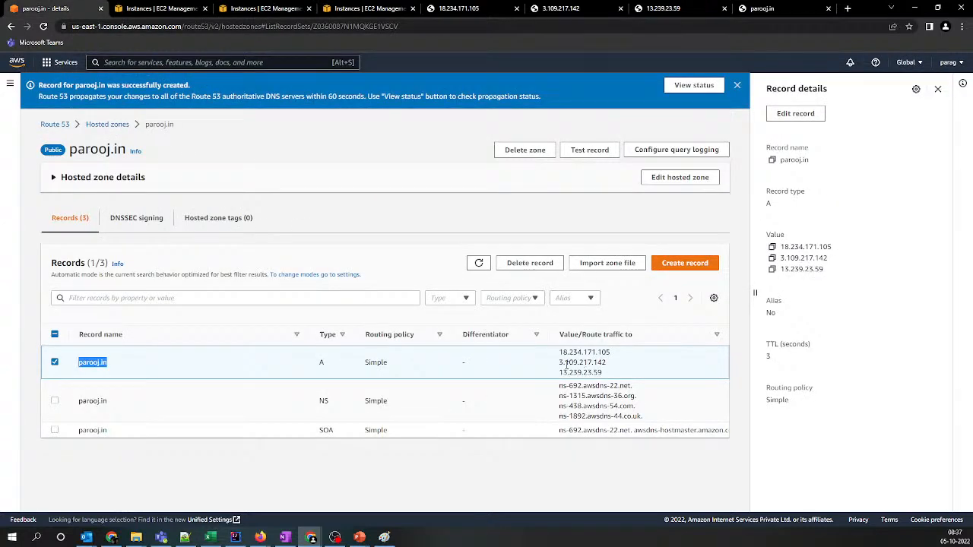
pyautogui.moveTo(563, 363); pyautogui.dragTo(607, 364)
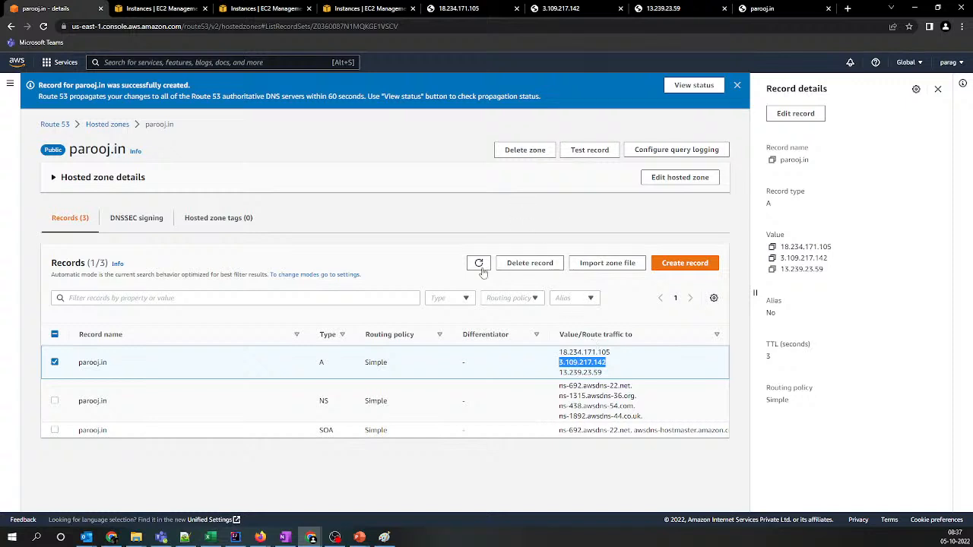
# Switch to Paint and circle the parooj.in label in the routing diagram
pyautogui.click(384, 537)
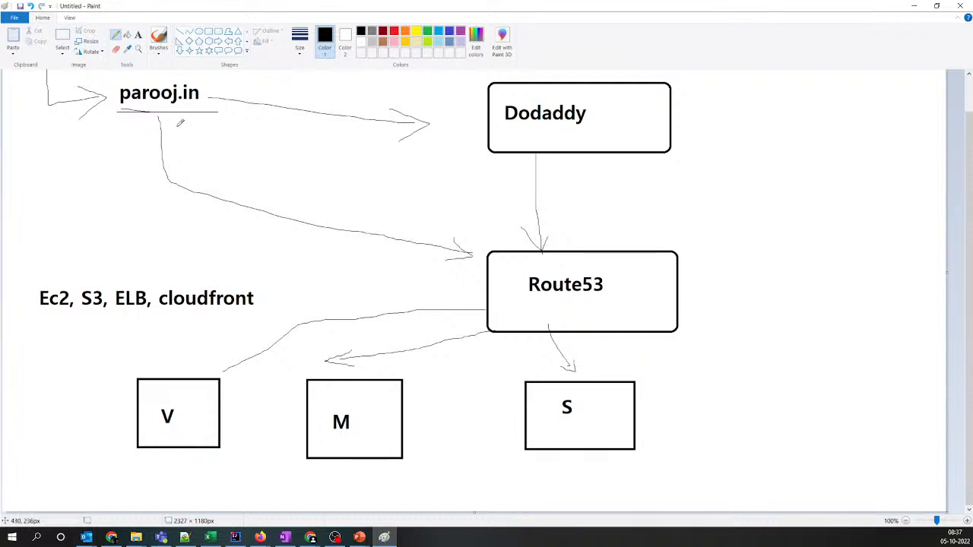
pyautogui.moveTo(143, 110)
pyautogui.mouseDown()
pyautogui.moveTo(138, 76)
pyautogui.moveTo(228, 85)
pyautogui.moveTo(112, 102)
pyautogui.mouseUp()
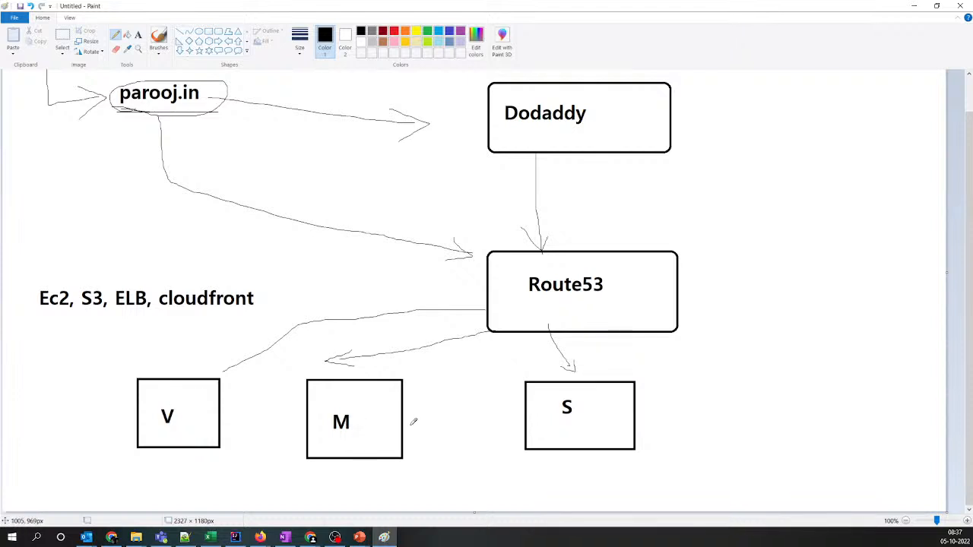
# Switch back to Chrome and cycle repeatedly through the 18.234.171.105, 3.109.217.142 and 13.239.23.59 pages to compare the three servers
pyautogui.hotkey('alt', 'Tab')
pyautogui.click(456, 8)
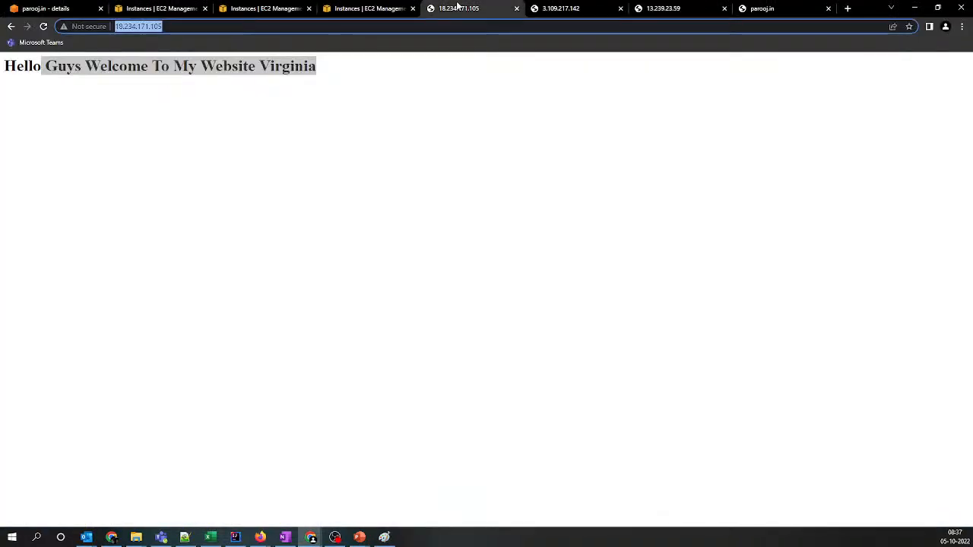
pyautogui.click(555, 9)
pyautogui.click(660, 8)
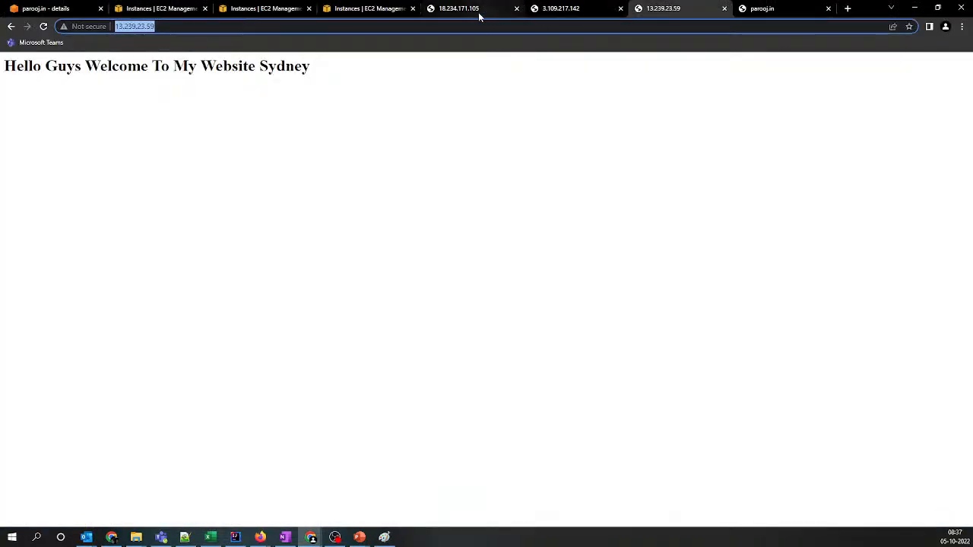
pyautogui.click(477, 14)
pyautogui.click(538, 11)
pyautogui.click(671, 15)
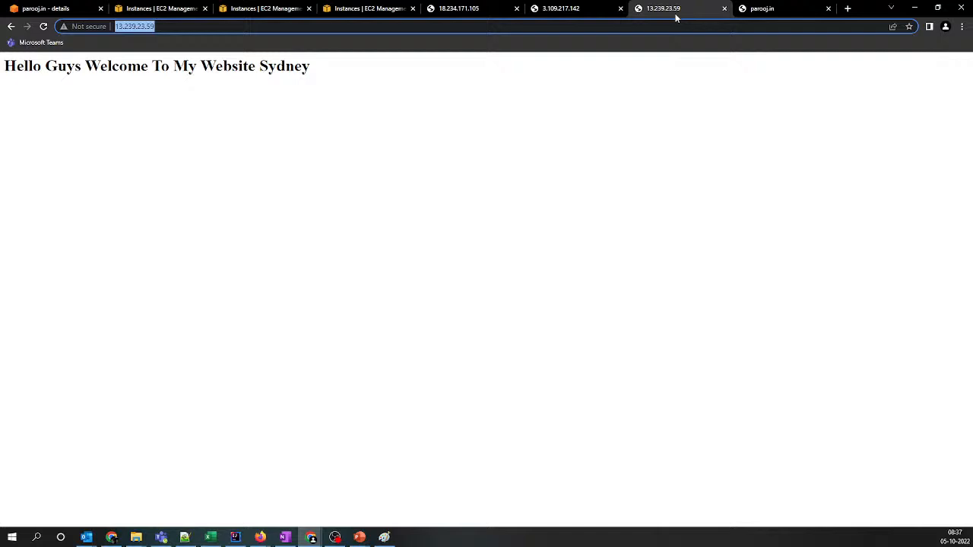
pyautogui.click(478, 10)
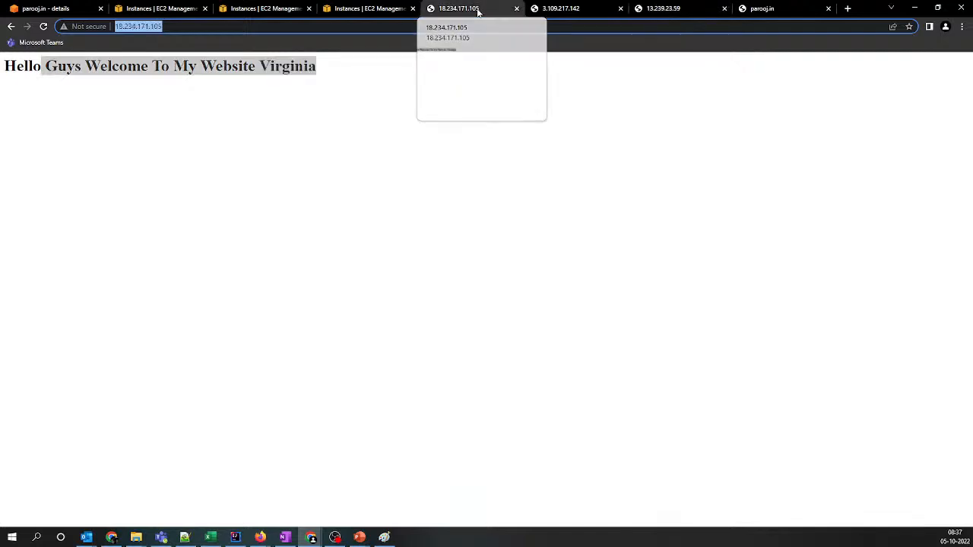
pyautogui.click(542, 9)
pyautogui.click(651, 16)
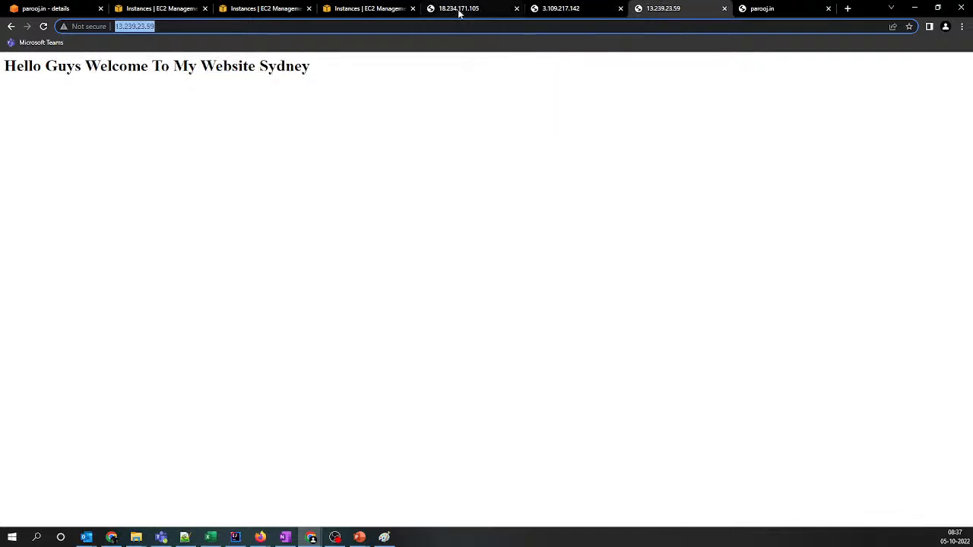
pyautogui.click(461, 11)
pyautogui.click(579, 14)
pyautogui.click(650, 15)
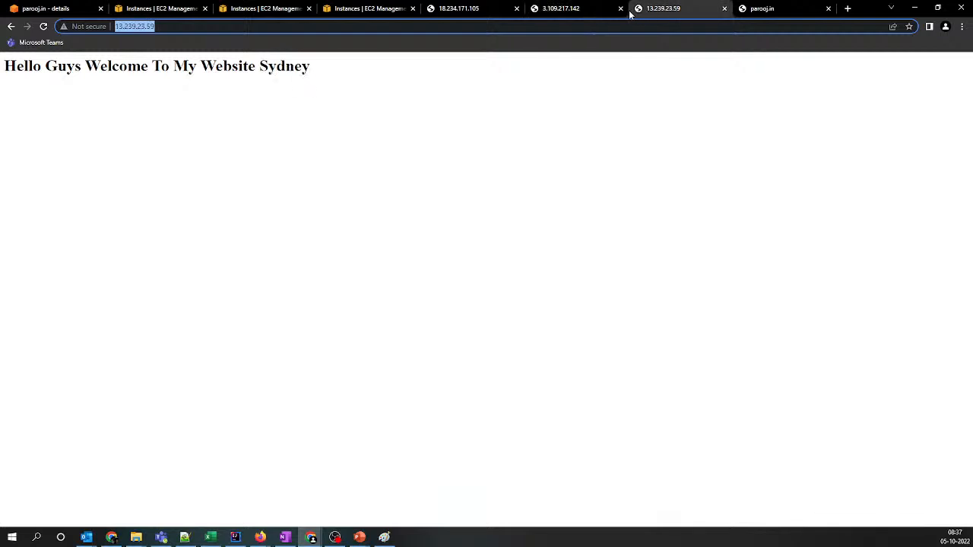
pyautogui.click(467, 9)
pyautogui.click(578, 12)
pyautogui.click(681, 16)
pyautogui.click(473, 14)
pyautogui.click(565, 11)
pyautogui.click(661, 9)
pyautogui.click(463, 10)
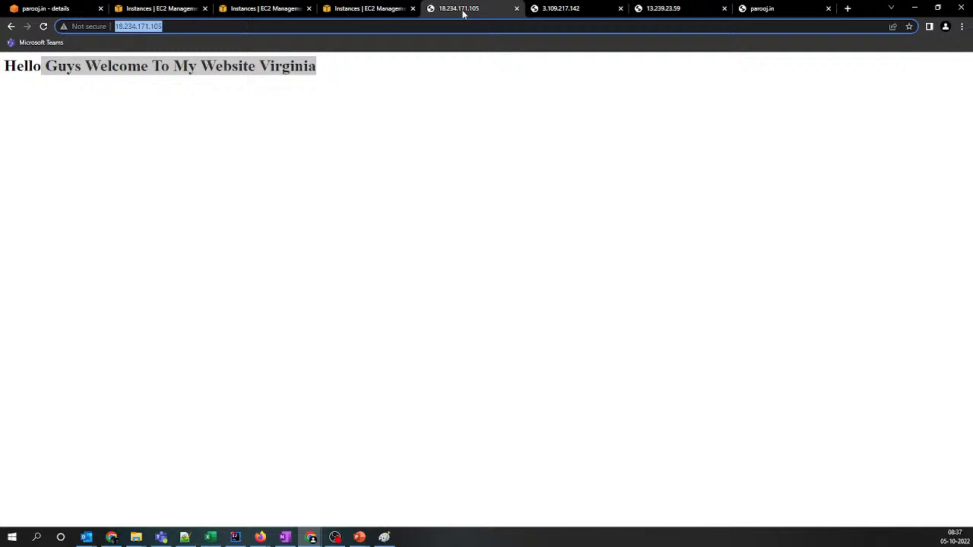
pyautogui.click(597, 15)
pyautogui.click(688, 14)
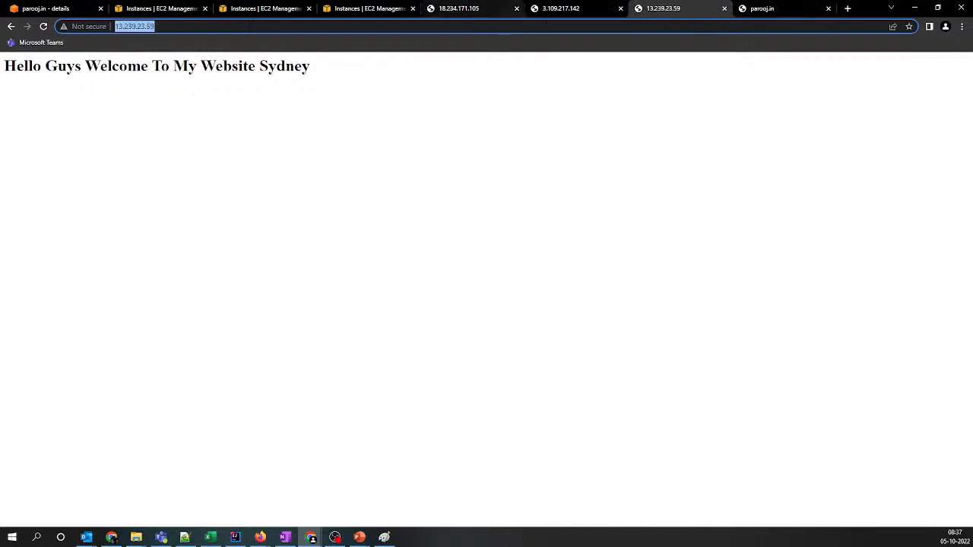
# Go to the parooj.in page in the regular Chrome window and load its address again
pyautogui.click(764, 11)
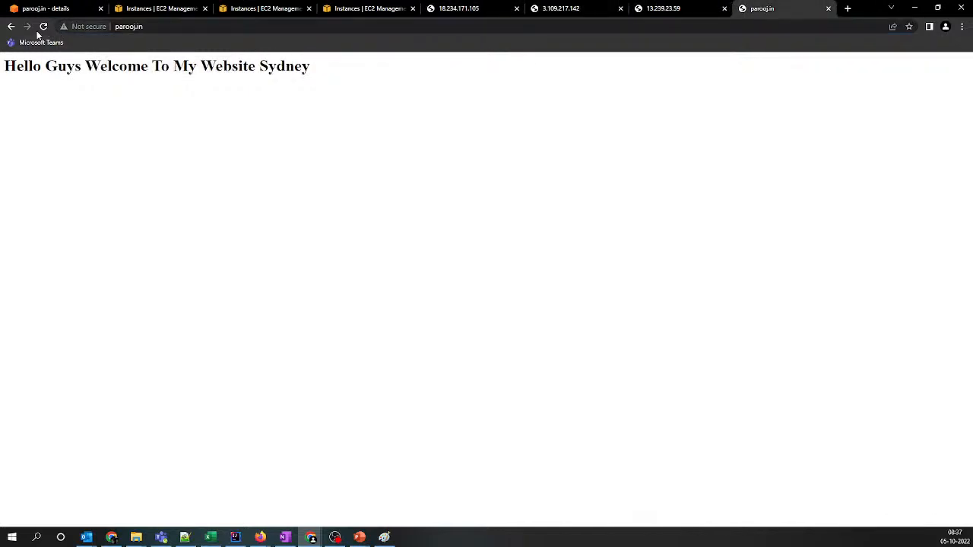
pyautogui.hotkey('ctrl', 'l')
pyautogui.press('Return')
# Switch to the Incognito window and load parooj.in twice more to see which server responds
pyautogui.click(313, 539)
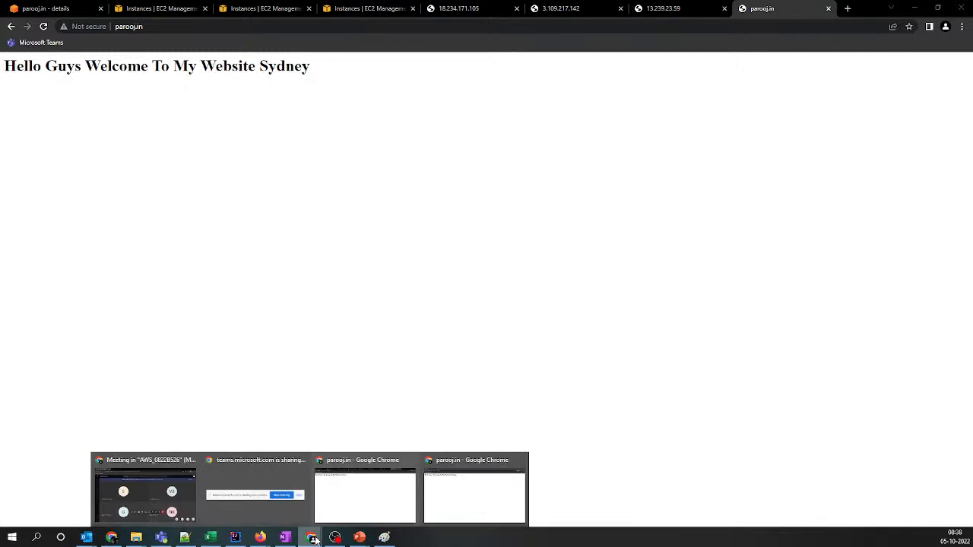
pyautogui.click(462, 482)
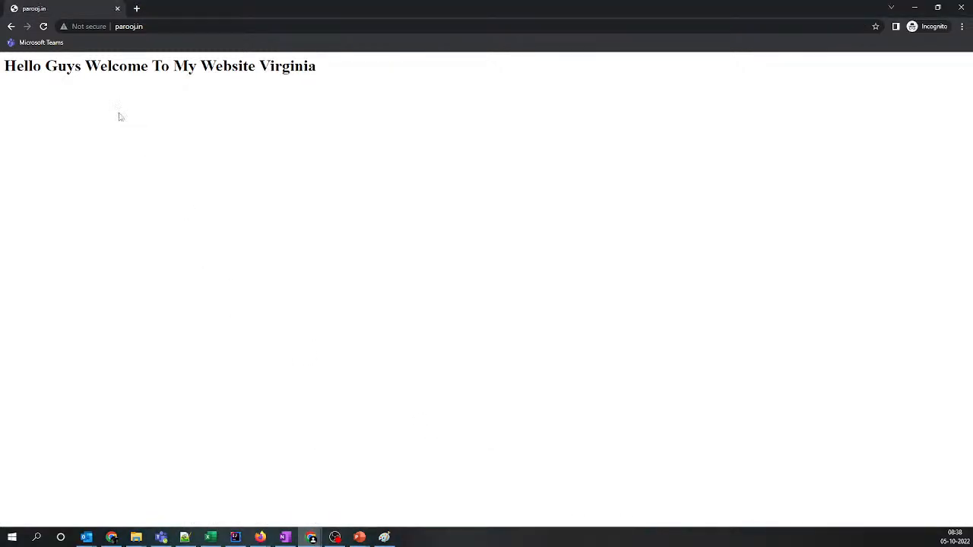
pyautogui.click(142, 26)
pyautogui.press('Return')
pyautogui.click(151, 23)
pyautogui.press('Return')
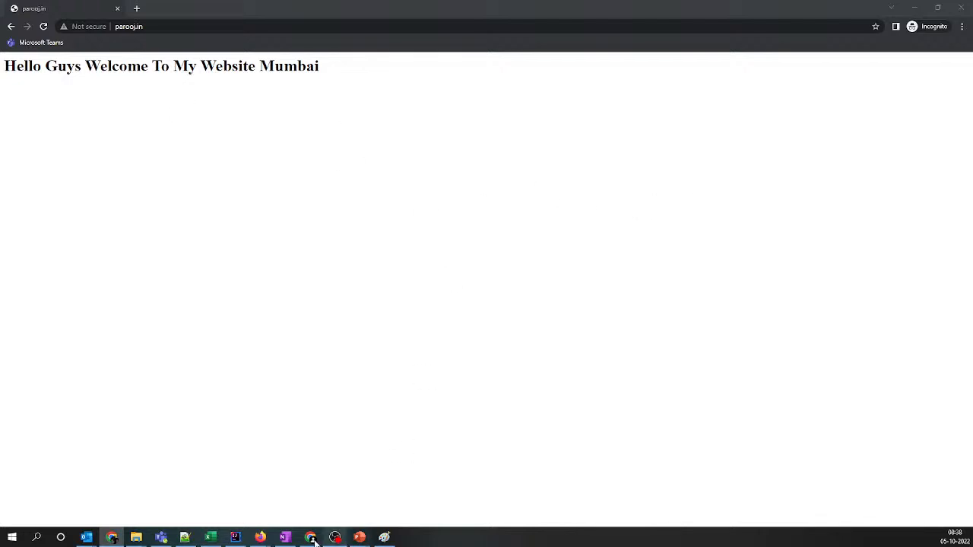
# Switch to the PowerPoint slide show and advance from Simple Routing to the Weighted Routing slide, revealing its explanation and diagram
pyautogui.moveTo(359, 537)
pyautogui.click(439, 494)
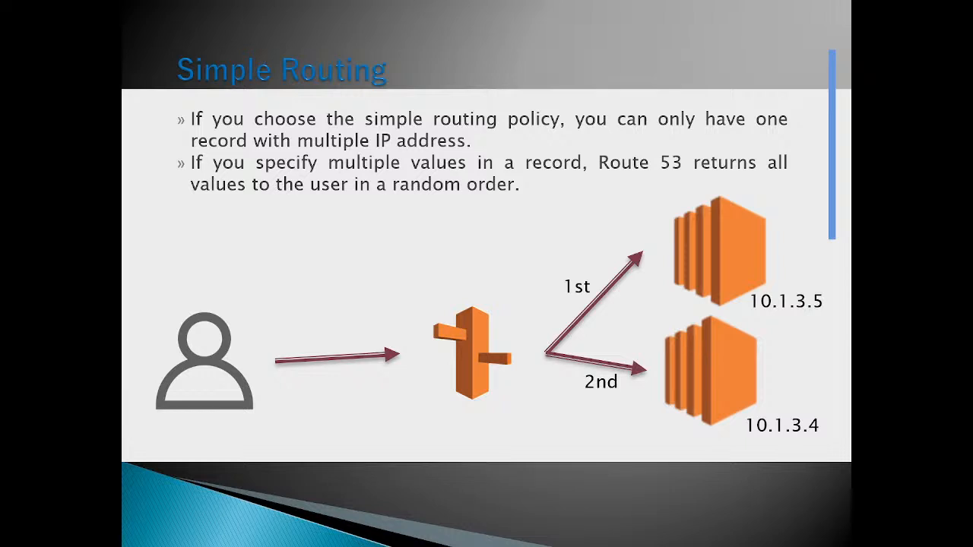
pyautogui.click(717, 368)
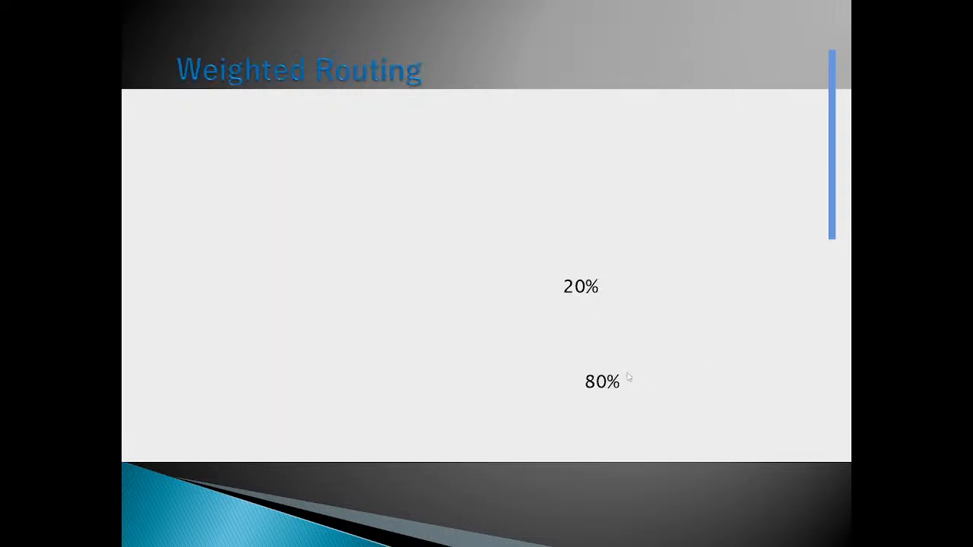
pyautogui.click(472, 330)
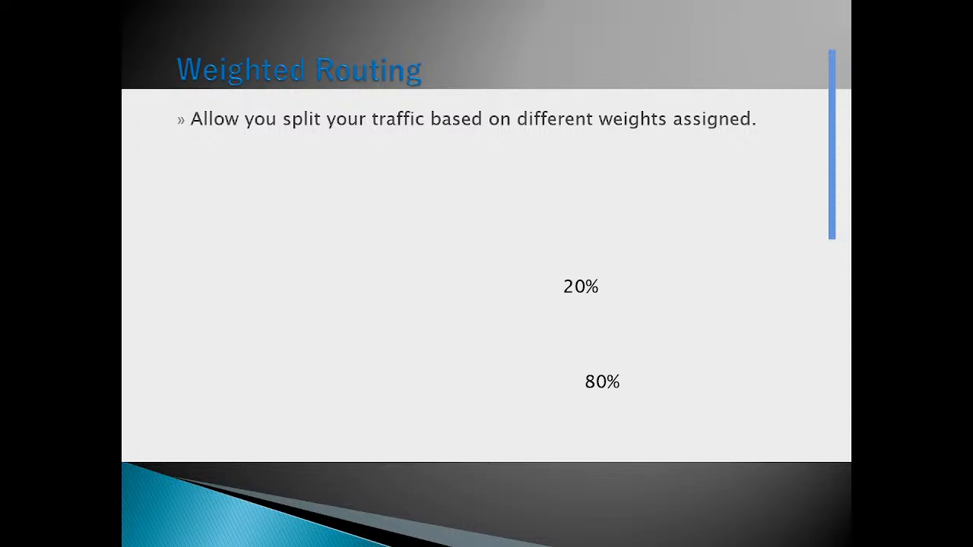
pyautogui.press('Right')
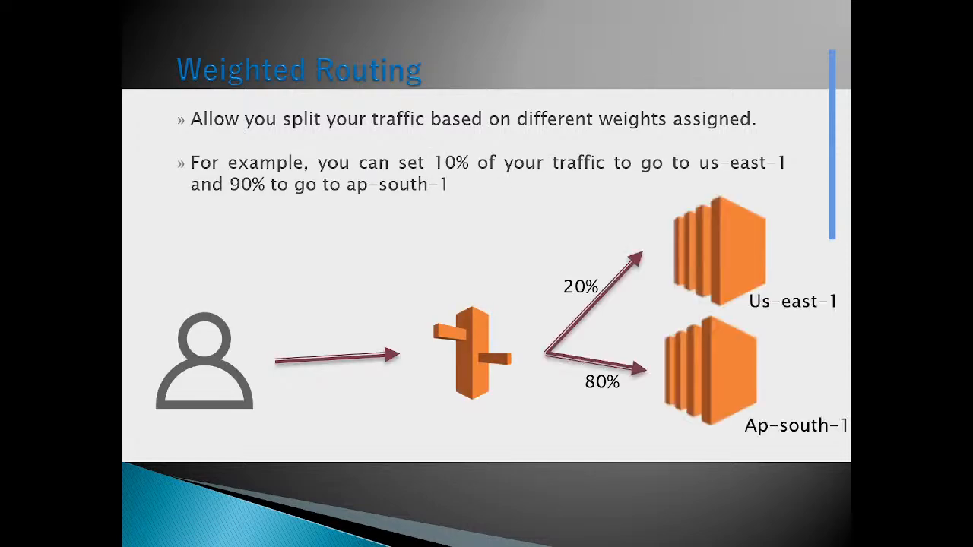
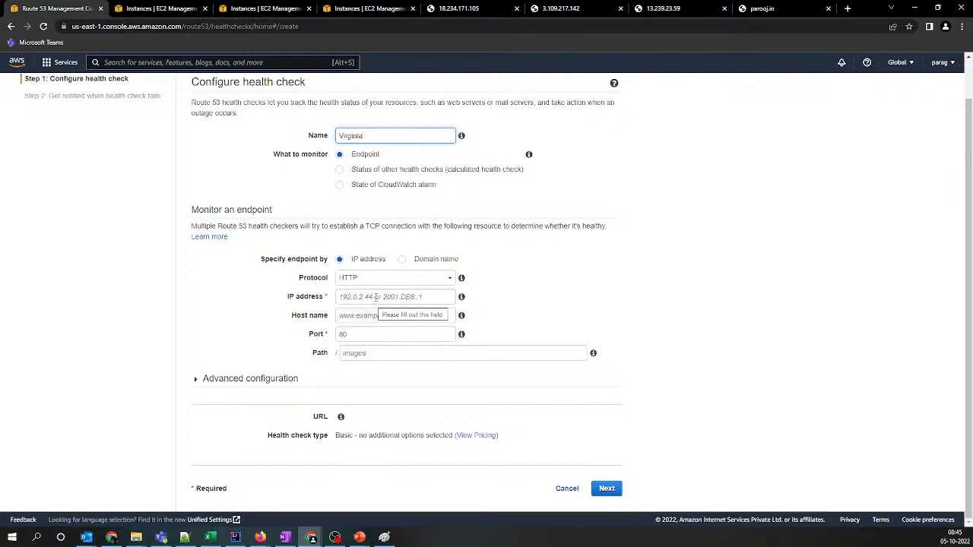
# Set the Virginia health check's endpoint IP address to 18.234.171.105 from the Notepad++ list and check that server's page
pyautogui.click(184, 537)
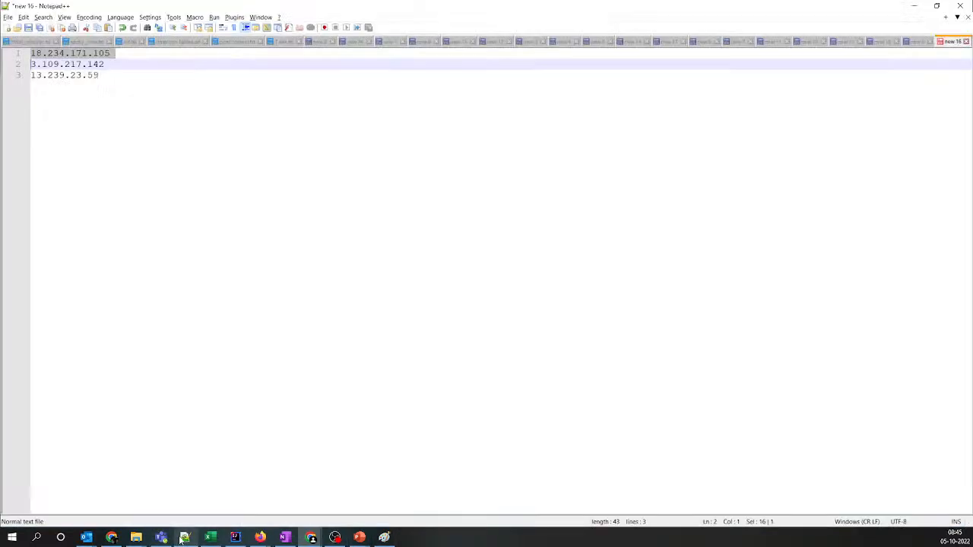
pyautogui.hotkey('alt', 'Tab')
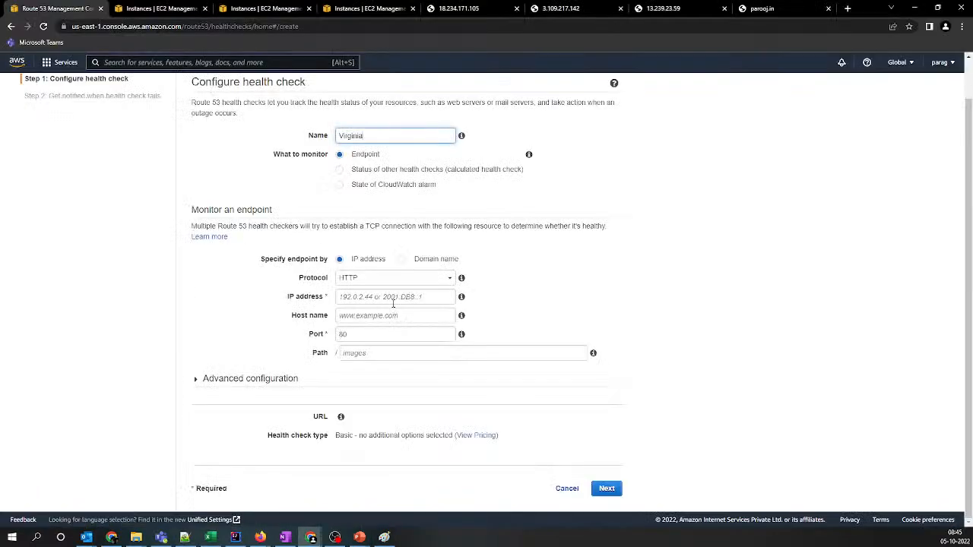
pyautogui.click(391, 297)
pyautogui.write('18.234.171.105')
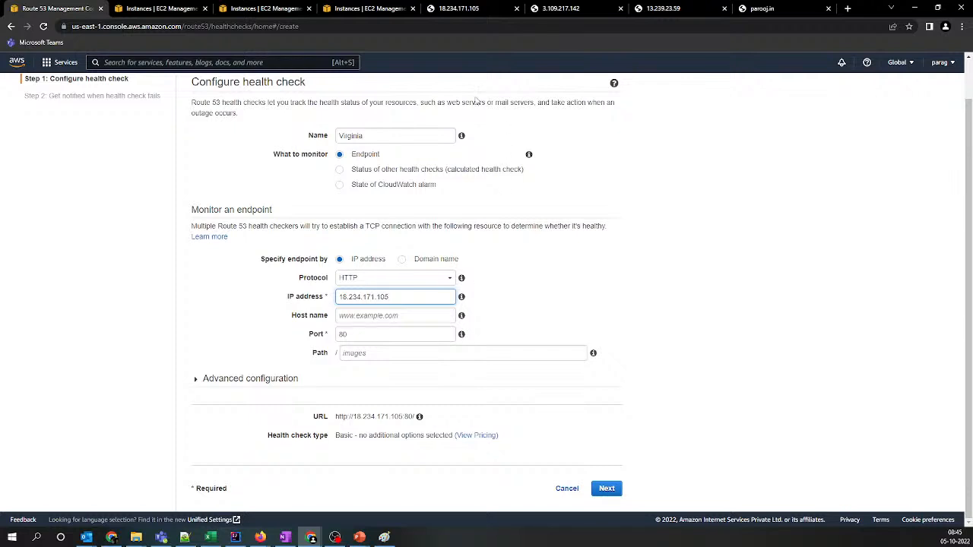
pyautogui.click(455, 16)
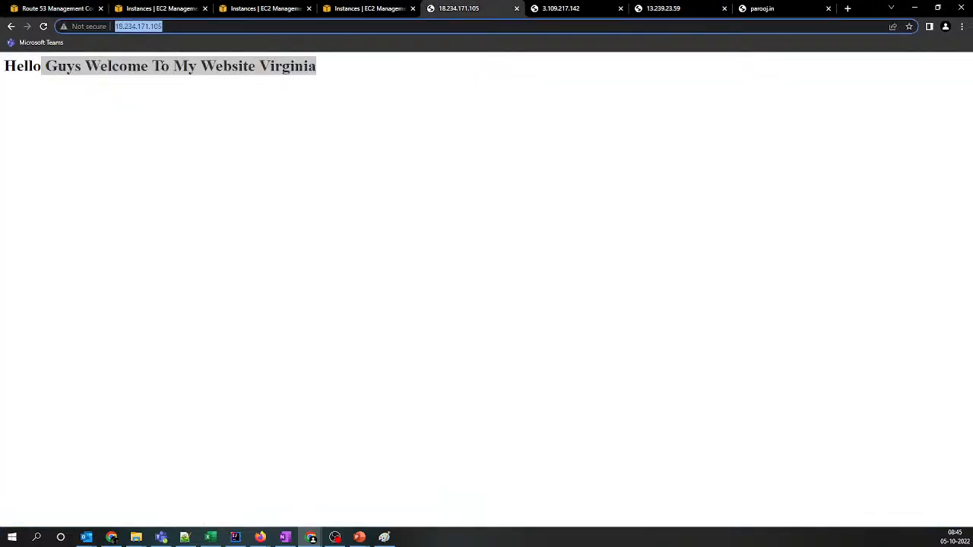
pyautogui.click(59, 9)
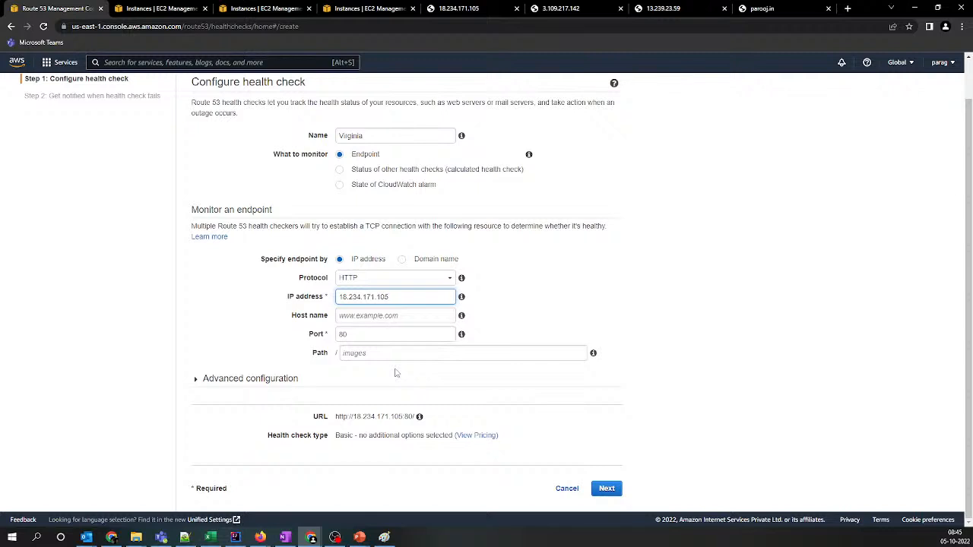
# Set the Virginia health check's request interval to Fast (10 seconds), create it without an alarm, and refresh the health check list
pyautogui.click(221, 384)
pyautogui.scroll(-1, 376, 331)
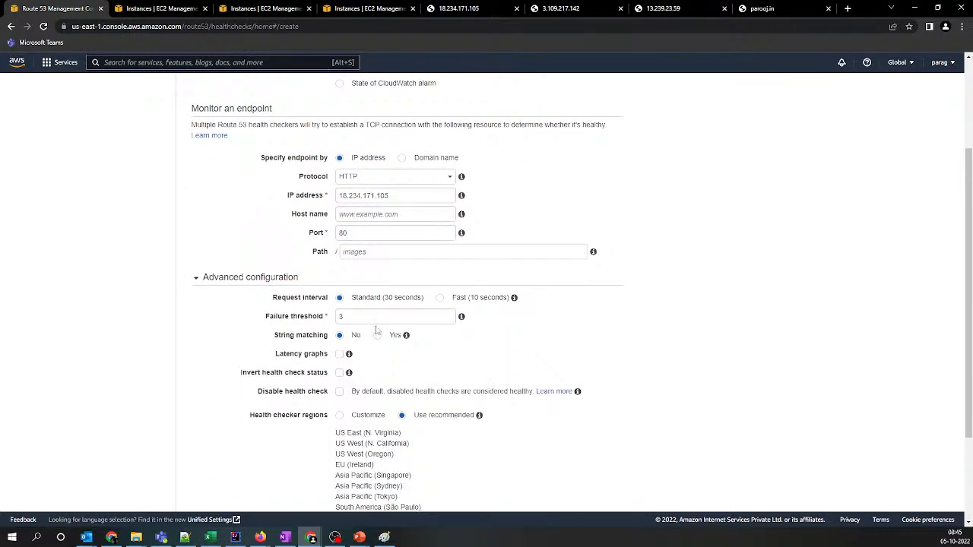
pyautogui.moveTo(515, 301)
pyautogui.click(440, 298)
pyautogui.scroll(-1, 472, 353)
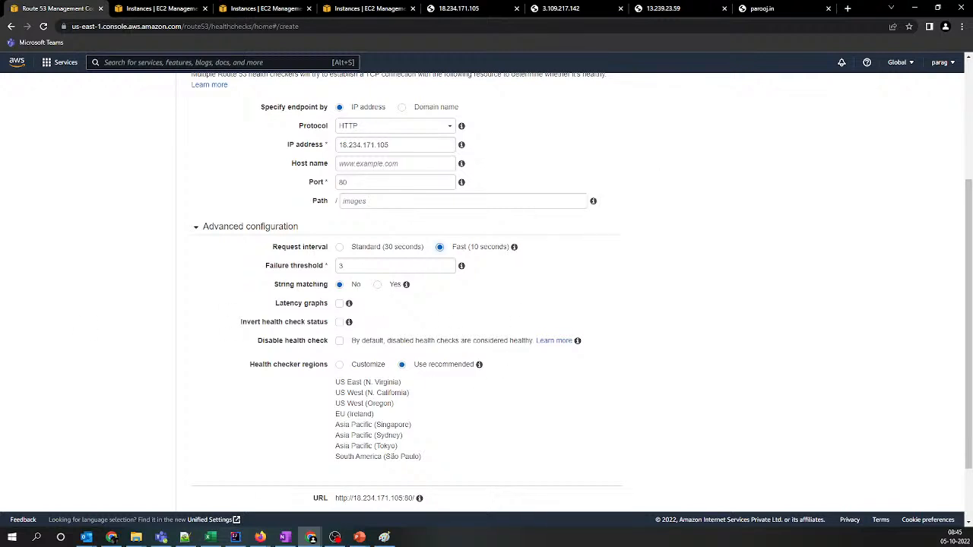
pyautogui.scroll(-2, 520, 378)
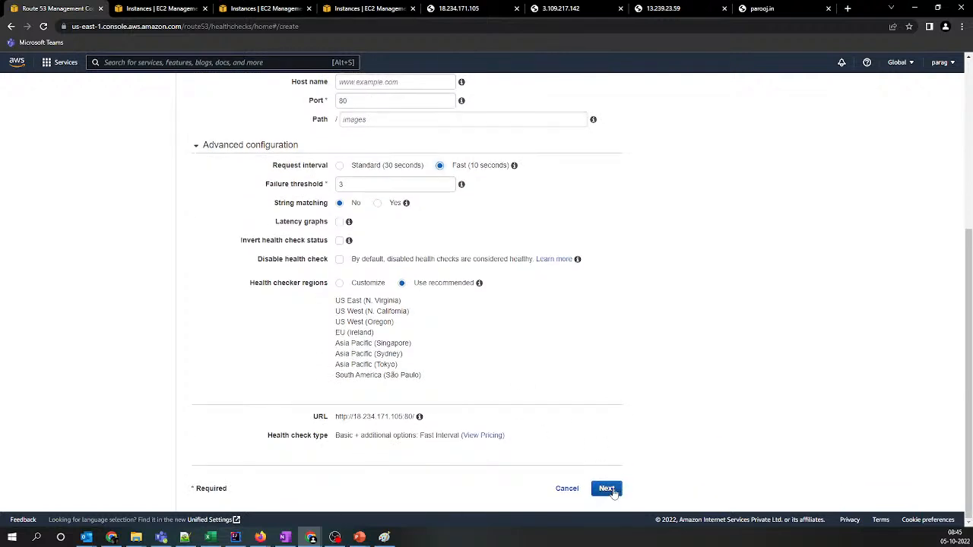
pyautogui.click(607, 488)
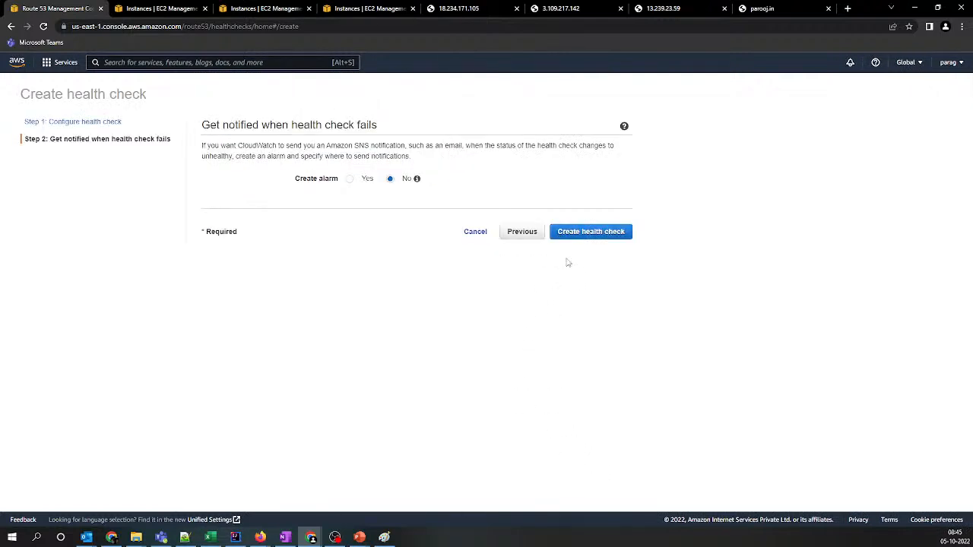
pyautogui.click(589, 237)
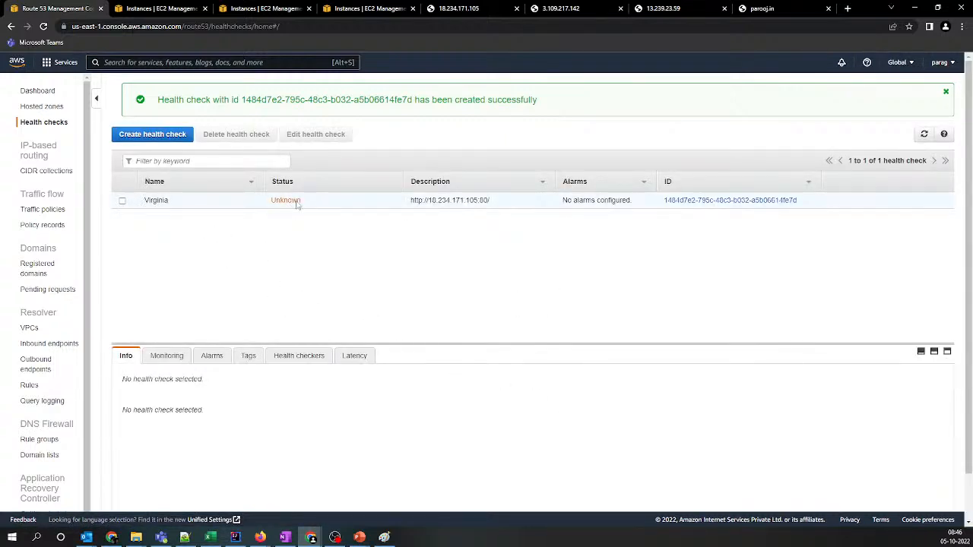
pyautogui.click(923, 134)
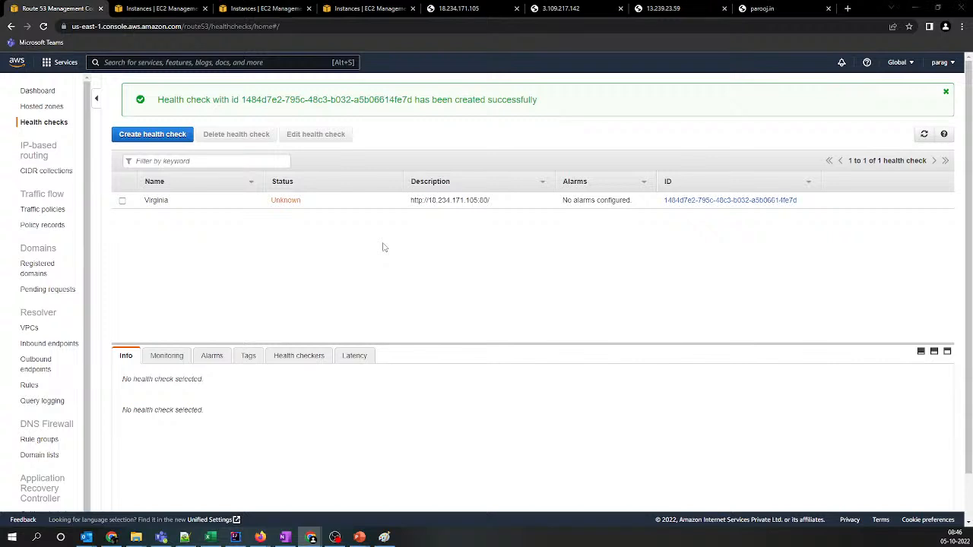
# Start a second health check named Mumbai and set its endpoint IP address to 3.109.217.142, copied from Notepad++
pyautogui.hotkey('alt', 'Tab')
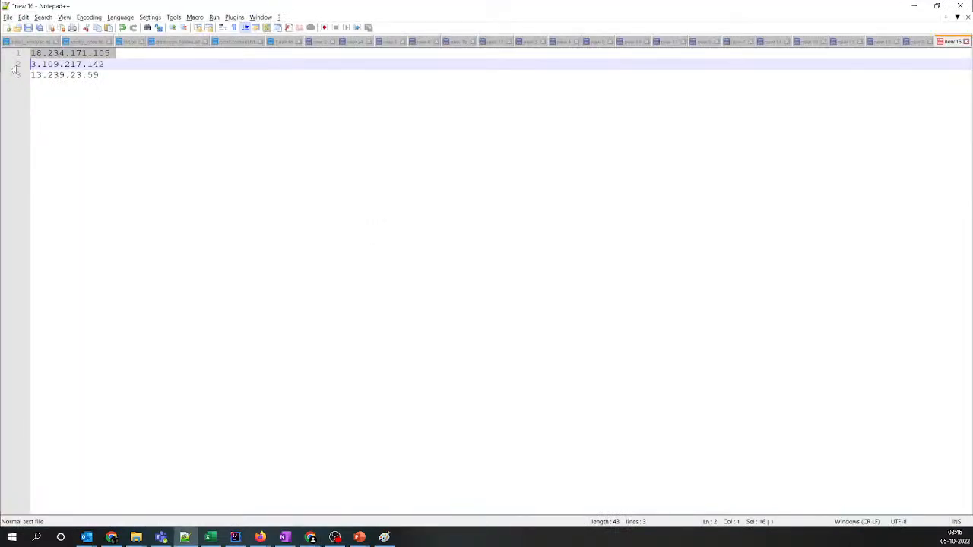
pyautogui.click(15, 66)
pyautogui.hotkey('ctrl', 'c')
pyautogui.hotkey('alt', 'Tab')
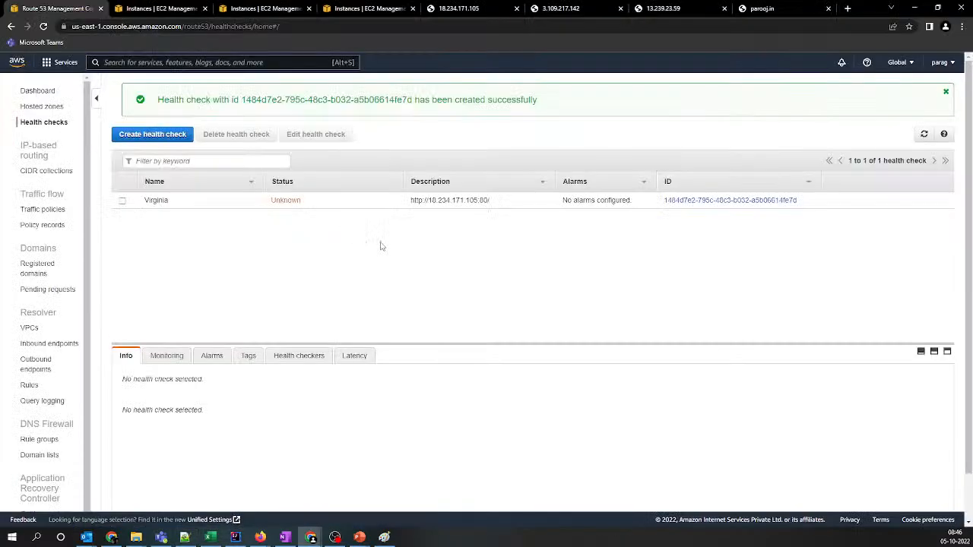
pyautogui.click(152, 134)
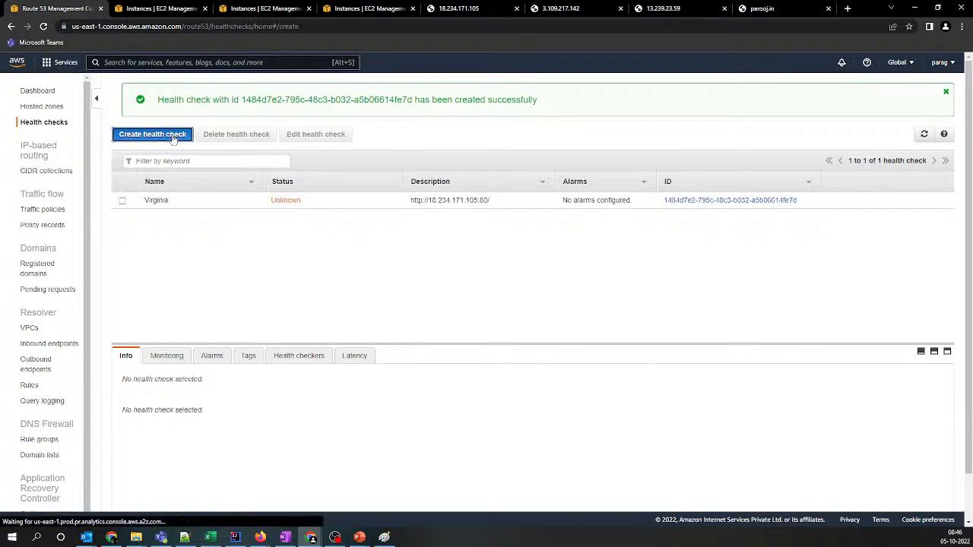
pyautogui.click(344, 184)
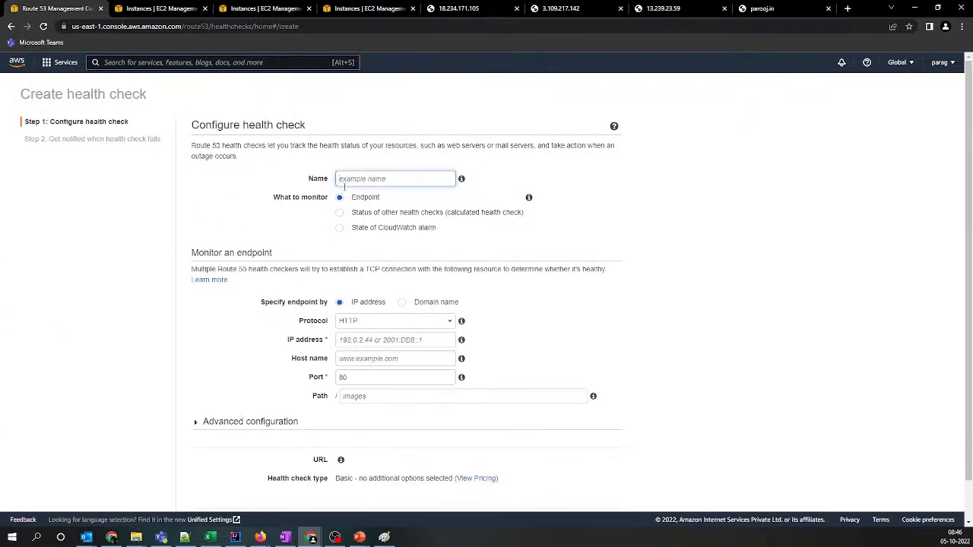
pyautogui.write('Mumbai')
pyautogui.click(380, 342)
pyautogui.hotkey('ctrl', 'v')
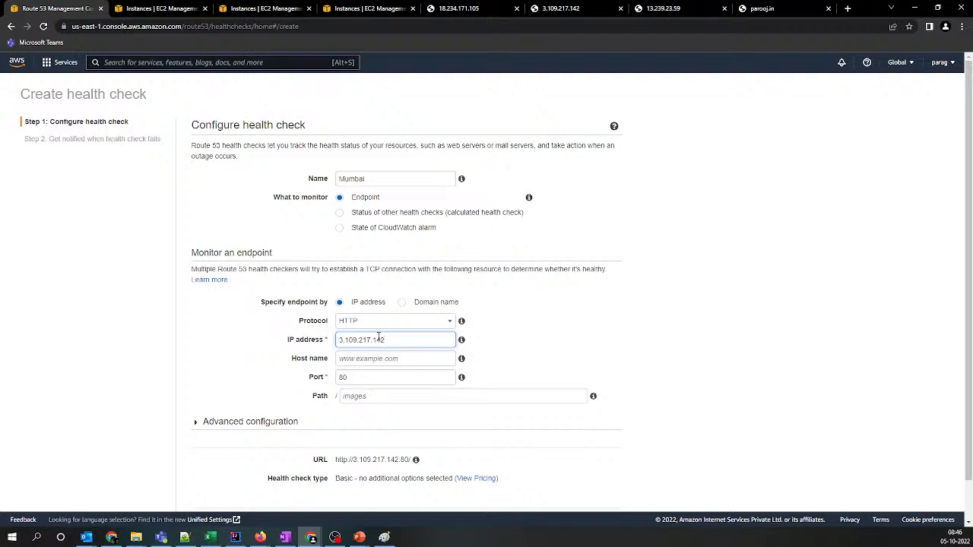
# Set the Mumbai health check's request interval to Fast (10 seconds) and create it without an alarm
pyautogui.scroll(-1, 400, 339)
pyautogui.click(219, 378)
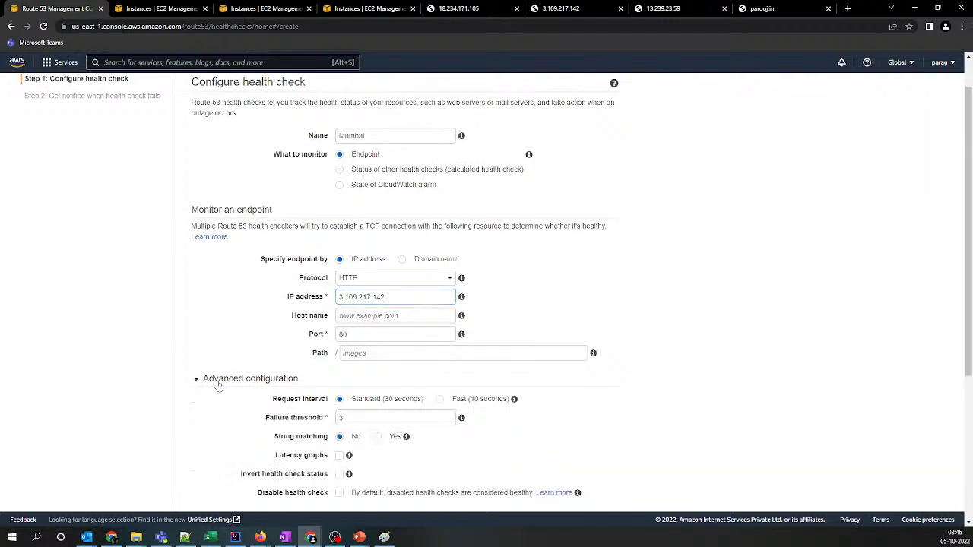
pyautogui.scroll(-1, 381, 410)
pyautogui.click(439, 348)
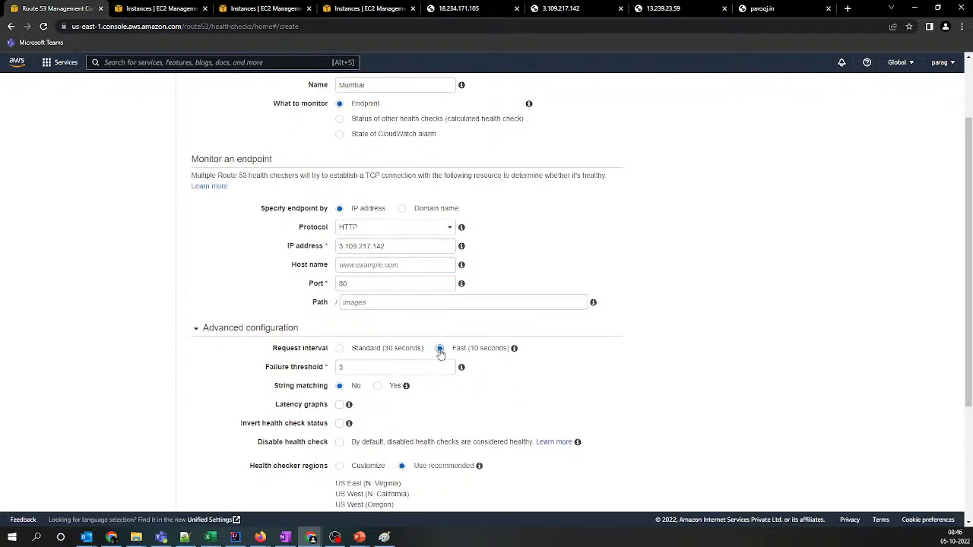
pyautogui.scroll(-1, 560, 350)
pyautogui.scroll(-3, 560, 351)
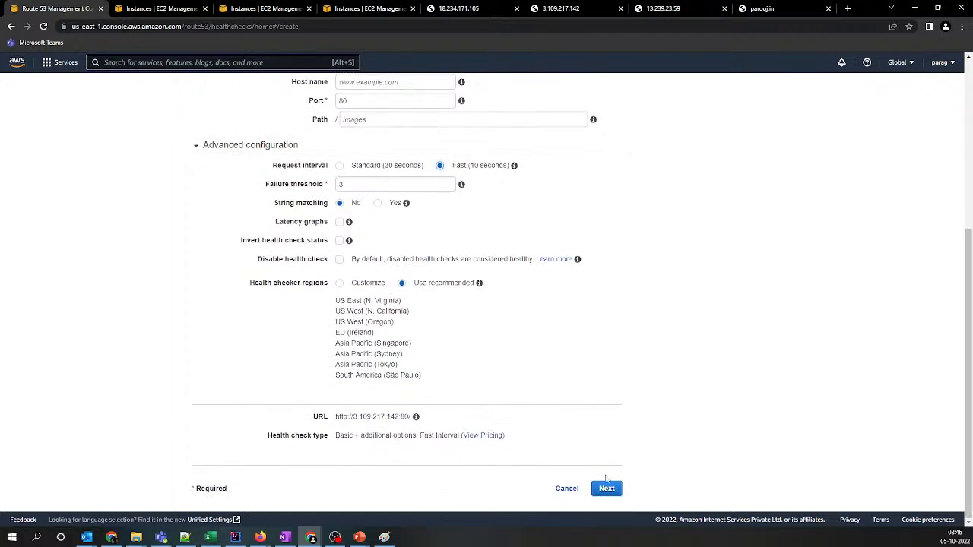
pyautogui.click(606, 488)
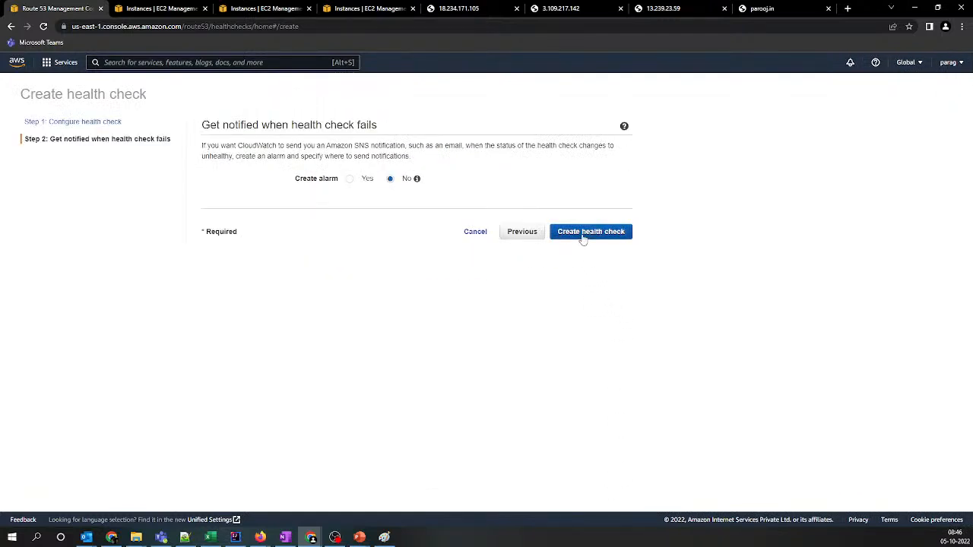
pyautogui.click(583, 239)
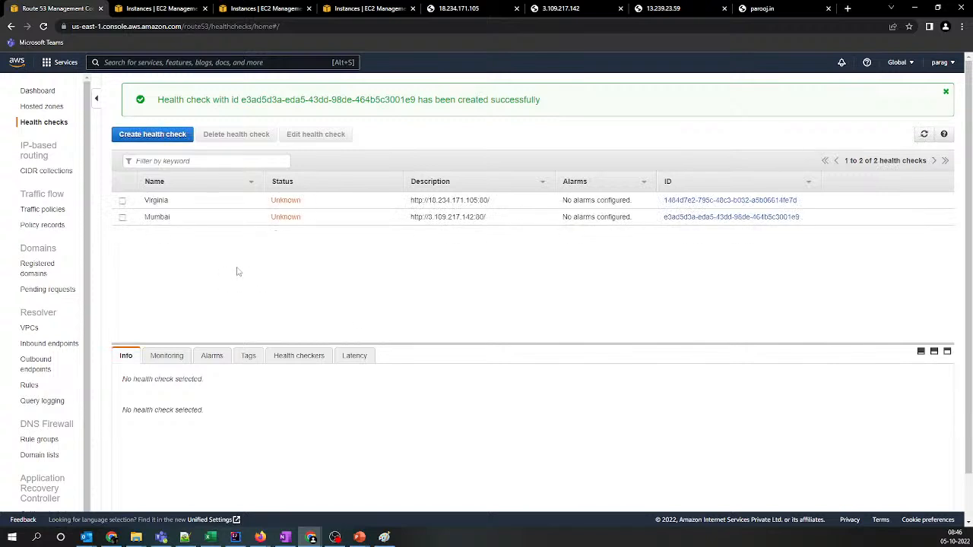
# Start a third health check and copy the address 13.239.23.59 from the list in Notepad++
pyautogui.click(146, 136)
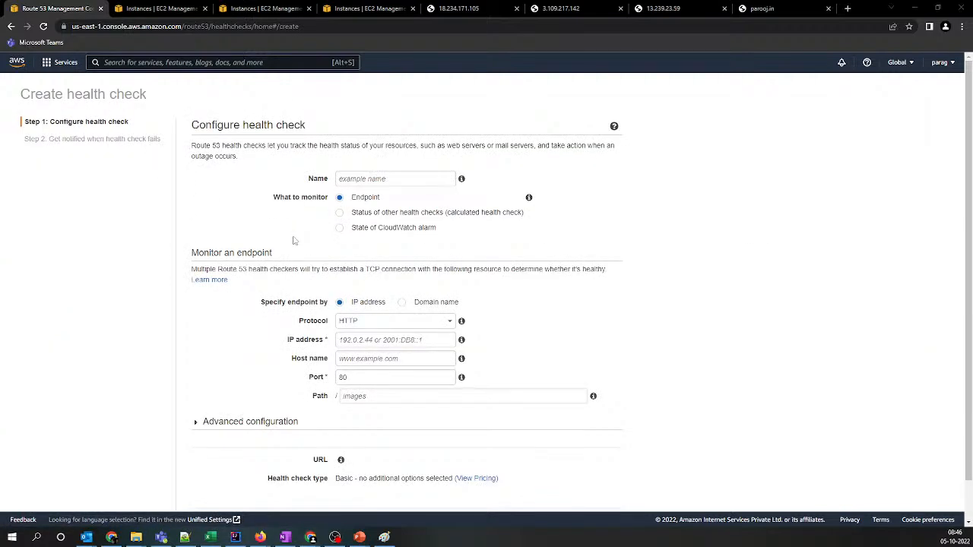
pyautogui.hotkey('alt', 'Tab')
pyautogui.click(13, 77)
pyautogui.hotkey('ctrl', 'c')
pyautogui.hotkey('alt', 'Tab')
# Name the third health check sydney and set its endpoint IP address to 13.239.23.59
pyautogui.click(392, 179)
pyautogui.hotkey('ctrl', 'v')
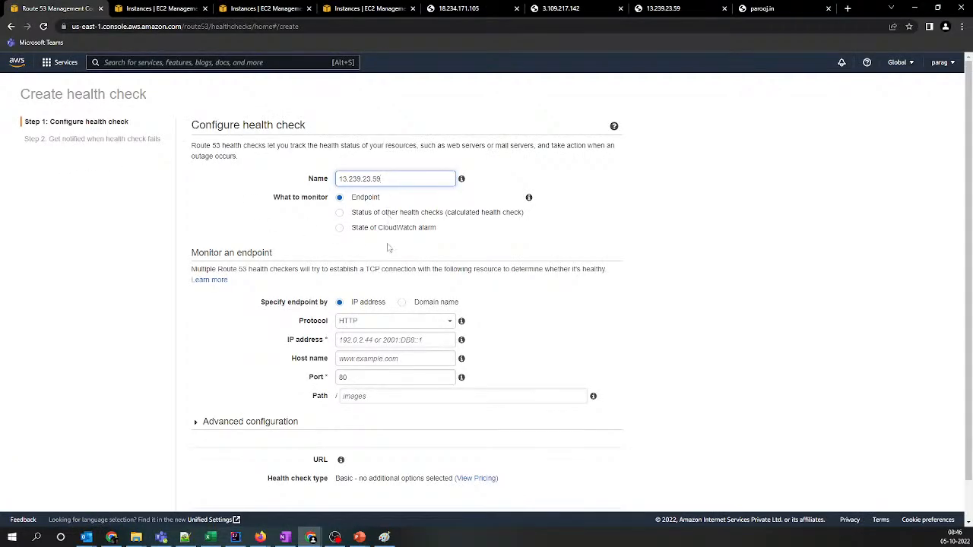
pyautogui.click(363, 340)
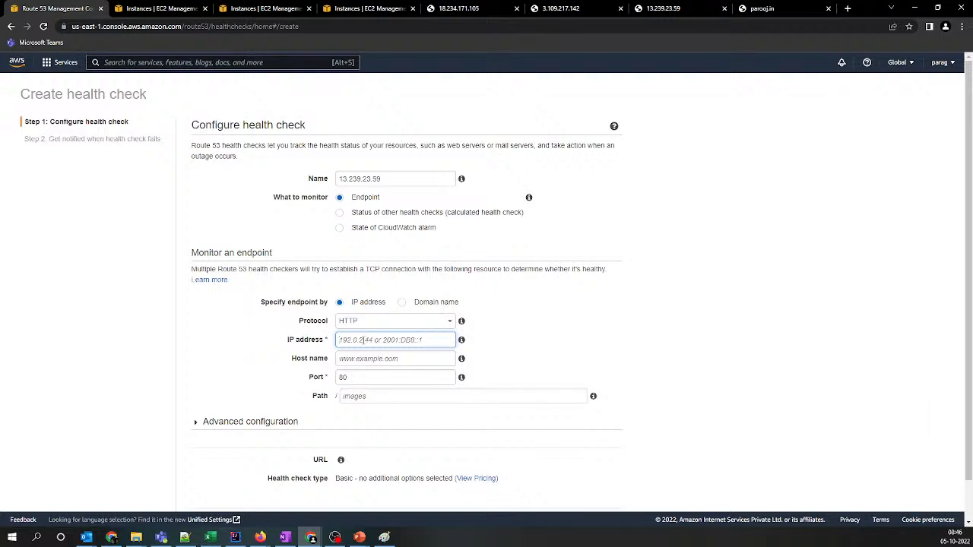
pyautogui.doubleClick(400, 178)
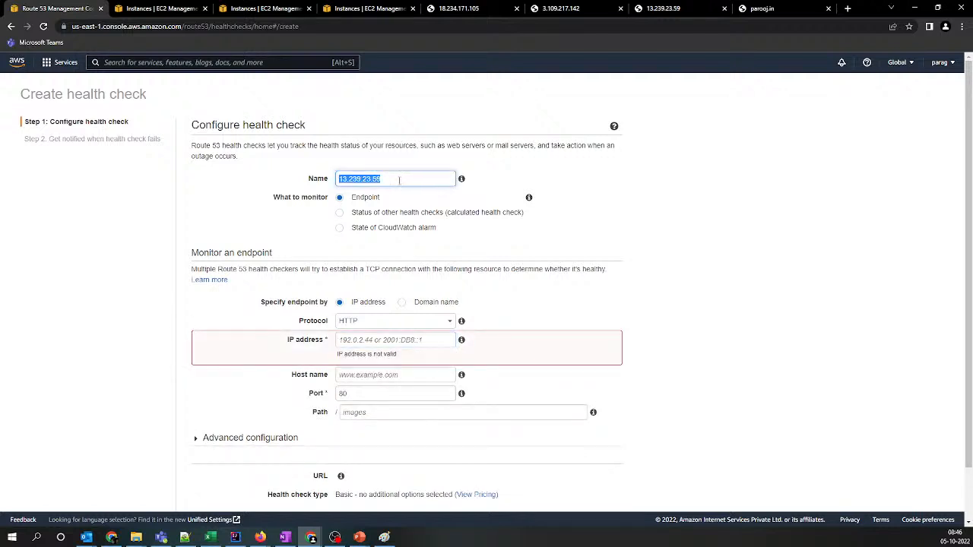
pyautogui.write('sydney')
pyautogui.click(387, 339)
pyautogui.hotkey('ctrl', 'v')
# Set the sydney health check's request interval to Fast (10 seconds) and create it without an alarm
pyautogui.scroll(-1, 594, 471)
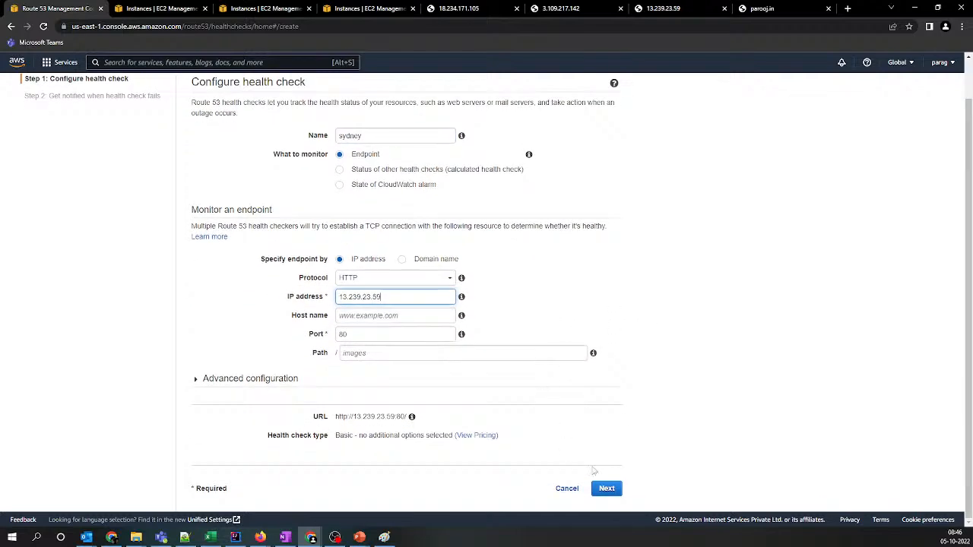
pyautogui.click(292, 386)
pyautogui.click(439, 399)
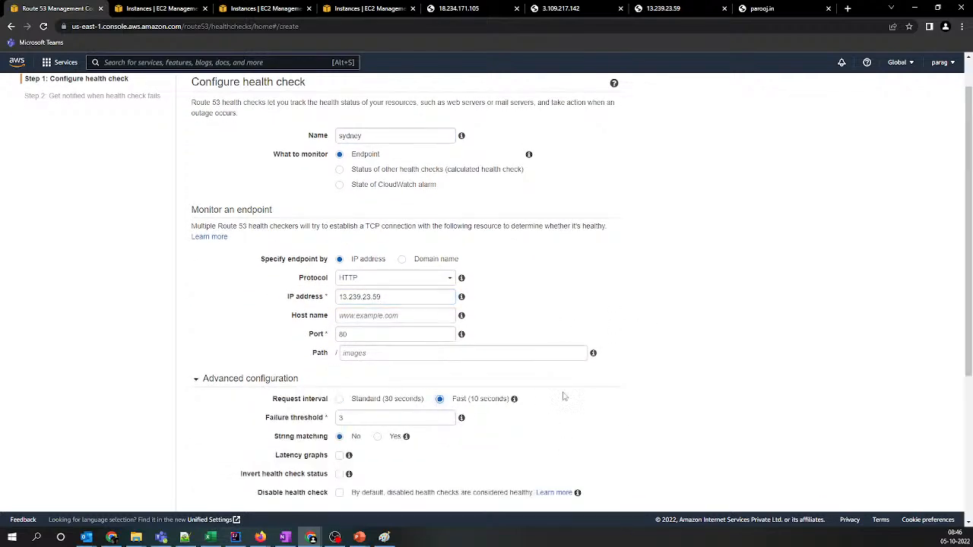
pyautogui.scroll(-4, 564, 396)
pyautogui.click(607, 486)
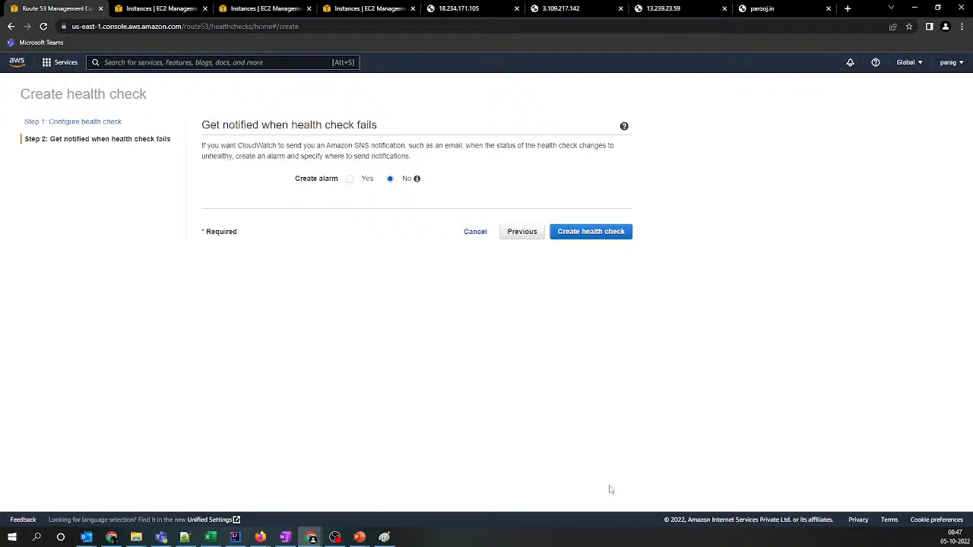
pyautogui.click(582, 234)
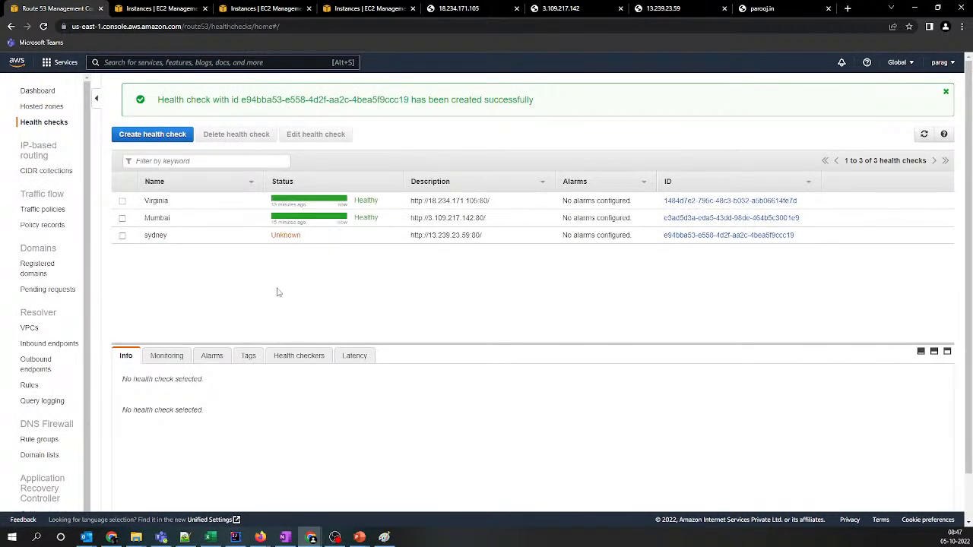
# Select the Mumbai health check and review its configuration details
pyautogui.click(123, 218)
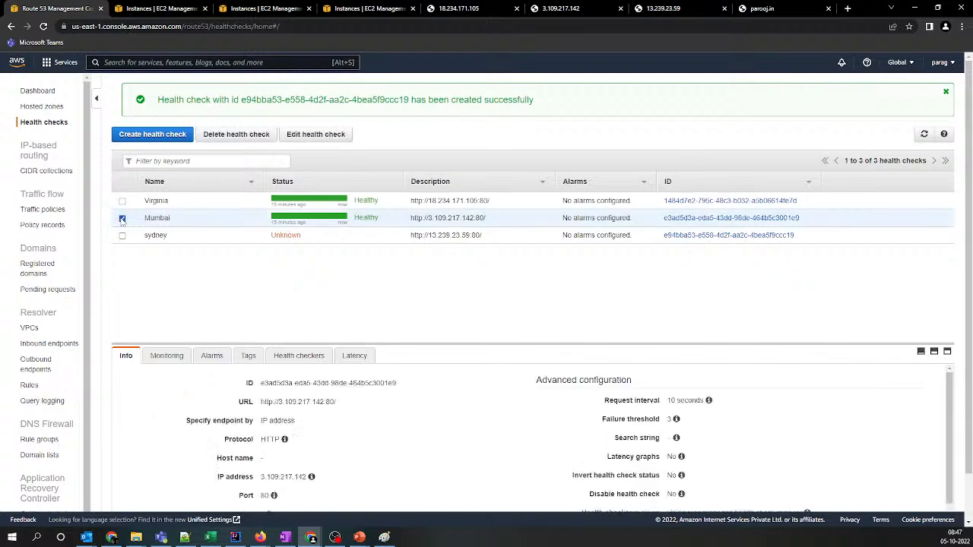
pyautogui.scroll(-1, 506, 406)
pyautogui.scroll(1, 506, 406)
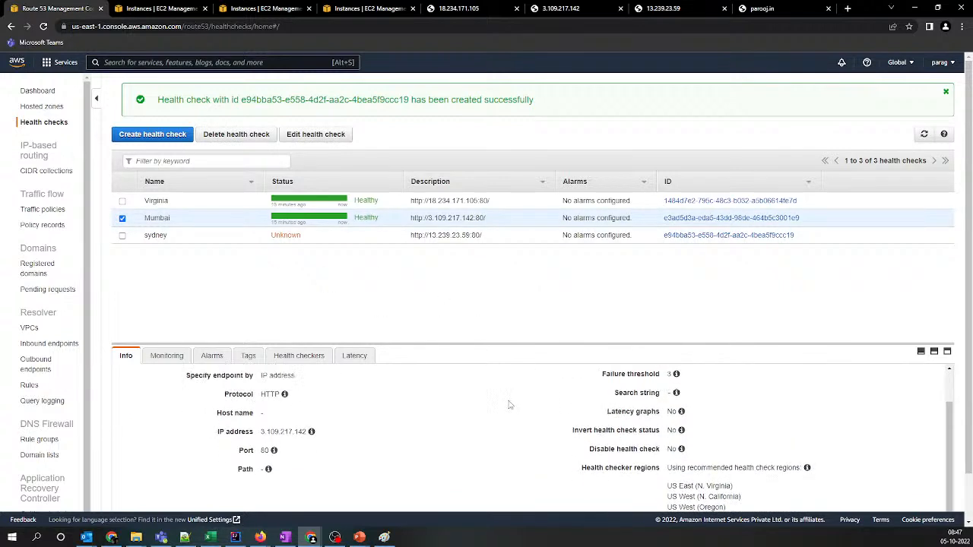
# Open a blank health check form and compare the health check type under the Standard and Fast (10 seconds) request intervals
pyautogui.click(152, 138)
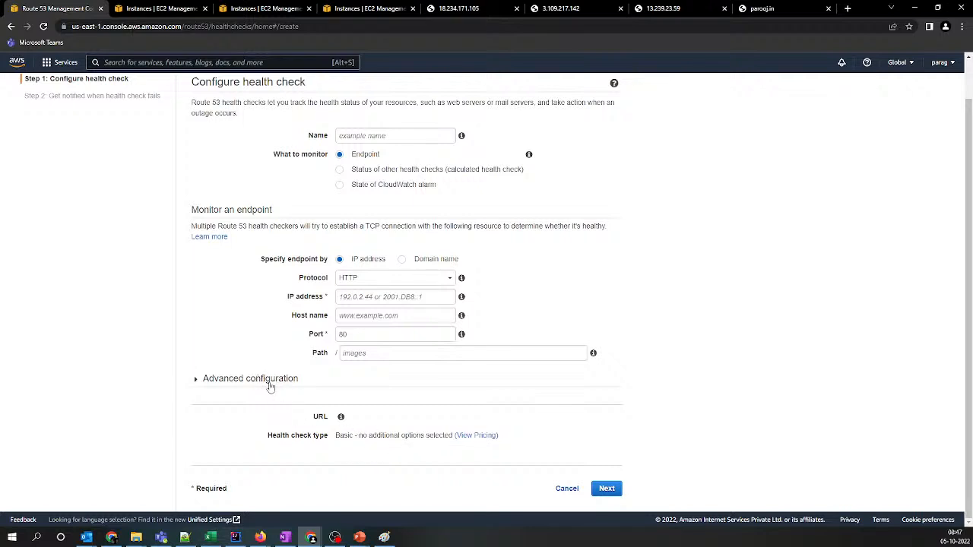
pyautogui.click(269, 387)
pyautogui.scroll(-3, 491, 462)
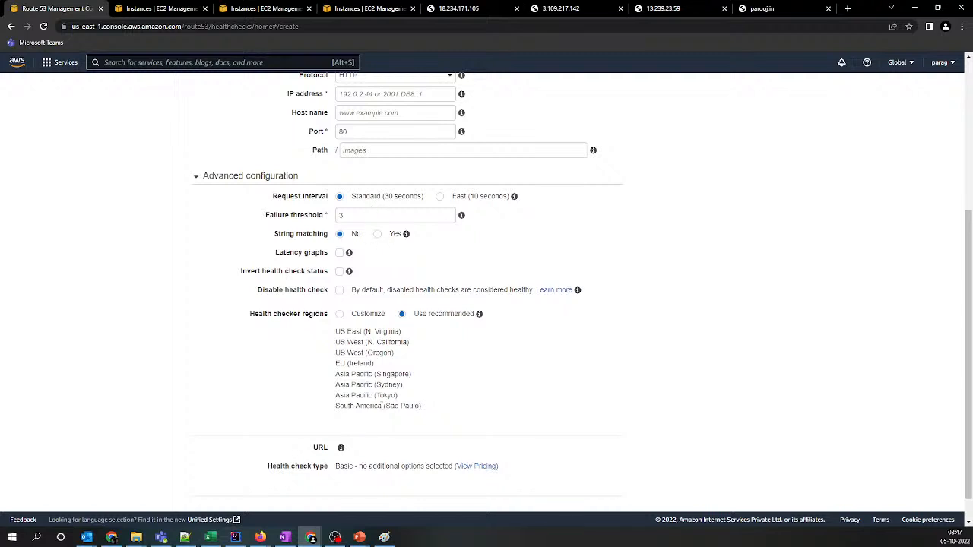
pyautogui.moveTo(356, 468); pyautogui.dragTo(450, 472)
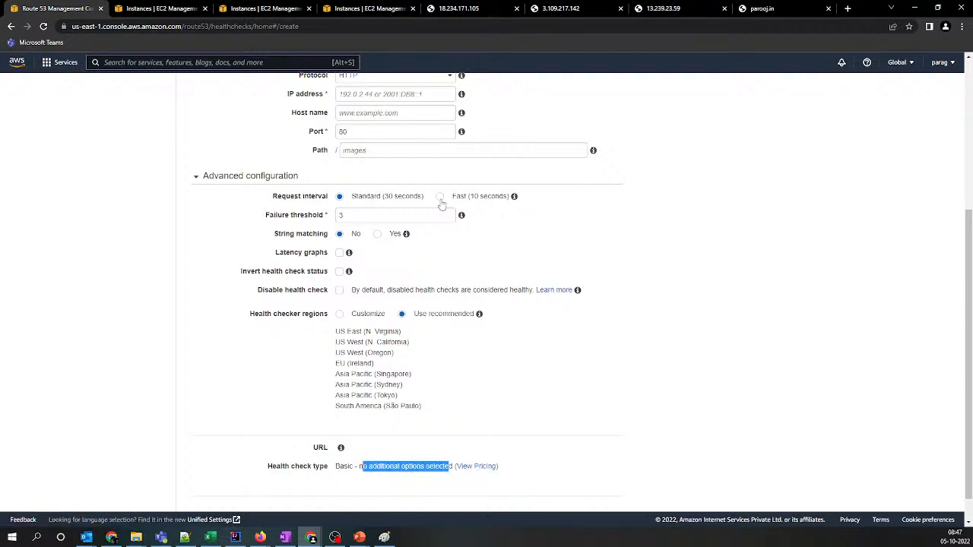
pyautogui.click(439, 197)
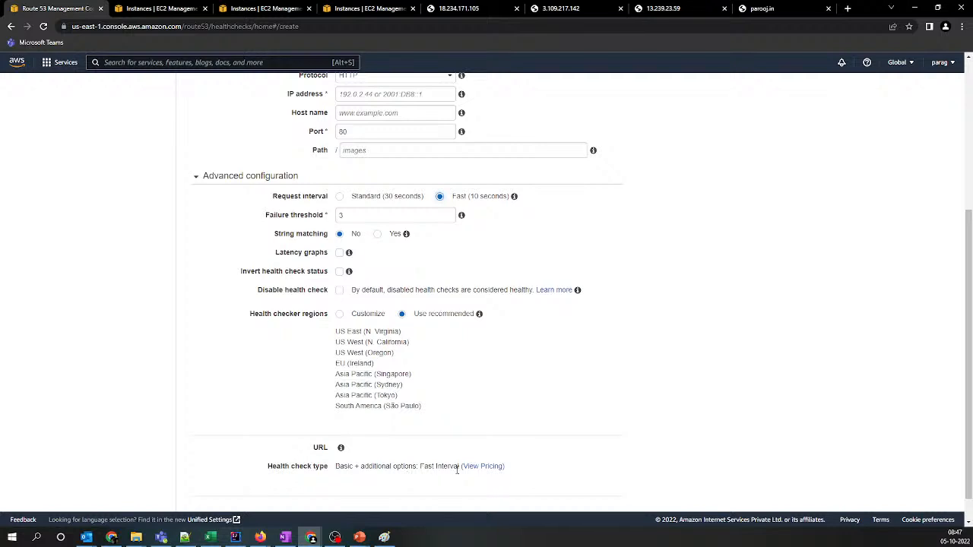
# Return the request interval to Standard (30 seconds) and review the AWS endpoint prices for basic and optional health check features
pyautogui.click(340, 197)
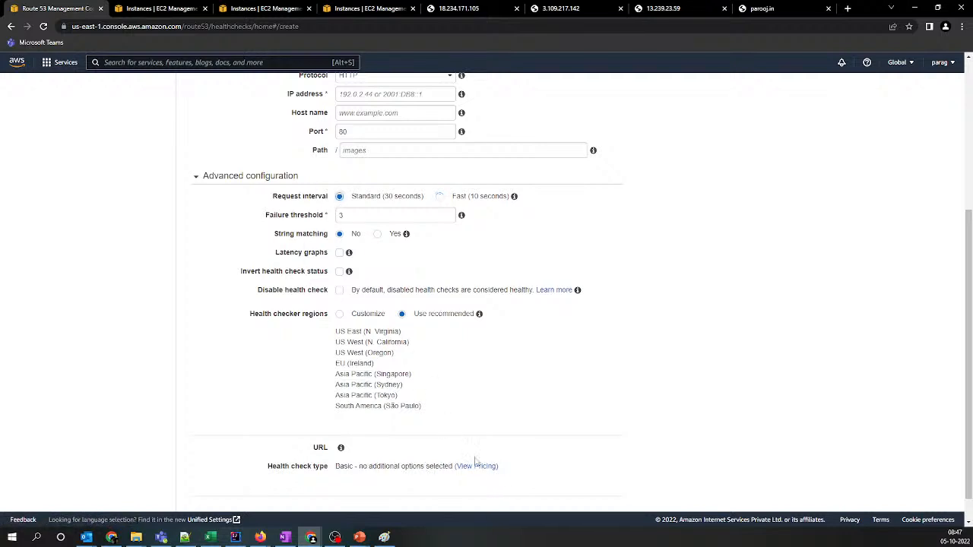
pyautogui.click(476, 466)
pyautogui.click(141, 11)
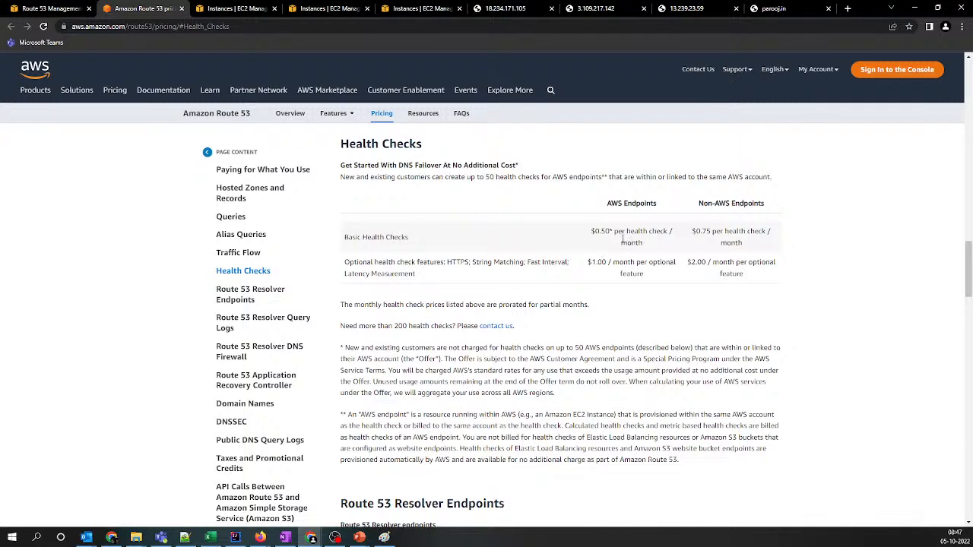
pyautogui.moveTo(590, 236)
pyautogui.mouseDown()
pyautogui.moveTo(663, 232)
pyautogui.moveTo(660, 245)
pyautogui.mouseUp()
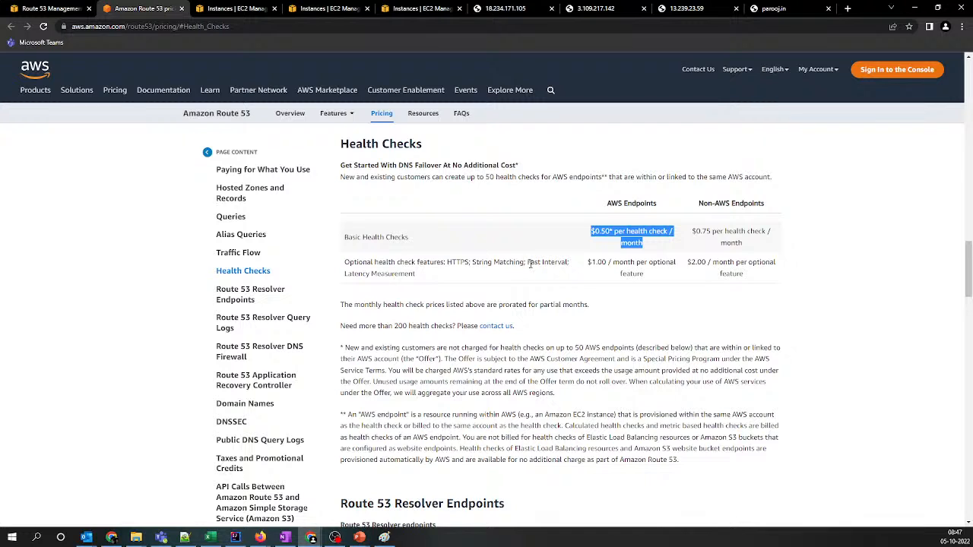
pyautogui.moveTo(592, 262); pyautogui.dragTo(655, 260)
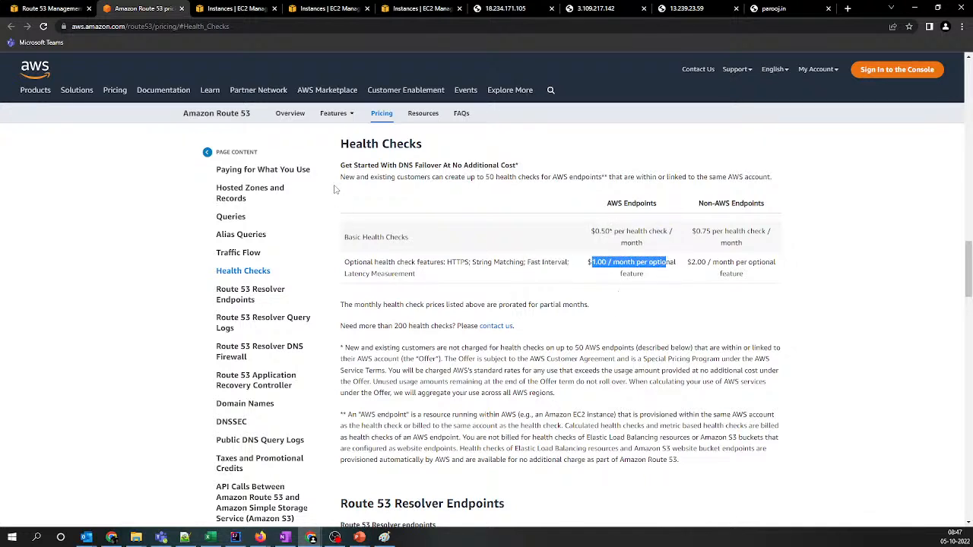
pyautogui.click(181, 8)
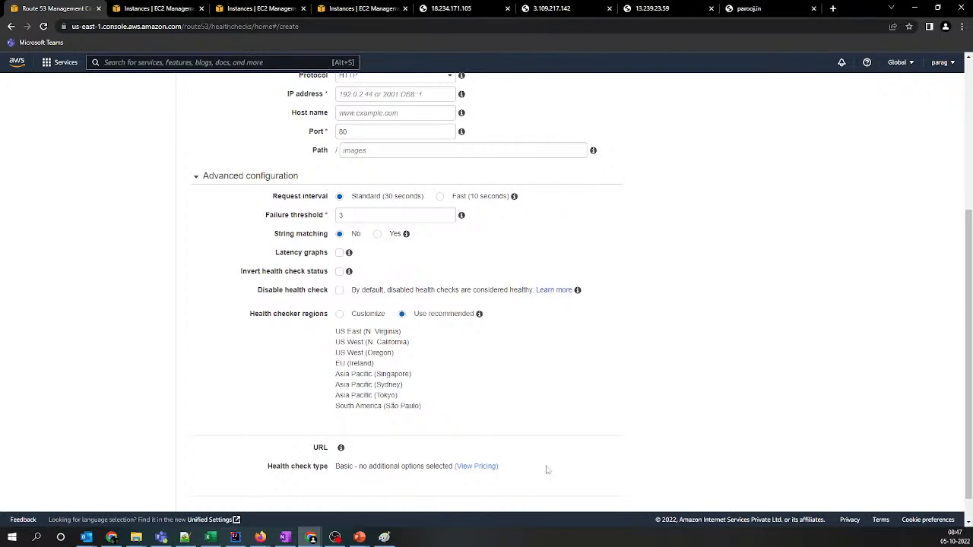
# Discard the blank health check form and refresh the health check list to check the sydney server's status
pyautogui.scroll(-1, 546, 470)
pyautogui.click(561, 488)
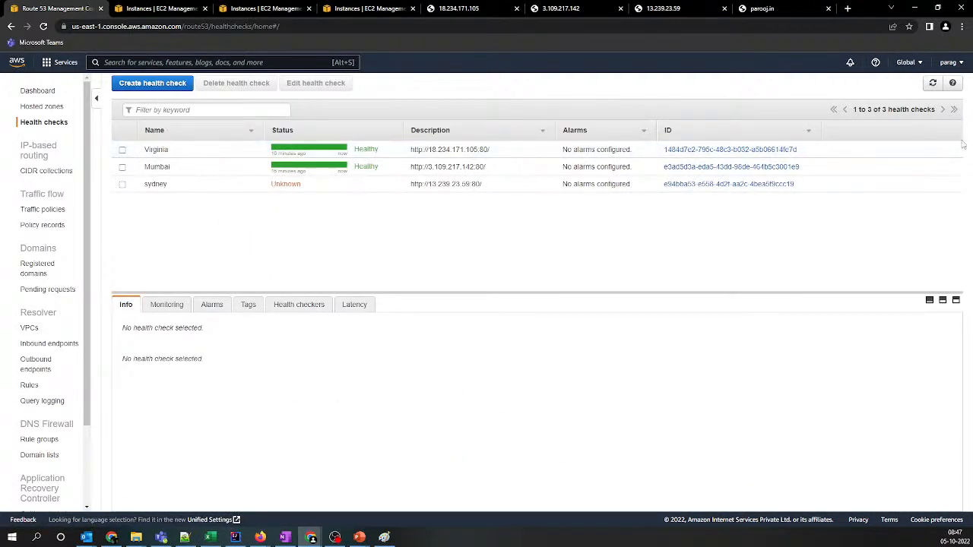
pyautogui.click(933, 83)
pyautogui.click(933, 83)
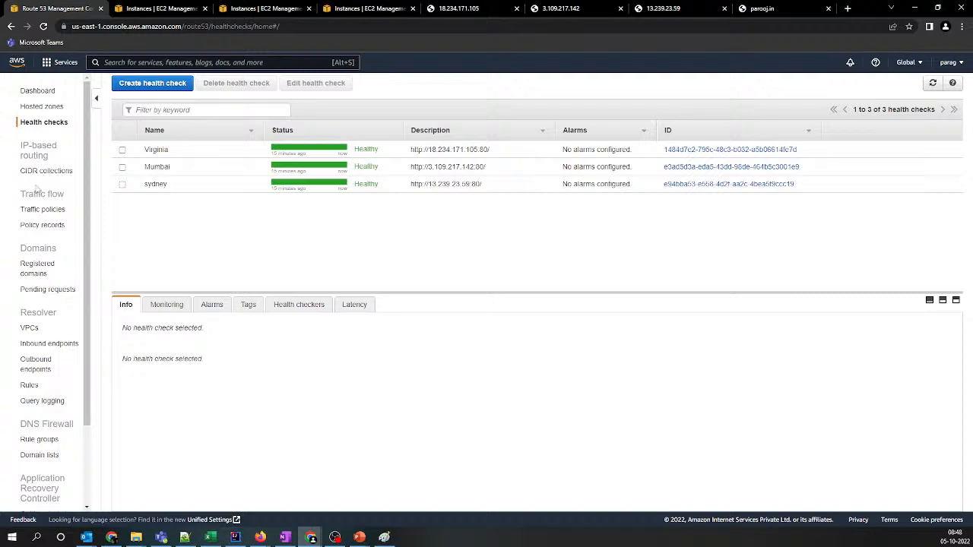
# Open the parooj.in hosted zone and start a new record in it
pyautogui.click(42, 108)
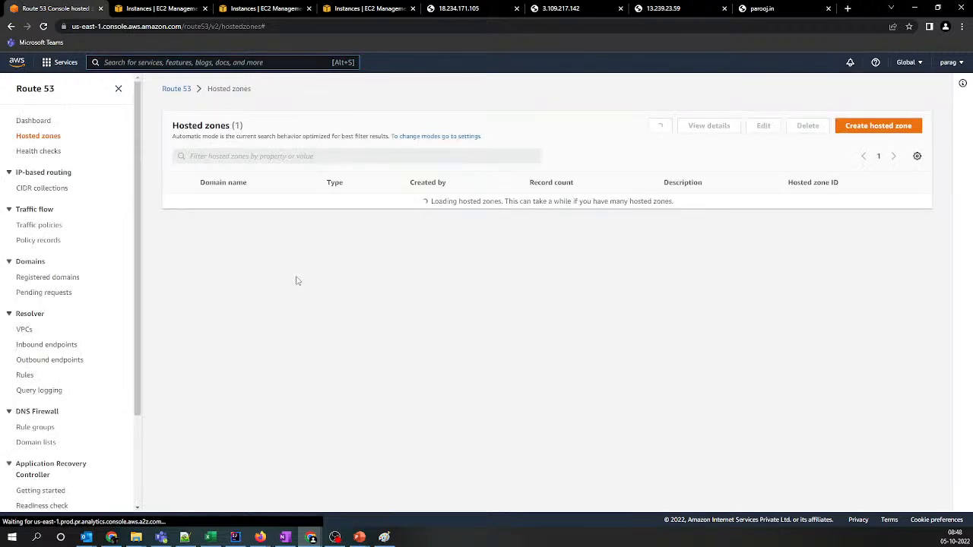
pyautogui.click(214, 200)
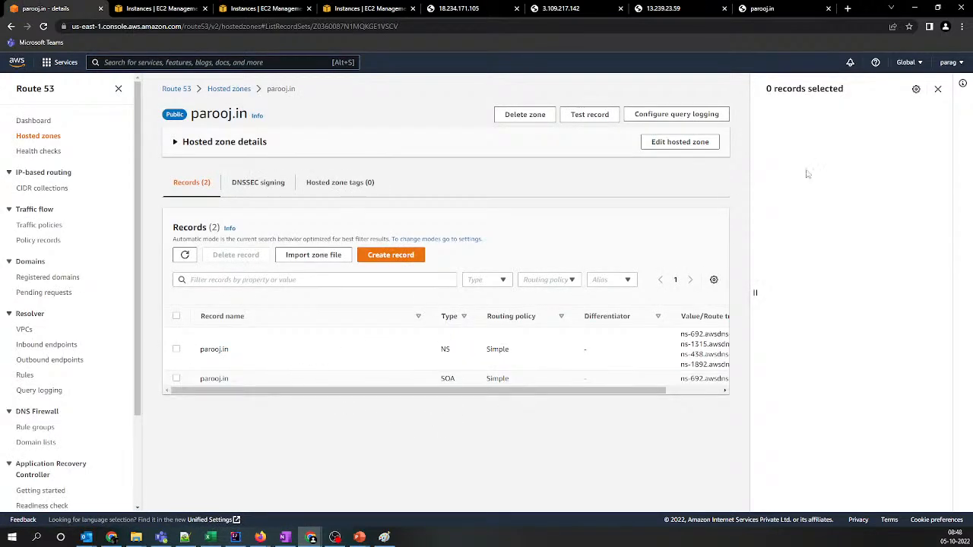
pyautogui.click(937, 89)
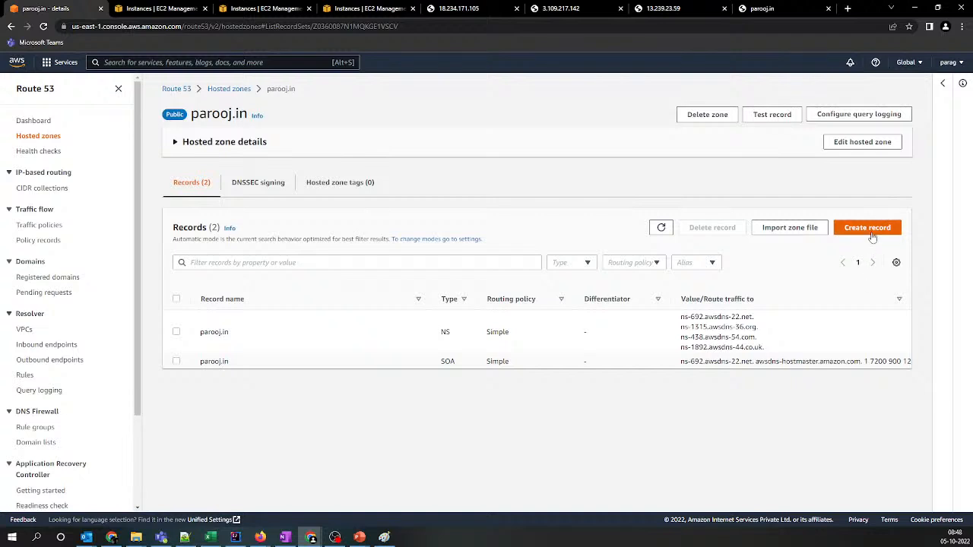
pyautogui.click(867, 227)
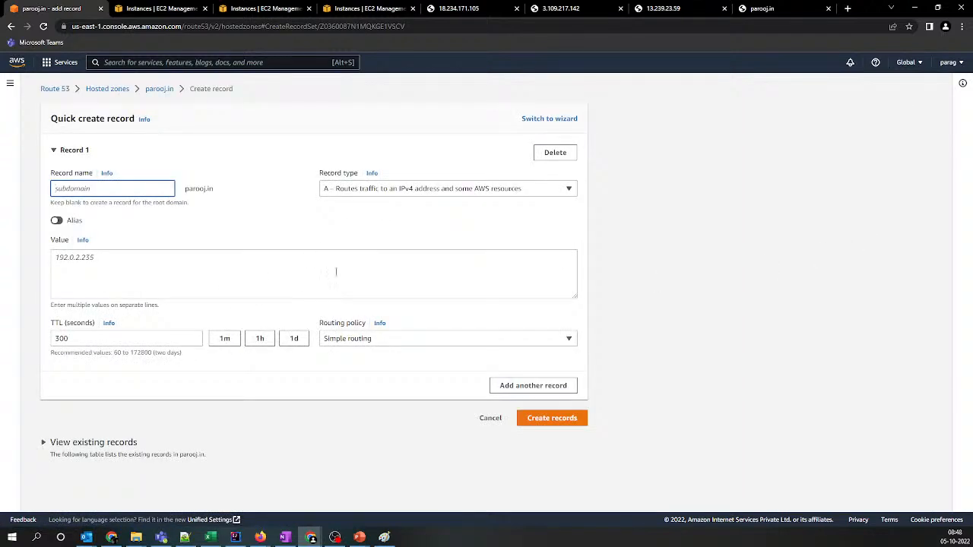
# Copy the Virginia server's IP address 18.234.171.105 from the Notepad++ list into the A record's value
pyautogui.click(270, 277)
pyautogui.hotkey('alt', 'Tab')
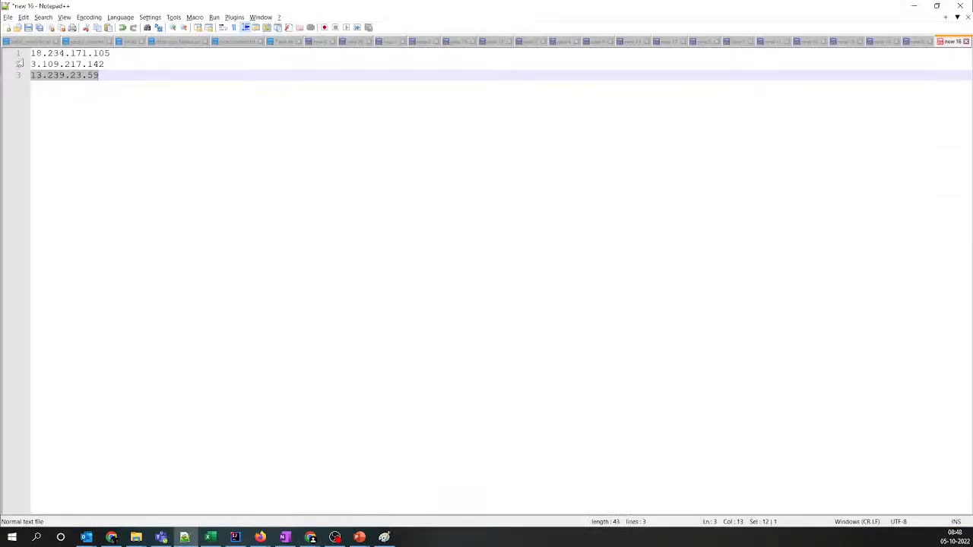
pyautogui.click(15, 54)
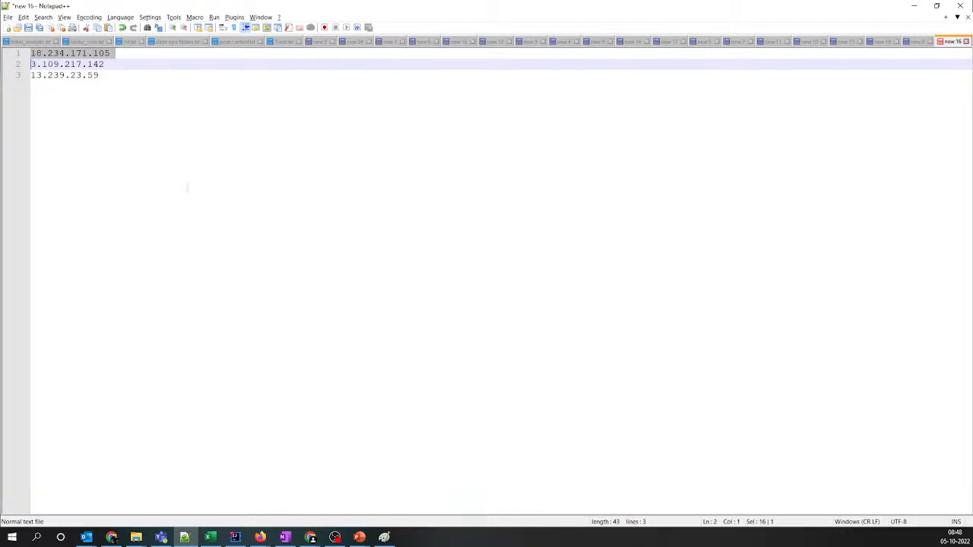
pyautogui.hotkey('ctrl', 'c')
pyautogui.hotkey('alt', 'Tab')
pyautogui.click(208, 263)
pyautogui.hotkey('ctrl', 'v')
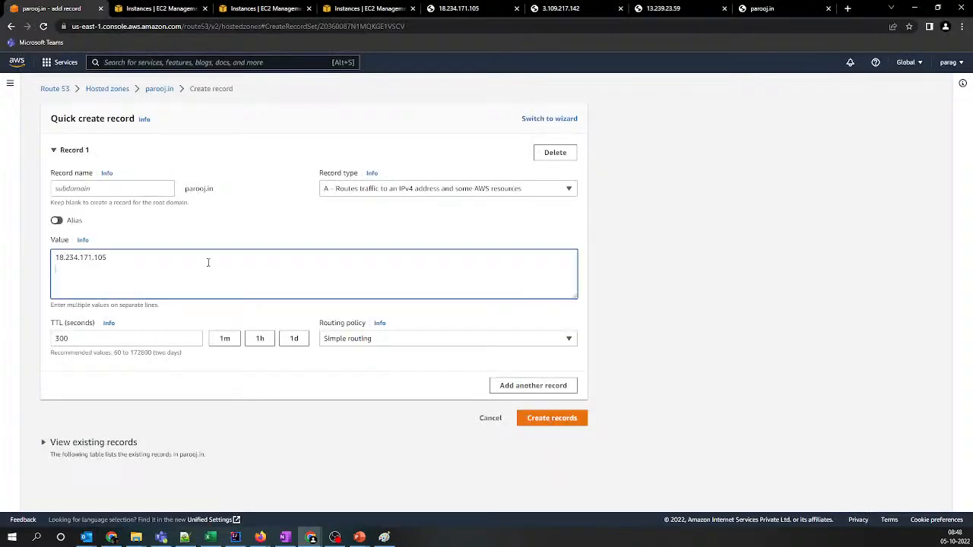
# Set the record's TTL to 3 seconds and its routing policy to Weighted
pyautogui.doubleClick(189, 339)
pyautogui.write('3')
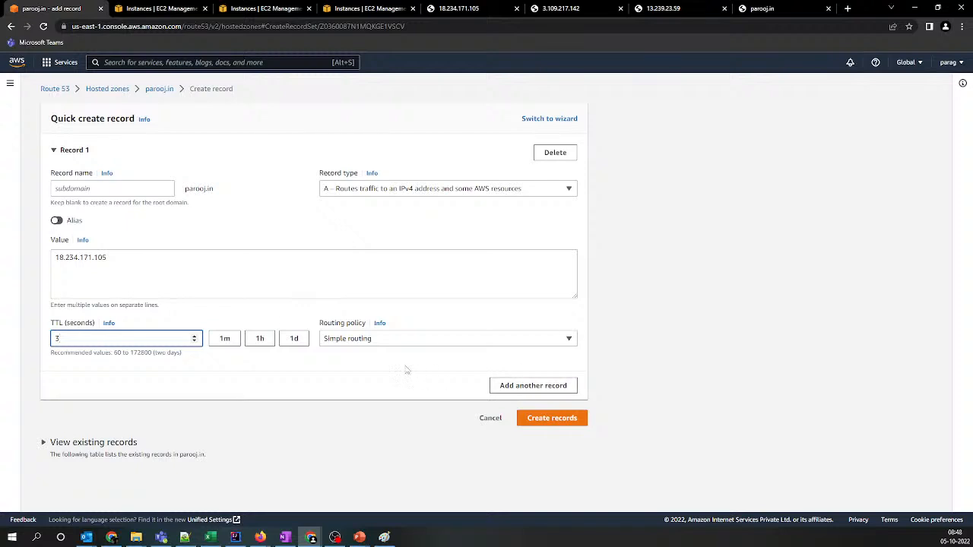
pyautogui.click(367, 342)
pyautogui.click(342, 372)
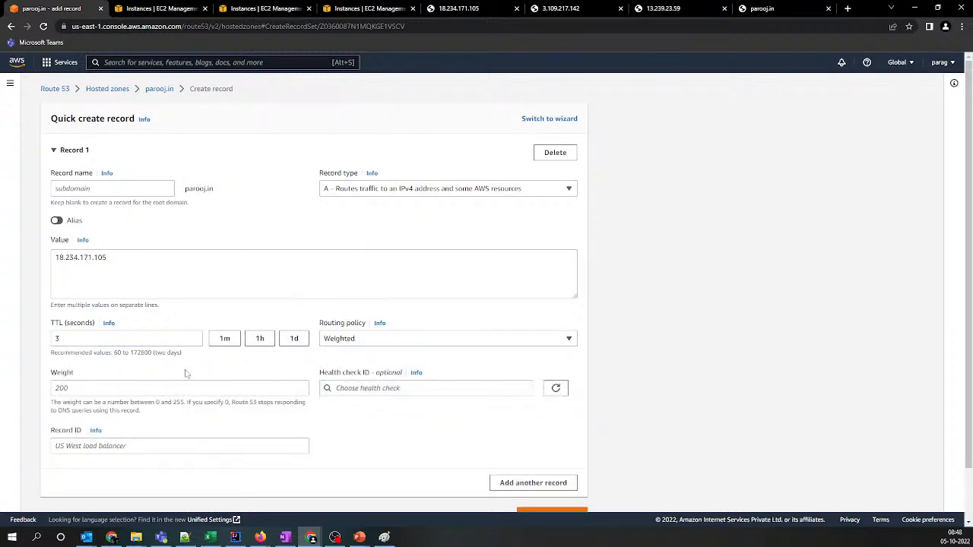
# Give the record a weight of 30, the Virginia health check and the record ID Virginia, and create it
pyautogui.click(156, 385)
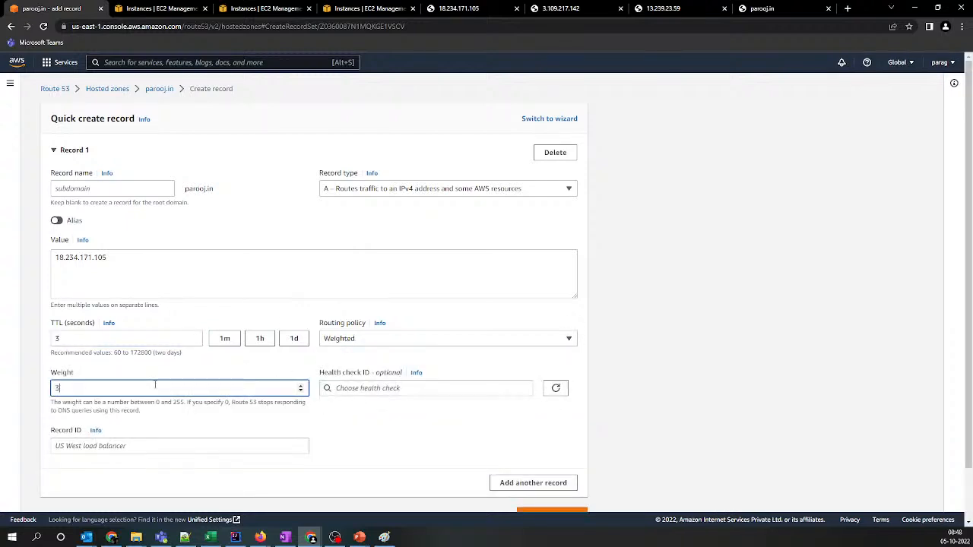
pyautogui.click(380, 387)
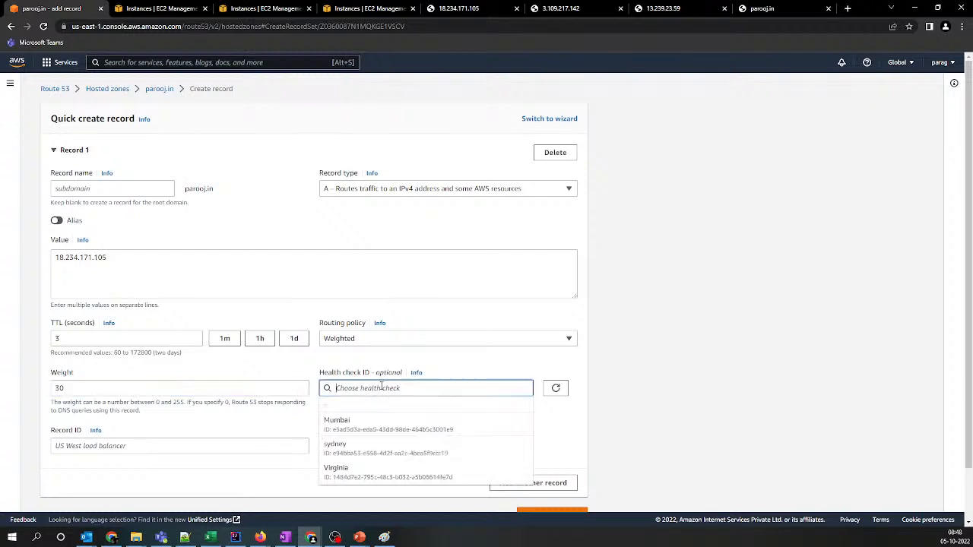
pyautogui.click(278, 441)
pyautogui.write('Virginia')
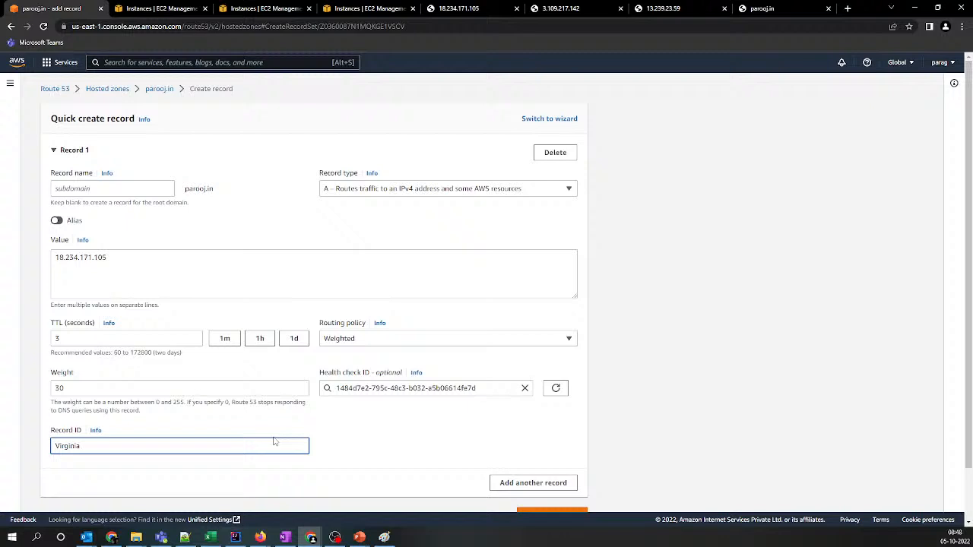
pyautogui.scroll(-1, 274, 441)
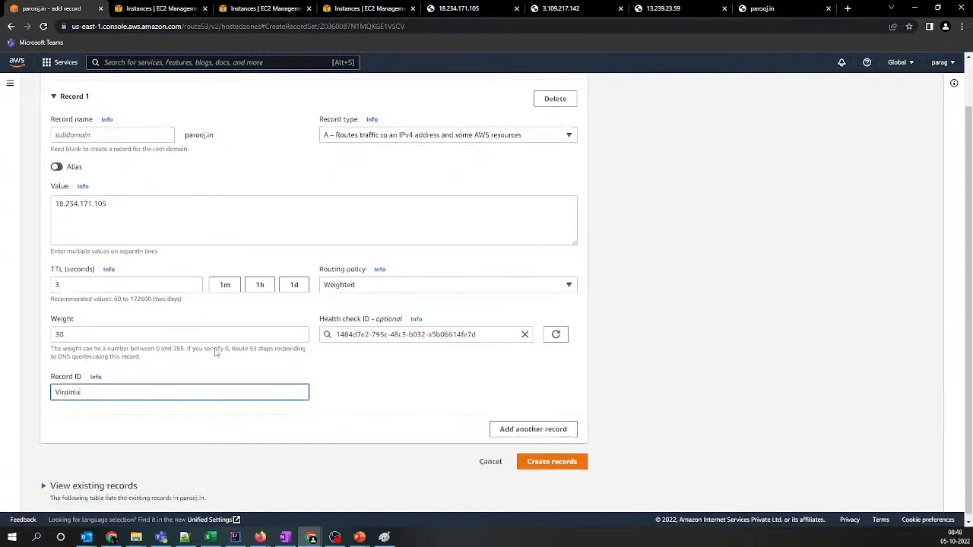
pyautogui.click(534, 457)
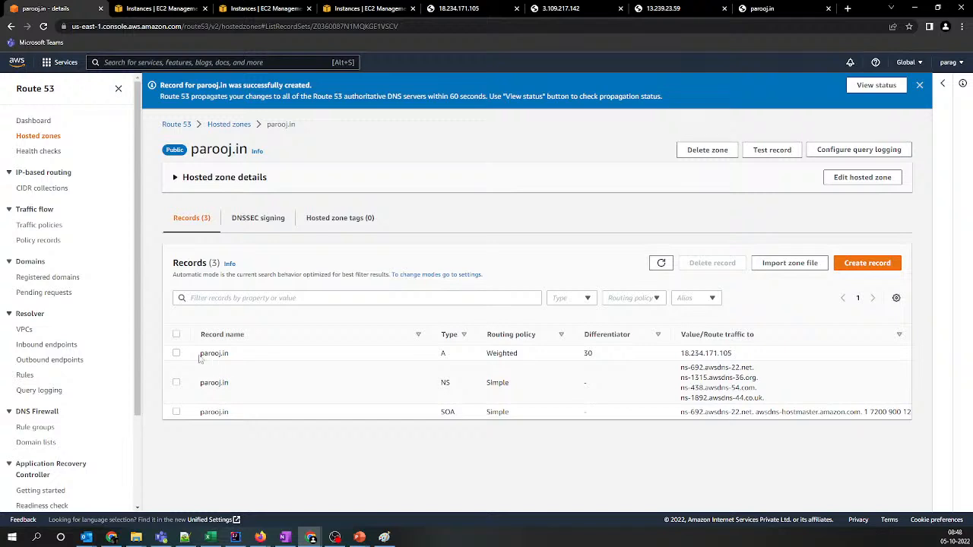
# Review the new weighted A record's row and reload the parooj.in website to test it
pyautogui.moveTo(200, 353); pyautogui.dragTo(747, 359)
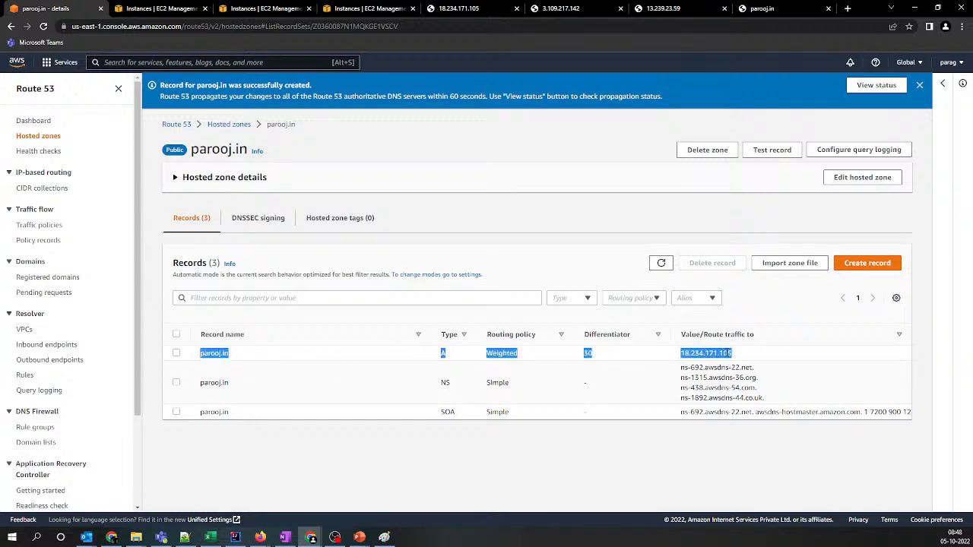
pyautogui.doubleClick(707, 352)
pyautogui.click(760, 9)
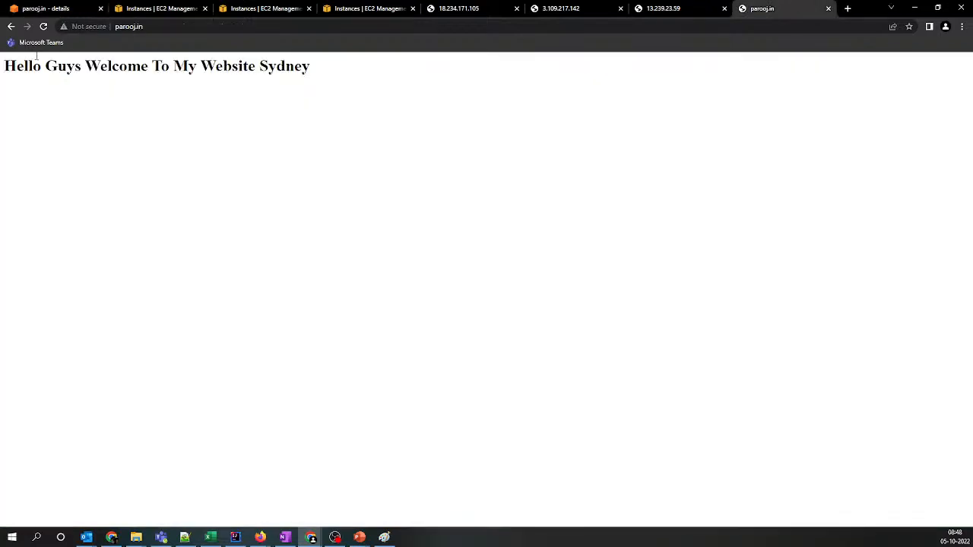
pyautogui.click(44, 27)
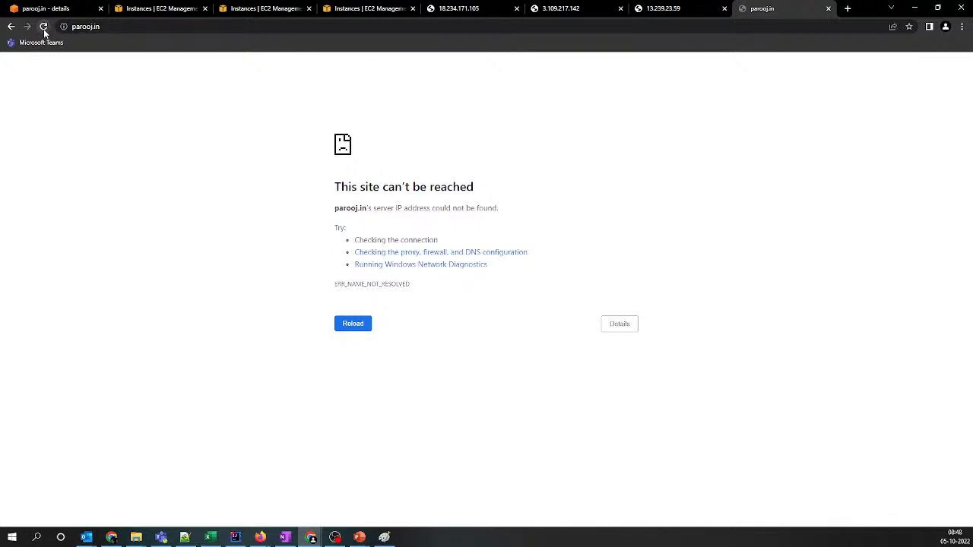
# Recheck the A record's weight and target IP address, and reload parooj.in again to see which server answers
pyautogui.click(53, 9)
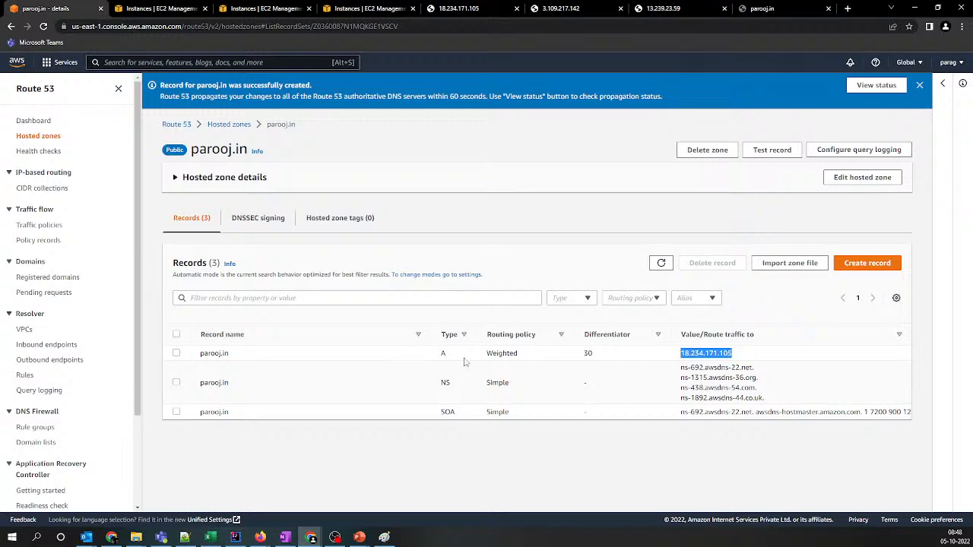
pyautogui.doubleClick(588, 352)
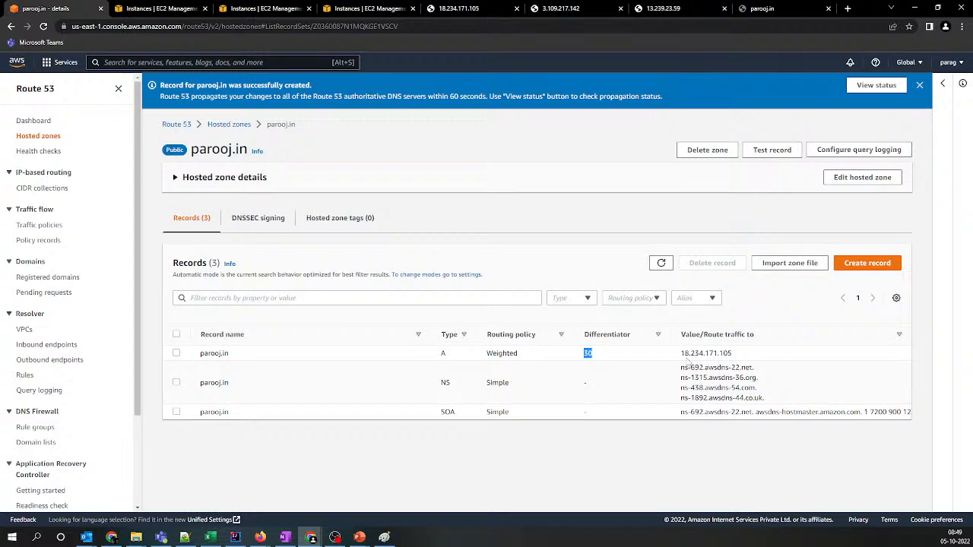
pyautogui.moveTo(681, 353); pyautogui.dragTo(772, 356)
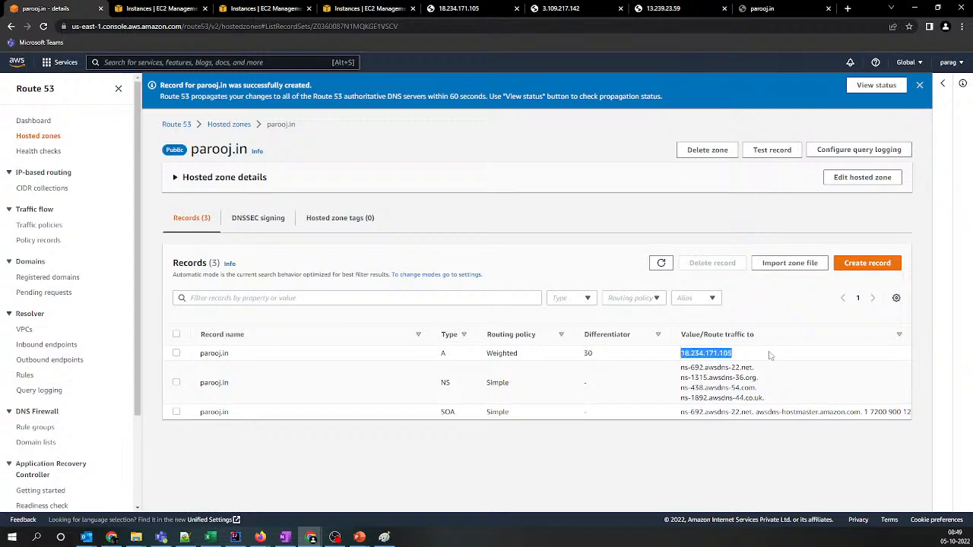
pyautogui.click(783, 8)
pyautogui.click(44, 27)
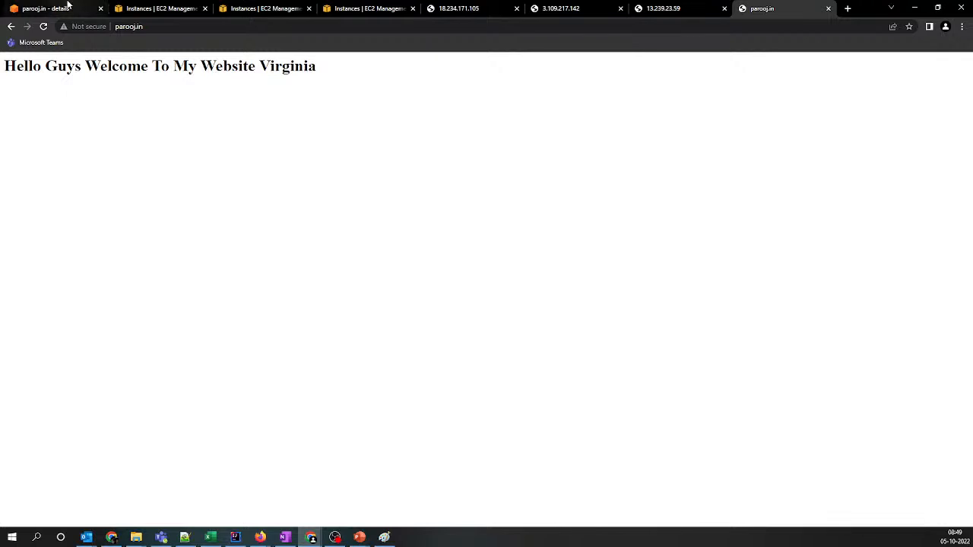
# Start a second parooj.in record with the Weighted routing policy and a TTL of 3 seconds
pyautogui.click(61, 8)
pyautogui.click(867, 263)
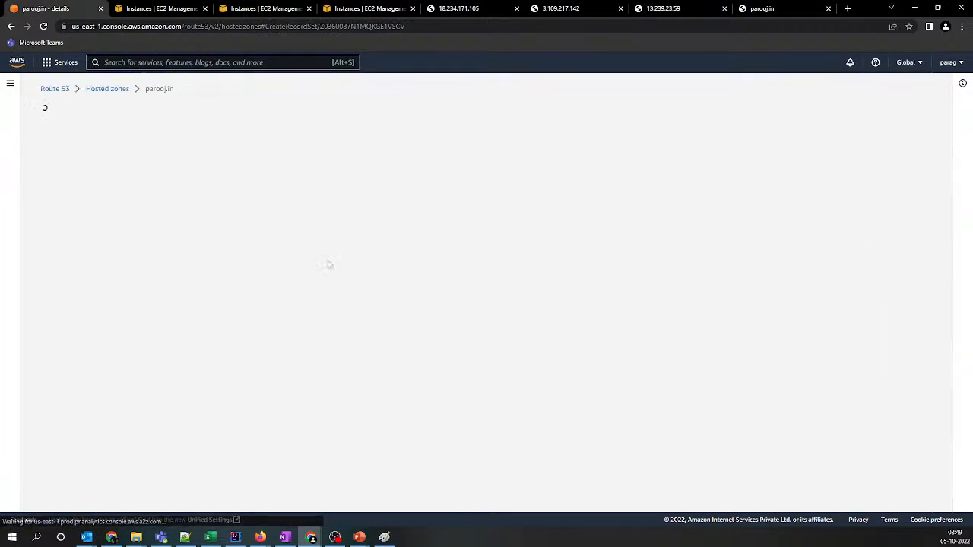
pyautogui.click(350, 342)
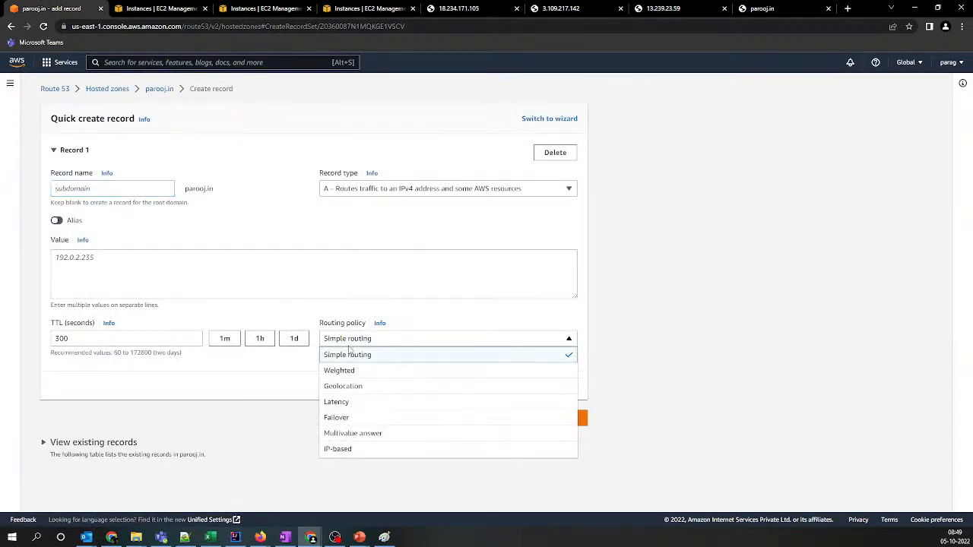
pyautogui.click(342, 369)
pyautogui.doubleClick(61, 338)
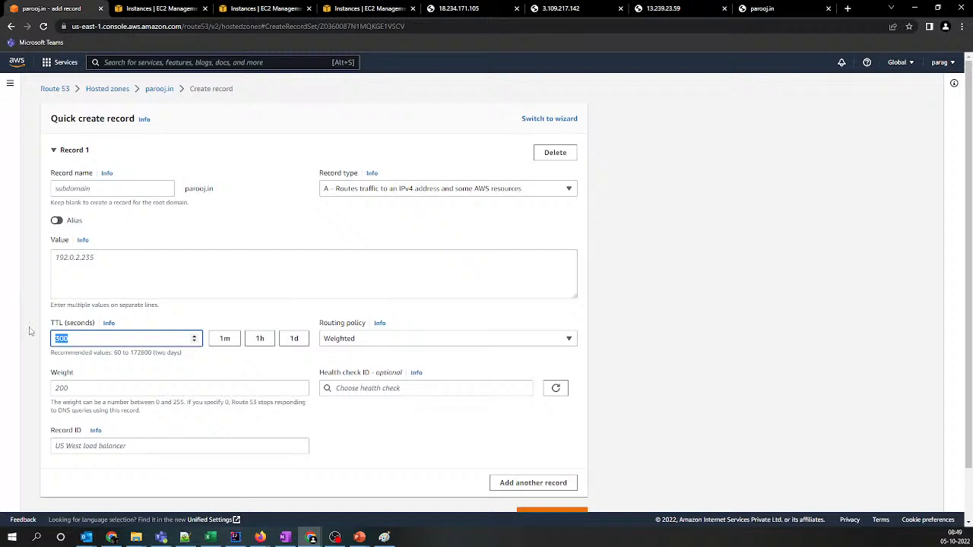
pyautogui.write('1')
# Copy the Mumbai server's IP address 3.109.217.142 from the Notepad++ list into the second record's value
pyautogui.hotkey('alt', 'Tab')
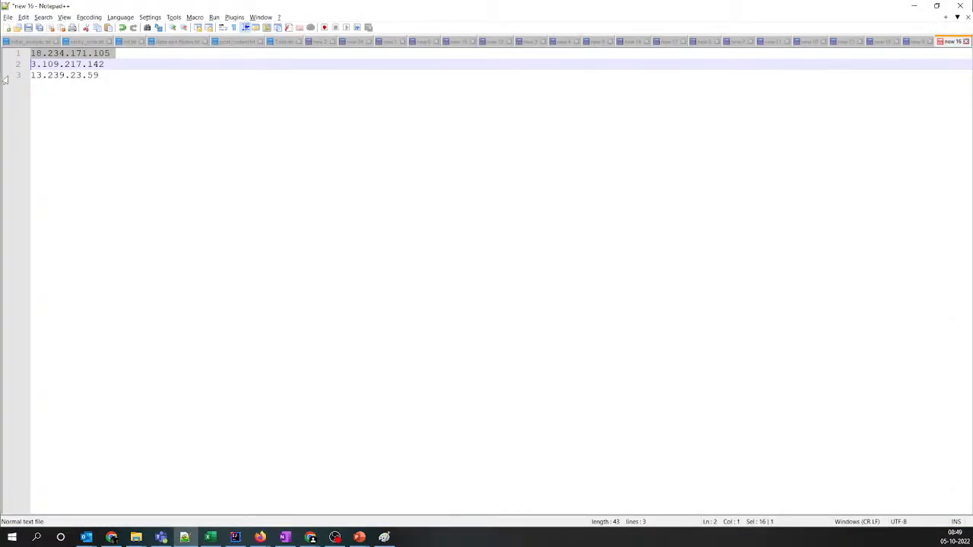
pyautogui.click(8, 65)
pyautogui.hotkey('ctrl', 'c')
pyautogui.hotkey('alt', 'Tab')
pyautogui.click(147, 290)
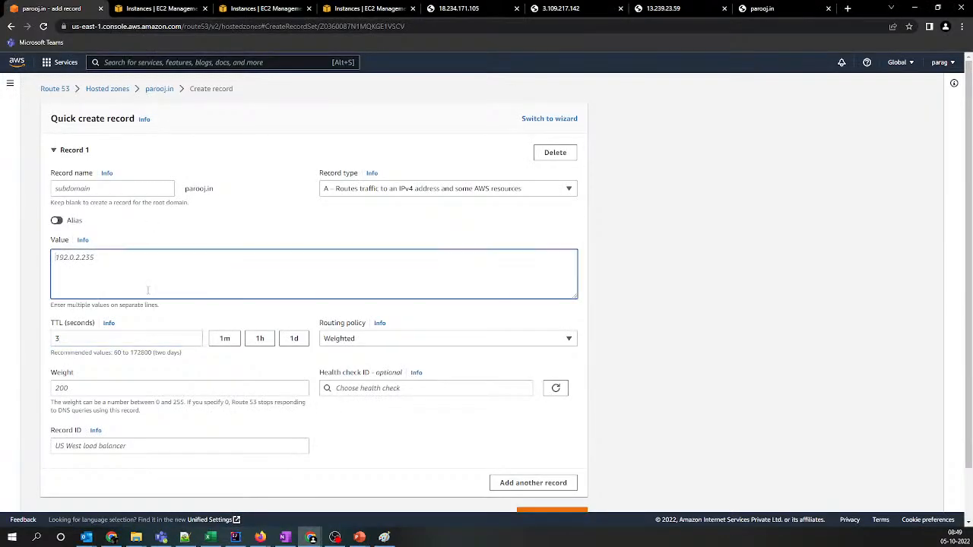
pyautogui.hotkey('ctrl', 'v')
# Assign the Mumbai health check, set the weight to 50 and record ID to mumbai, and create the second weighted record
pyautogui.click(338, 389)
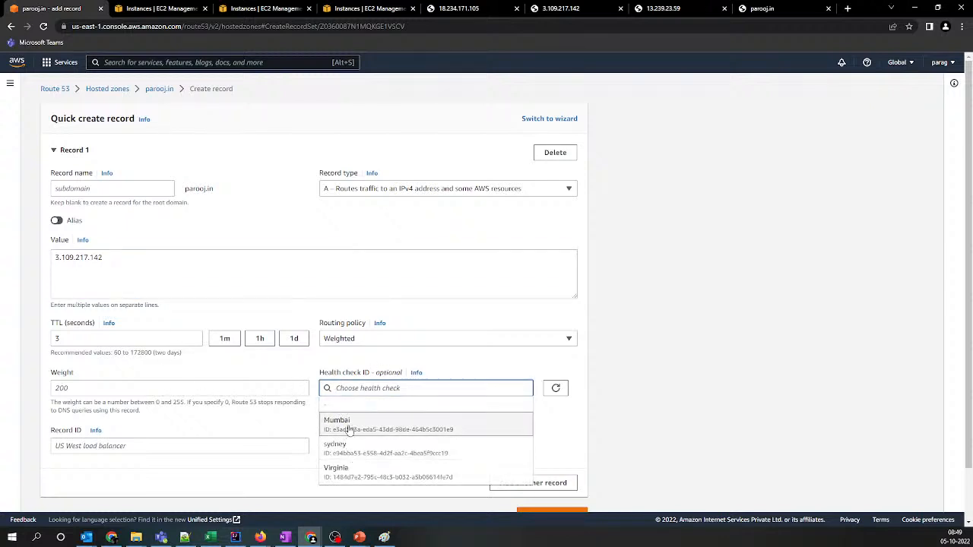
pyautogui.click(348, 427)
pyautogui.click(194, 390)
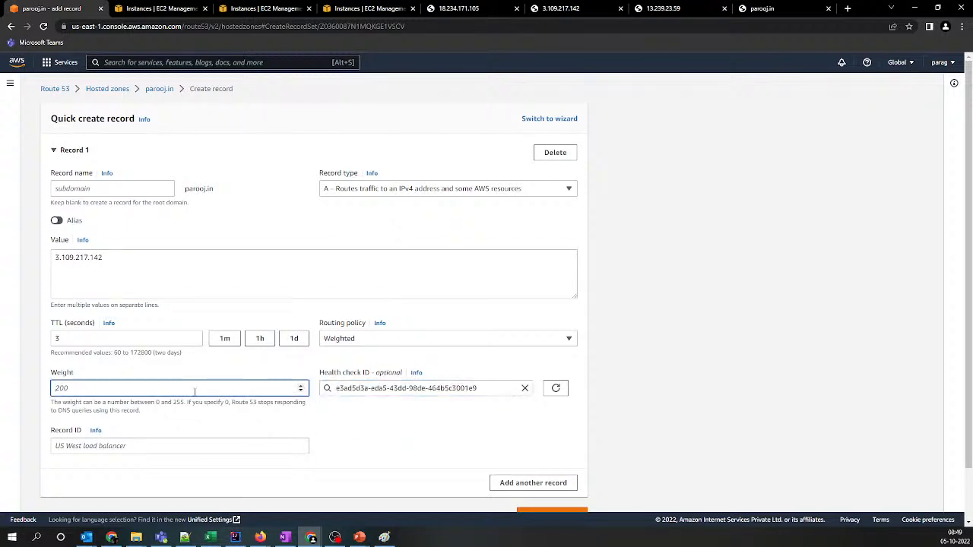
pyautogui.write('50')
pyautogui.click(168, 449)
pyautogui.write('mumbai')
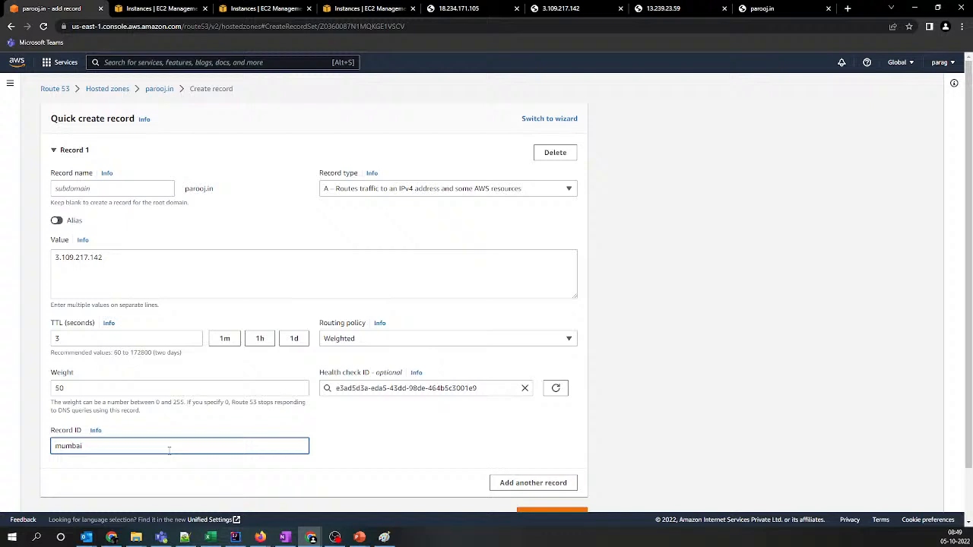
pyautogui.scroll(-2, 169, 449)
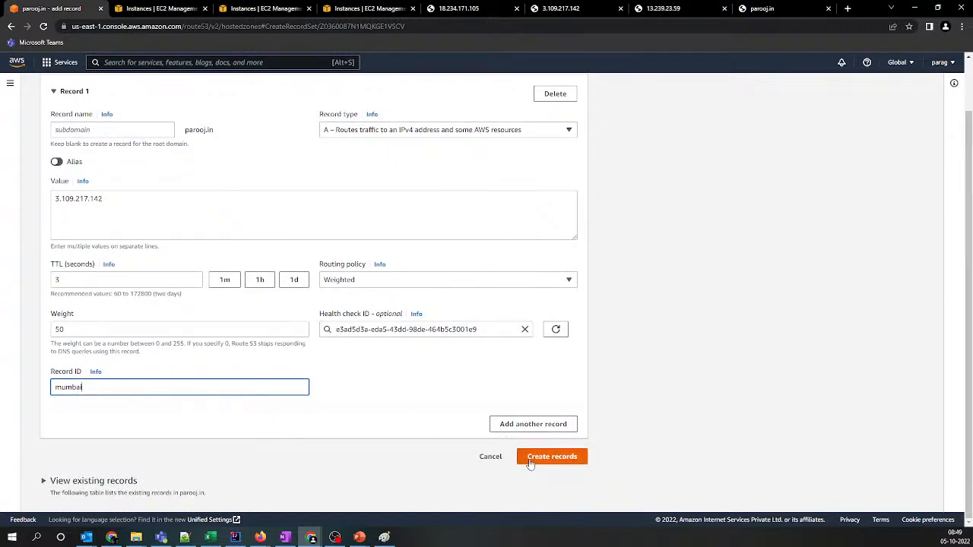
pyautogui.click(529, 462)
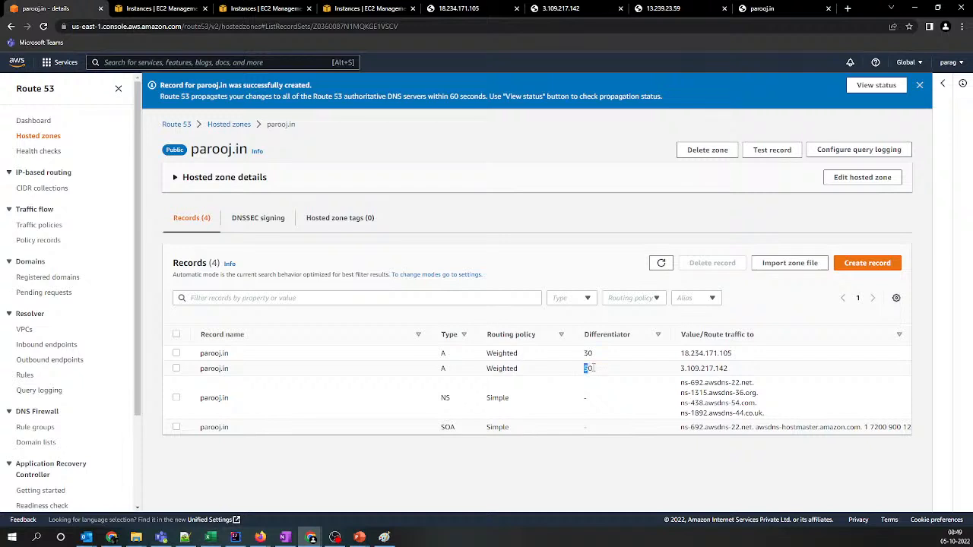
# Compare the two weighted records' weights and IP addresses, and start a third parooj.in record with Weighted routing and a TTL of 3 seconds
pyautogui.moveTo(583, 369); pyautogui.dragTo(750, 371)
pyautogui.moveTo(583, 352); pyautogui.dragTo(734, 354)
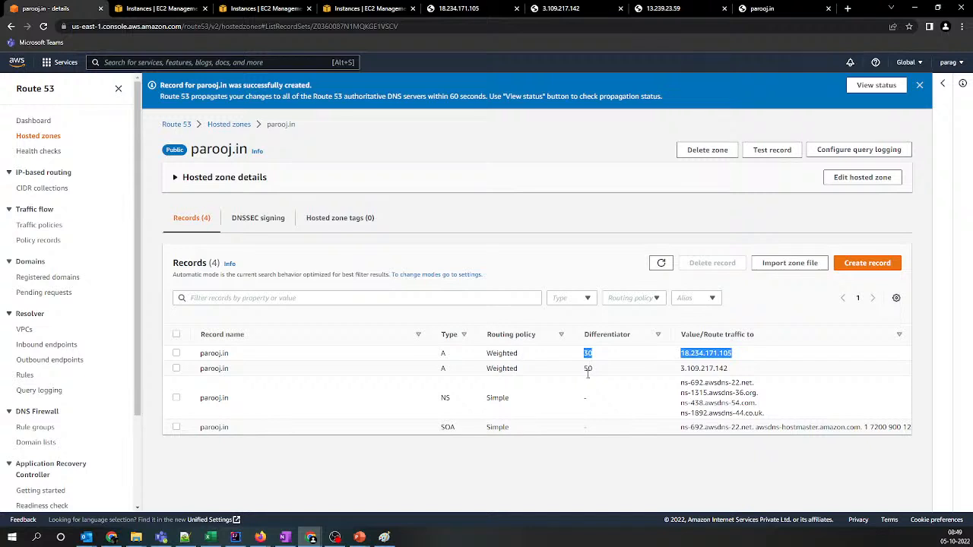
pyautogui.click(840, 270)
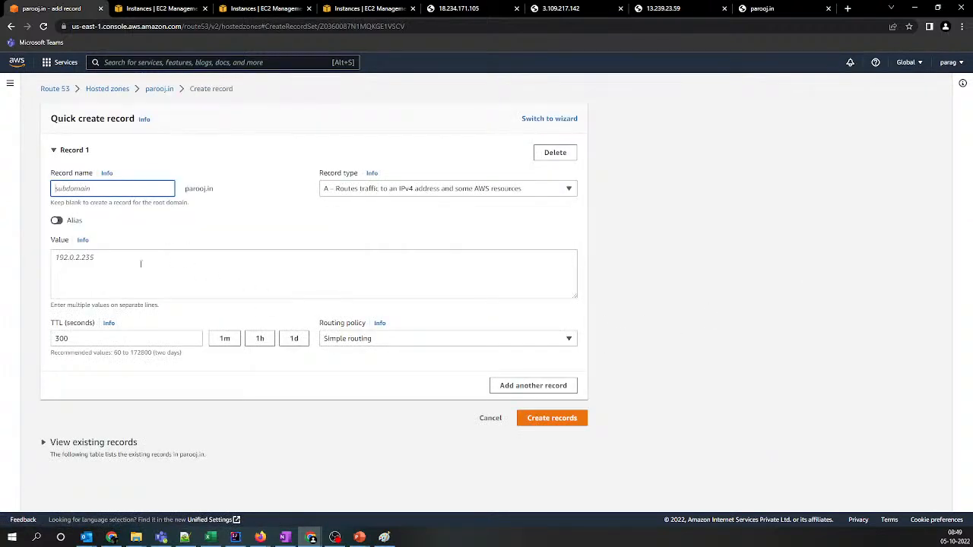
pyautogui.click(357, 338)
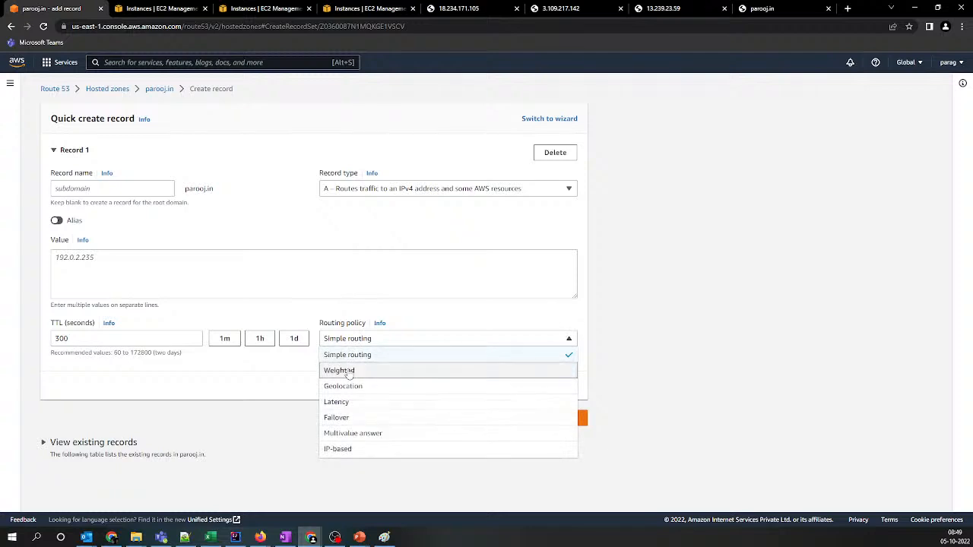
pyautogui.click(350, 372)
pyautogui.doubleClick(61, 338)
pyautogui.write('1')
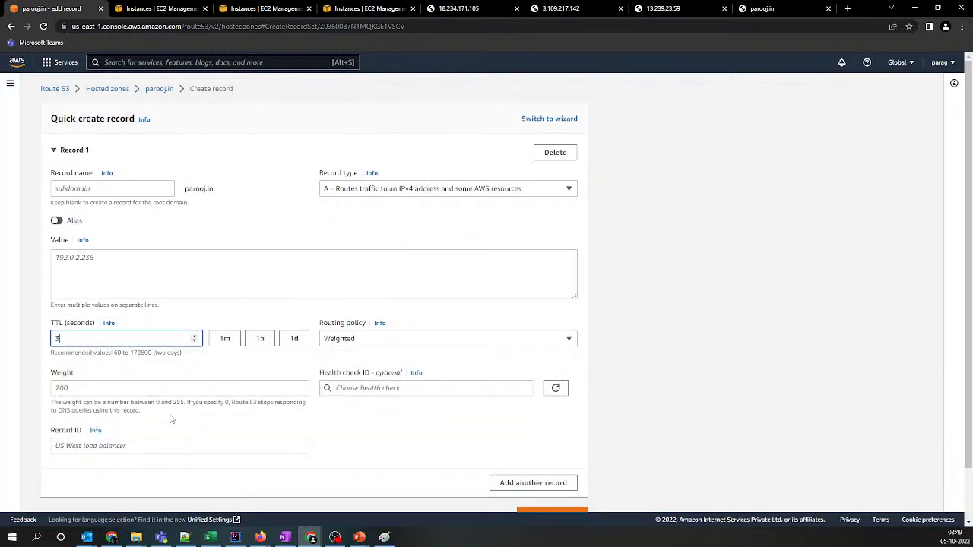
# Copy the Sydney server's IP address 13.239.23.59 from the Notepad++ list into the third record's value
pyautogui.hotkey('alt', 'Tab')
pyautogui.click(13, 75)
pyautogui.hotkey('ctrl', 'c')
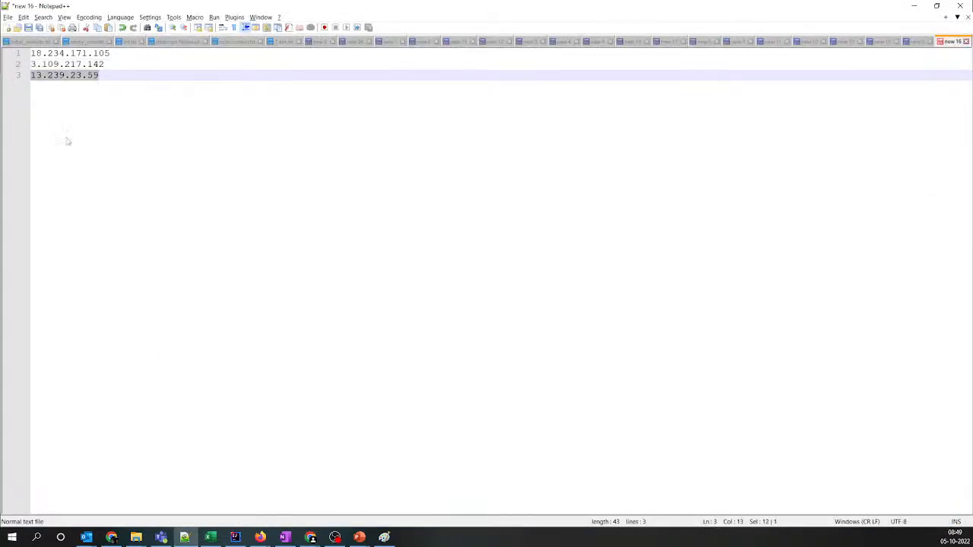
pyautogui.hotkey('alt', 'Tab')
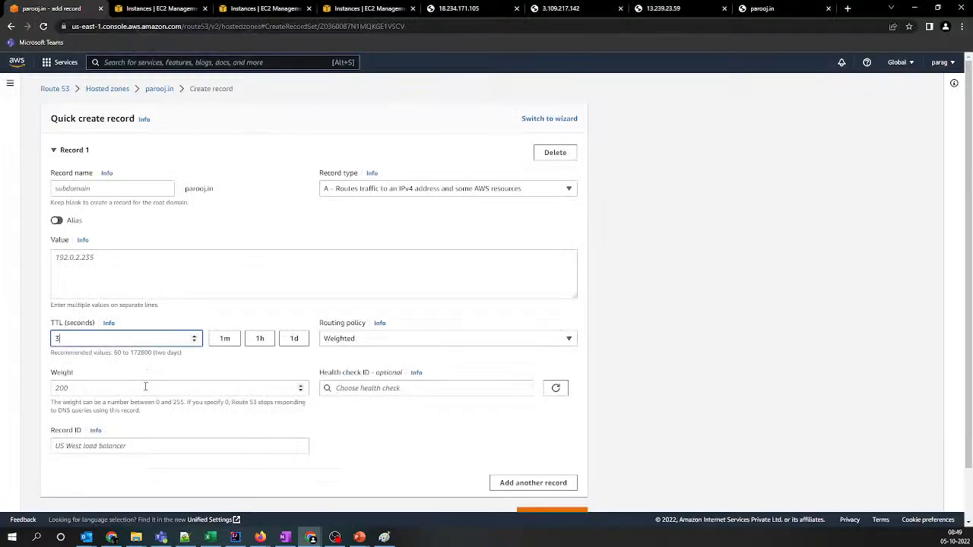
pyautogui.click(352, 389)
pyautogui.click(180, 272)
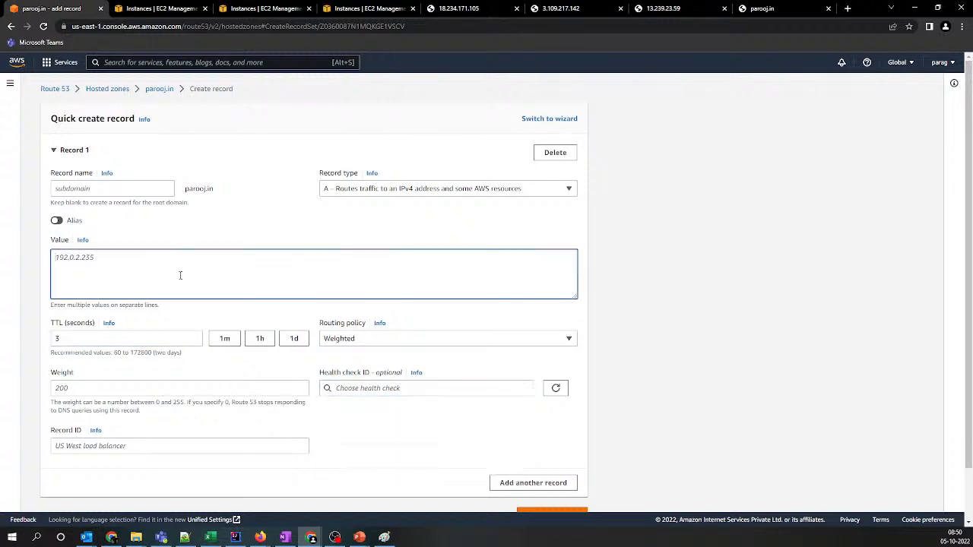
pyautogui.hotkey('ctrl', 'v')
# Assign the sydney health check, set the record ID to sydney and the weight to 20, and create the third weighted record
pyautogui.click(376, 392)
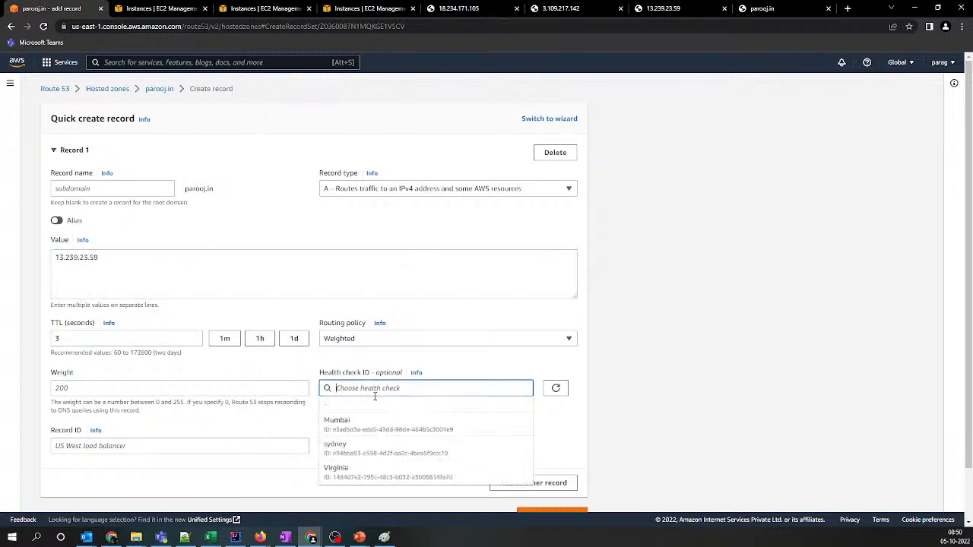
pyautogui.click(351, 450)
pyautogui.click(153, 446)
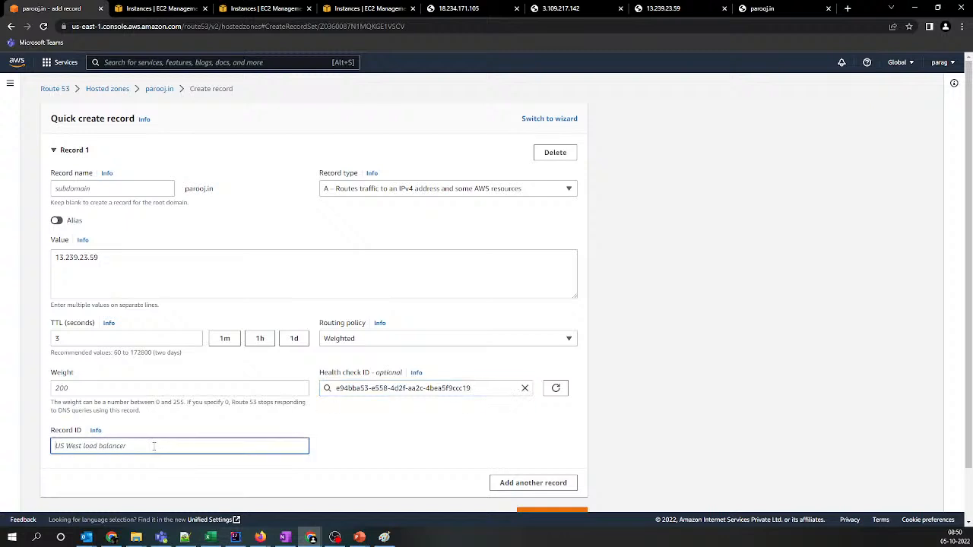
pyautogui.write('sydney')
pyautogui.click(167, 390)
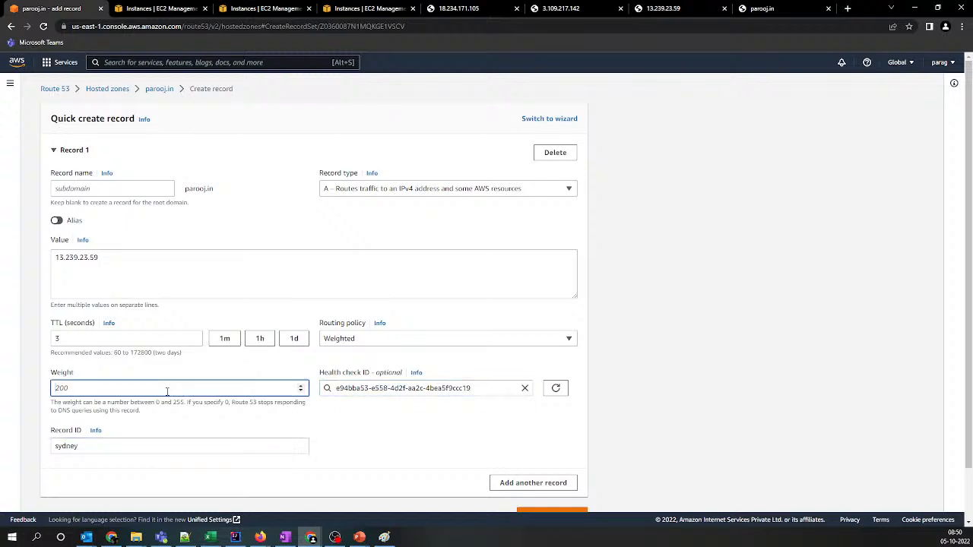
pyautogui.write('20')
pyautogui.click(550, 512)
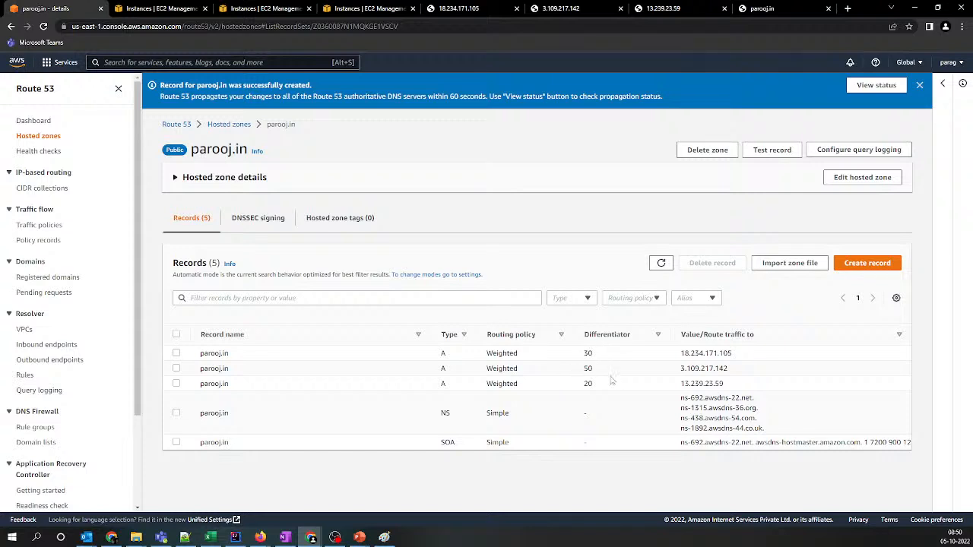
# Reload parooj.in in the regular Chrome window and in the Incognito window to check which server answers
pyautogui.click(775, 8)
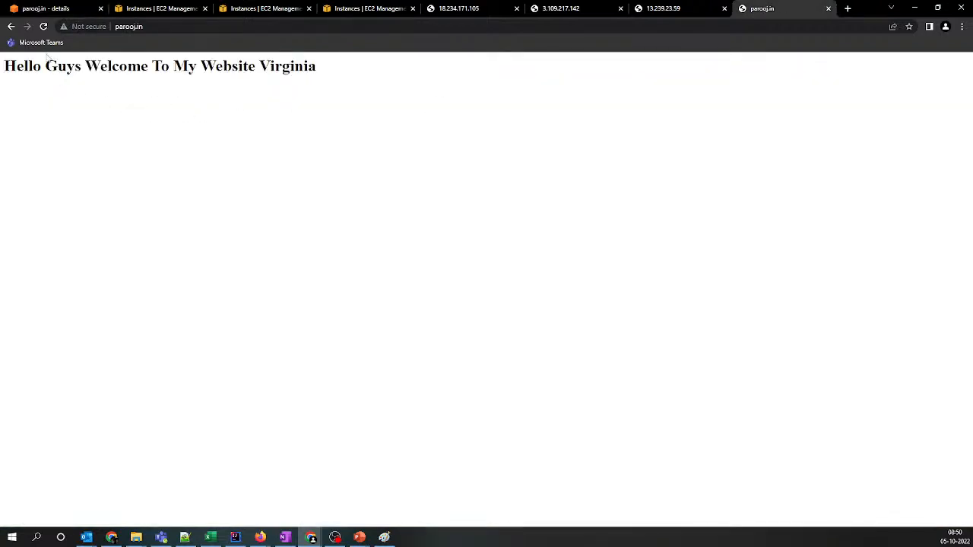
pyautogui.click(44, 27)
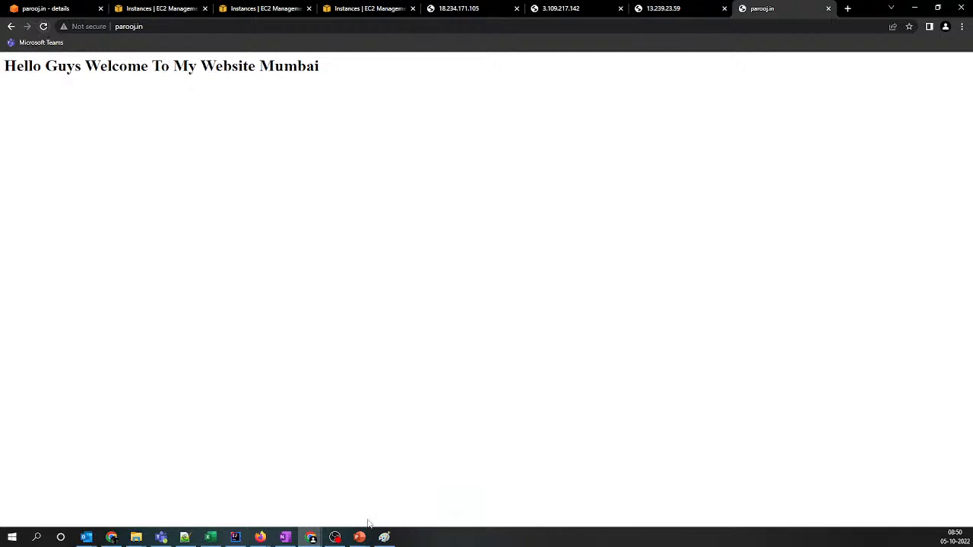
pyautogui.moveTo(311, 537)
pyautogui.click(463, 499)
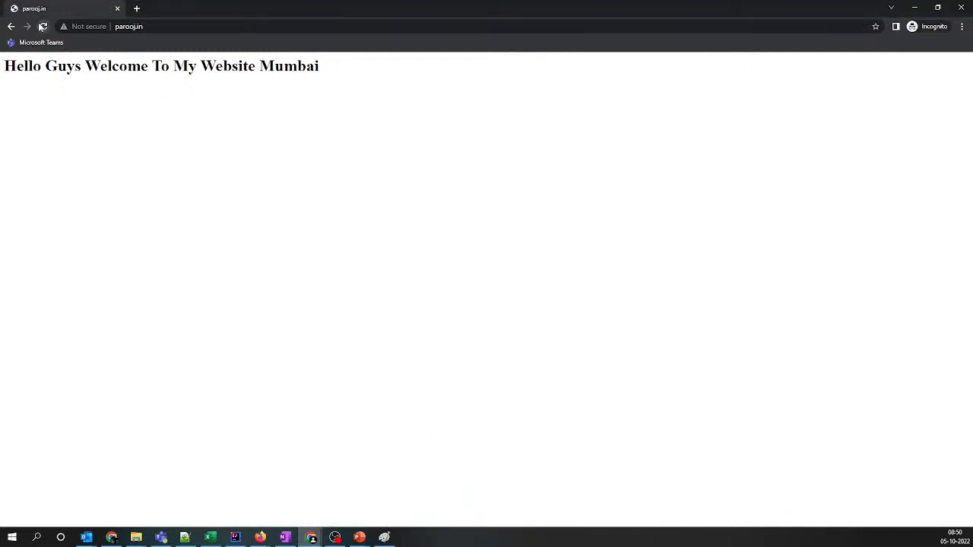
pyautogui.click(177, 29)
pyautogui.press('Return')
# Switch to Firefox and reload parooj.in in both its regular and private windows to see which server responds
pyautogui.click(359, 537)
pyautogui.moveTo(261, 537)
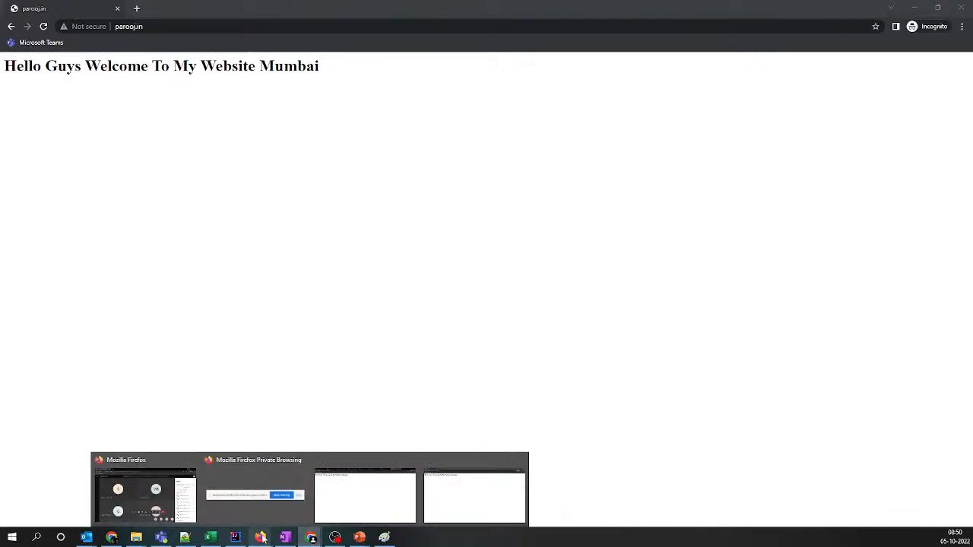
pyautogui.moveTo(292, 492)
pyautogui.click(205, 494)
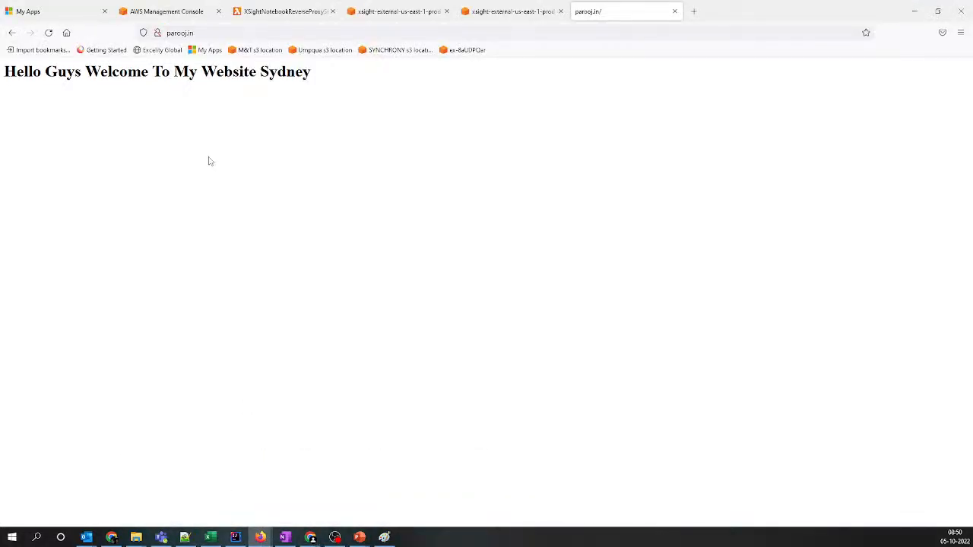
pyautogui.click(48, 33)
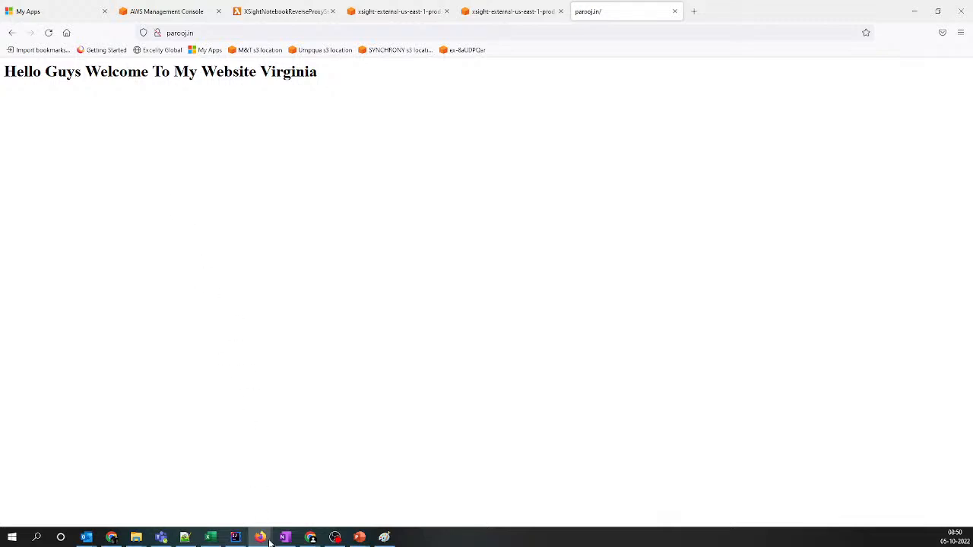
pyautogui.moveTo(260, 537)
pyautogui.click(278, 517)
pyautogui.click(48, 32)
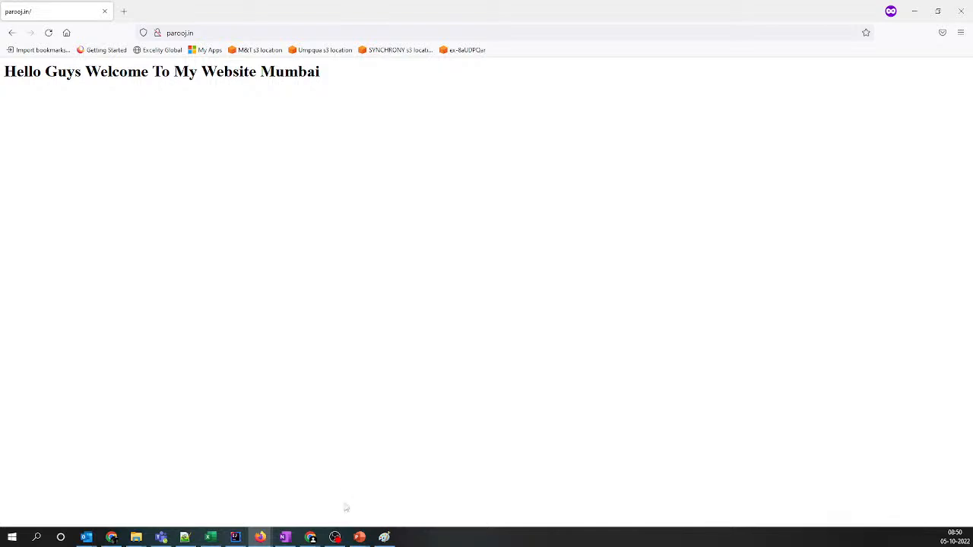
# Return to the Route 53 records list in Chrome and review the weights of the three weighted A records
pyautogui.moveTo(315, 540)
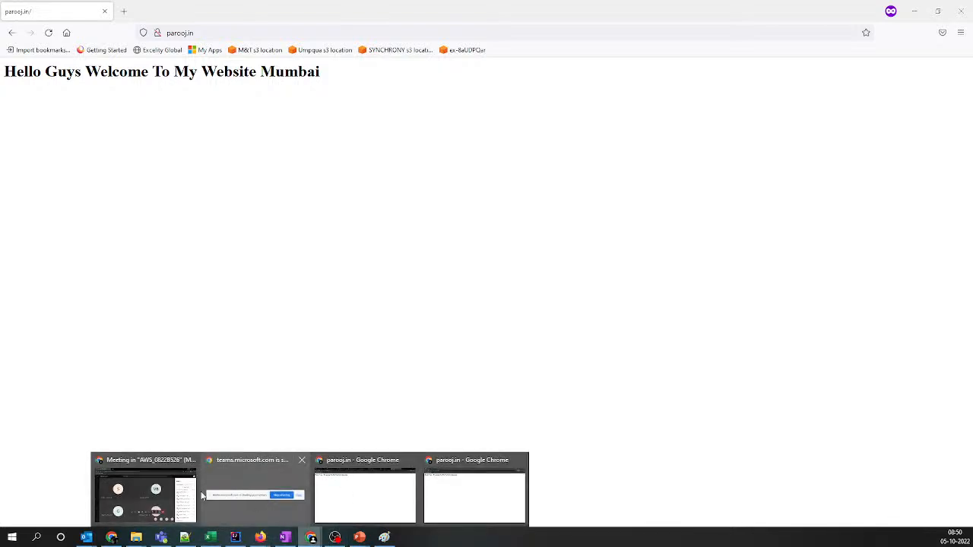
pyautogui.click(341, 492)
pyautogui.click(30, 7)
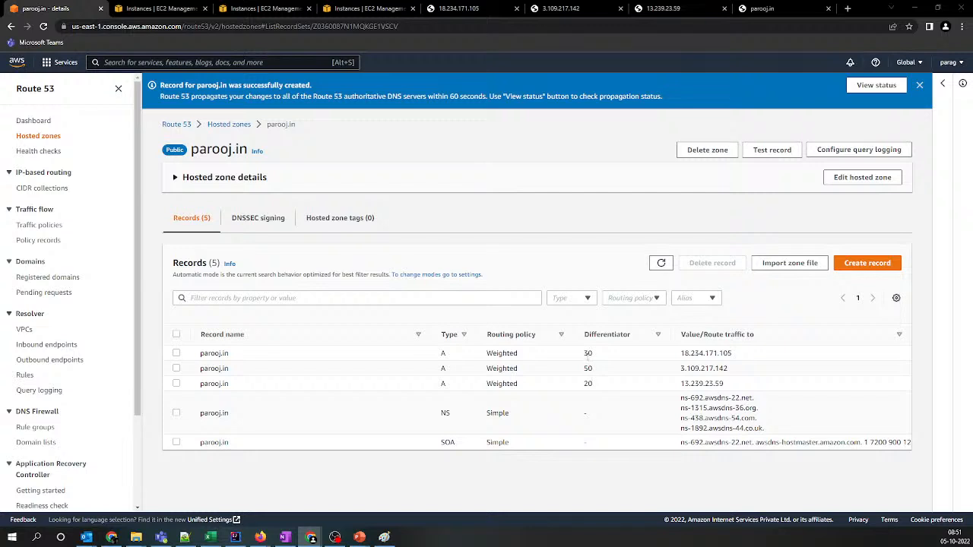
pyautogui.moveTo(588, 353); pyautogui.dragTo(607, 391)
pyautogui.click(608, 392)
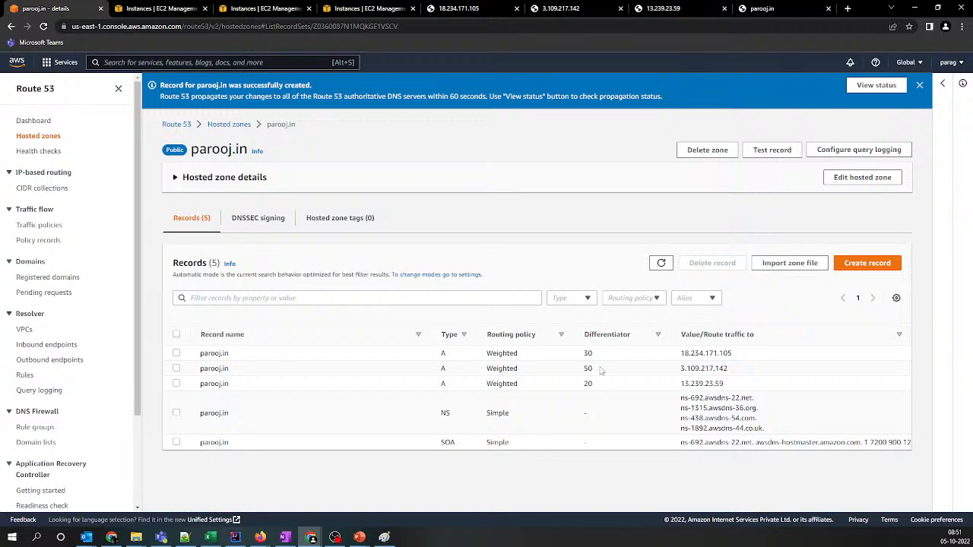
# Set the weight of the Mumbai A record (3.109.217.142) to 100, save it, and close the record details
pyautogui.click(176, 353)
pyautogui.click(176, 397)
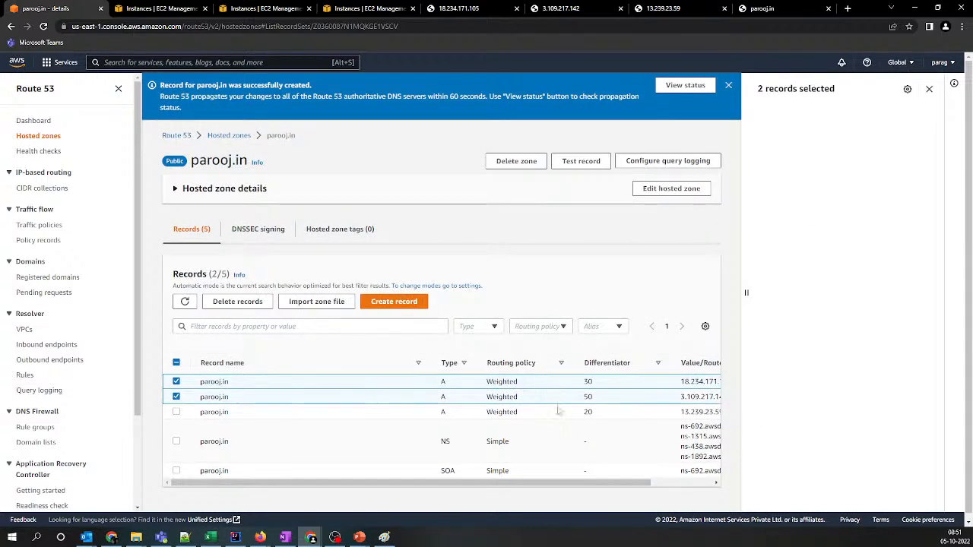
pyautogui.click(177, 381)
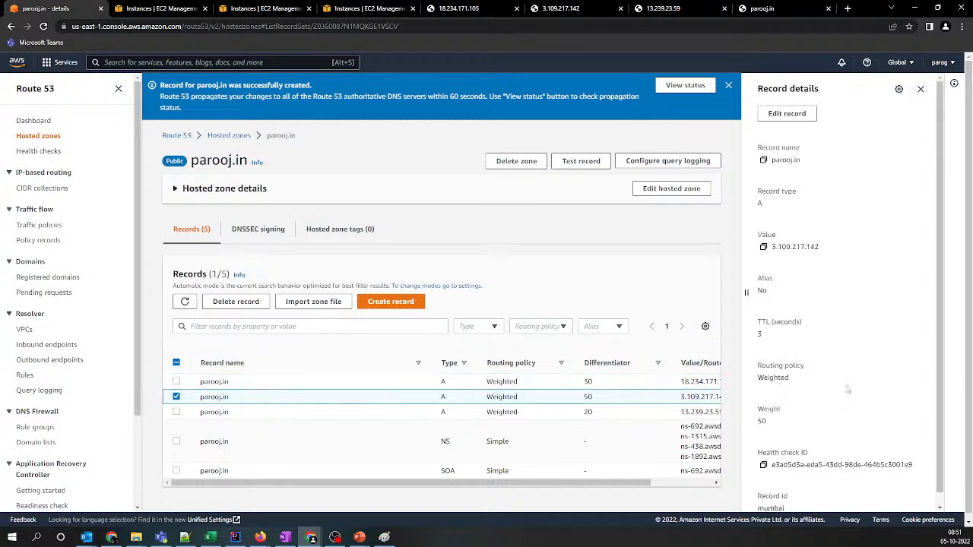
pyautogui.click(786, 114)
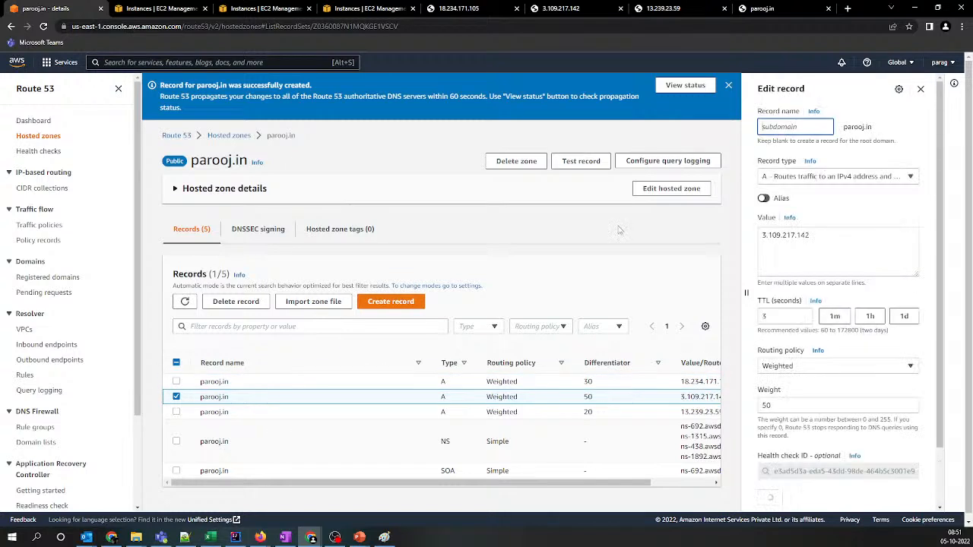
pyautogui.doubleClick(766, 405)
pyautogui.write('100')
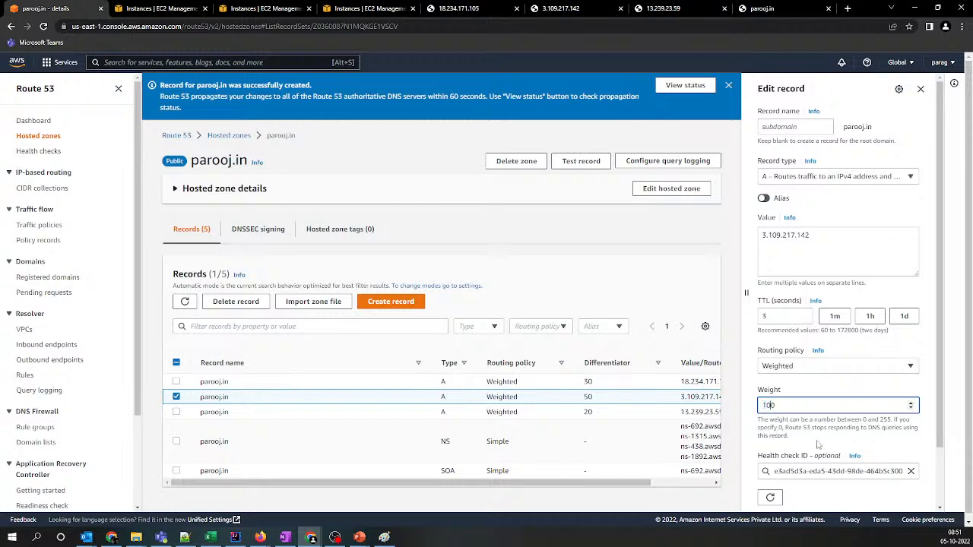
pyautogui.scroll(-2, 818, 445)
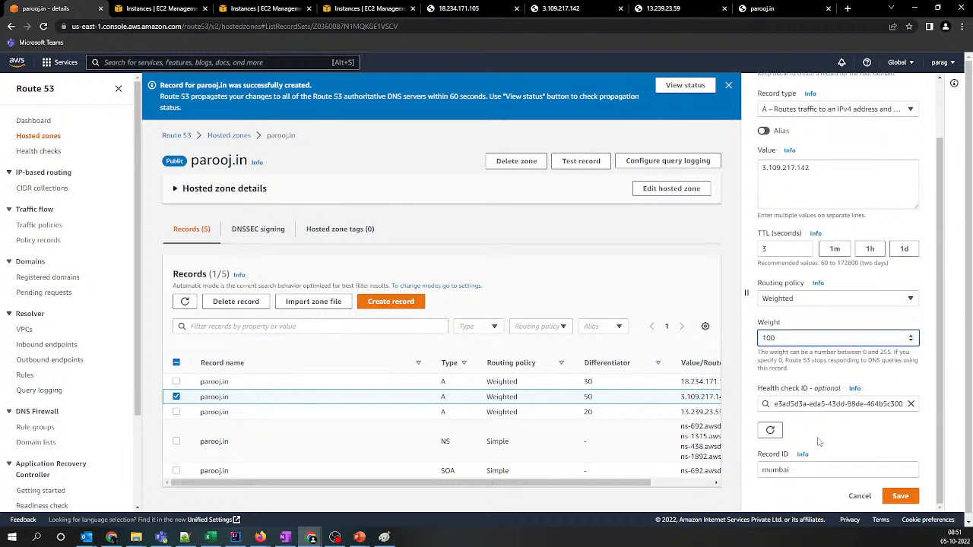
pyautogui.click(888, 497)
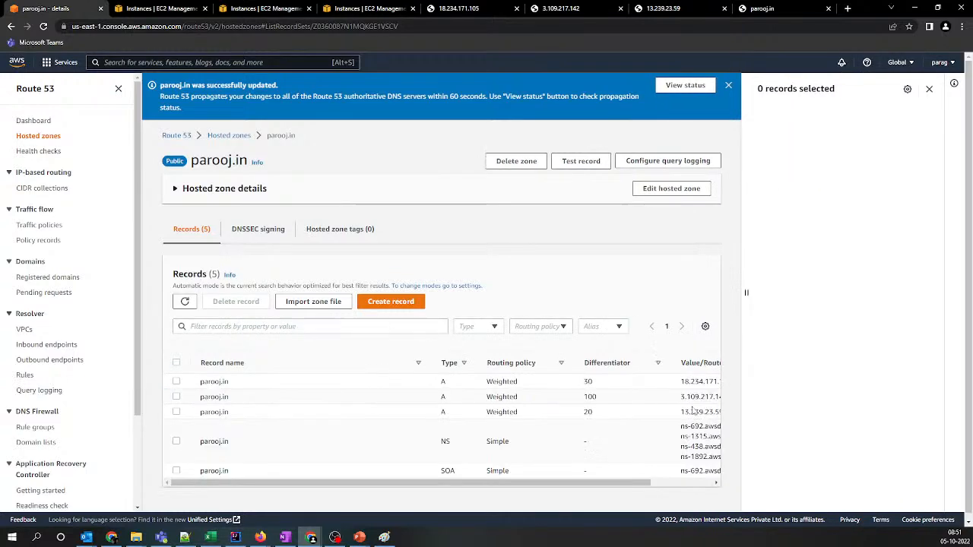
pyautogui.click(937, 89)
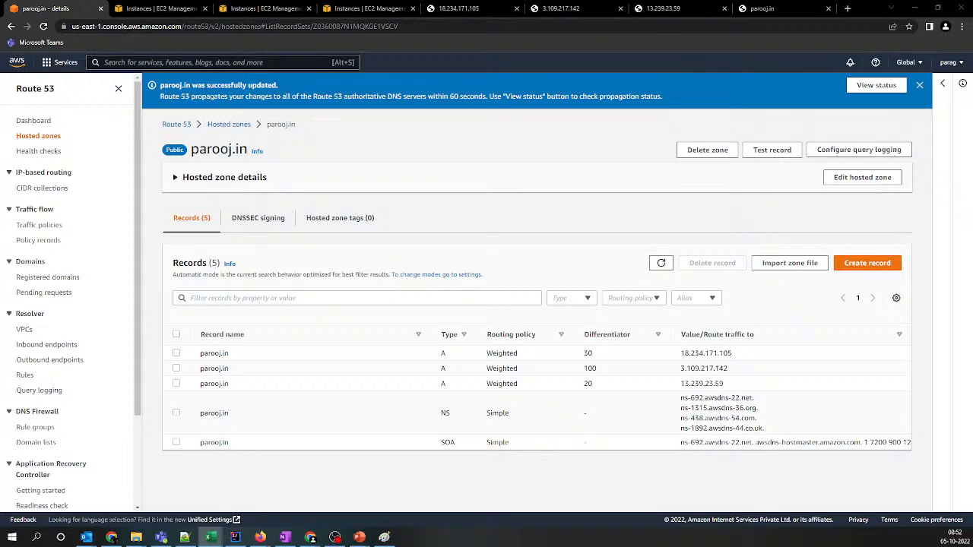
# Place the blank Excel workbook over the Route 53 page and narrow its window so the records' weights stay readable
pyautogui.moveTo(0, 182); pyautogui.dragTo(897, 158)
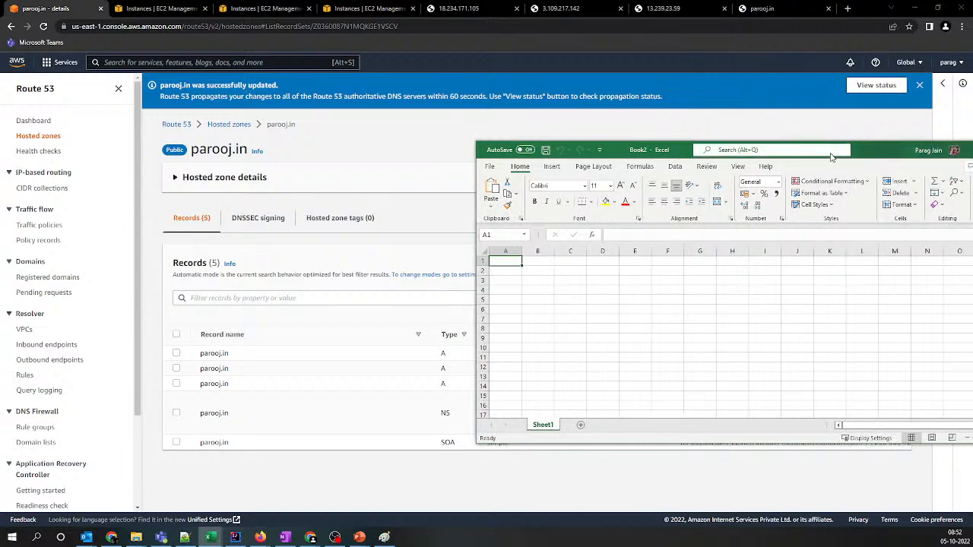
pyautogui.moveTo(471, 196); pyautogui.dragTo(742, 196)
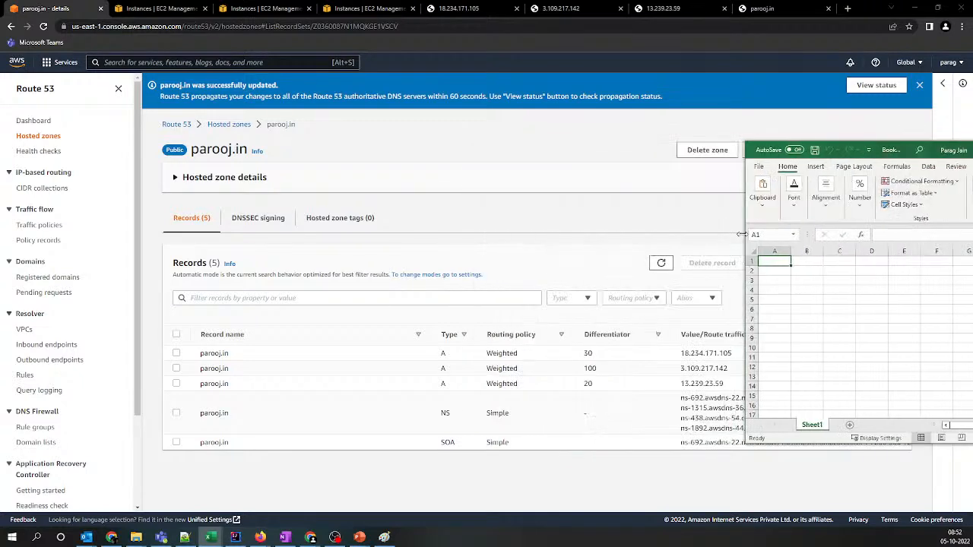
# Enter the three record weights 30, 100 and 20 in cells A1 to A3 of the workbook
pyautogui.write('30')
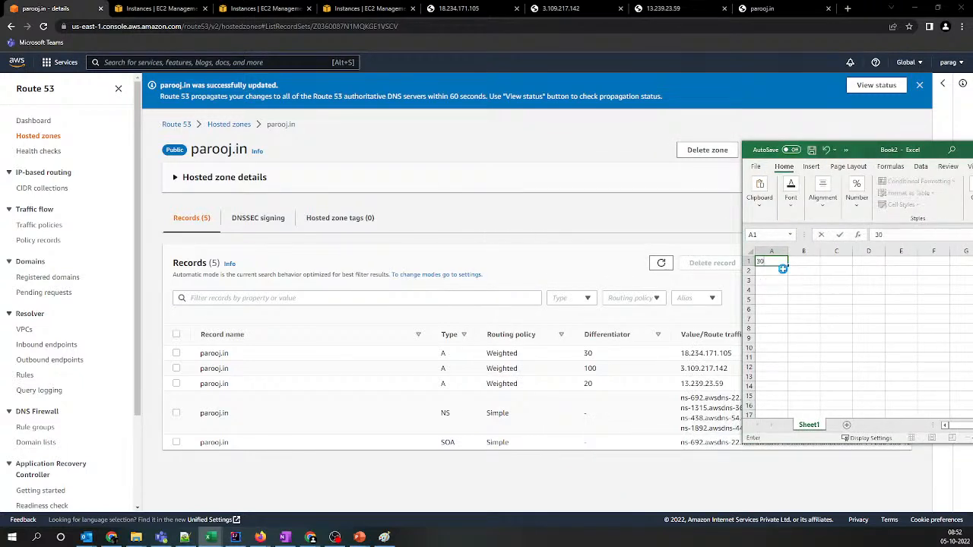
pyautogui.press('Return')
pyautogui.write('100')
pyautogui.press('Return')
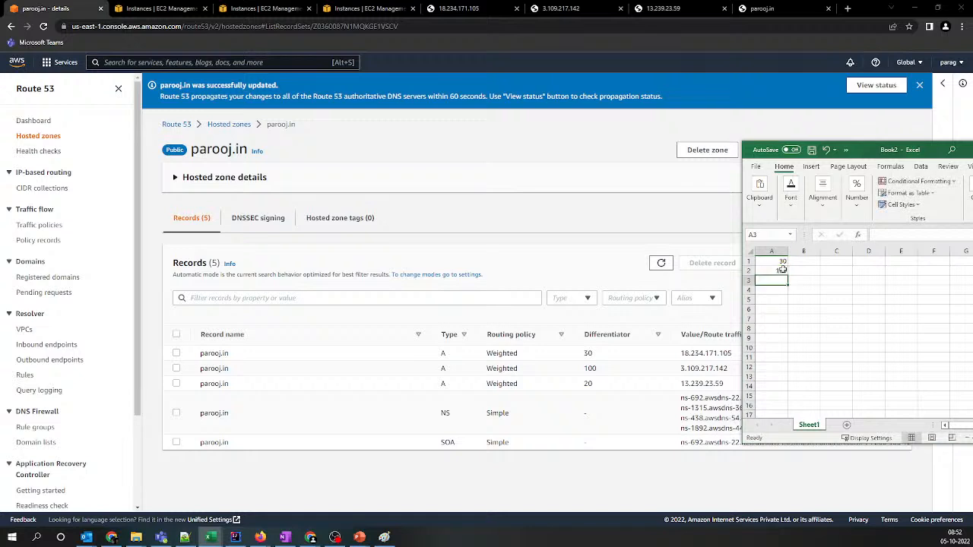
pyautogui.write('20')
pyautogui.press('Return')
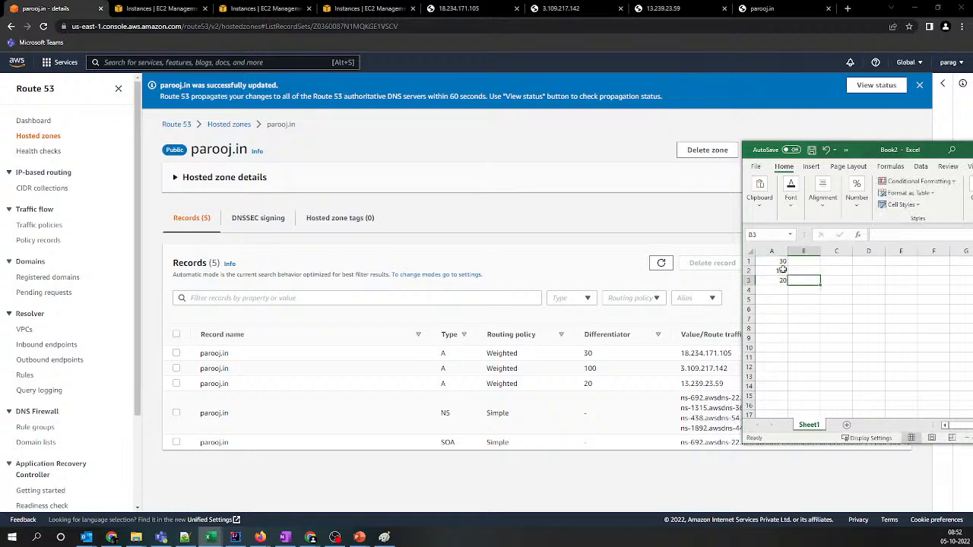
# Total the three weights in cell A4 with a SUM formula over A1:A3
pyautogui.write('=A4')
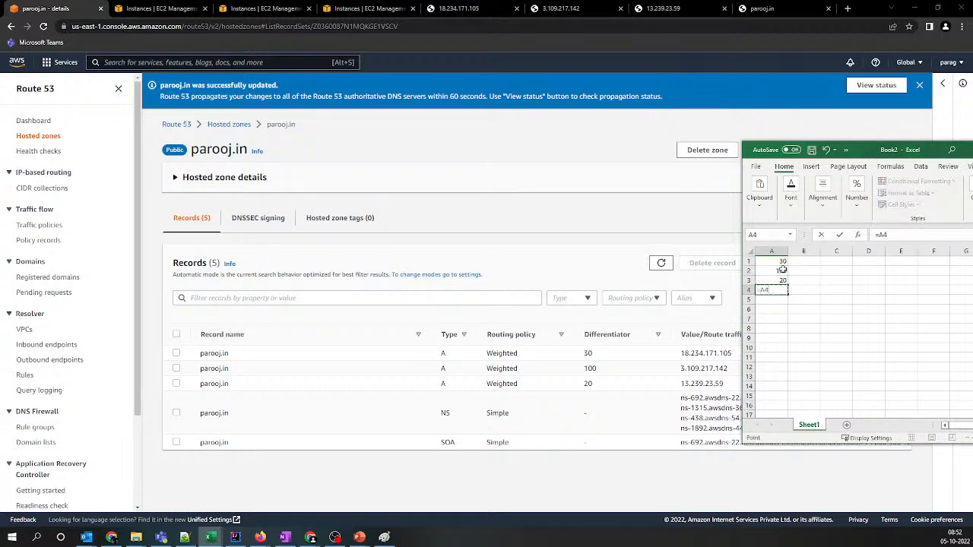
pyautogui.press('BackSpace')
pyautogui.press('BackSpace')
pyautogui.write('sum')
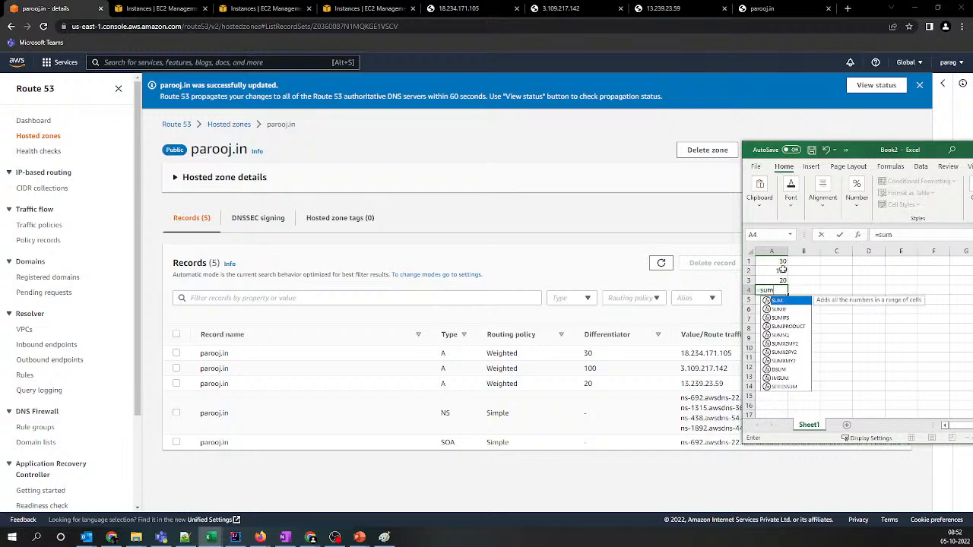
pyautogui.press('Tab')
pyautogui.press('Up')
pyautogui.press('Up')
pyautogui.press('Up')
pyautogui.hotkey('shift', 'Down')
pyautogui.hotkey('shift', 'Down')
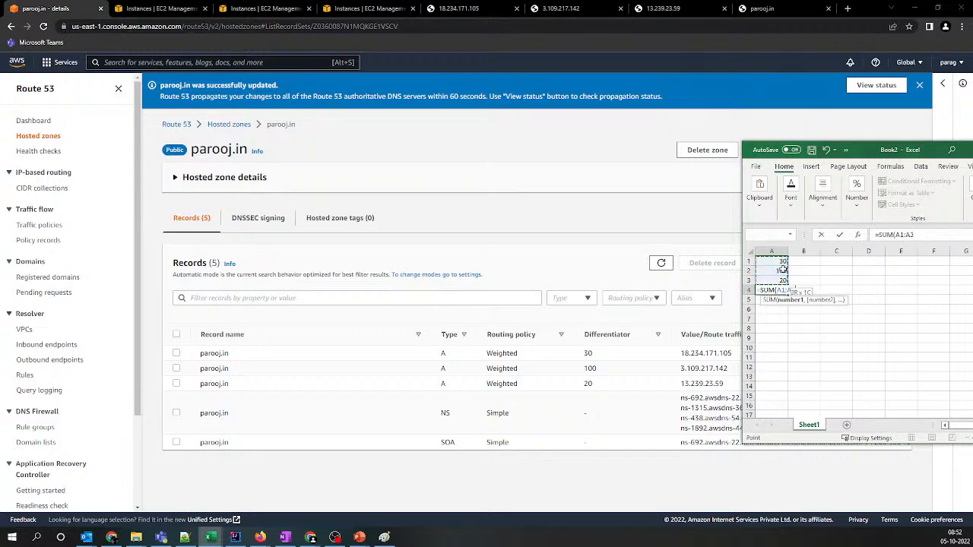
pyautogui.press('Return')
# Calculate the first record's traffic share in cell B1 with the formula =A1/A4
pyautogui.press('Up')
pyautogui.press('Up')
pyautogui.press('Up')
pyautogui.press('Up')
pyautogui.press('Right')
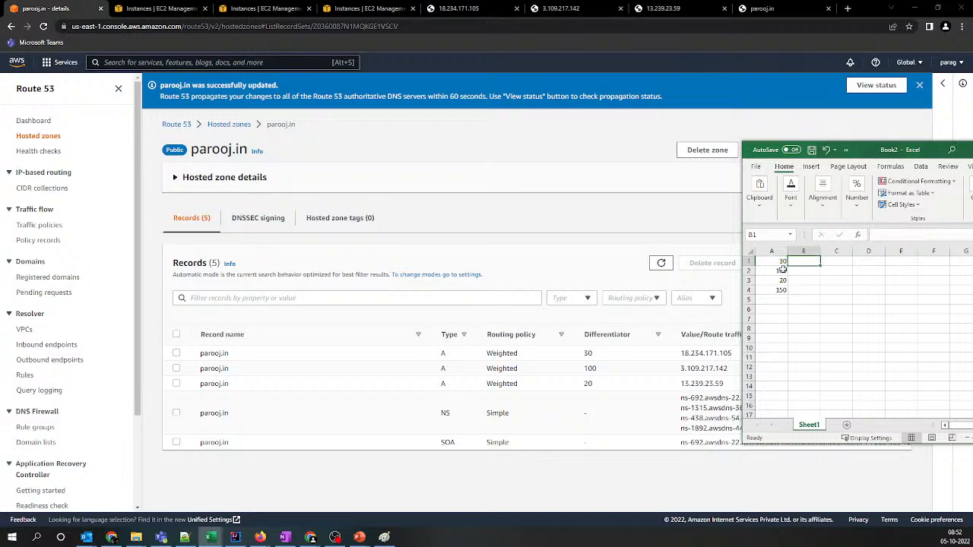
pyautogui.write('=')
pyautogui.press('Left')
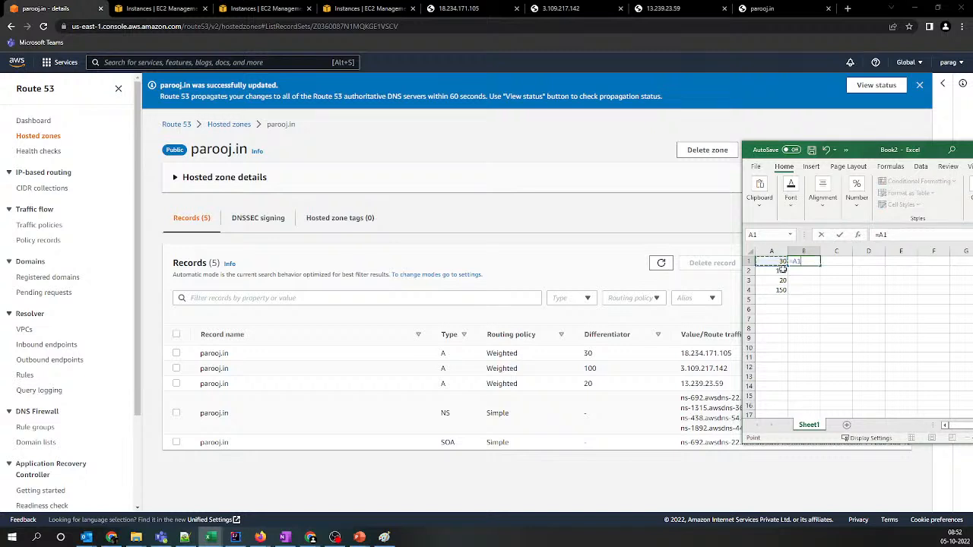
pyautogui.write('/')
pyautogui.write('A4')
pyautogui.press('Return')
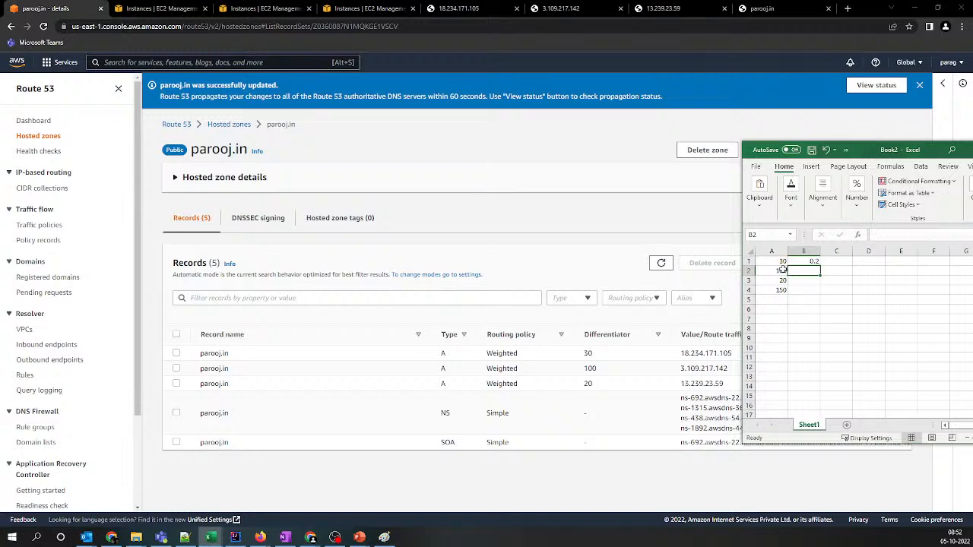
# Calculate the other two traffic shares with =A2/150 in cell B2 and =A3/150 in cell B3
pyautogui.write('=')
pyautogui.press('Left')
pyautogui.write('/')
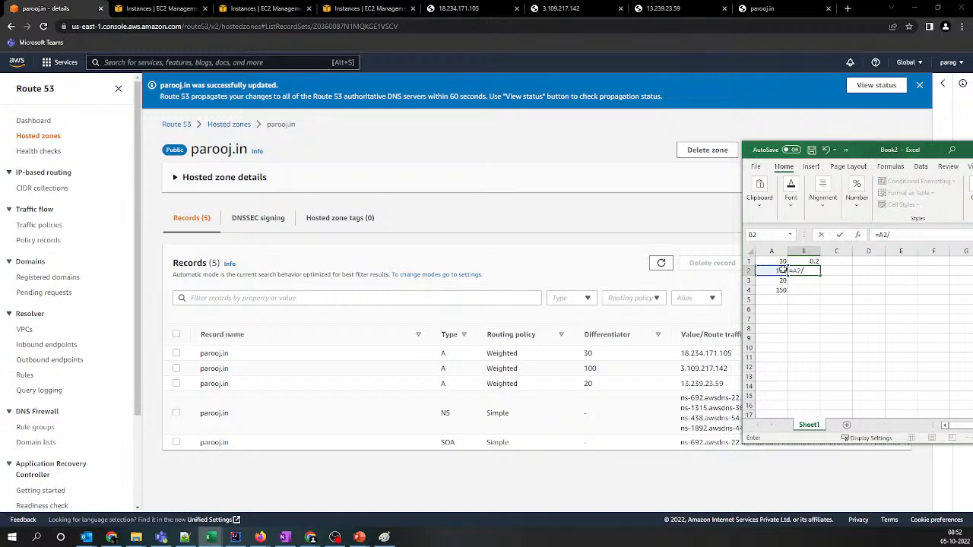
pyautogui.write('150')
pyautogui.press('Return')
pyautogui.write('=')
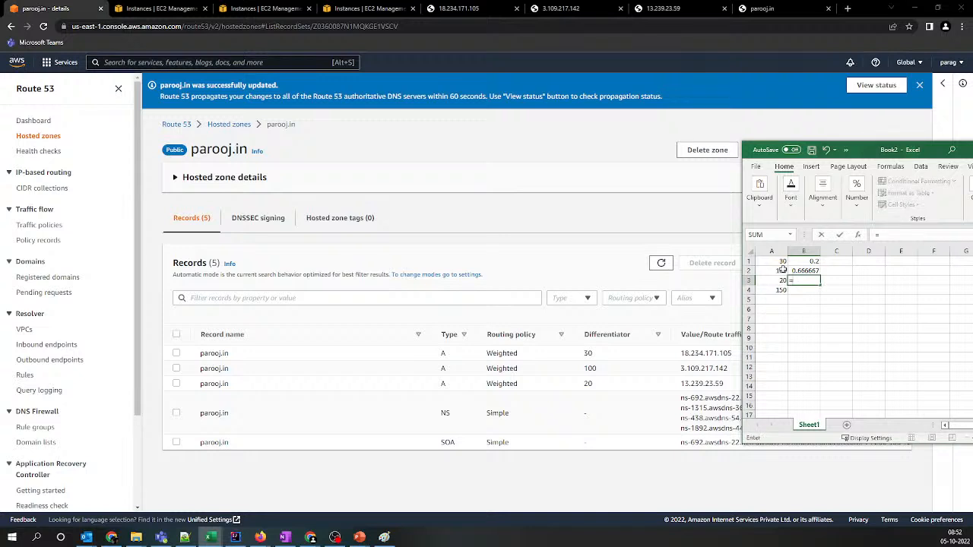
pyautogui.press('Left')
pyautogui.write('/10')
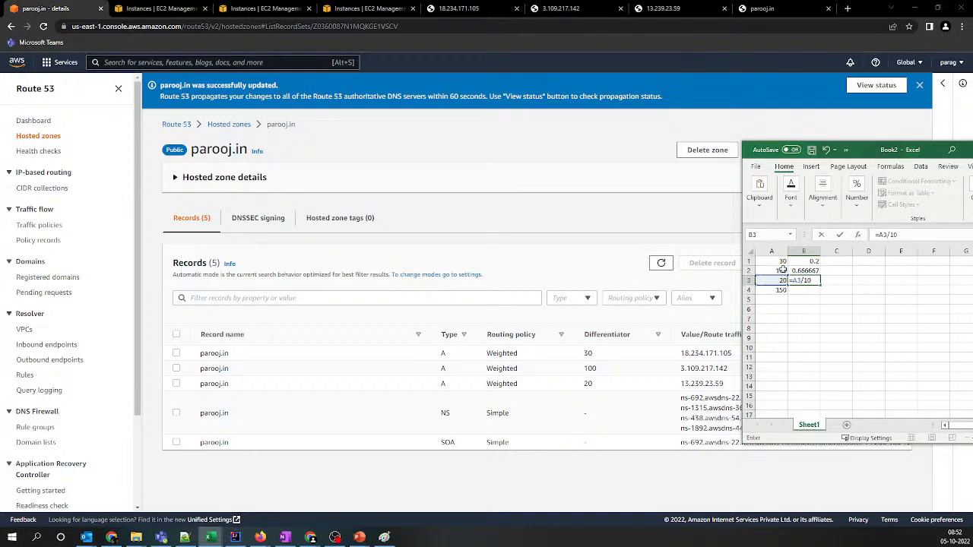
pyautogui.press('BackSpace')
pyautogui.write('50')
pyautogui.press('Return')
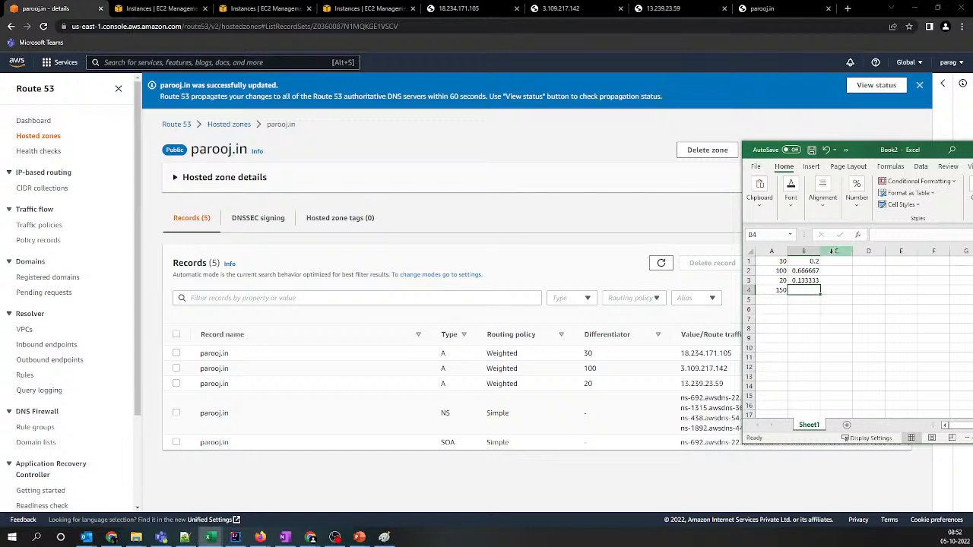
# Convert the first share to a percentage in cell C1 with the formula =B1*100
pyautogui.click(831, 261)
pyautogui.write('=')
pyautogui.press('Left')
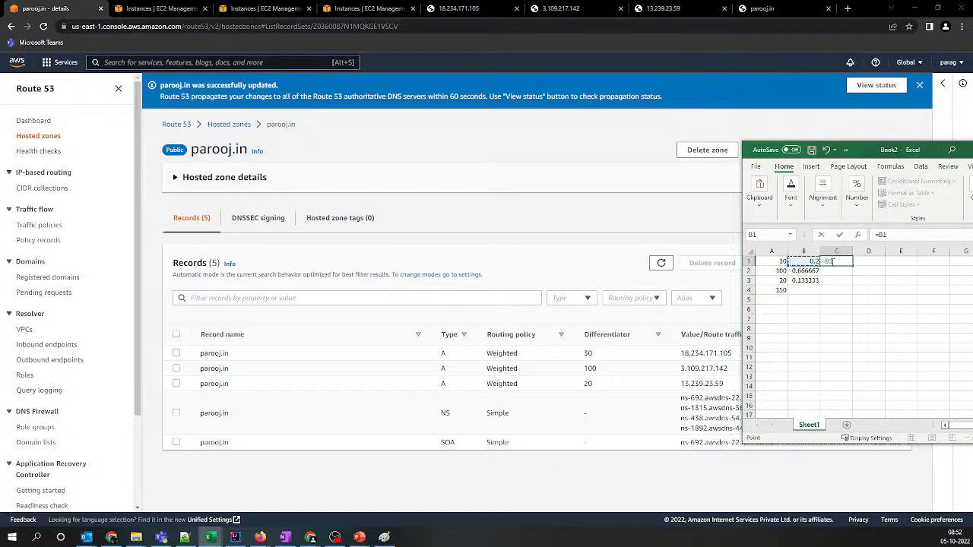
pyautogui.write('*100')
pyautogui.press('Return')
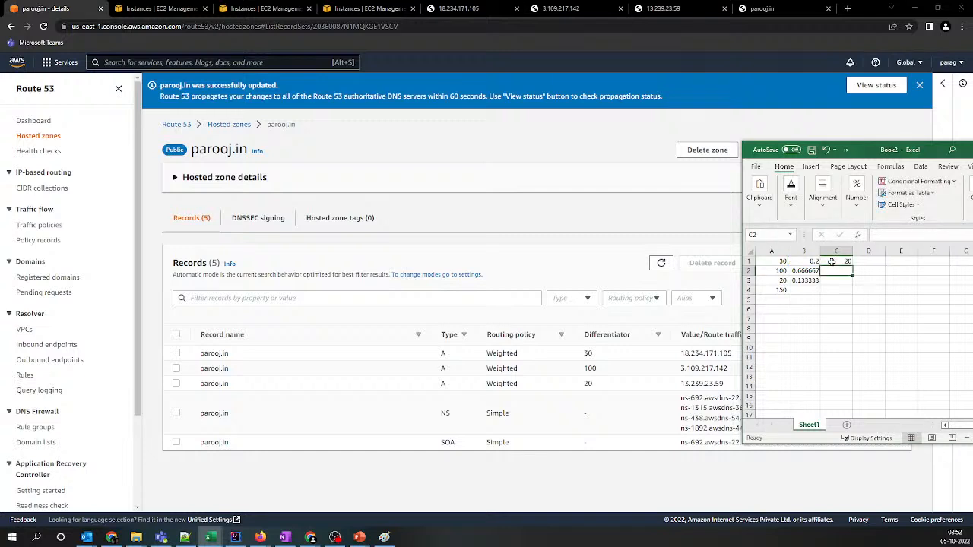
# Fill the percentage formula from C1 down through C3
pyautogui.click(832, 261)
pyautogui.hotkey('shift', 'Down')
pyautogui.hotkey('shift', 'Down')
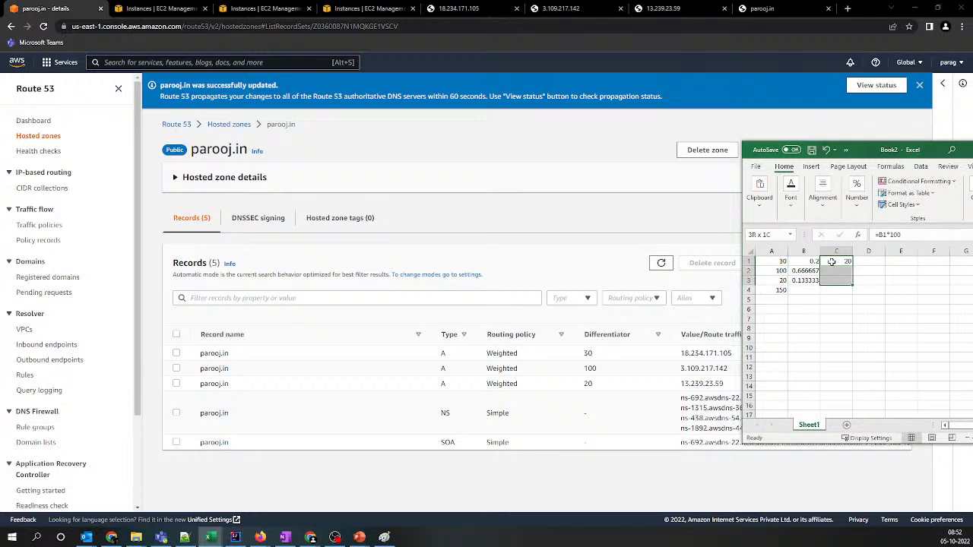
pyautogui.hotkey('ctrl', 'd')
pyautogui.hotkey('ctrl', 'q')
pyautogui.press('Escape')
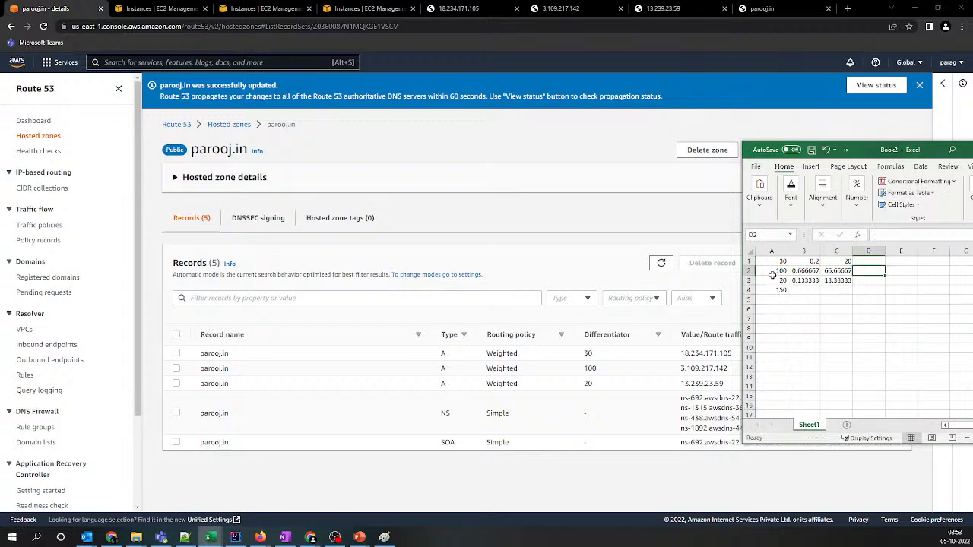
# Compare the weight in A2 with its percentage in C2, and examine the percentage in C3
pyautogui.click(770, 272)
pyautogui.click(838, 271)
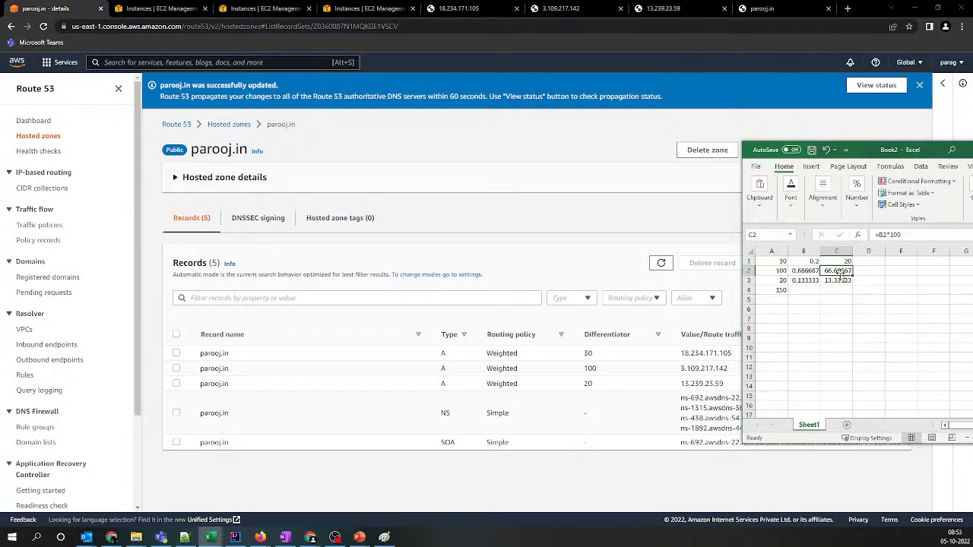
pyautogui.click(778, 270)
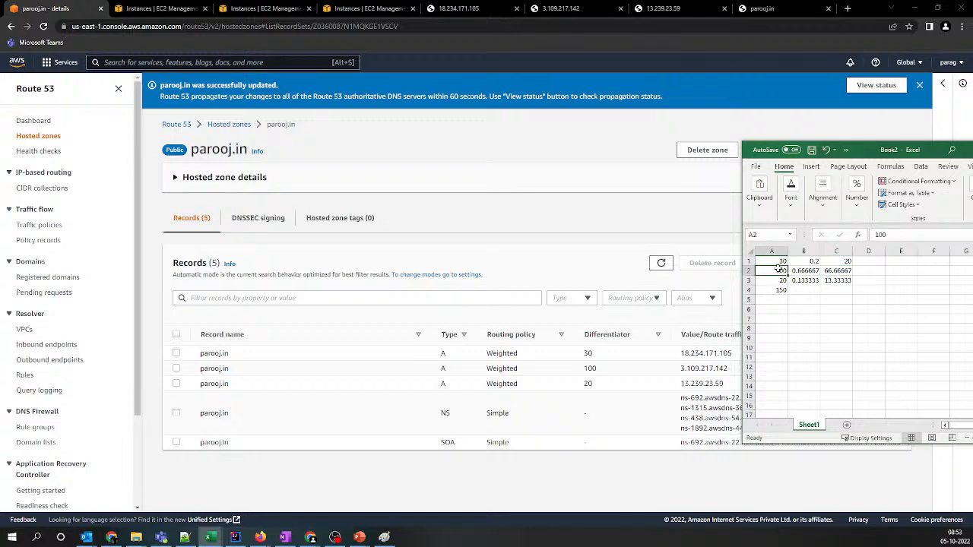
pyautogui.click(841, 281)
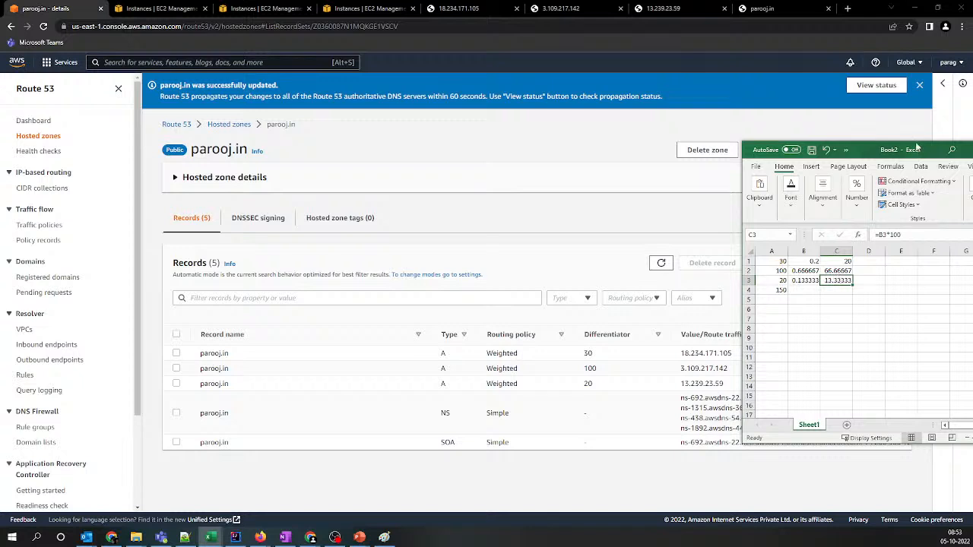
# Minimize the workbook, check which EC2 instance has the IP 3.109.217.142, and return to the Route 53 records
pyautogui.moveTo(909, 152); pyautogui.dragTo(686, 144)
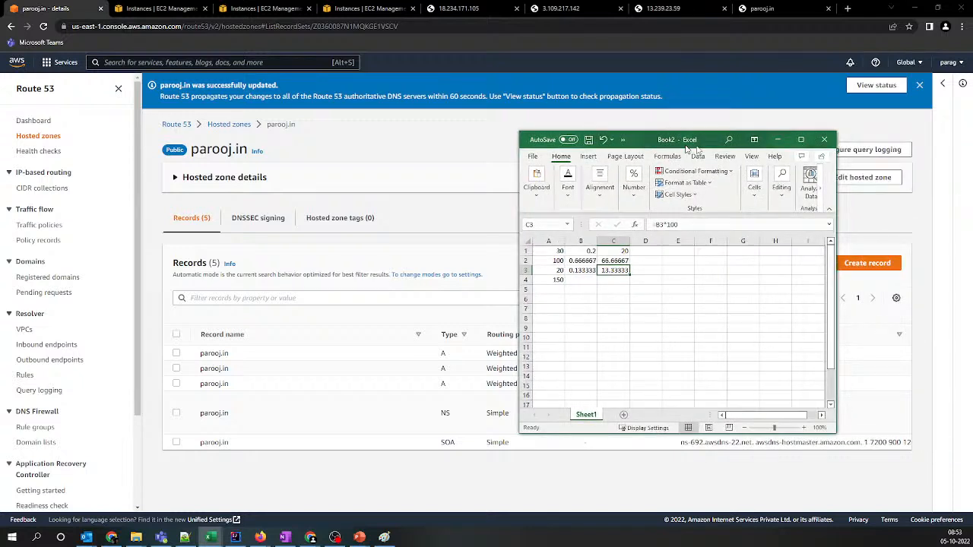
pyautogui.click(776, 139)
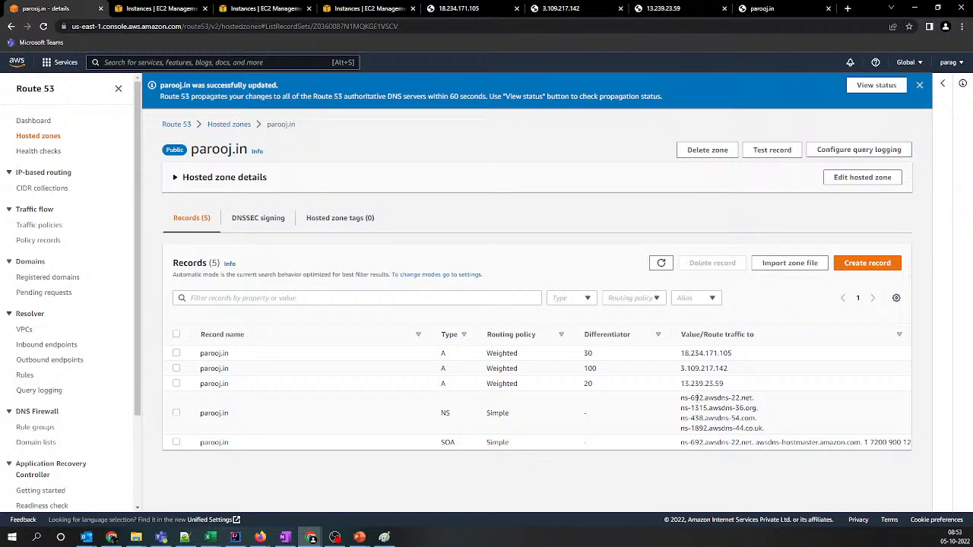
pyautogui.moveTo(678, 369); pyautogui.dragTo(734, 370)
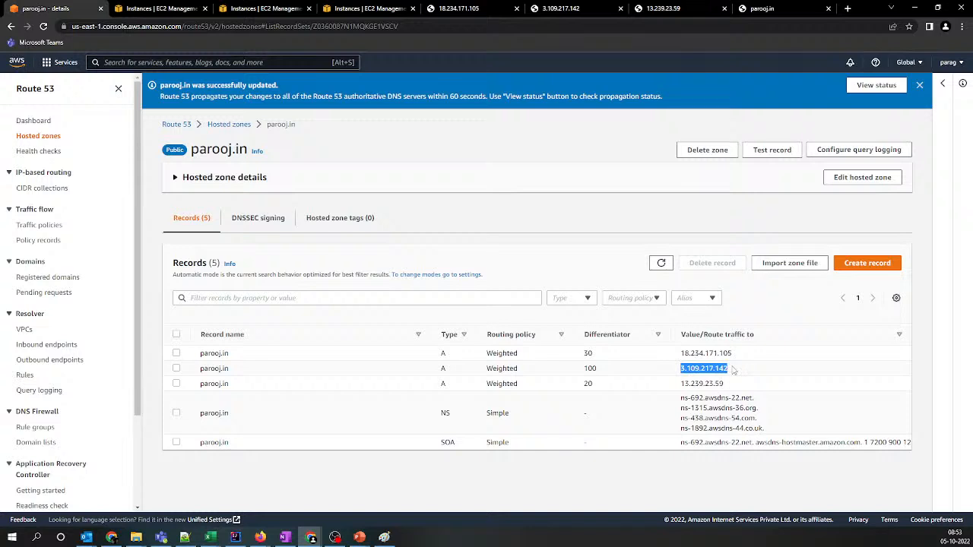
pyautogui.click(264, 10)
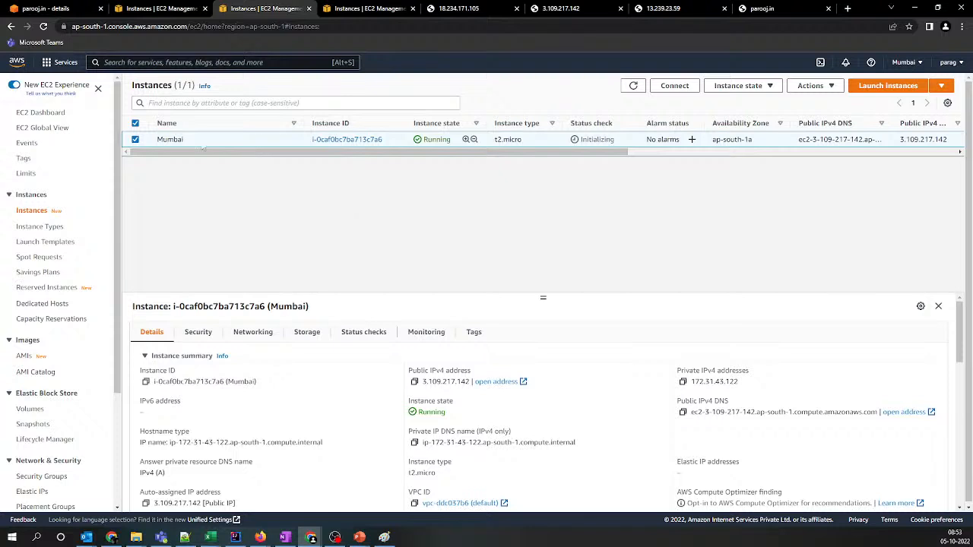
pyautogui.click(141, 10)
pyautogui.click(68, 14)
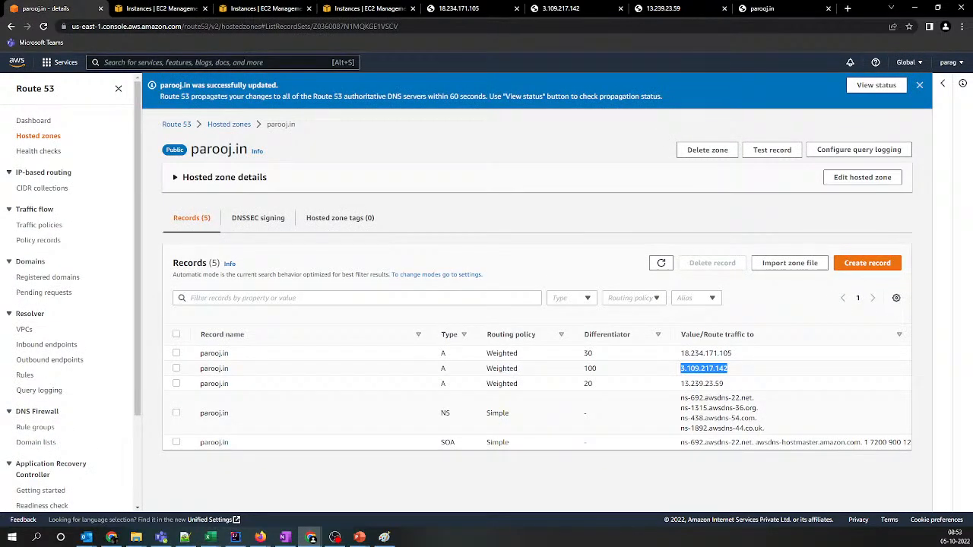
# Switch to the running PowerPoint slide show and go to the "Routing policies in Route53" slide
pyautogui.click(335, 537)
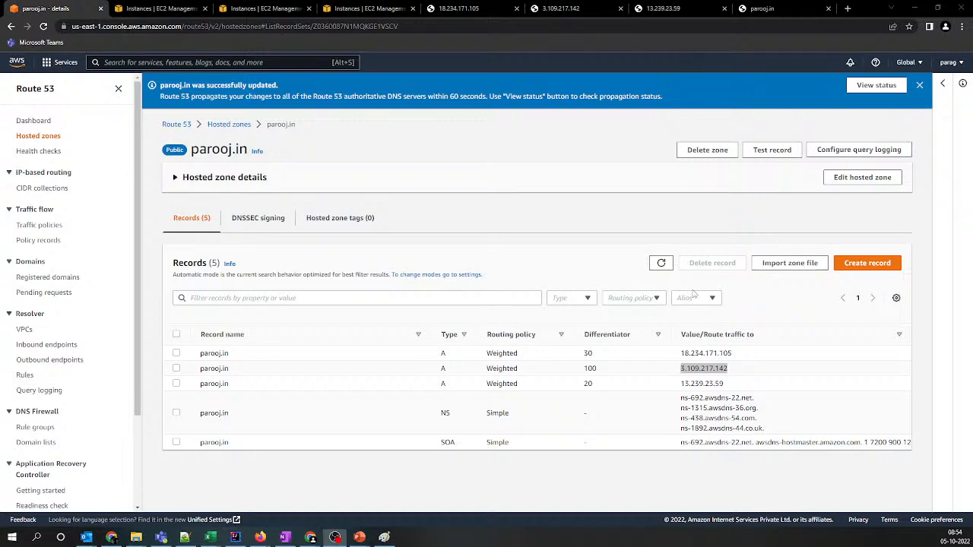
pyautogui.hotkey('alt', 'Tab')
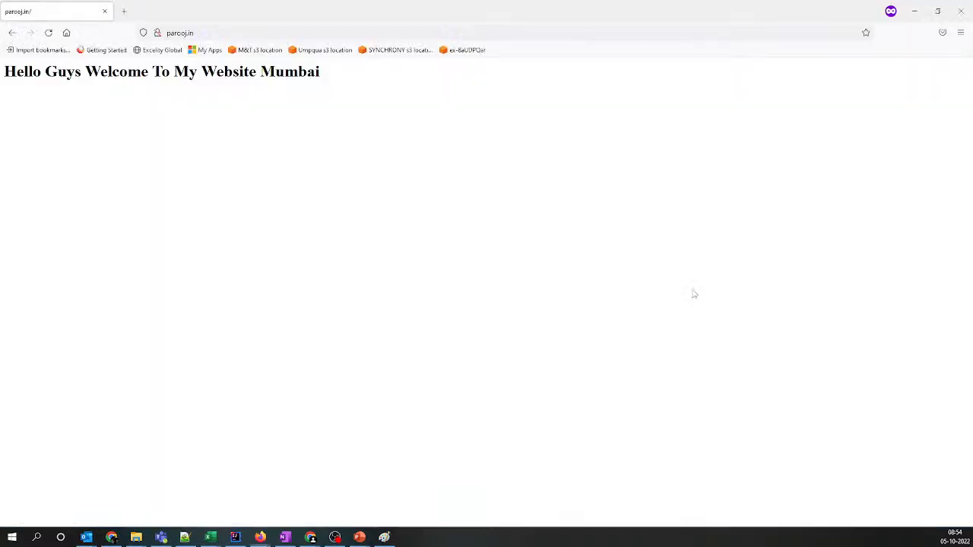
pyautogui.moveTo(362, 534)
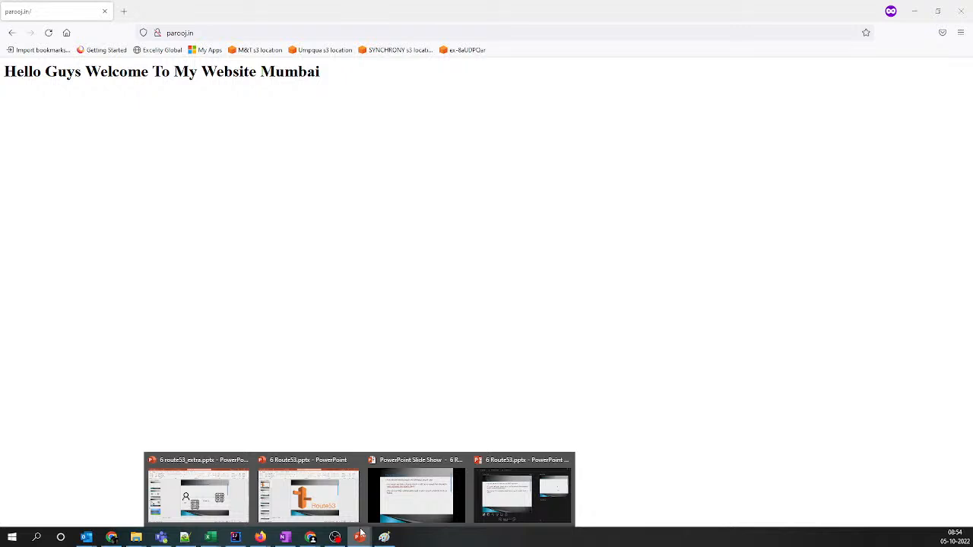
pyautogui.click(431, 498)
pyautogui.press('Right')
pyautogui.press('Right')
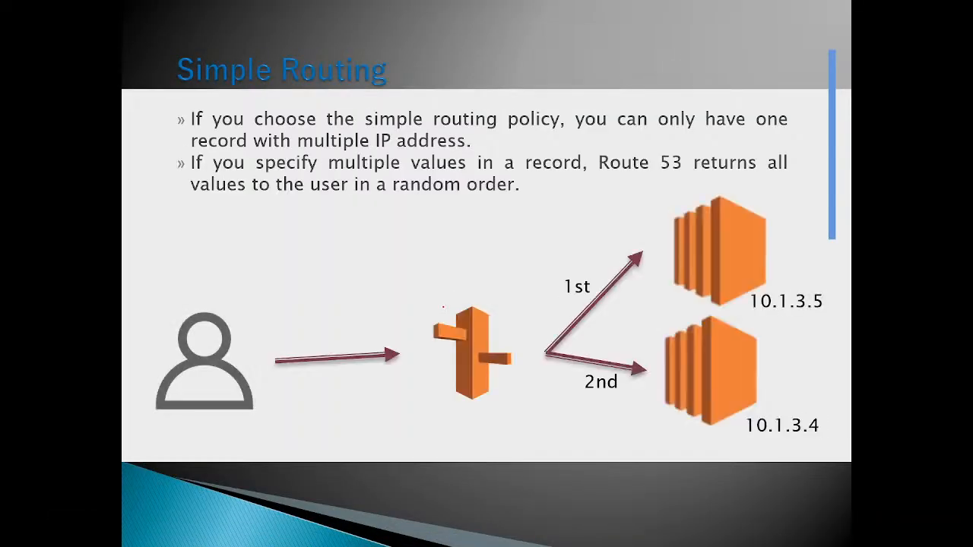
pyautogui.press('Right')
pyautogui.press('Left')
pyautogui.press('Left')
pyautogui.press('Left')
pyautogui.press('Left')
pyautogui.press('Left')
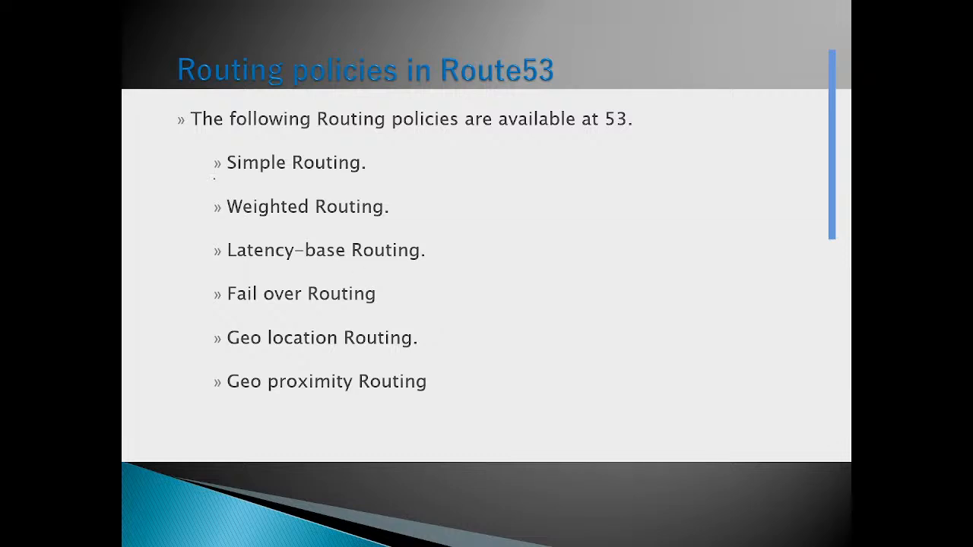
# Bracket Simple Routing and Weighted Routing with the red pen and underline Latency-base Routing
pyautogui.moveTo(220, 156)
pyautogui.mouseDown()
pyautogui.moveTo(161, 192)
pyautogui.moveTo(218, 222)
pyautogui.mouseUp()
pyautogui.moveTo(242, 268)
pyautogui.mouseDown()
pyautogui.moveTo(324, 285)
pyautogui.moveTo(453, 285)
pyautogui.mouseUp()
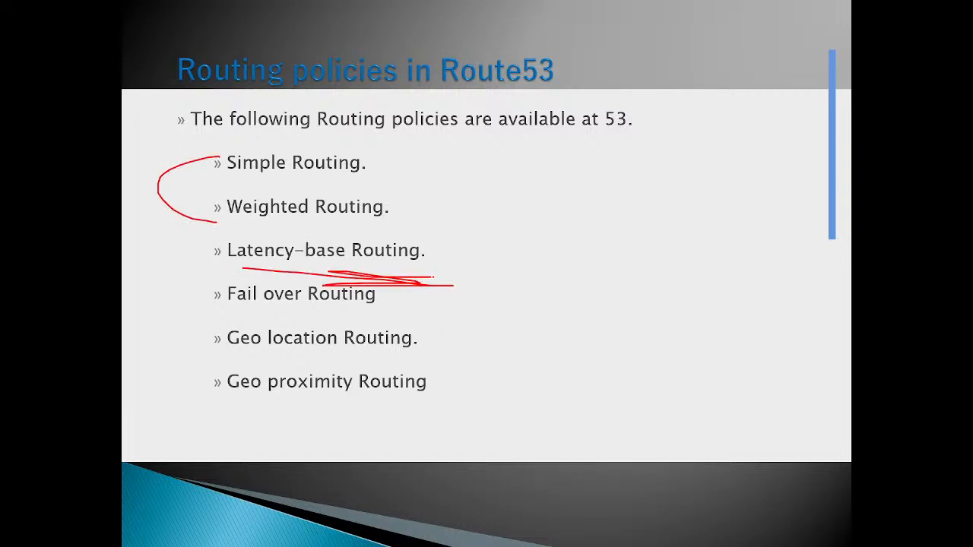
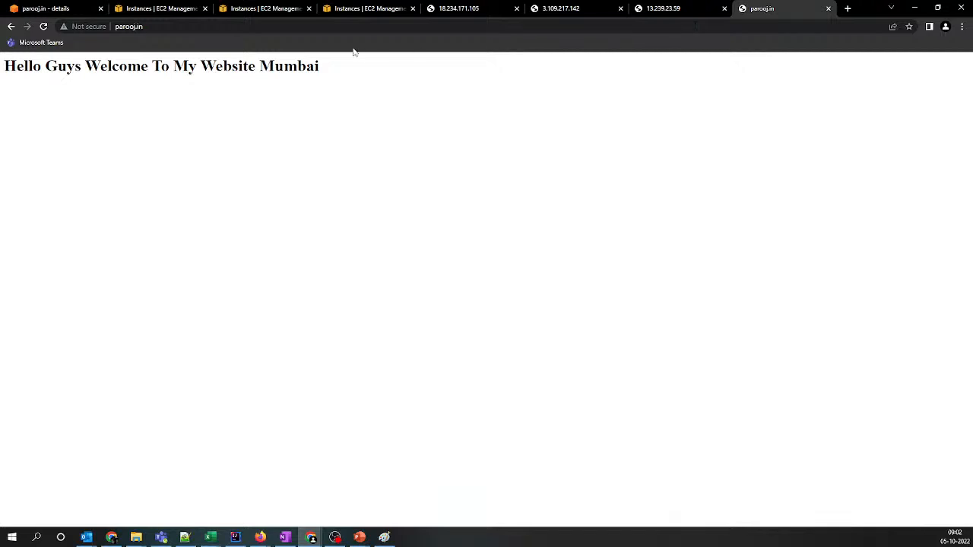
# Reload the parooj.in website several times to check which regional server answers
pyautogui.click(44, 27)
pyautogui.hotkey('ctrl', 'l')
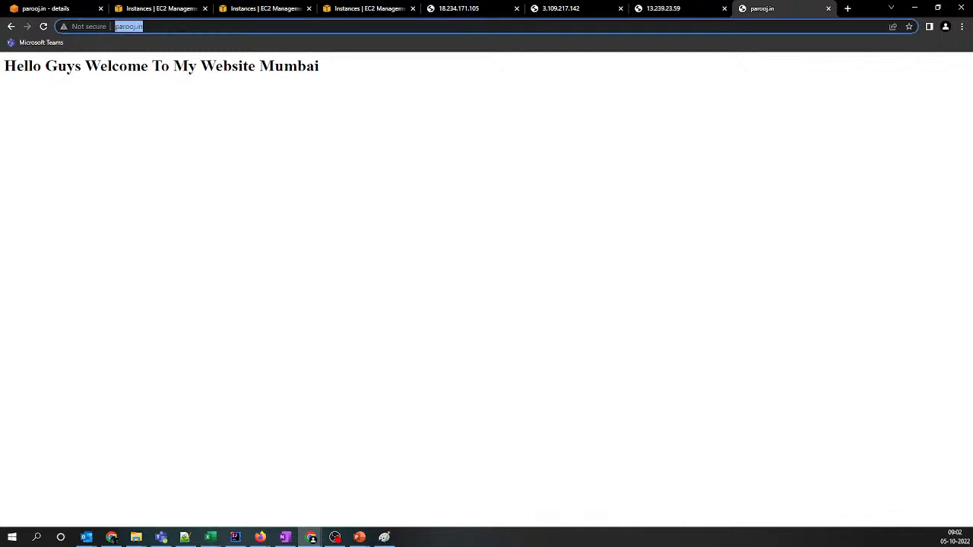
pyautogui.press('Return')
pyautogui.hotkey('ctrl', 'l')
pyautogui.press('Return')
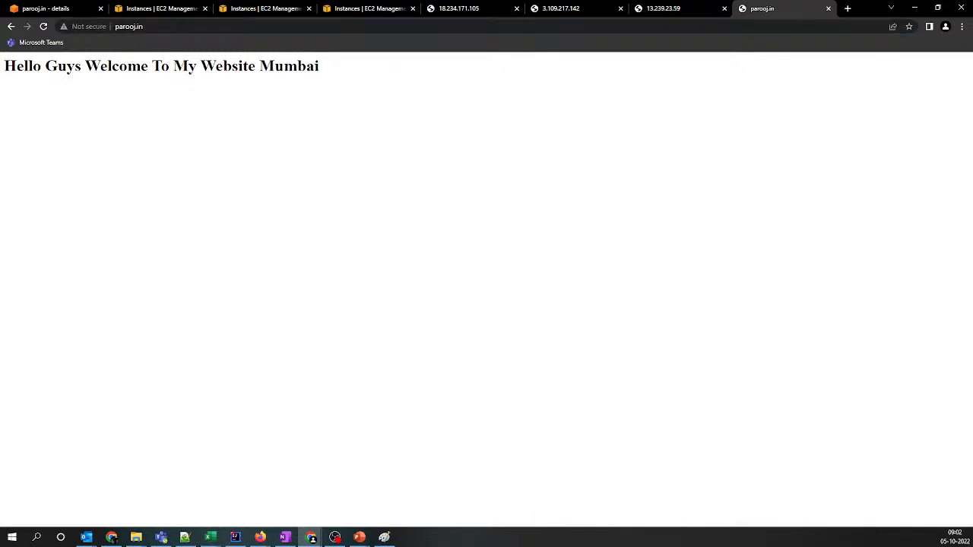
# Start a new record in the parooj.in hosted zone with the Latency routing policy and a TTL of 3 seconds
pyautogui.click(83, 8)
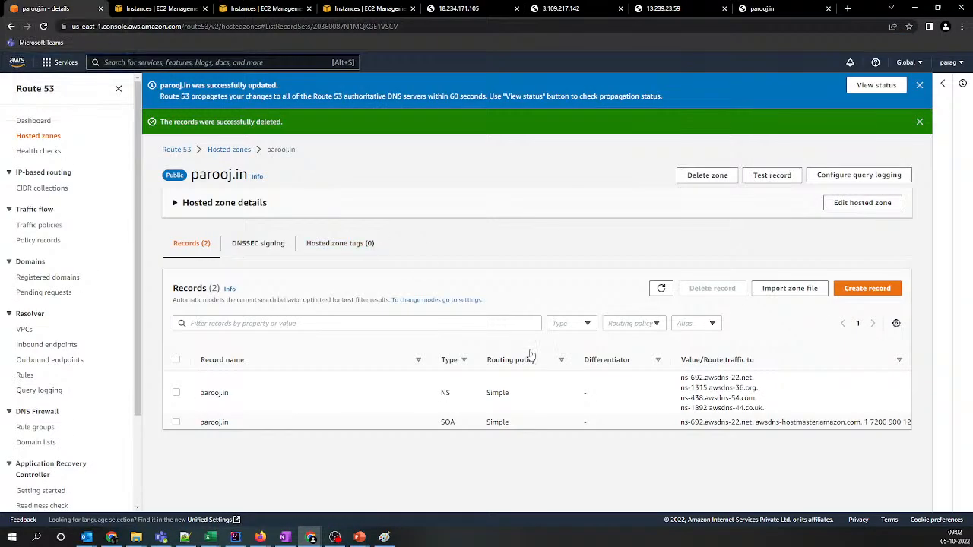
pyautogui.click(860, 292)
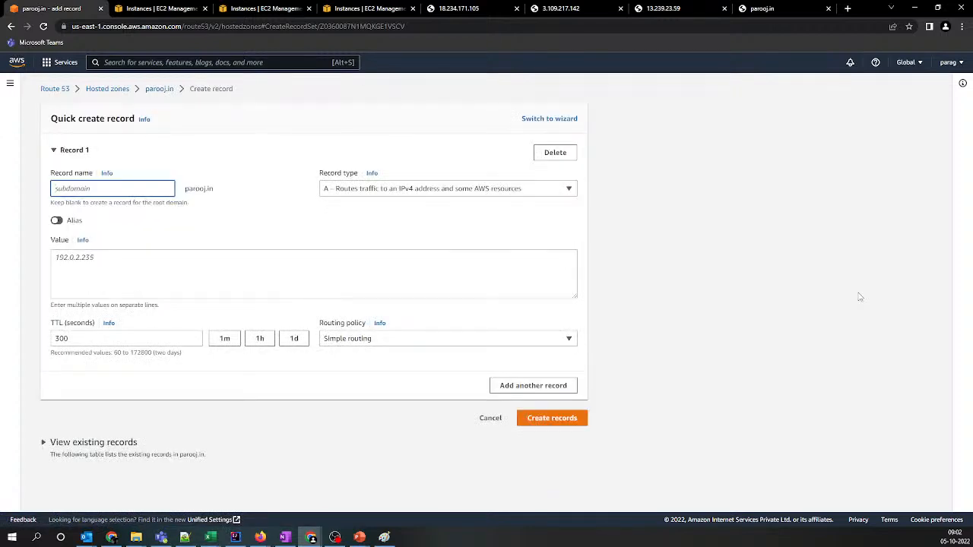
pyautogui.click(379, 325)
pyautogui.click(948, 89)
pyautogui.click(454, 342)
pyautogui.click(351, 402)
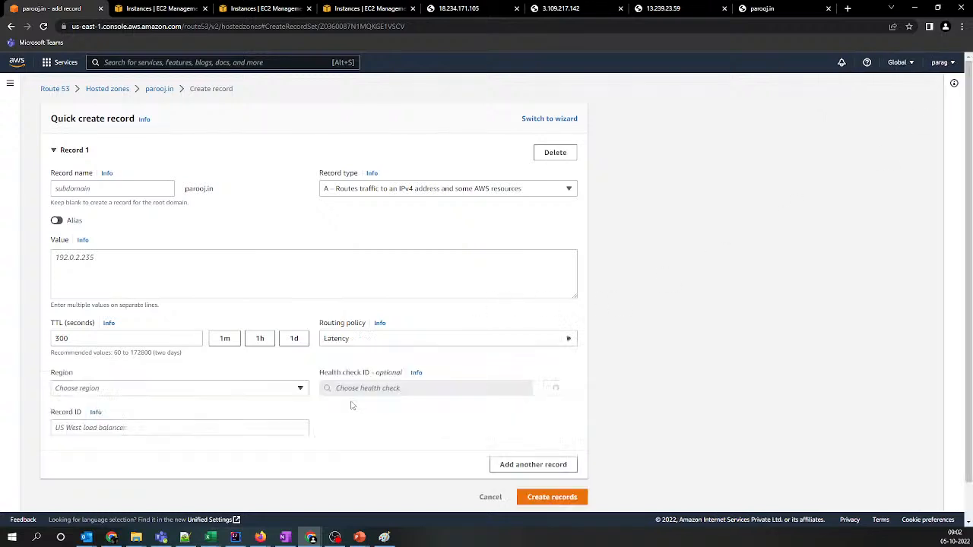
pyautogui.doubleClick(83, 337)
pyautogui.write('3')
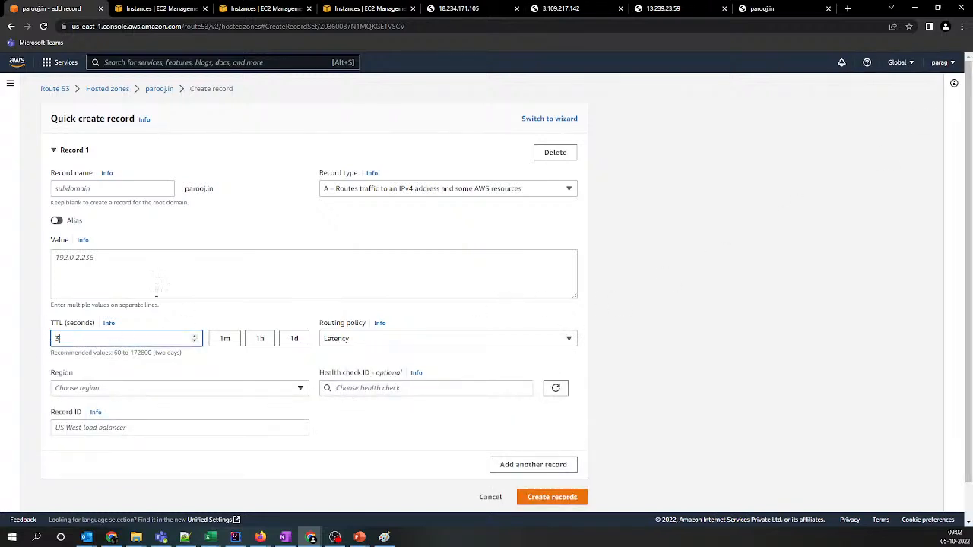
# Copy 18.234.171.105 from the Notepad++ list into Record 1's value and assign the Virginia health check
pyautogui.click(184, 537)
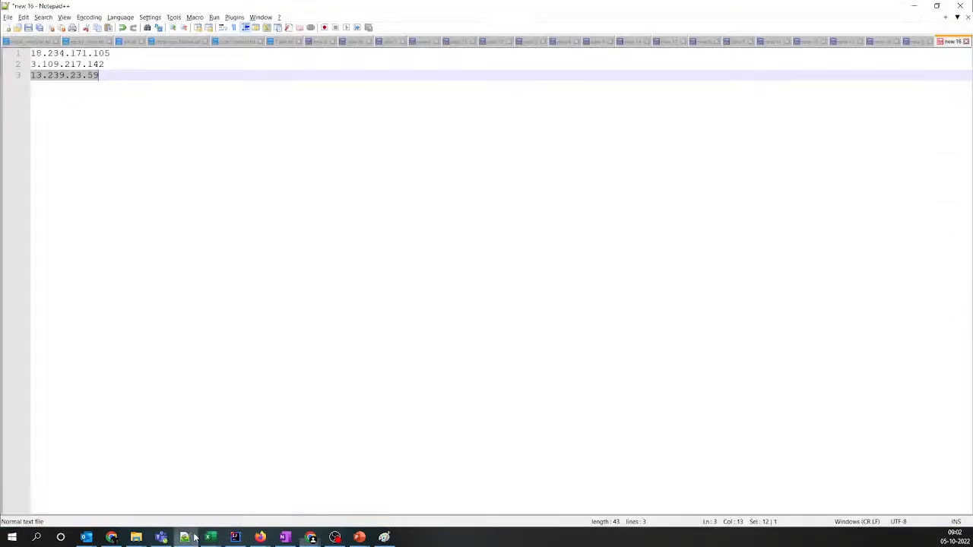
pyautogui.click(7, 54)
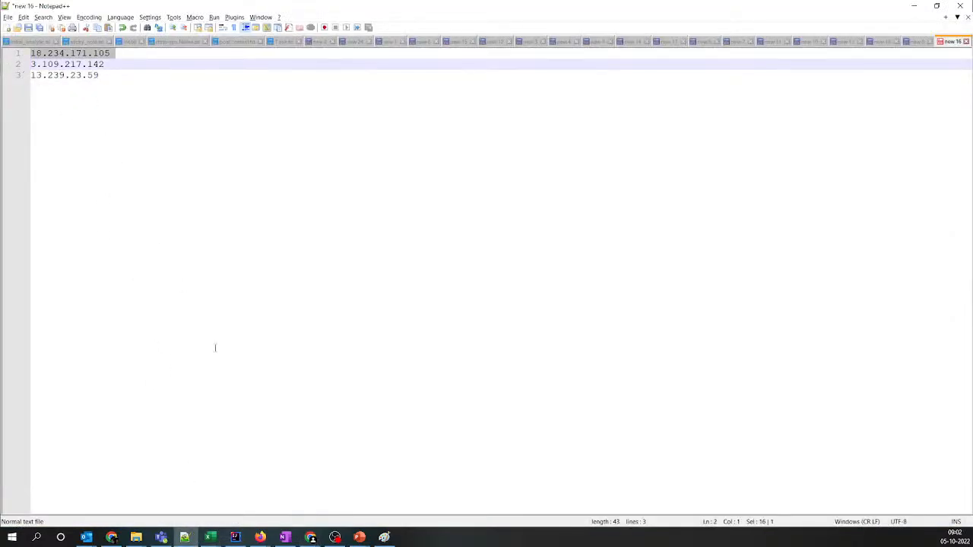
pyautogui.hotkey('ctrl', 'c')
pyautogui.hotkey('alt', 'Tab')
pyautogui.hotkey('ctrl', 'a')
pyautogui.hotkey('ctrl', 'v')
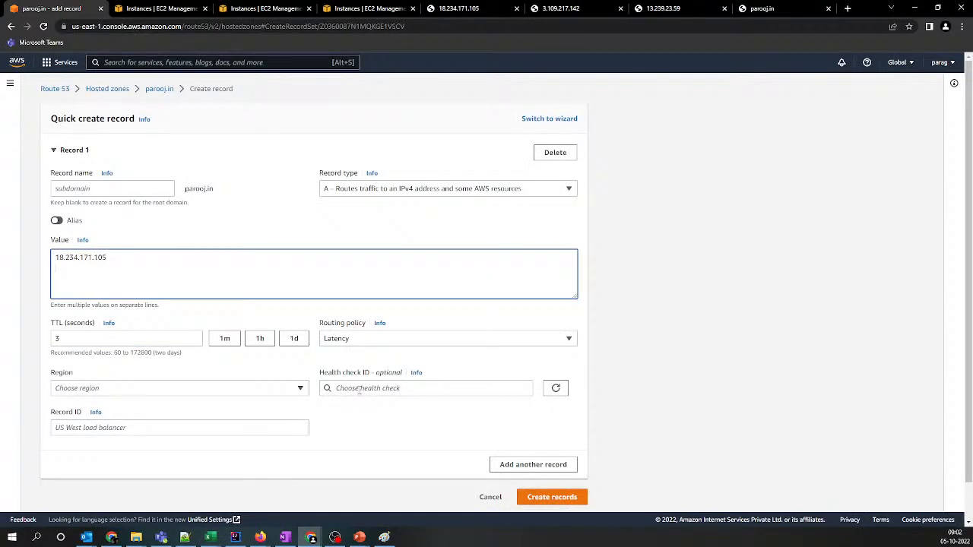
pyautogui.click(359, 389)
pyautogui.click(361, 465)
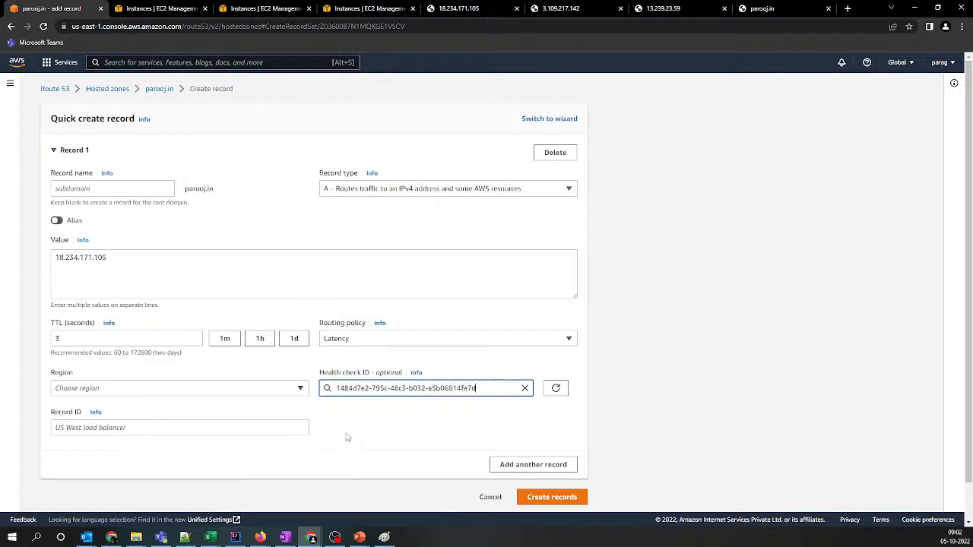
# Switch Record 1's routing policy to Simple routing and back to Latency, and reselect the Virginia health check
pyautogui.click(361, 340)
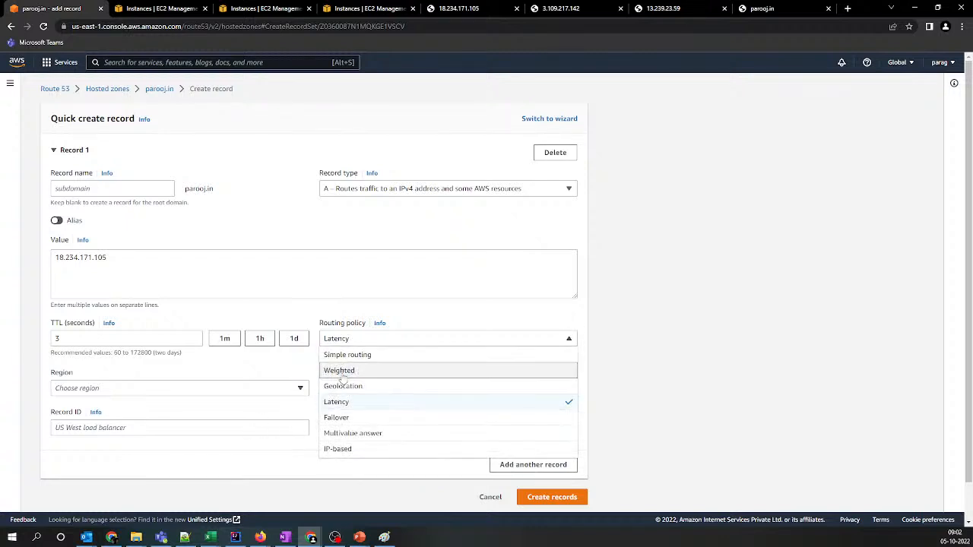
pyautogui.click(347, 354)
pyautogui.click(342, 343)
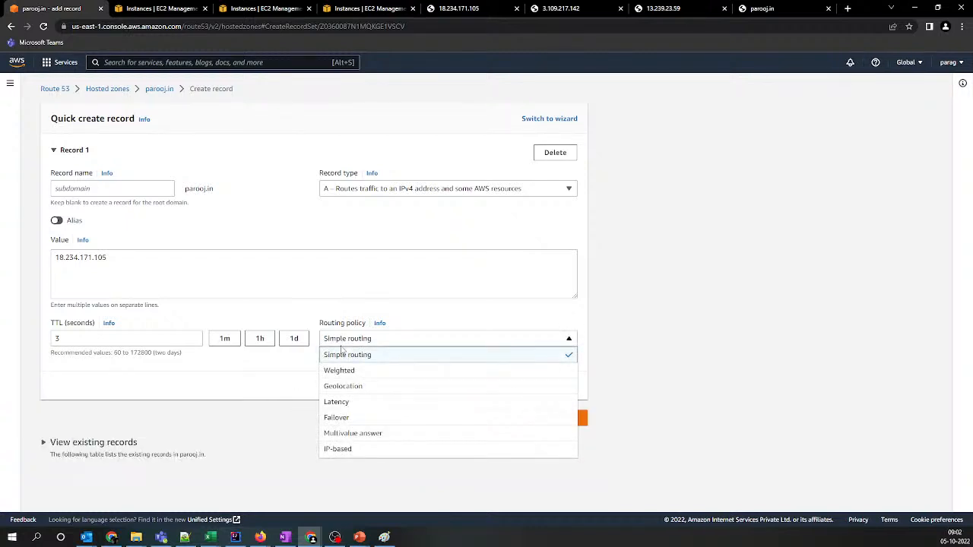
pyautogui.click(346, 401)
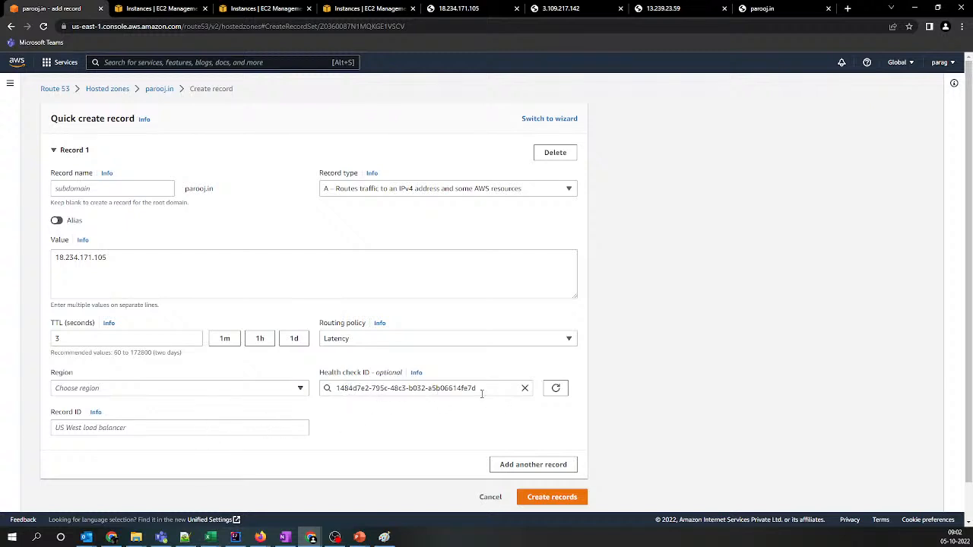
pyautogui.click(525, 388)
pyautogui.click(338, 466)
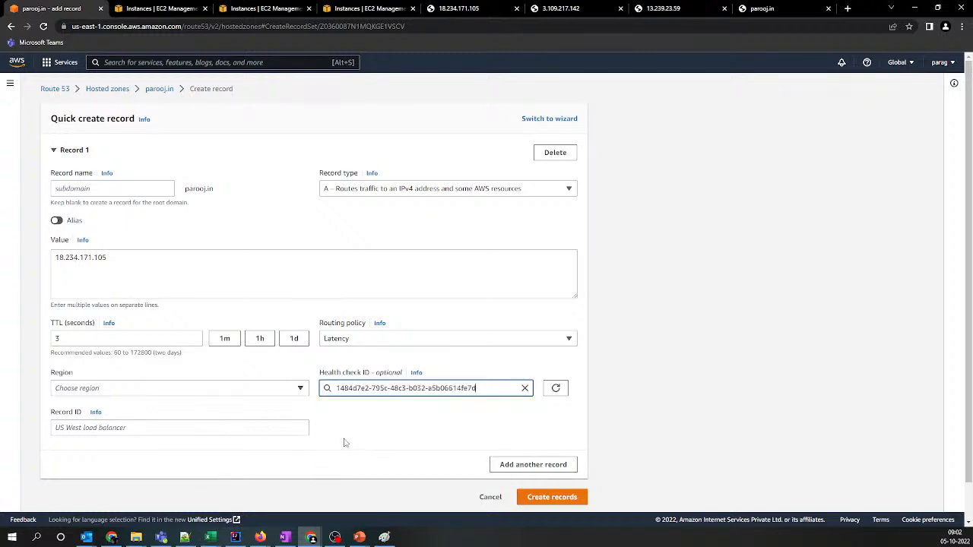
# Set Record 1's region to US East (N. Virginia) and its record ID to virginia
pyautogui.click(242, 389)
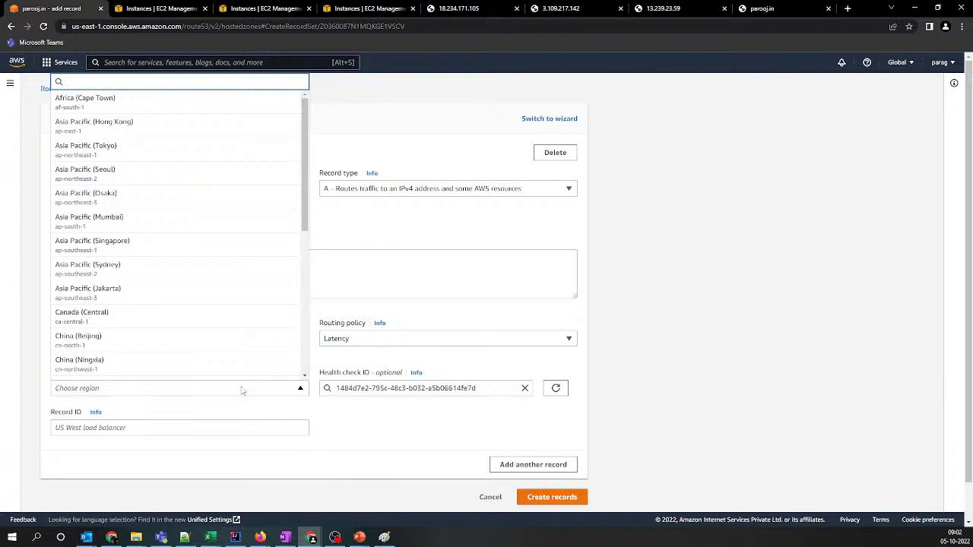
pyautogui.click(242, 389)
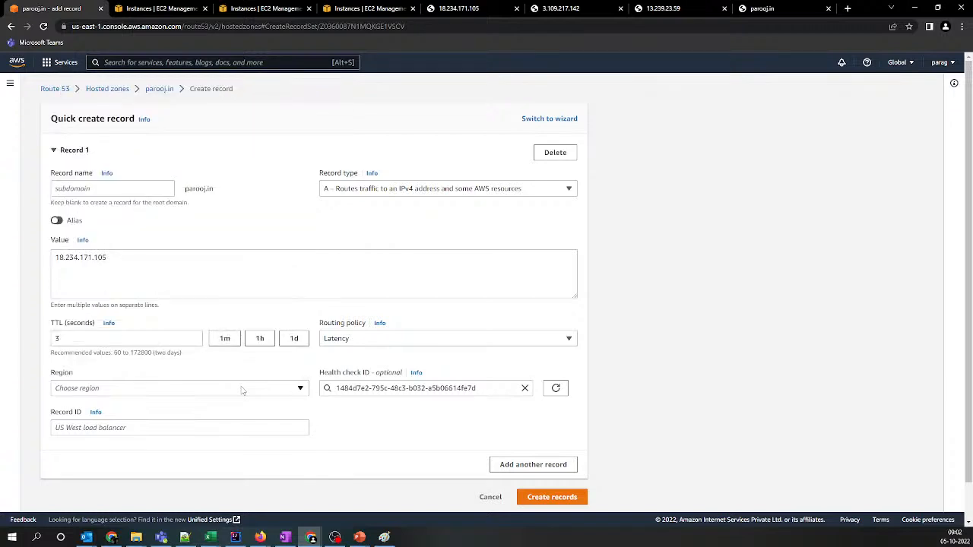
pyautogui.click(242, 389)
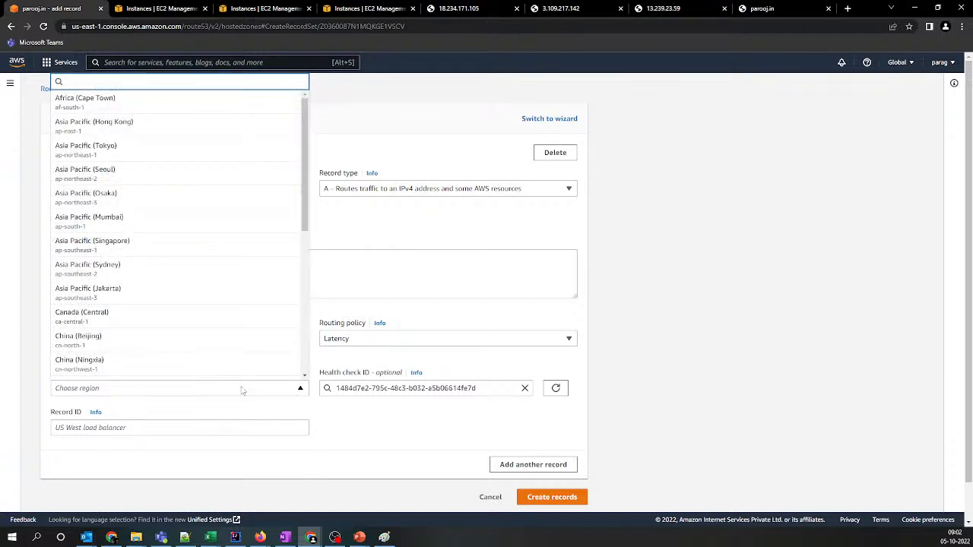
pyautogui.write('vir')
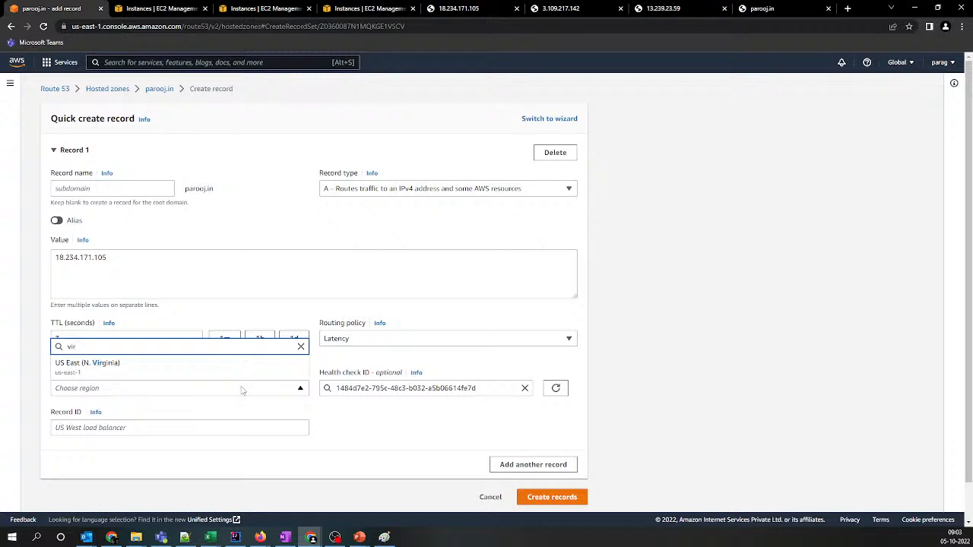
pyautogui.click(241, 371)
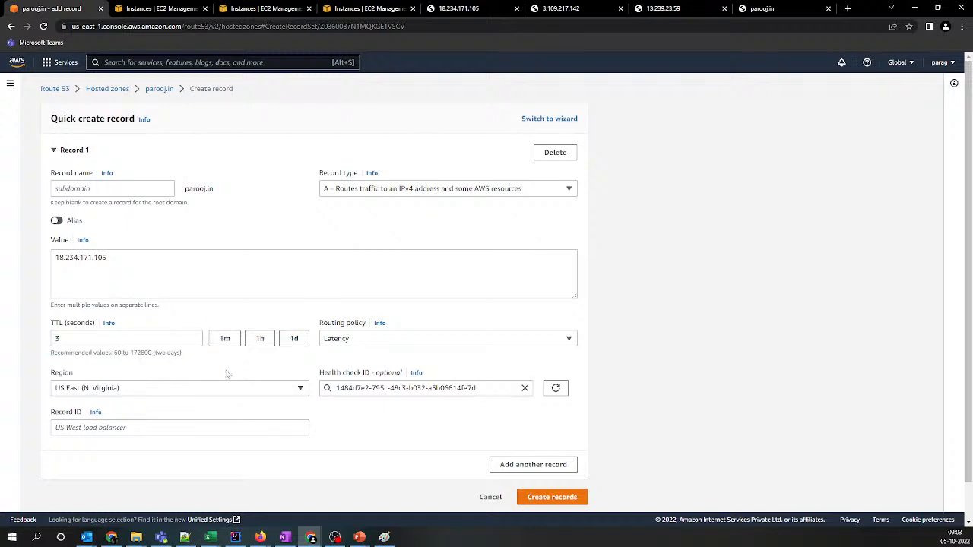
pyautogui.click(153, 426)
pyautogui.write('v')
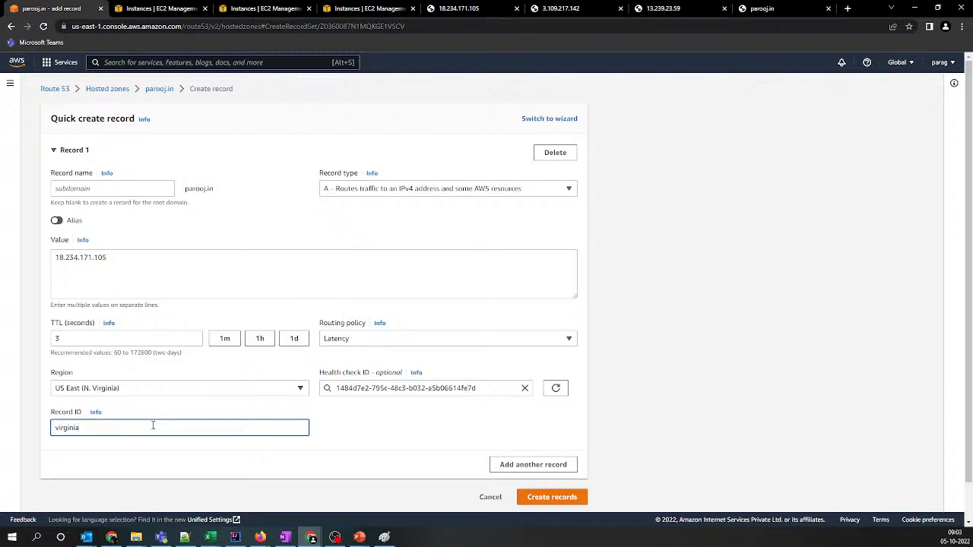
pyautogui.write('irginia')
# Add a second record with the Latency routing policy and a TTL of 3 seconds
pyautogui.click(524, 466)
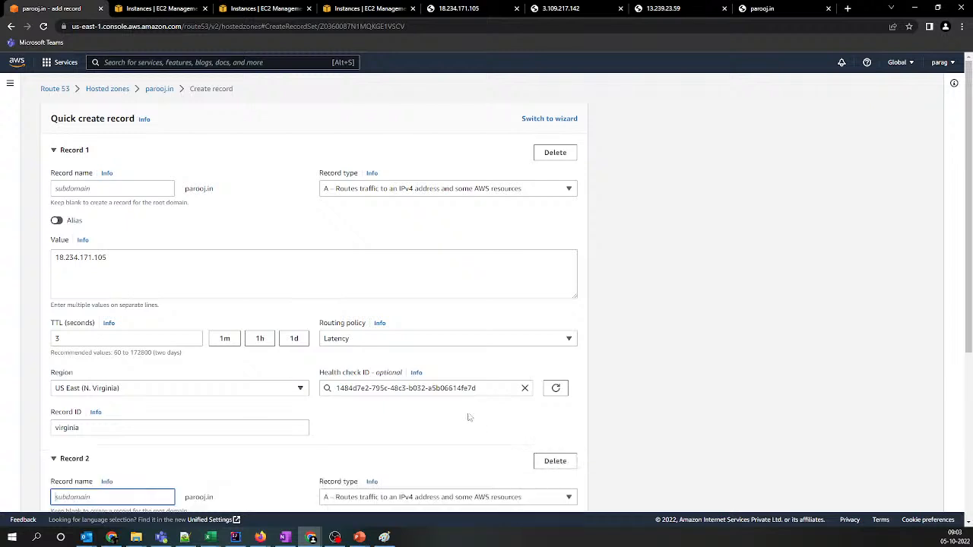
pyautogui.scroll(-2, 456, 410)
pyautogui.scroll(-2, 451, 405)
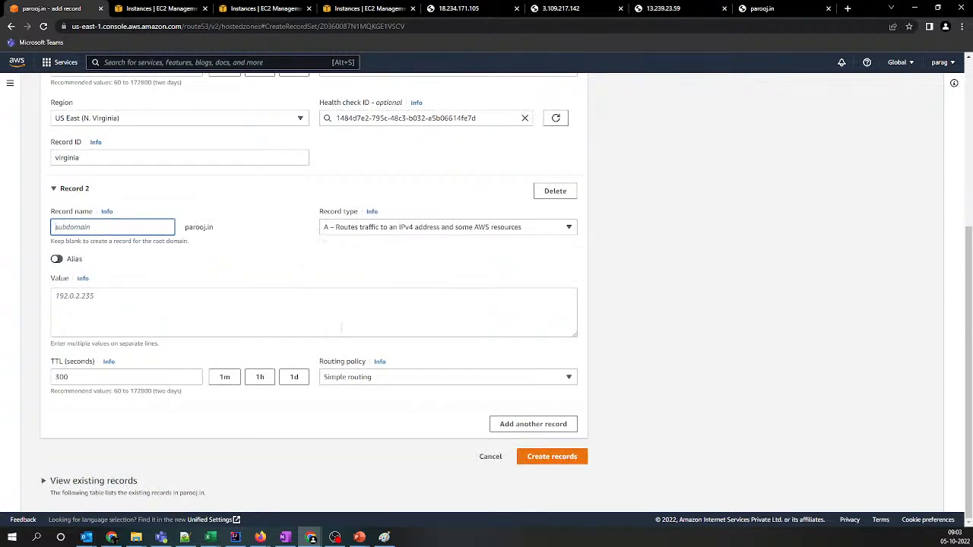
pyautogui.click(389, 378)
pyautogui.click(357, 313)
pyautogui.doubleClick(138, 378)
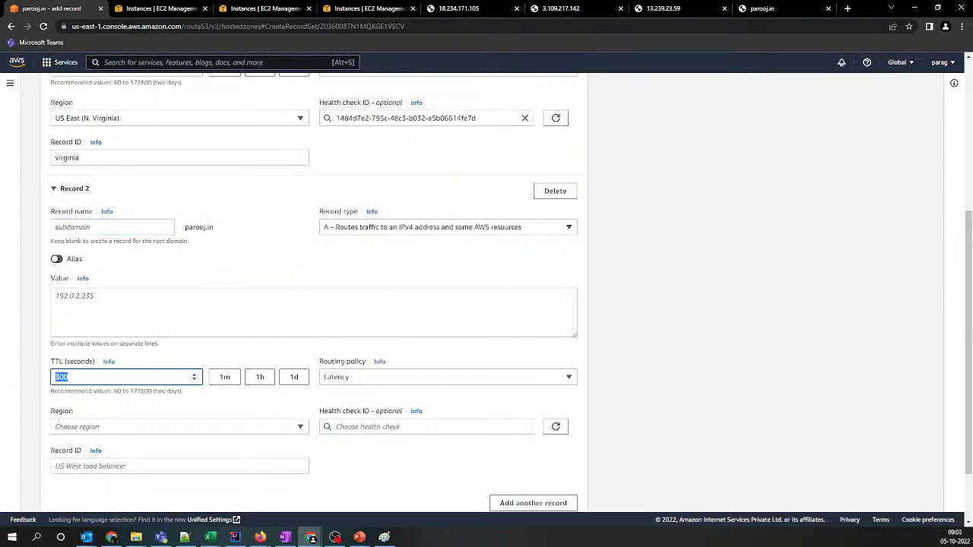
pyautogui.write('1')
# Copy 3.109.217.142 from the Notepad++ list into Record 2's value and assign the Mumbai health check
pyautogui.hotkey('alt', 'Tab')
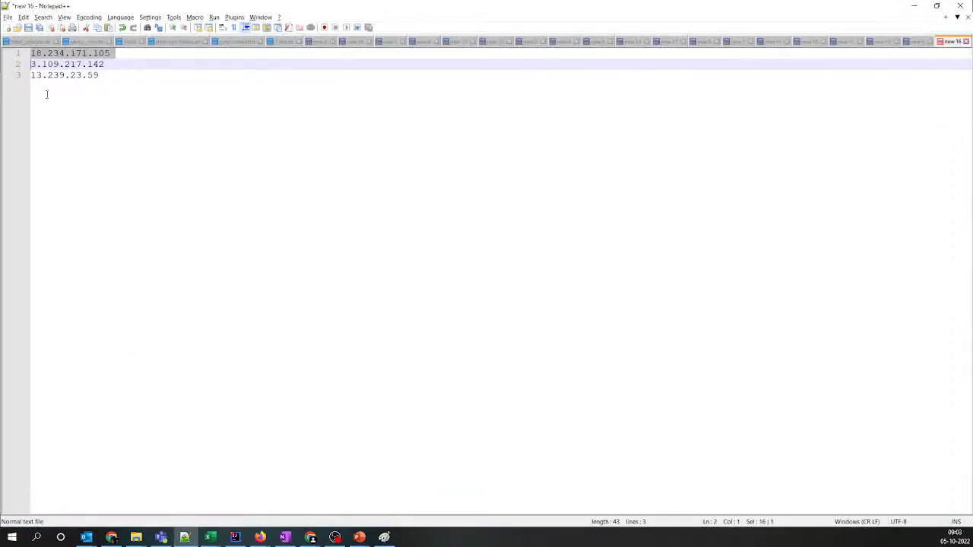
pyautogui.click(12, 66)
pyautogui.hotkey('ctrl', 'c')
pyautogui.hotkey('alt', 'Tab')
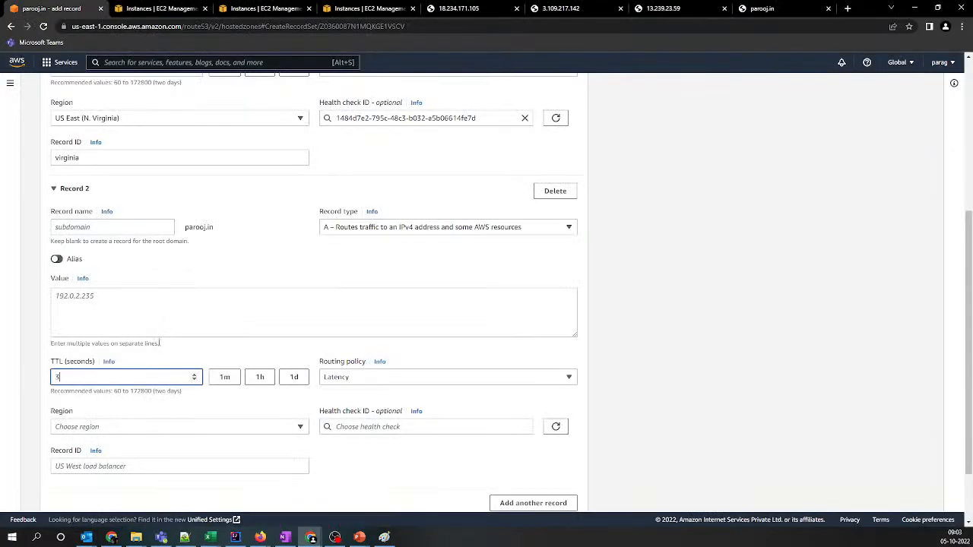
pyautogui.click(129, 315)
pyautogui.hotkey('ctrl', 'v')
pyautogui.click(365, 428)
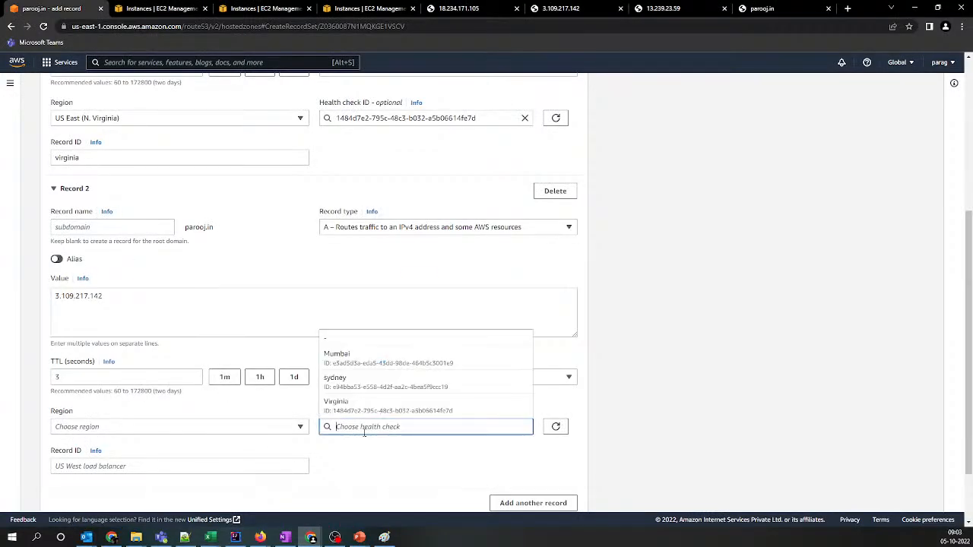
pyautogui.click(370, 348)
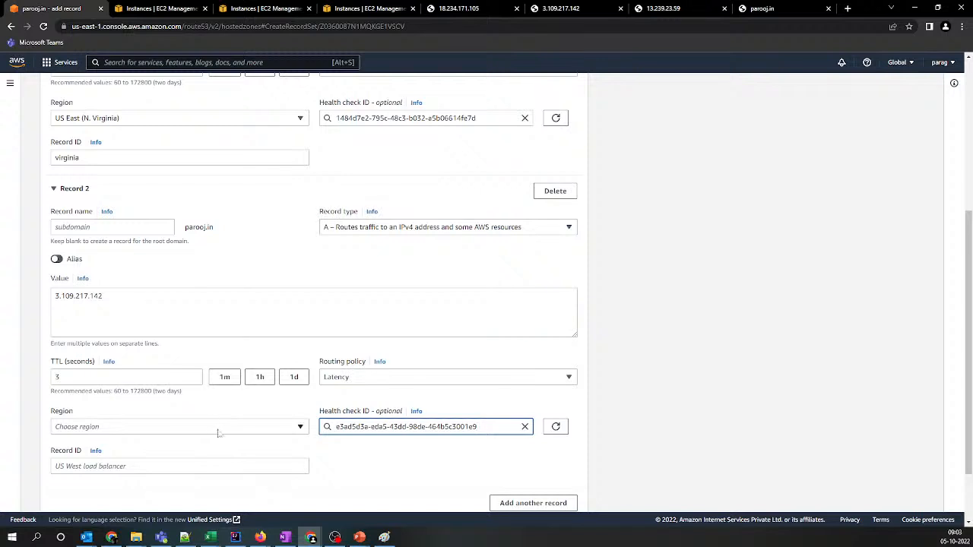
# Set Record 2's region to Asia Pacific (Mumbai) and its record ID to mumbai
pyautogui.click(215, 427)
pyautogui.write('mumb')
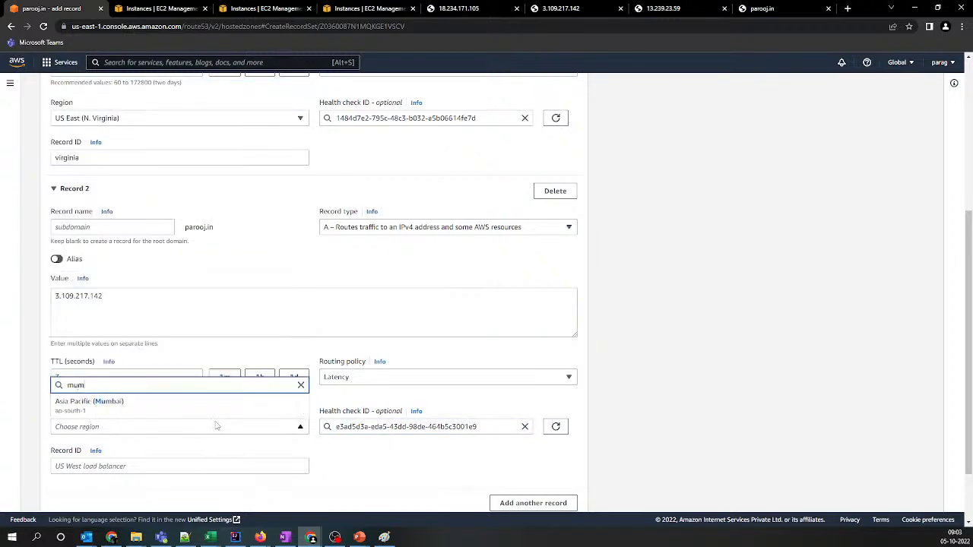
pyautogui.click(154, 411)
pyautogui.scroll(-1, 349, 459)
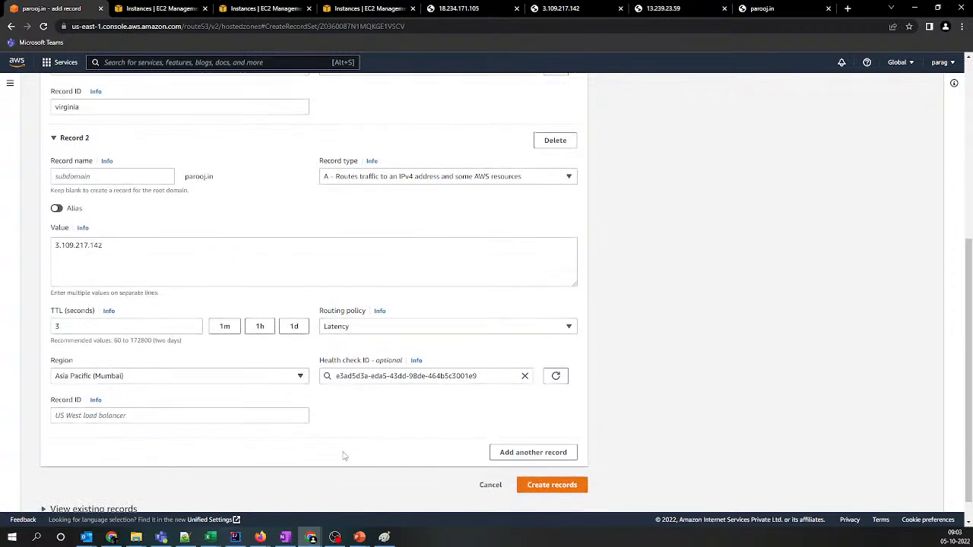
pyautogui.click(223, 416)
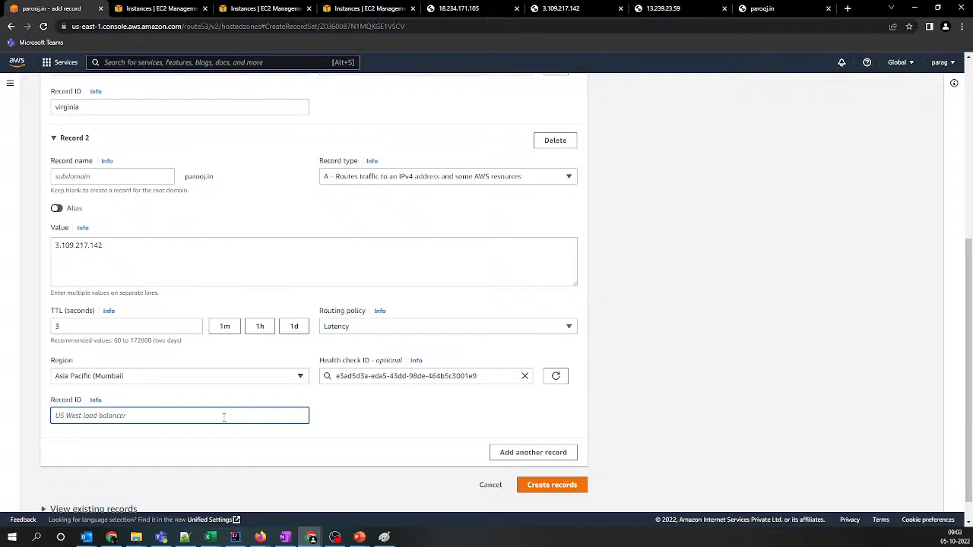
pyautogui.write('mumbai')
# Add a third record with the Latency routing policy and a TTL of 3 seconds
pyautogui.click(502, 453)
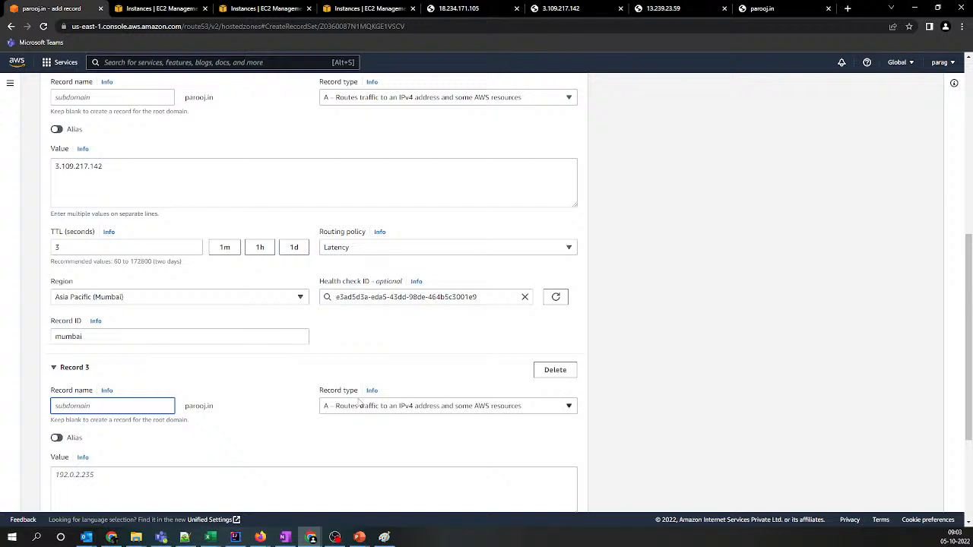
pyautogui.scroll(-2, 359, 403)
pyautogui.scroll(-1, 359, 398)
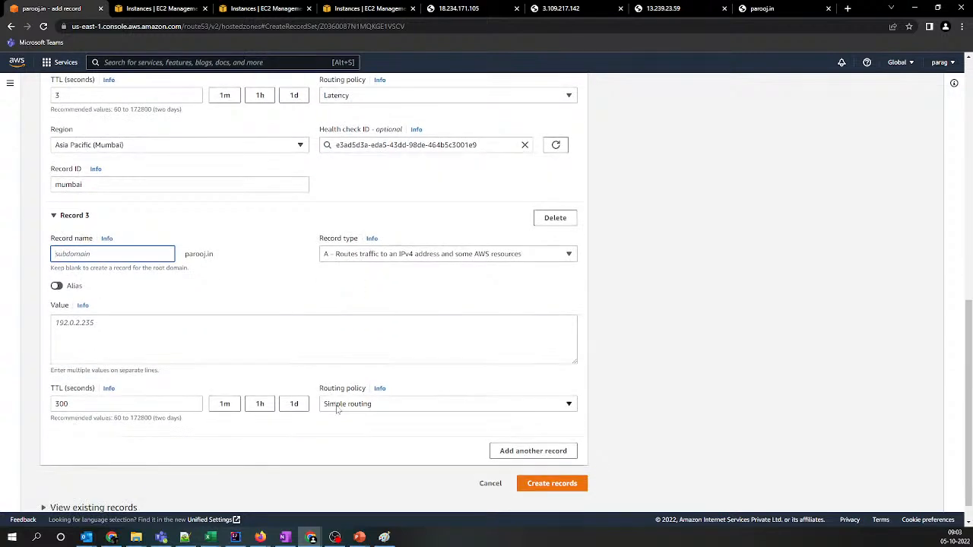
pyautogui.click(342, 402)
pyautogui.click(352, 343)
pyautogui.click(108, 401)
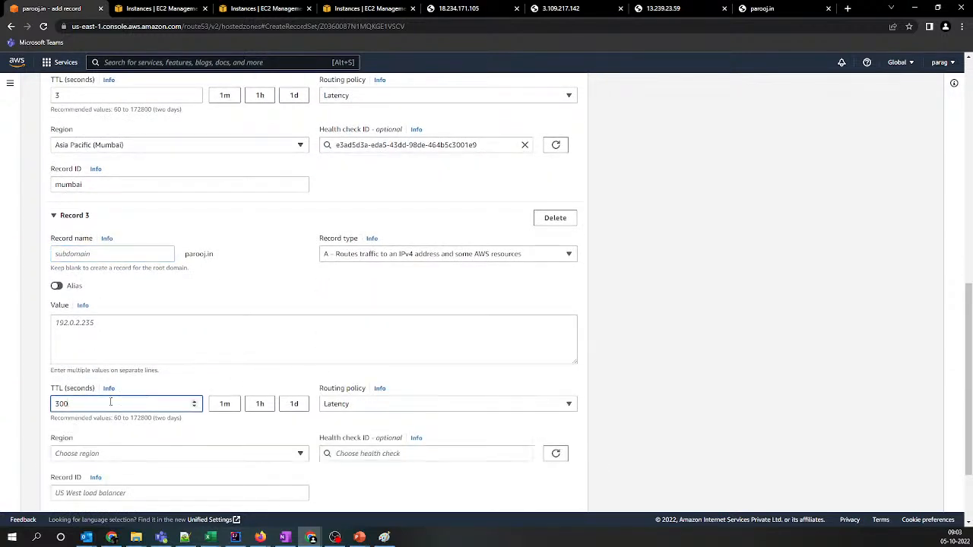
pyautogui.hotkey('ctrl', 'a')
pyautogui.write('3')
pyautogui.click(250, 378)
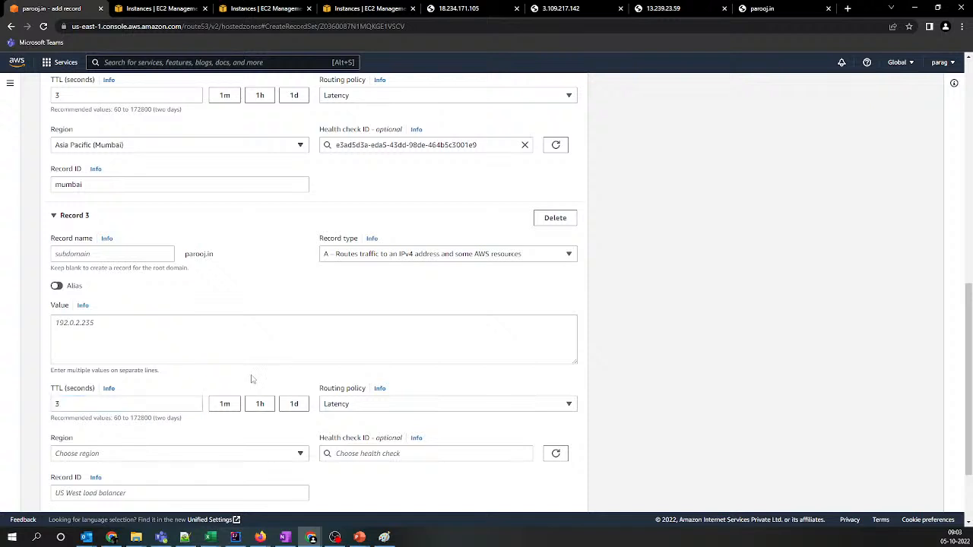
# Assign the sydney health check to Record 3 and set its region to Asia Pacific (Sydney)
pyautogui.scroll(-1, 269, 384)
pyautogui.click(422, 405)
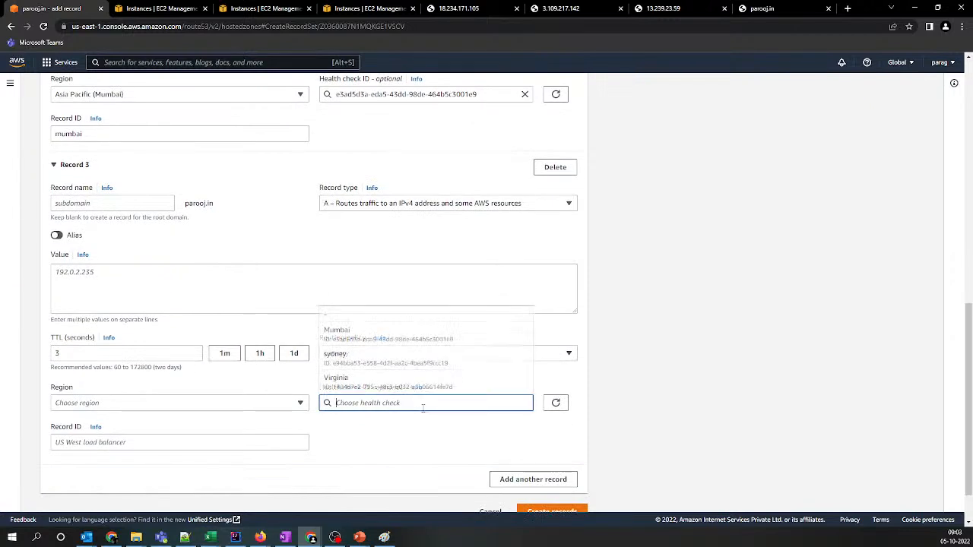
pyautogui.click(393, 359)
pyautogui.click(233, 407)
pyautogui.write('syd')
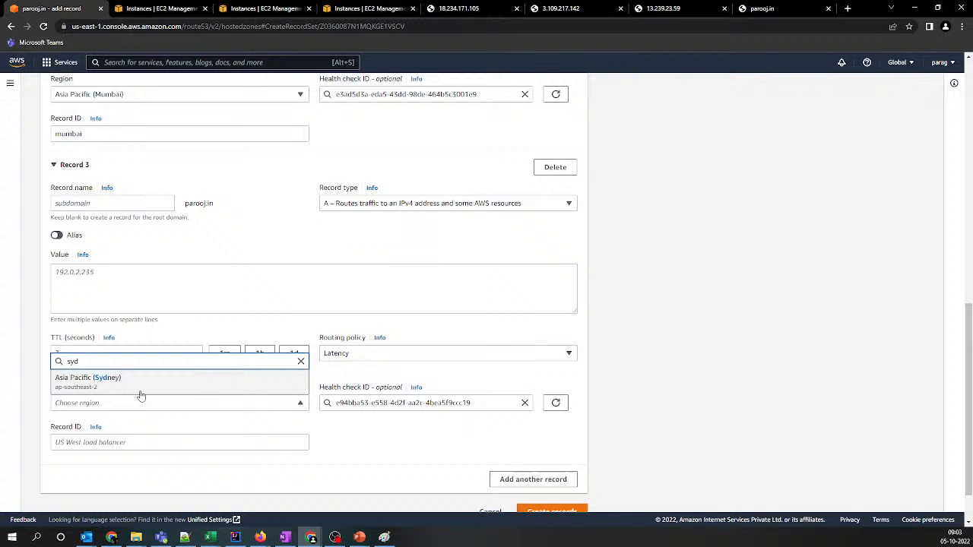
pyautogui.click(99, 380)
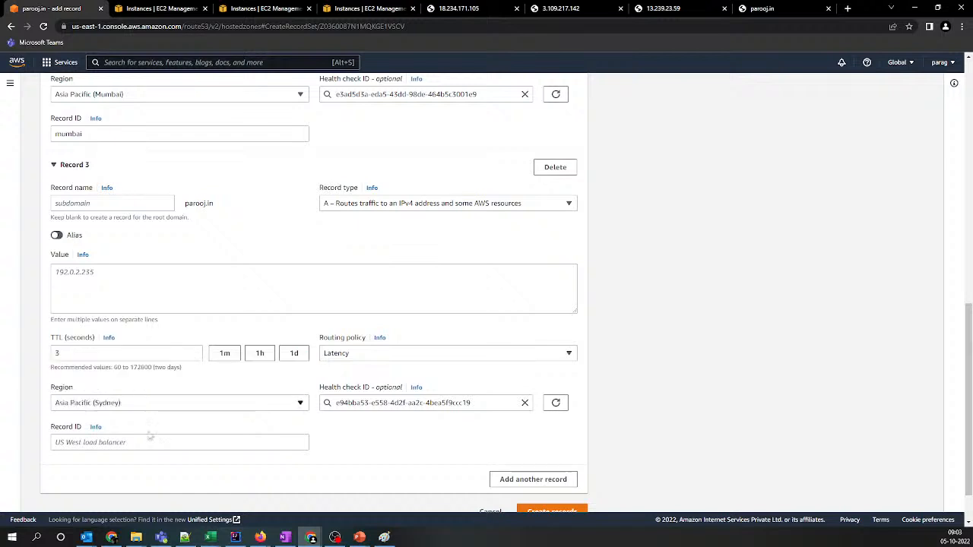
# Set Record 3's record ID to sydney
pyautogui.click(152, 442)
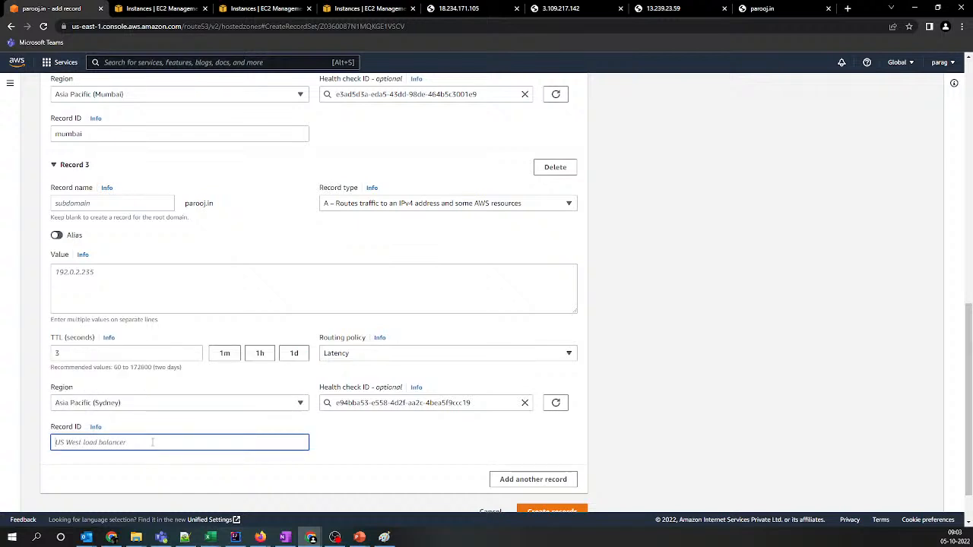
pyautogui.write('sydney')
pyautogui.scroll(2, 376, 435)
pyautogui.scroll(-3, 377, 435)
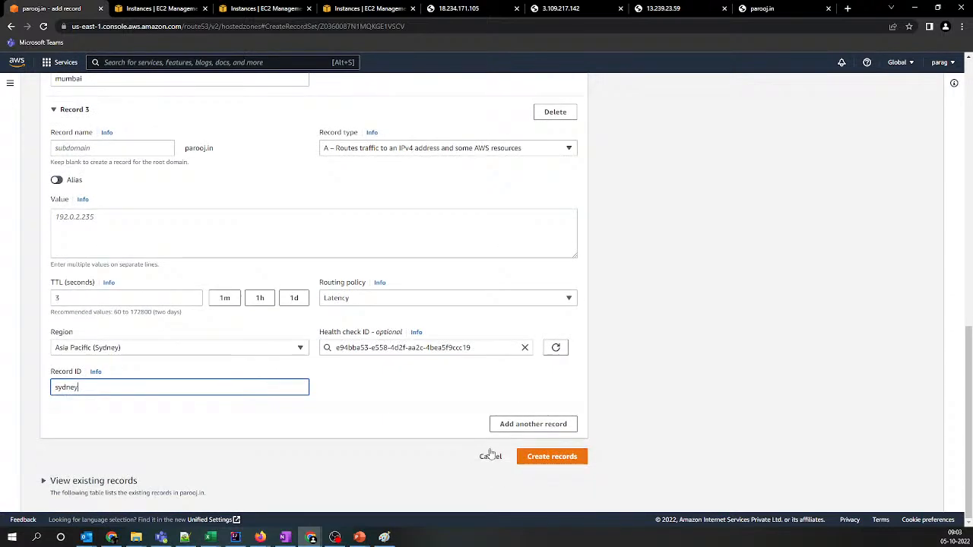
pyautogui.click(532, 458)
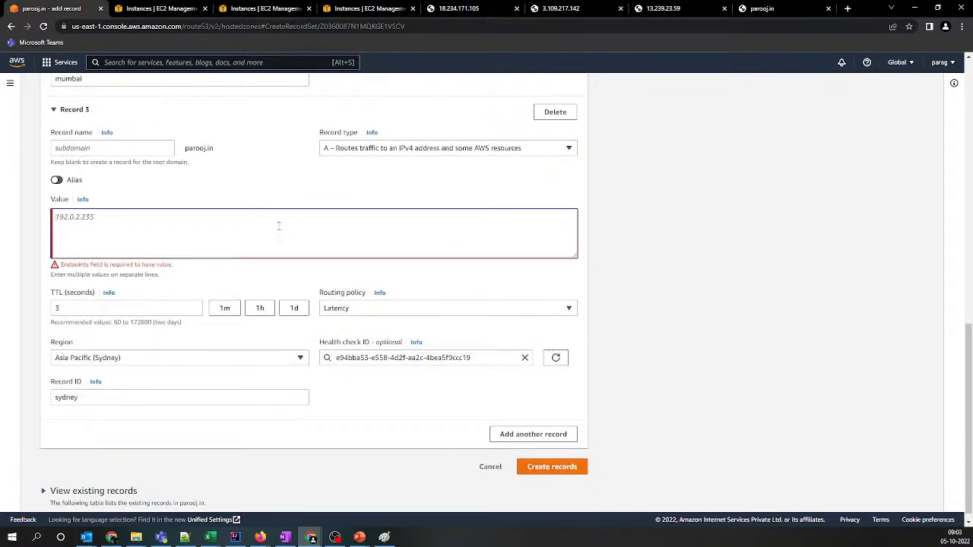
pyautogui.write('3.109.217.142')
pyautogui.scroll(5, 372, 390)
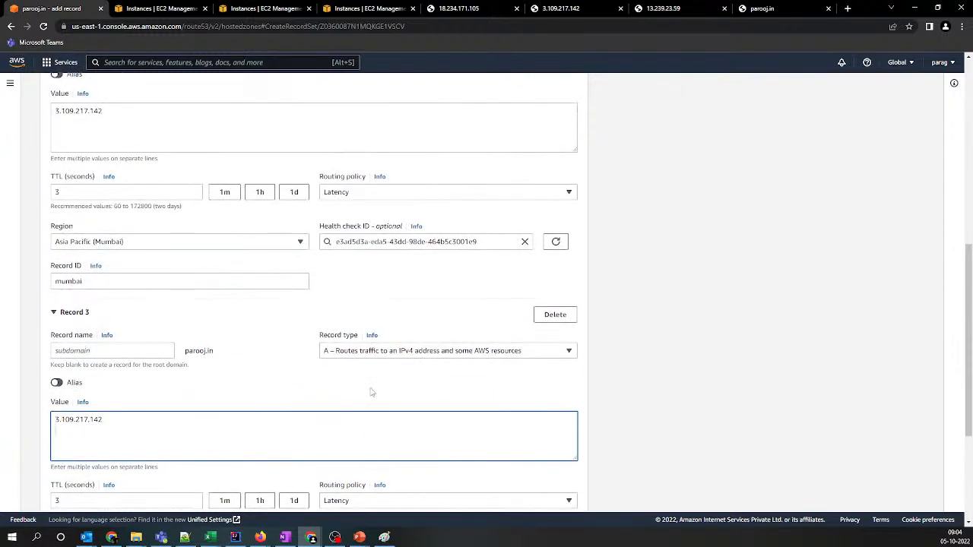
# Copy 13.239.23.59 from the Notepad++ list into Record 3's value and create the latency records
pyautogui.hotkey('alt', 'Tab')
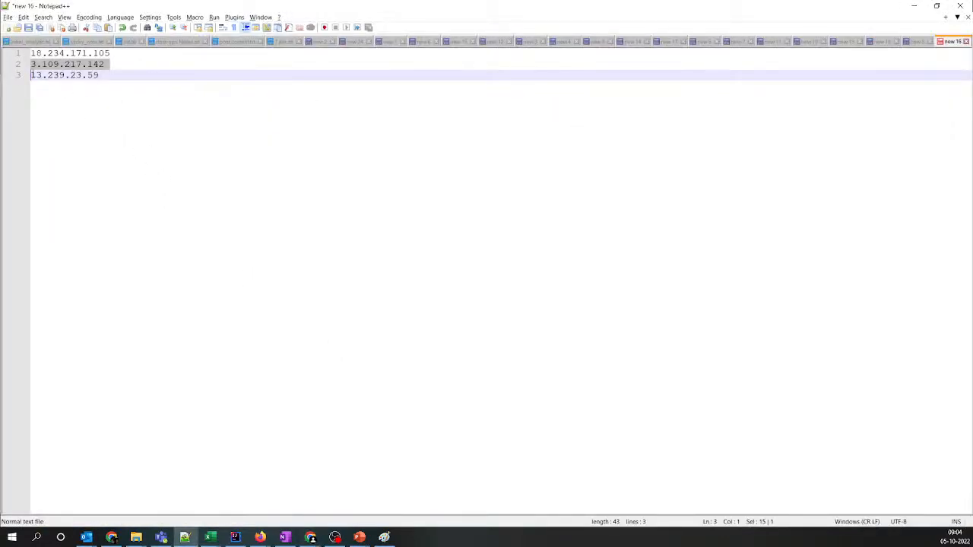
pyautogui.click(18, 76)
pyautogui.hotkey('ctrl', 'c')
pyautogui.hotkey('alt', 'Tab')
pyautogui.scroll(-1, 183, 406)
pyautogui.moveTo(114, 421); pyautogui.dragTo(12, 404)
pyautogui.hotkey('ctrl', 'v')
pyautogui.scroll(-3, 300, 475)
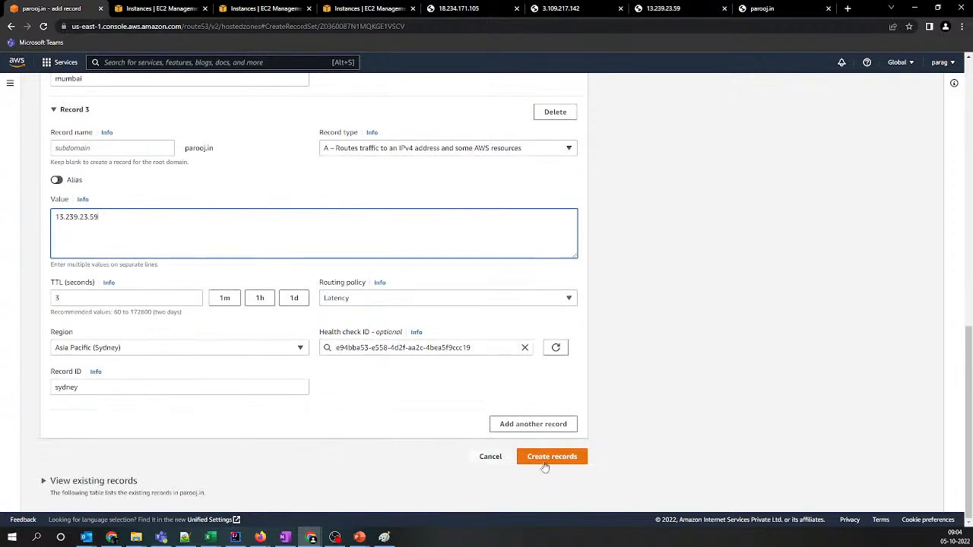
pyautogui.click(553, 457)
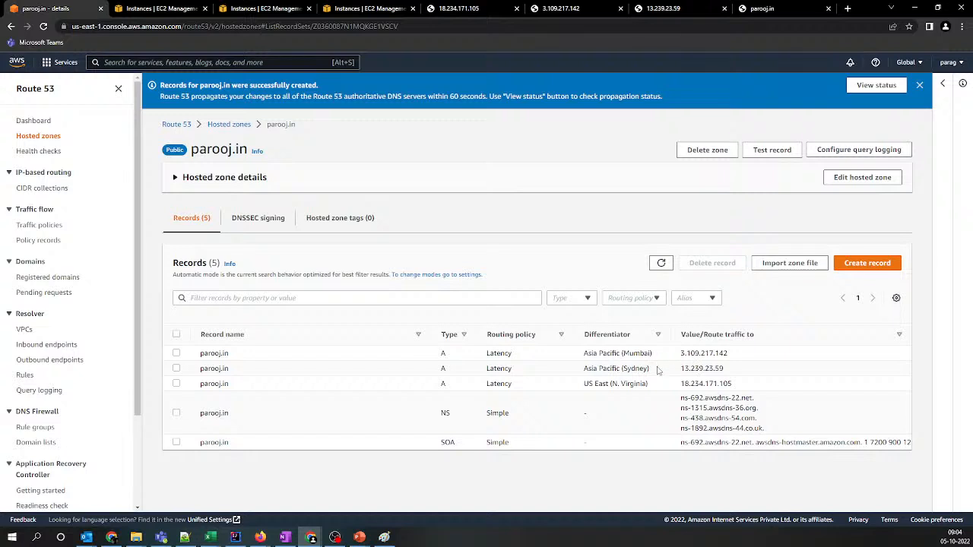
# Review the regions and IP addresses of the latency A records in the parooj.in hosted zone
pyautogui.moveTo(731, 385); pyautogui.dragTo(216, 354)
pyautogui.moveTo(623, 353); pyautogui.dragTo(647, 384)
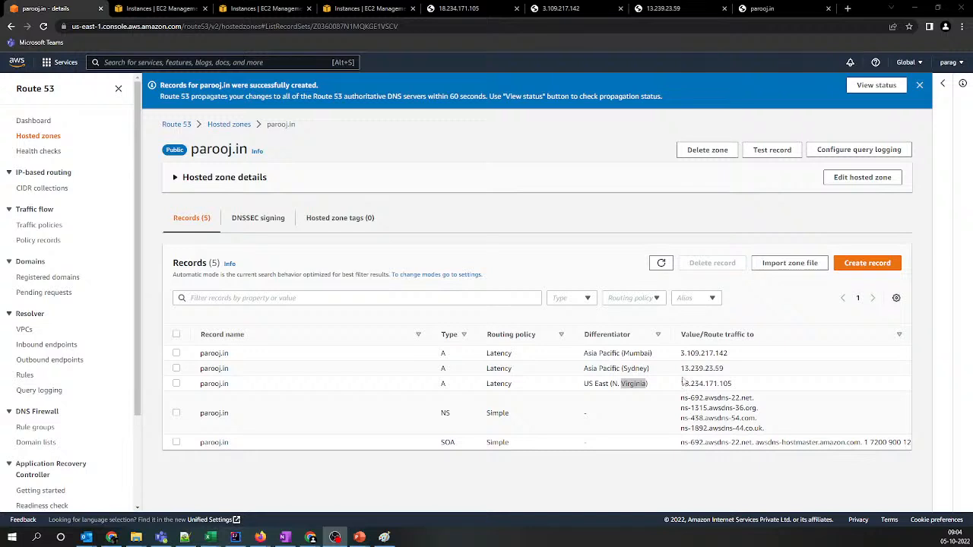
pyautogui.doubleClick(690, 353)
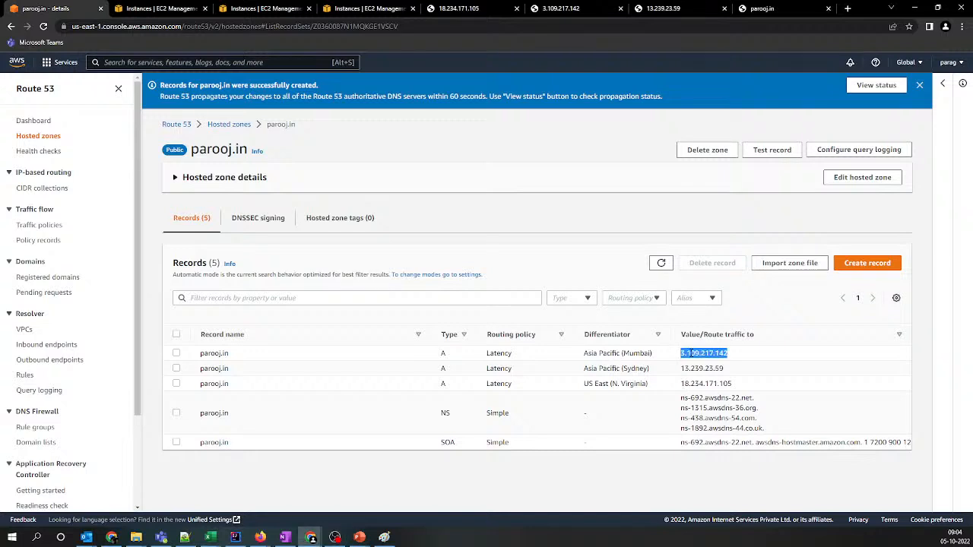
# Check which regional server answers parooj.in in Chrome, a private Firefox window and the regular Firefox window, reloading the site in the regular one
pyautogui.click(758, 9)
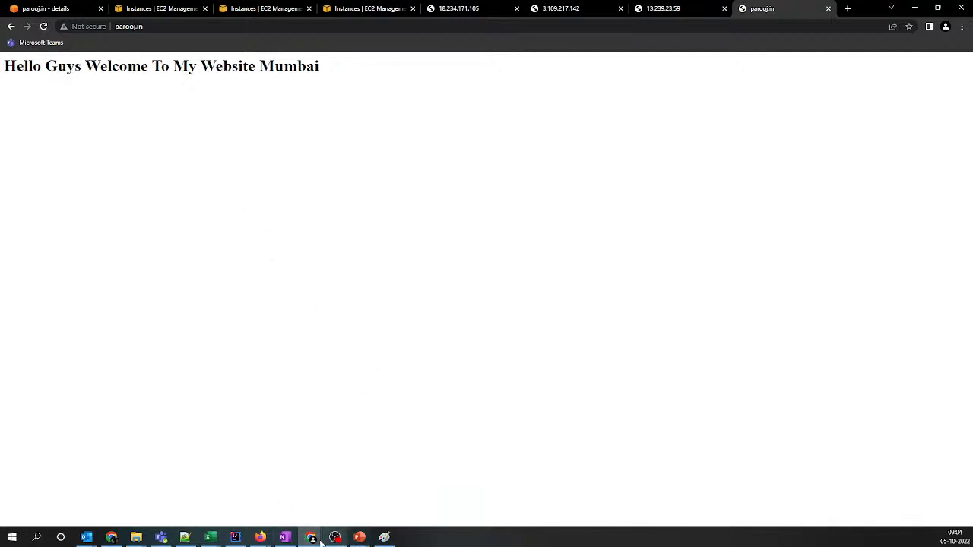
pyautogui.moveTo(260, 537)
pyautogui.click(304, 510)
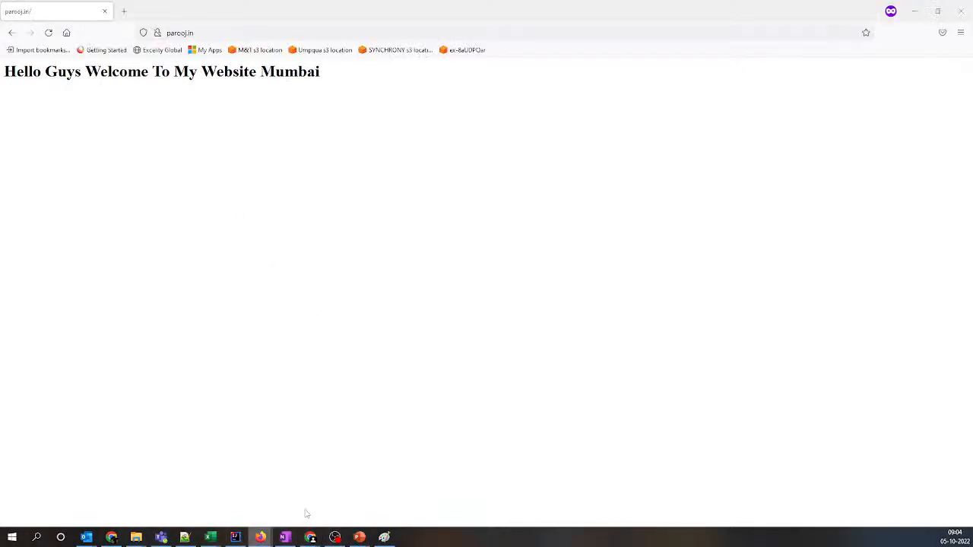
pyautogui.click(231, 509)
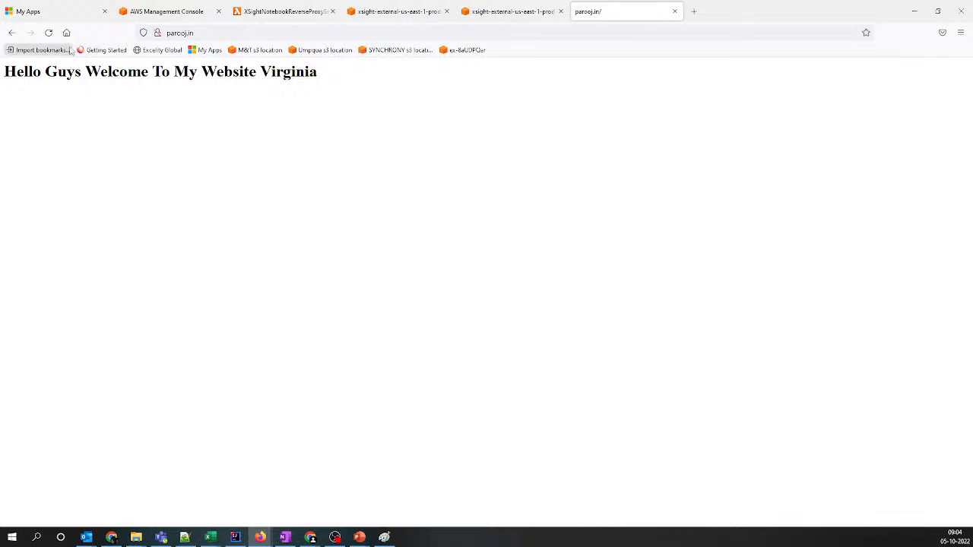
pyautogui.click(225, 33)
pyautogui.press('Return')
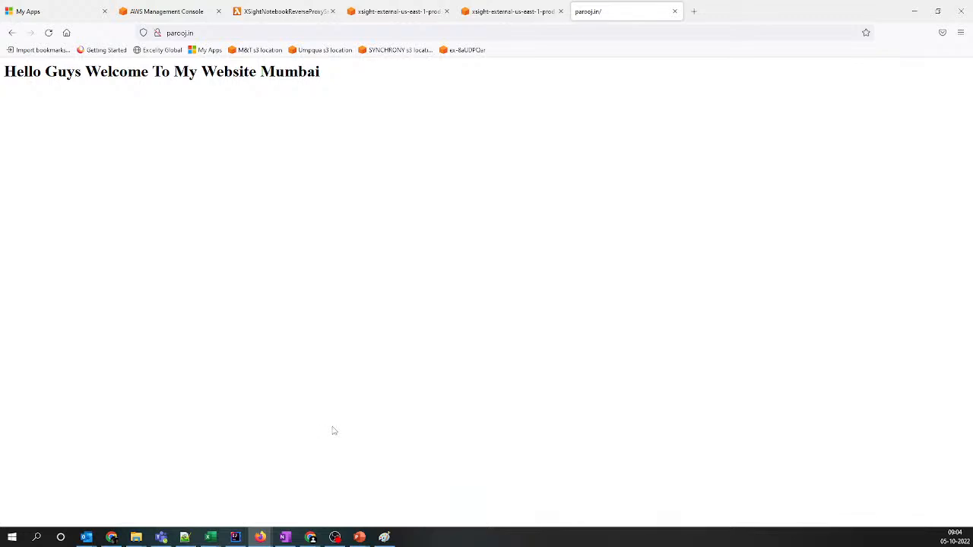
pyautogui.click(906, 15)
# Switch to Chrome and search Google for "proxy server" in a new tab
pyautogui.click(111, 537)
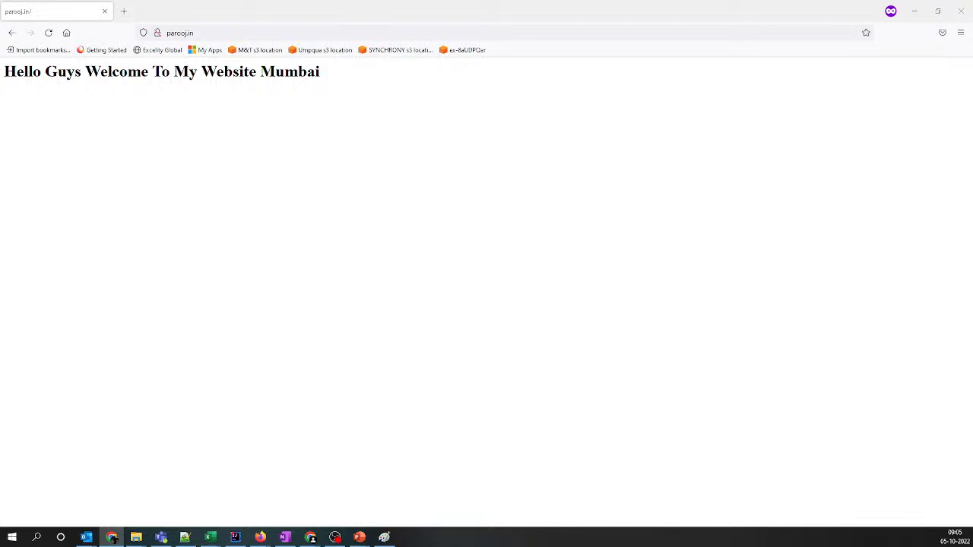
pyautogui.moveTo(260, 537)
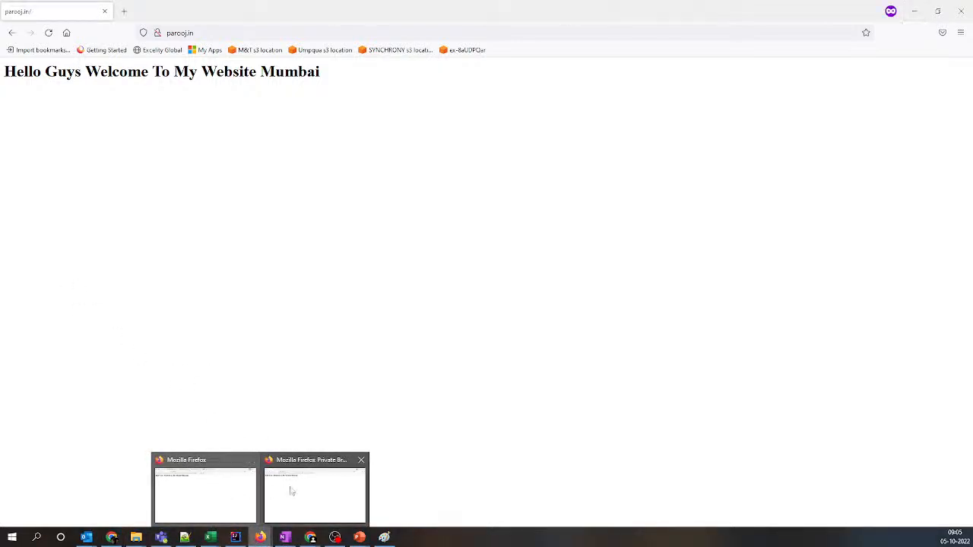
pyautogui.moveTo(310, 537)
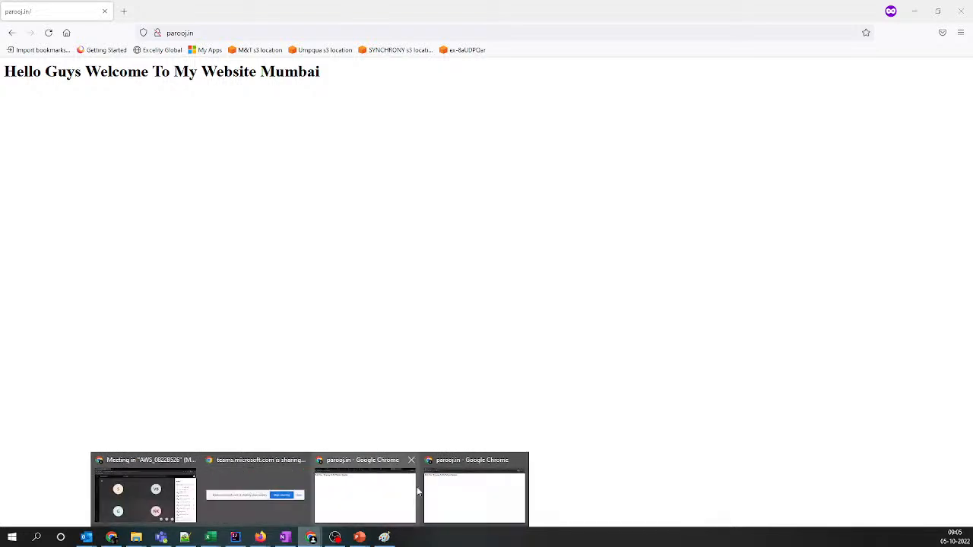
pyautogui.click(403, 490)
pyautogui.click(854, 6)
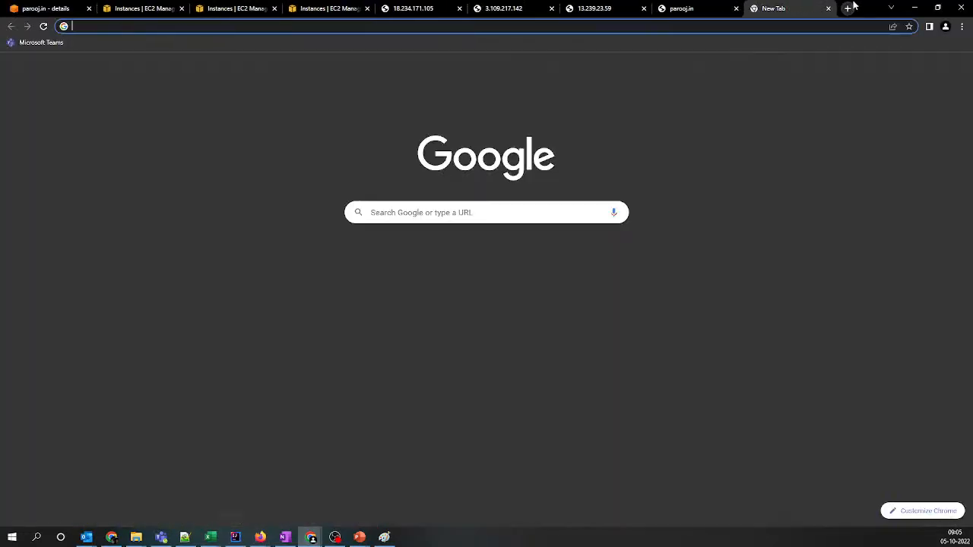
pyautogui.write('proxy')
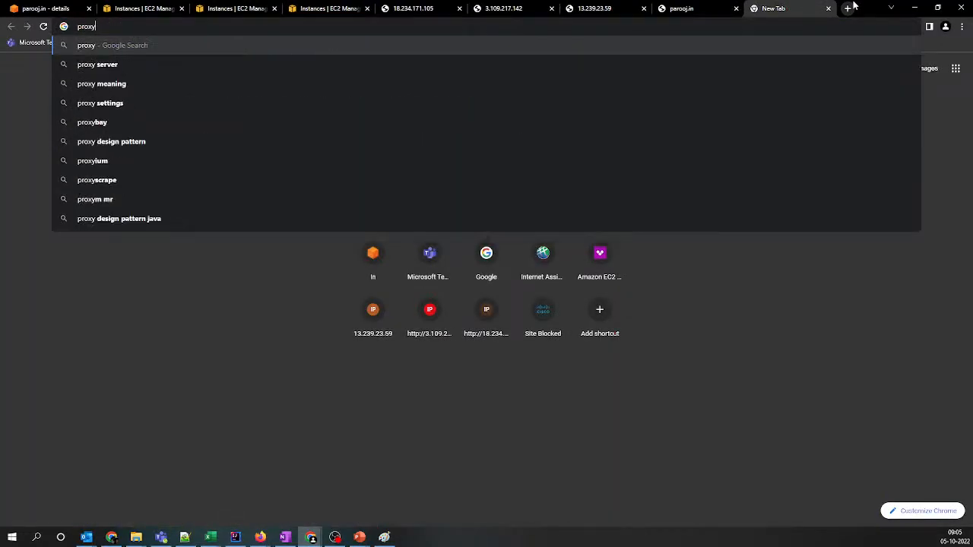
pyautogui.press('Down')
pyautogui.press('Return')
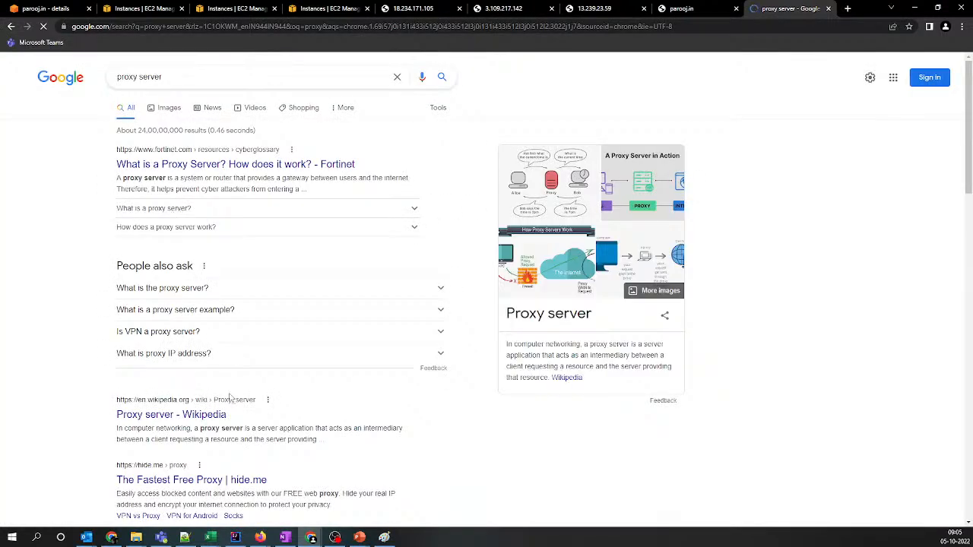
# Try the hide.me free proxy from the search results and return to the results page
pyautogui.scroll(-2, 225, 259)
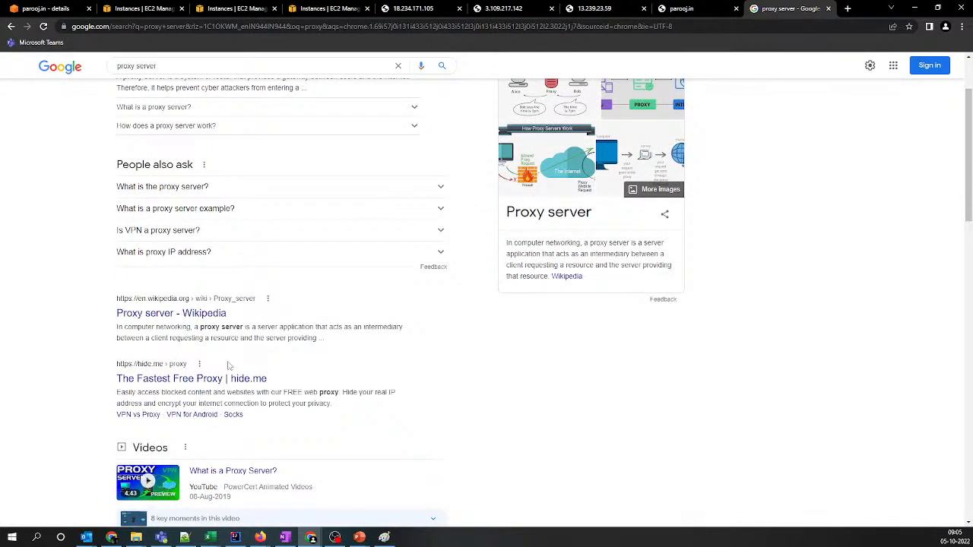
pyautogui.click(218, 383)
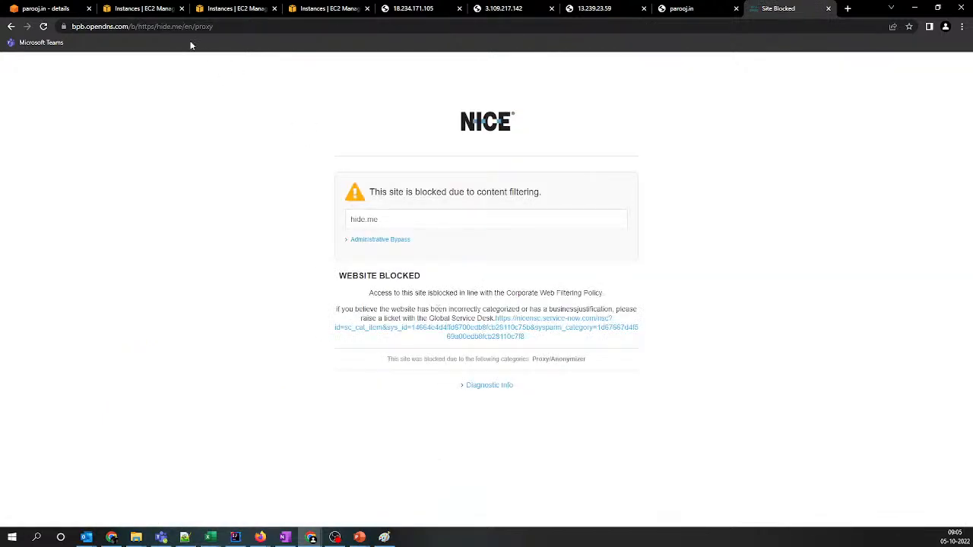
pyautogui.click(11, 26)
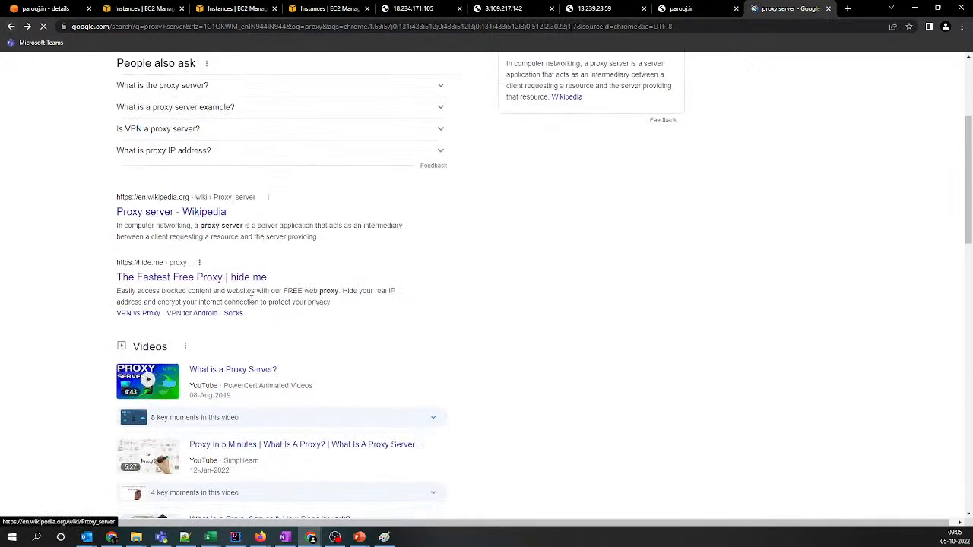
# Check PCMag's proxy server definition and its encyclopedia terms starting with A, and return to the search results
pyautogui.scroll(-4, 251, 298)
pyautogui.click(234, 344)
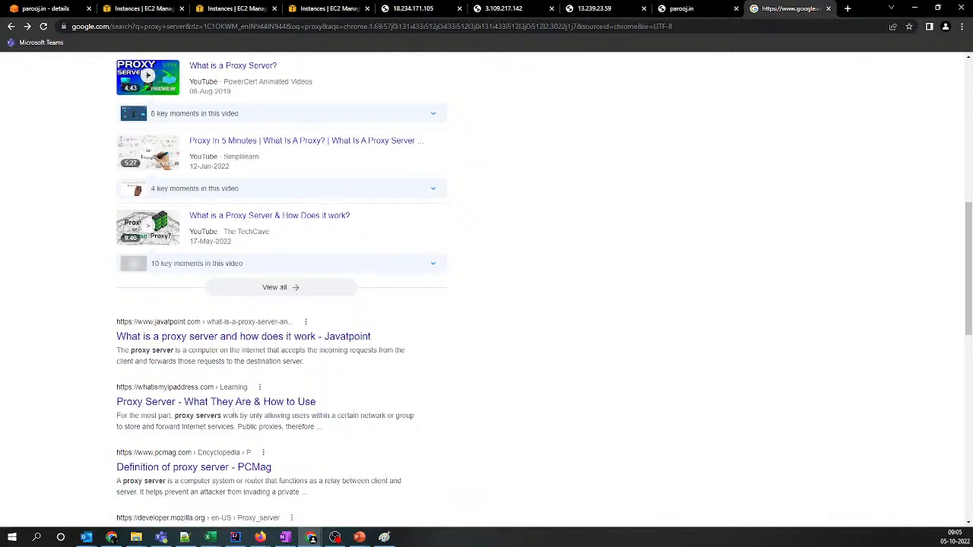
pyautogui.click(200, 466)
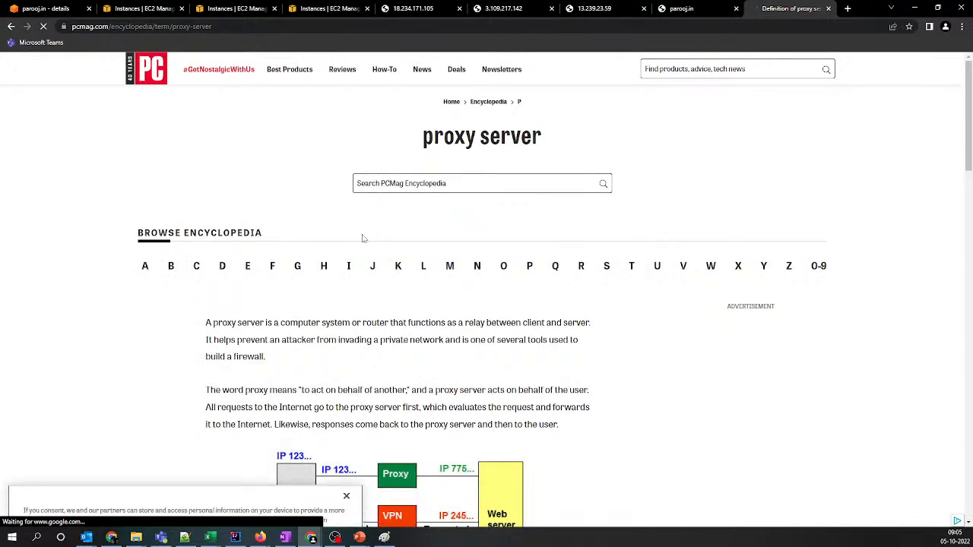
pyautogui.click(145, 267)
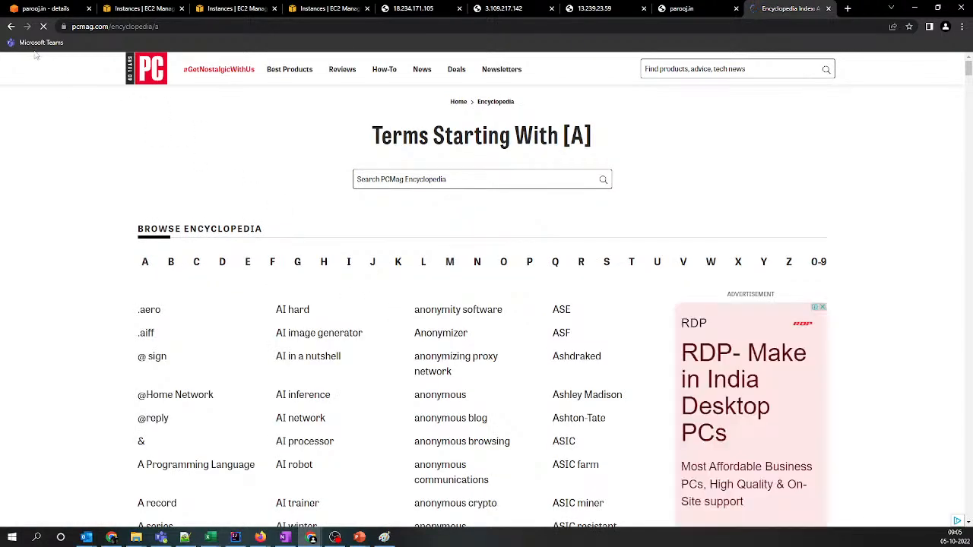
pyautogui.click(10, 30)
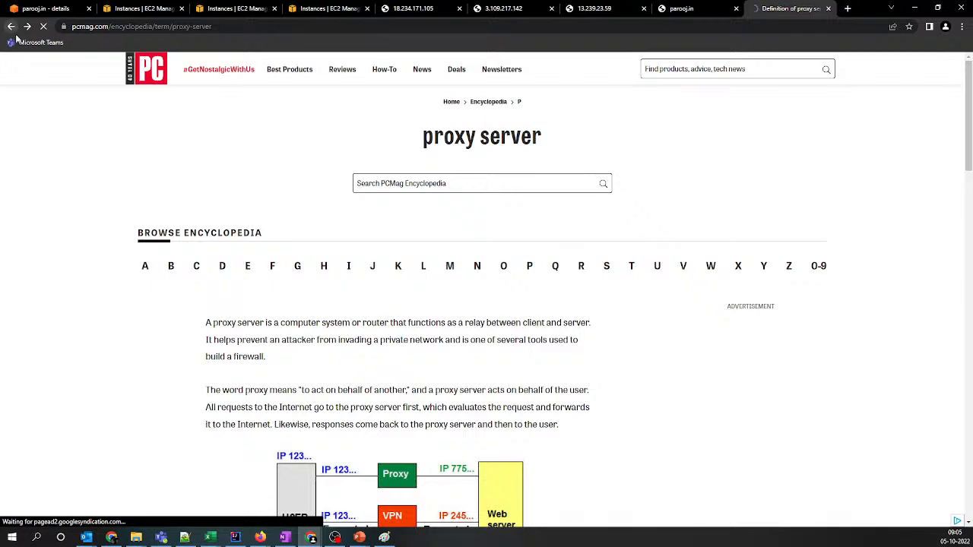
pyautogui.click(11, 30)
# Look through Fortinet's proxy server article for a usable proxy and return to the search results
pyautogui.scroll(5, 352, 324)
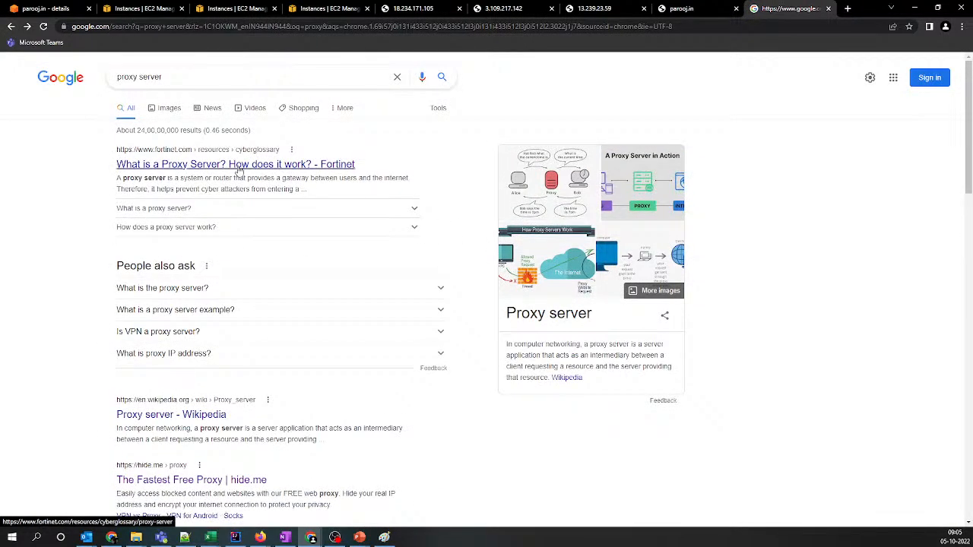
pyautogui.click(238, 165)
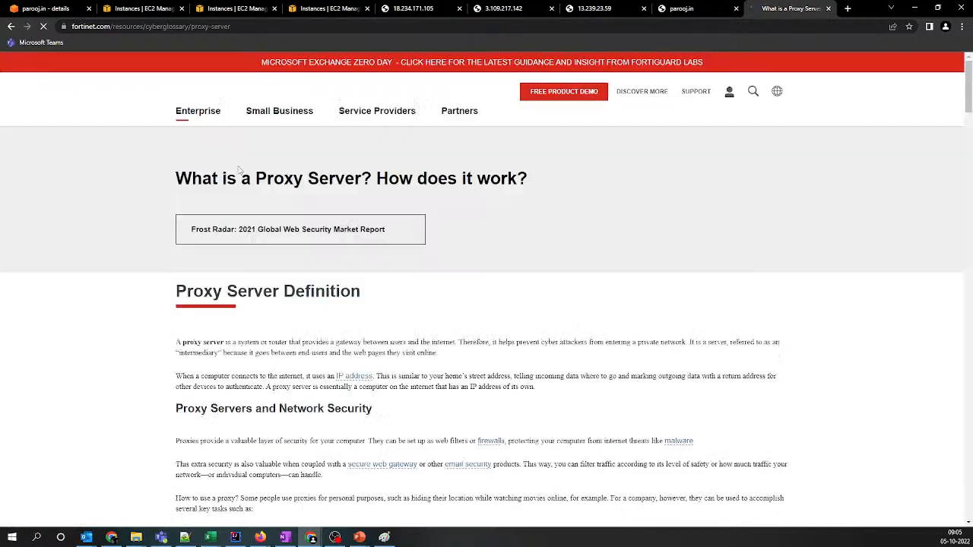
pyautogui.scroll(-9, 445, 362)
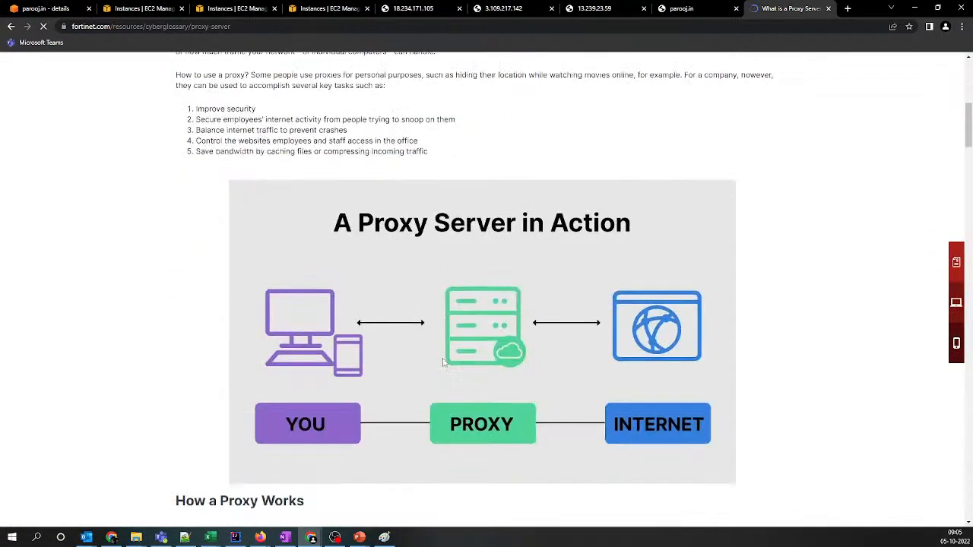
pyautogui.scroll(-6, 434, 353)
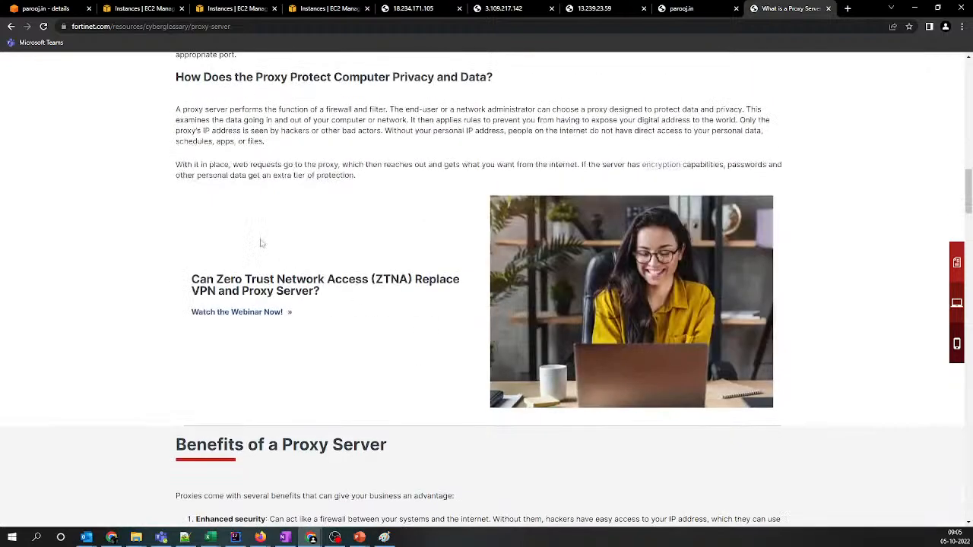
pyautogui.click(10, 28)
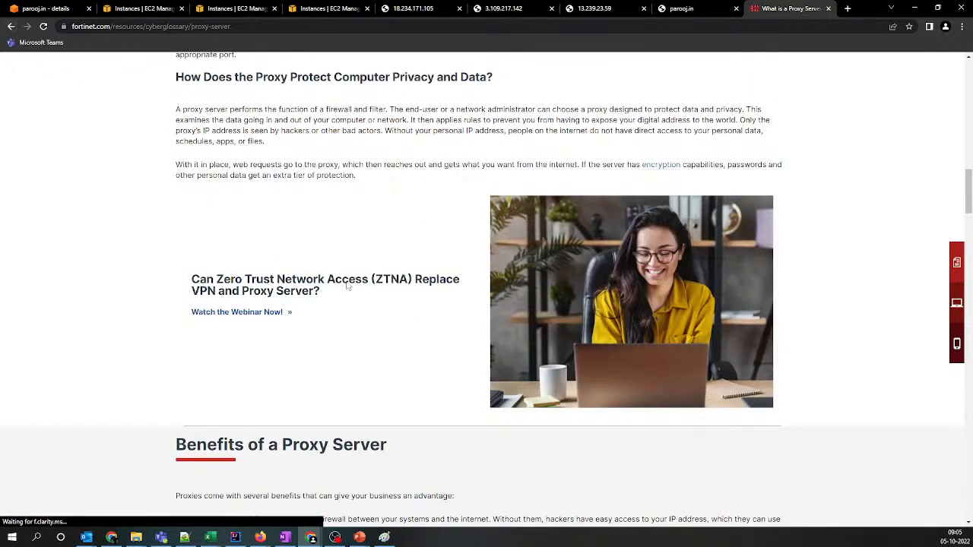
pyautogui.scroll(-12, 348, 286)
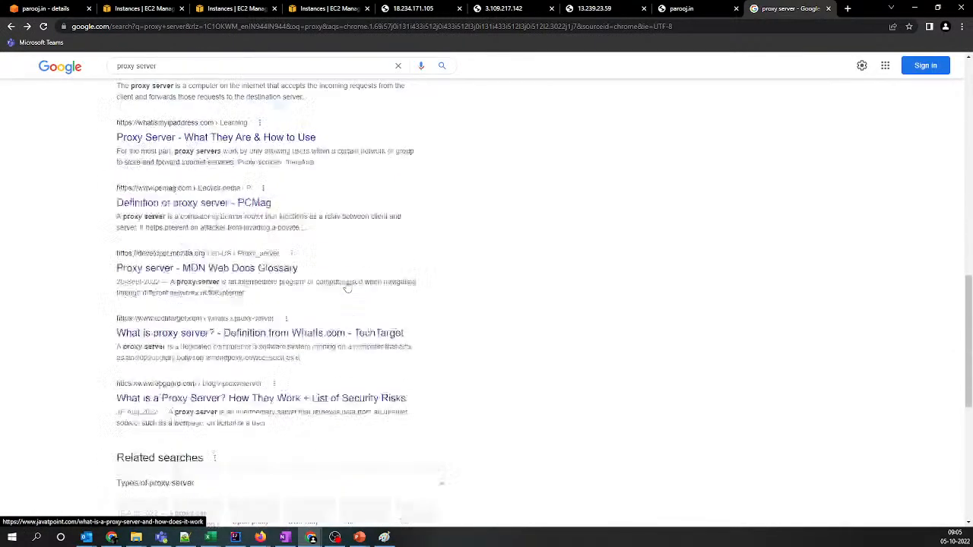
# Change the Google search to the suggested query "proxy server online"
pyautogui.scroll(15, 348, 286)
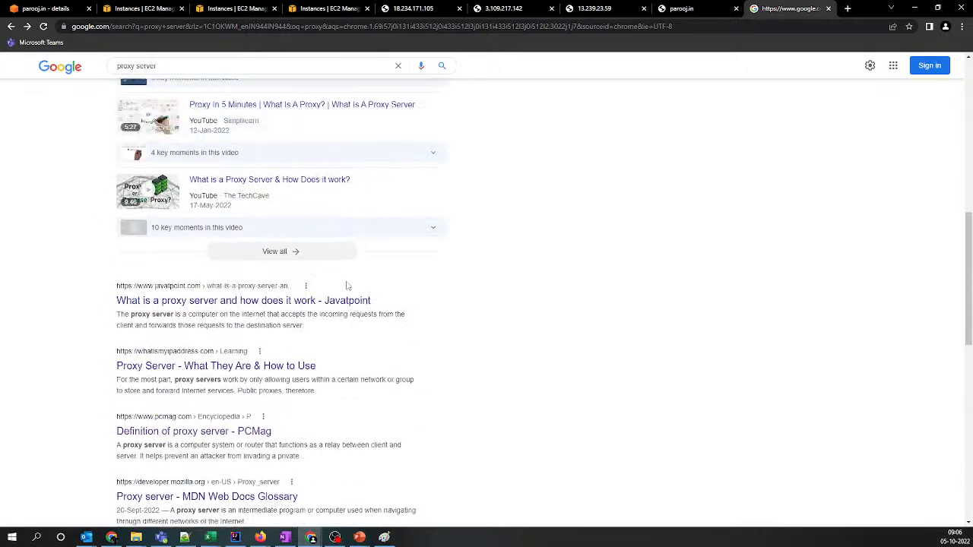
pyautogui.click(210, 73)
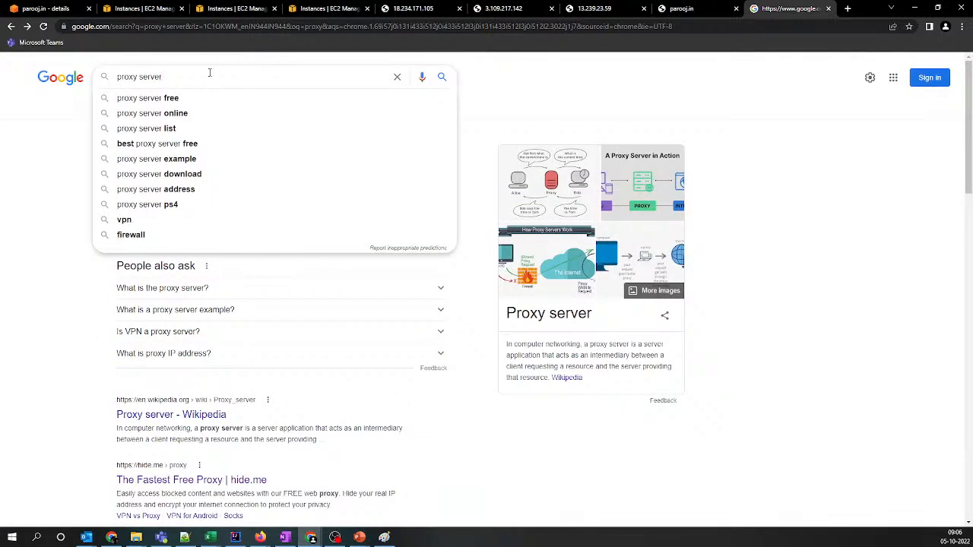
pyautogui.press('Down')
pyautogui.press('Down')
pyautogui.press('Down')
pyautogui.press('Up')
pyautogui.press('Return')
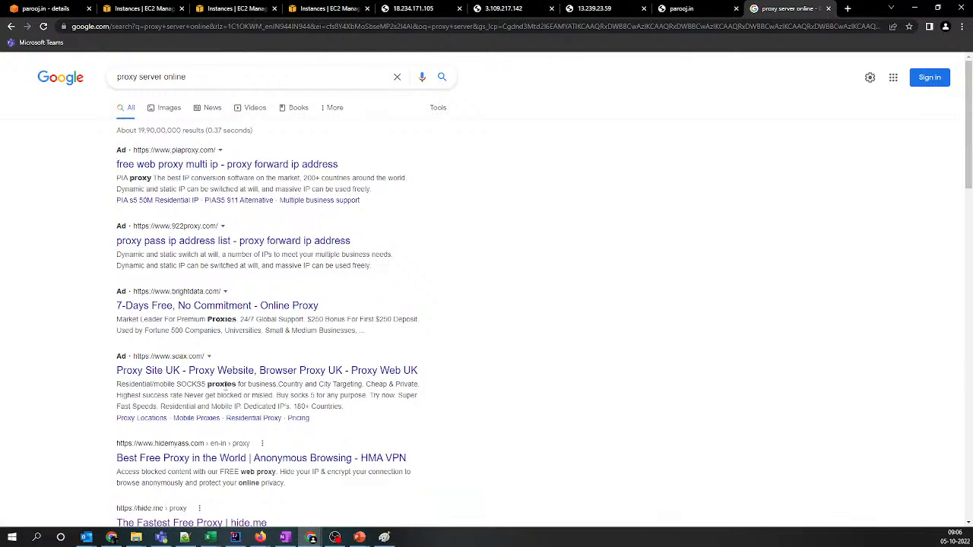
# Try the HMA VPN free proxy result from hidemyass.com in a new tab and close that tab
pyautogui.scroll(-1, 226, 385)
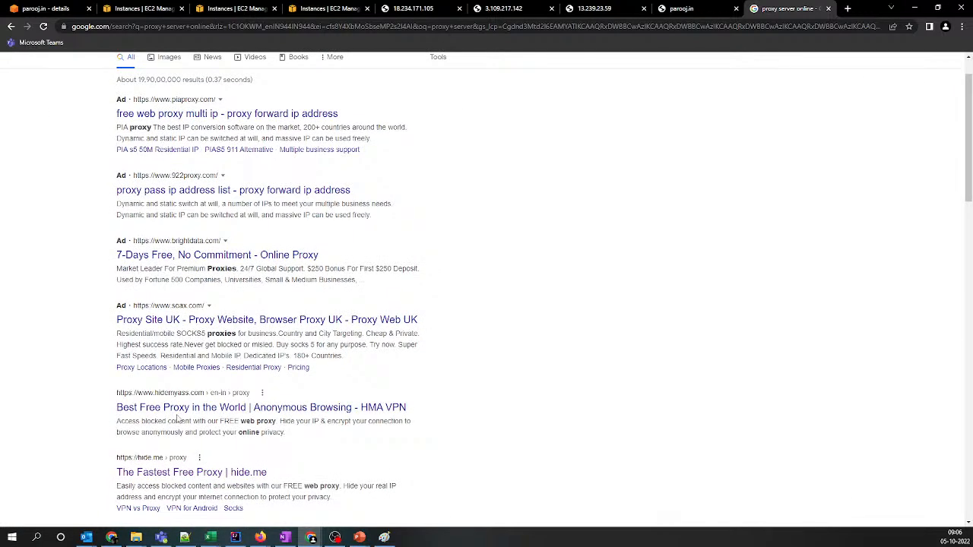
pyautogui.middleClick(183, 409)
pyautogui.click(787, 8)
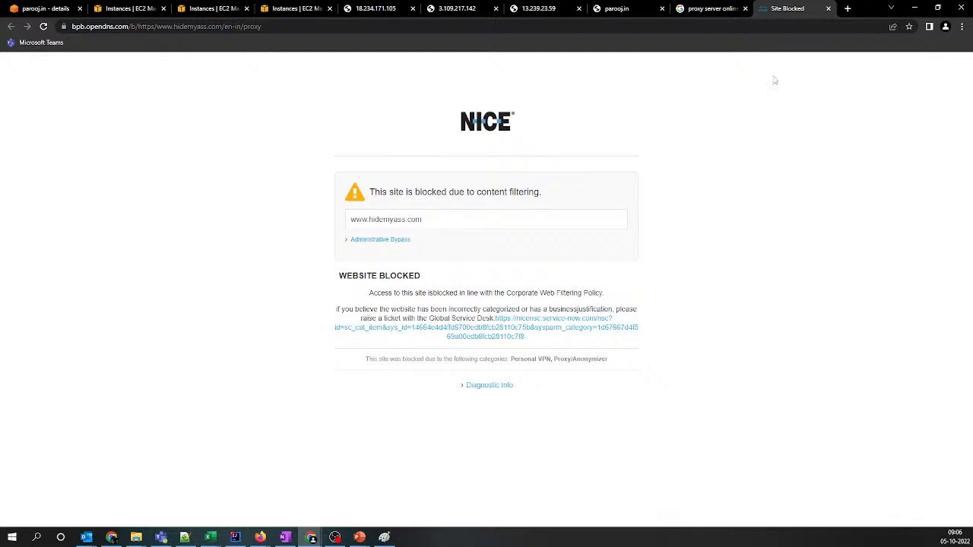
pyautogui.click(827, 9)
# Try the ProxySite.com free web proxy in a new tab, and close both it and the Google search tab
pyautogui.scroll(-2, 345, 339)
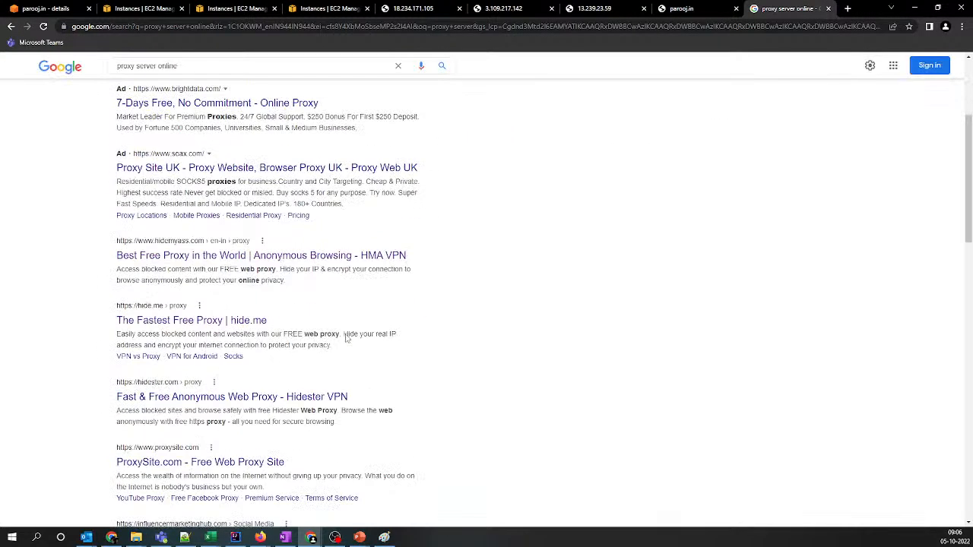
pyautogui.scroll(-3, 345, 334)
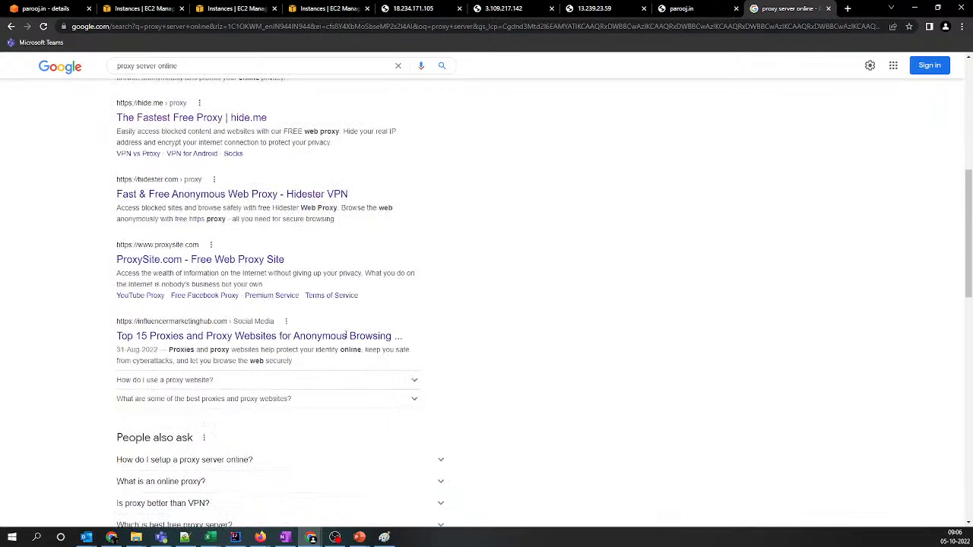
pyautogui.middleClick(200, 259)
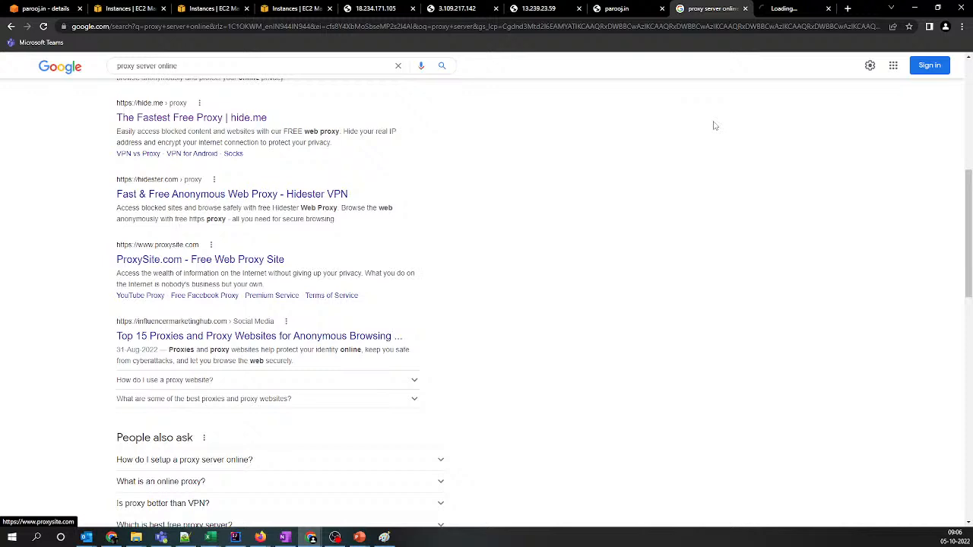
pyautogui.click(779, 8)
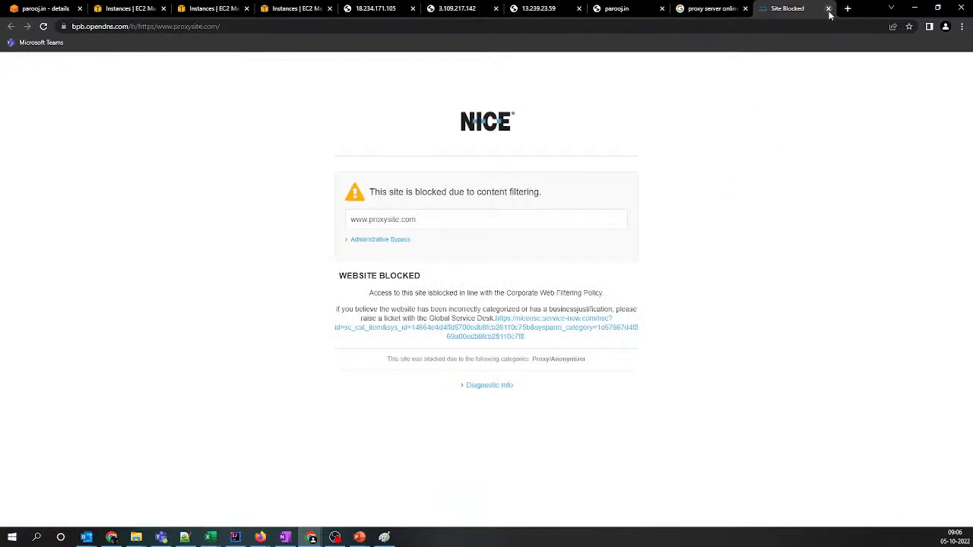
pyautogui.click(827, 9)
pyautogui.scroll(-1, 474, 316)
pyautogui.scroll(2, 471, 319)
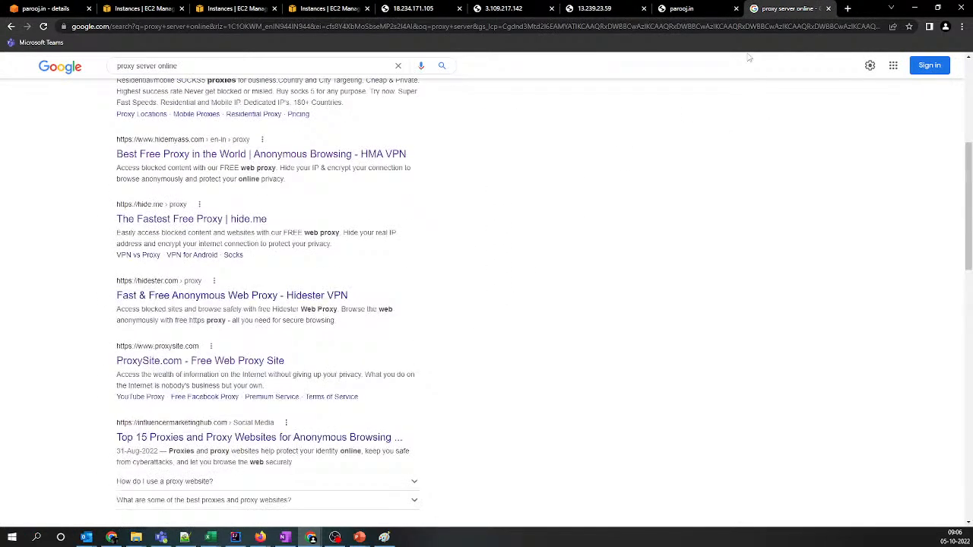
pyautogui.click(828, 8)
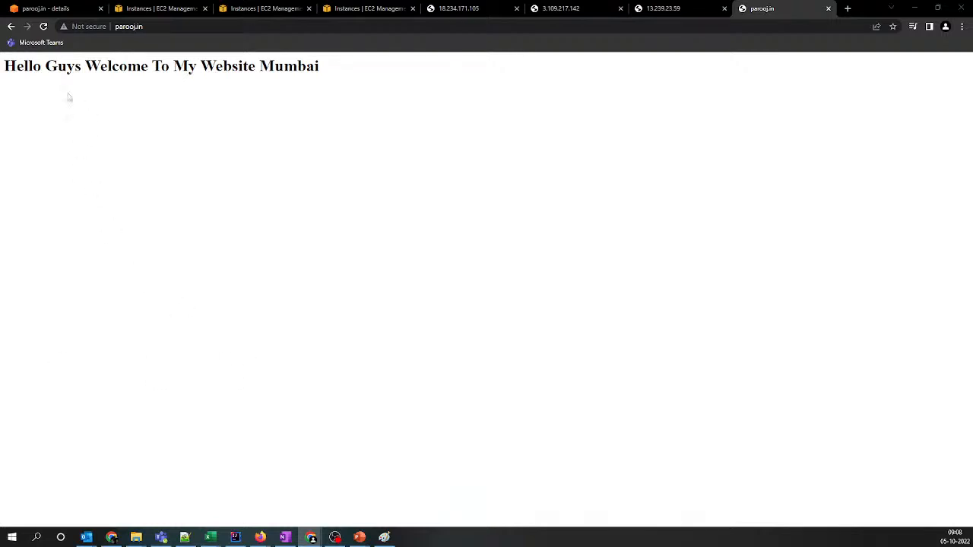
# Reload parooj.in in the regular Chrome window to test the latency routing
pyautogui.click(45, 26)
pyautogui.click(128, 27)
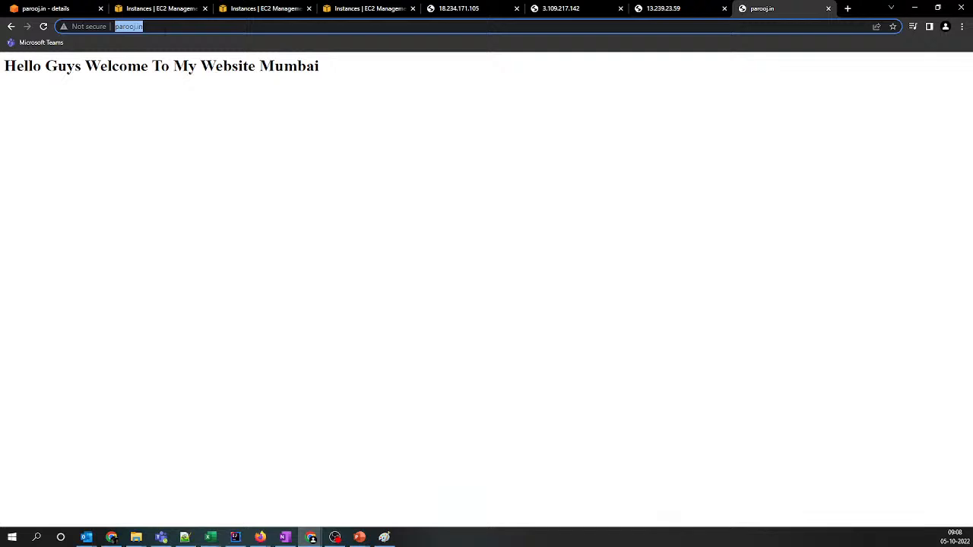
pyautogui.press('Return')
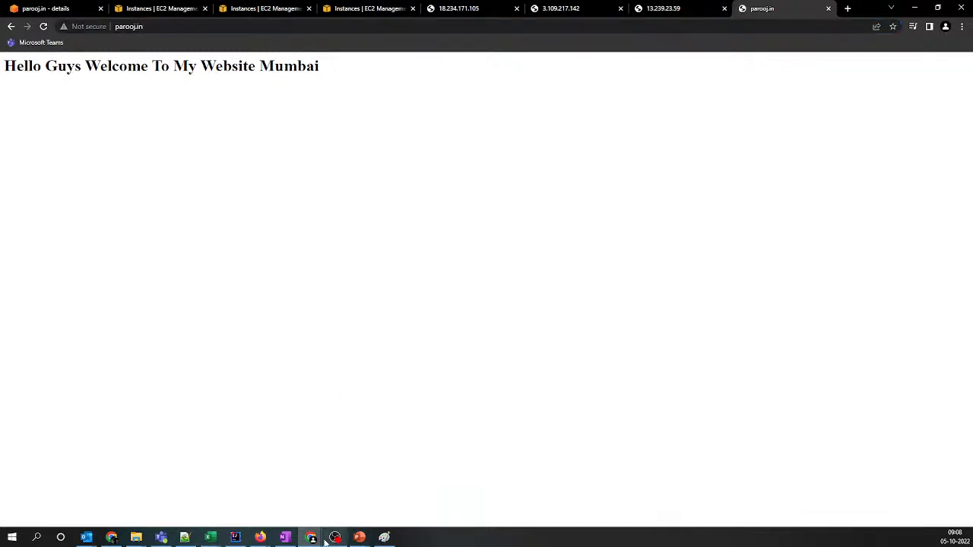
# Test parooj.in in the Chrome Incognito window by reloading it and opening it in a second tab, keeping only one tab
pyautogui.moveTo(311, 538)
pyautogui.click(464, 490)
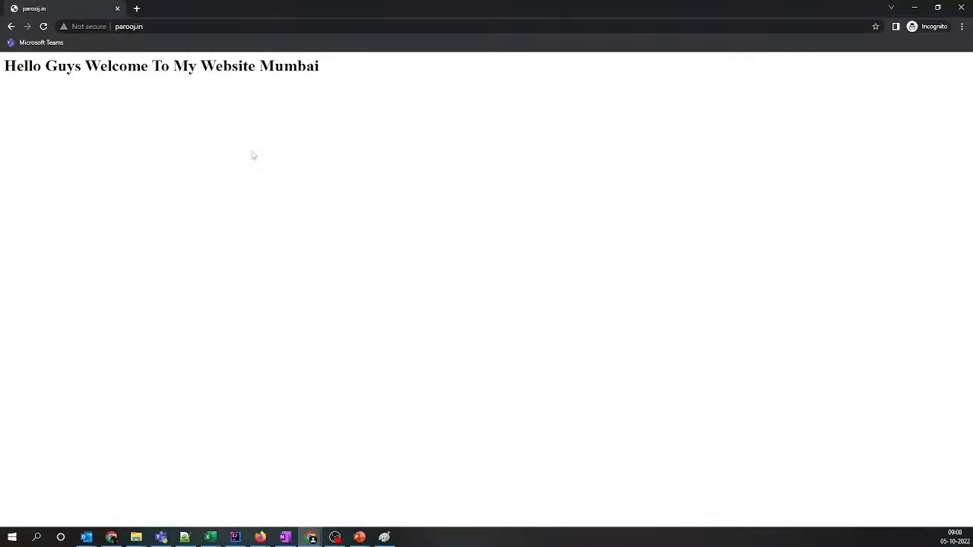
pyautogui.click(166, 27)
pyautogui.press('Return')
pyautogui.click(43, 29)
pyautogui.click(182, 30)
pyautogui.hotkey('ctrl', 'c')
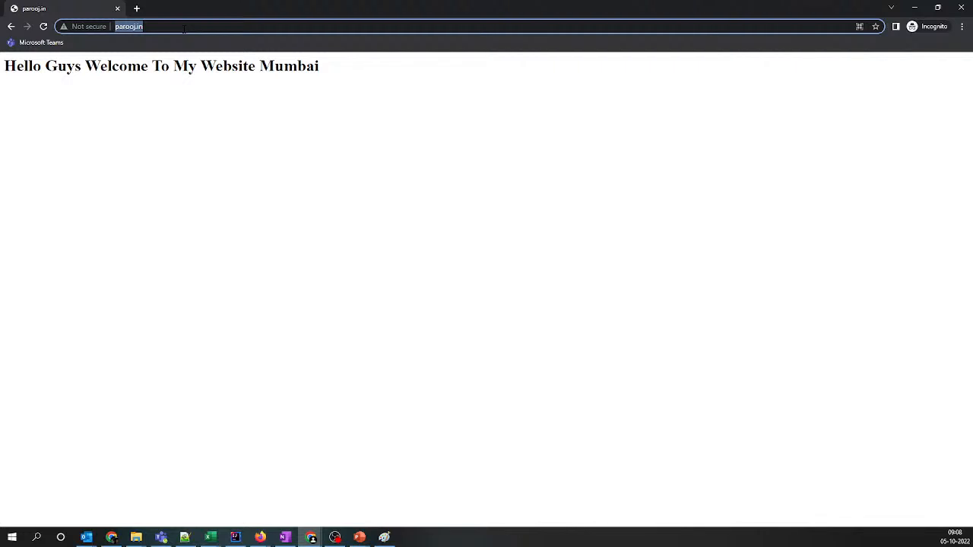
pyautogui.hotkey('ctrl', 't')
pyautogui.hotkey('ctrl', 'v')
pyautogui.press('Return')
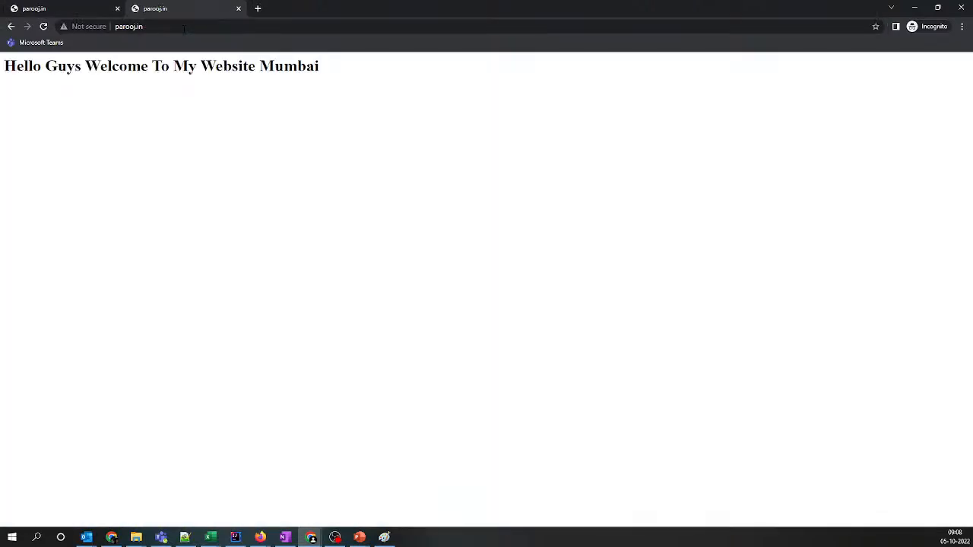
pyautogui.click(117, 8)
# Switch to the Firefox private window and load parooj.in again
pyautogui.moveTo(311, 536)
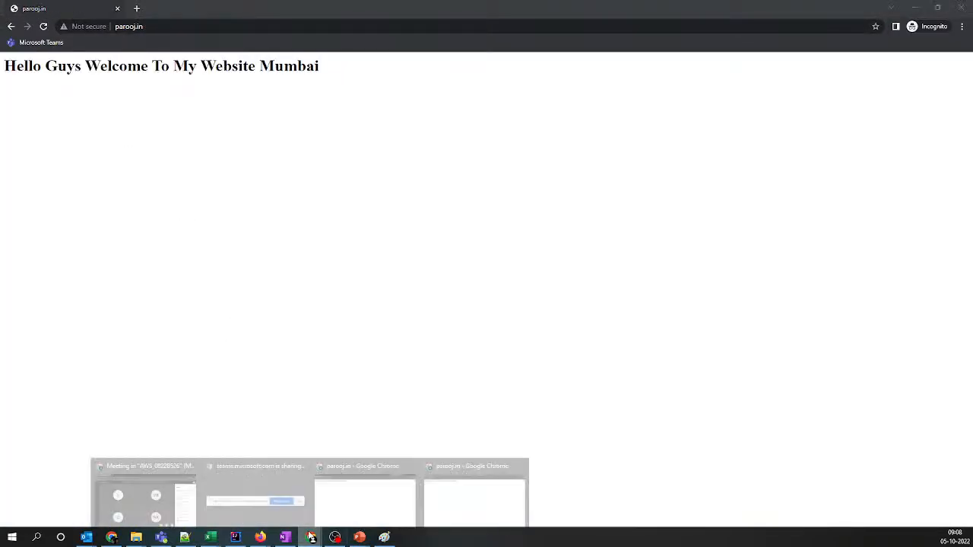
pyautogui.moveTo(263, 538)
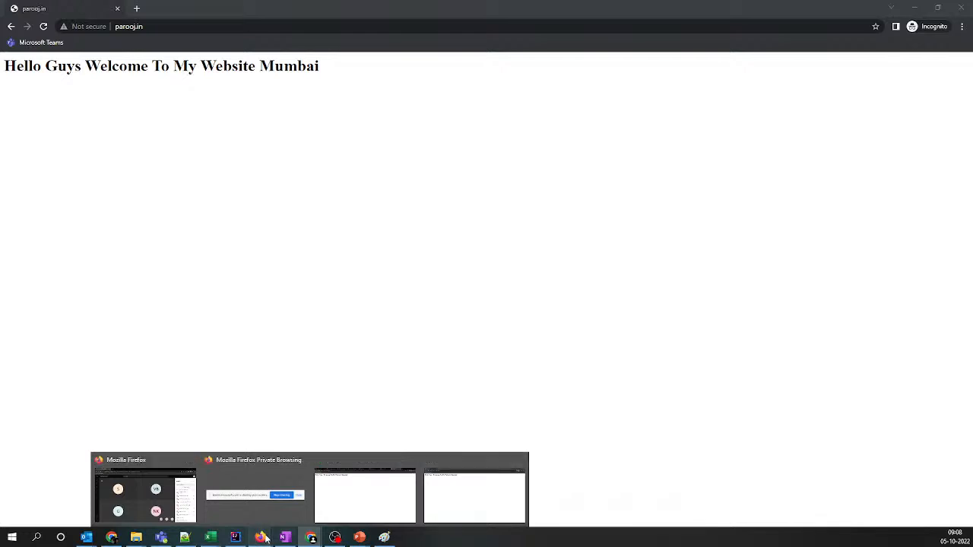
pyautogui.click(326, 504)
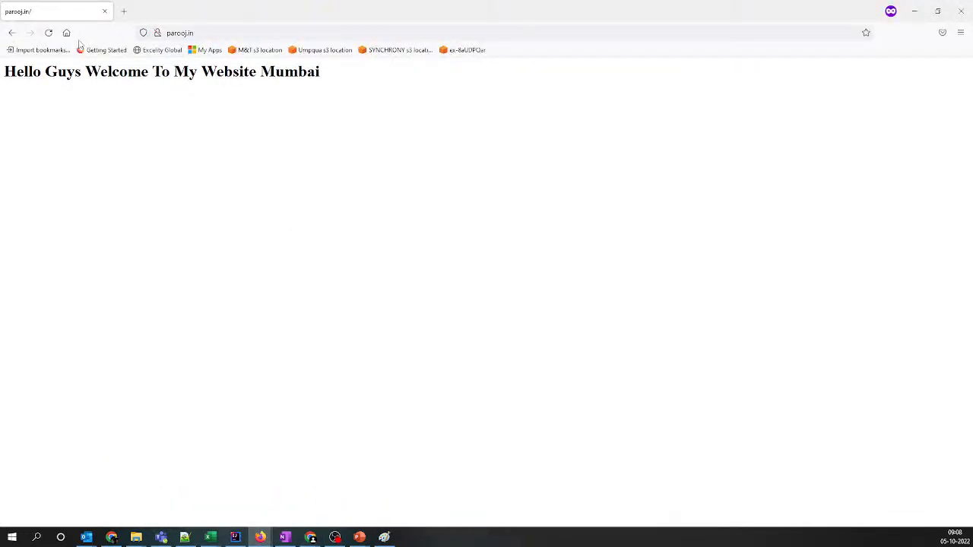
pyautogui.click(240, 33)
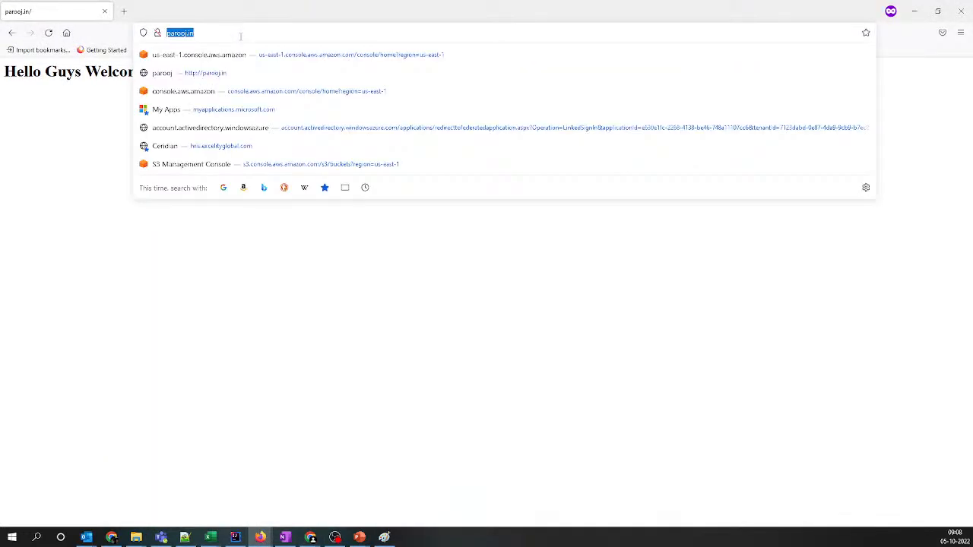
pyautogui.write('http://parooj.in/')
pyautogui.press('Return')
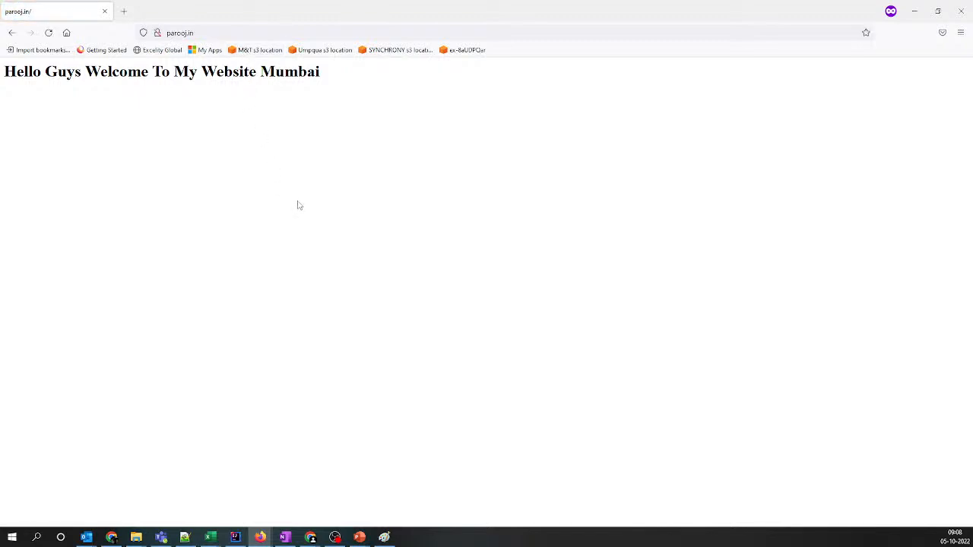
# Switch to the regular Firefox window, load parooj.in again and refresh it several times
pyautogui.moveTo(260, 536)
pyautogui.click(204, 490)
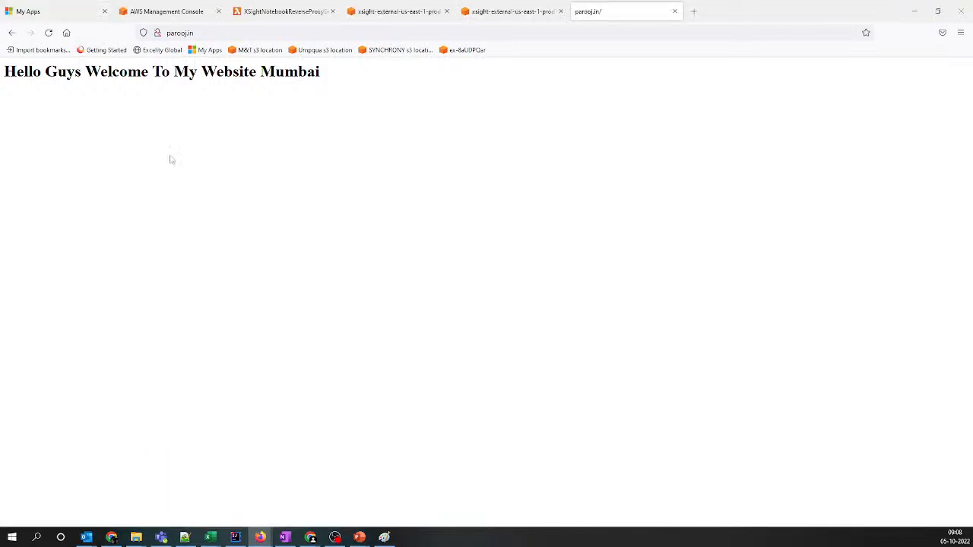
pyautogui.click(199, 33)
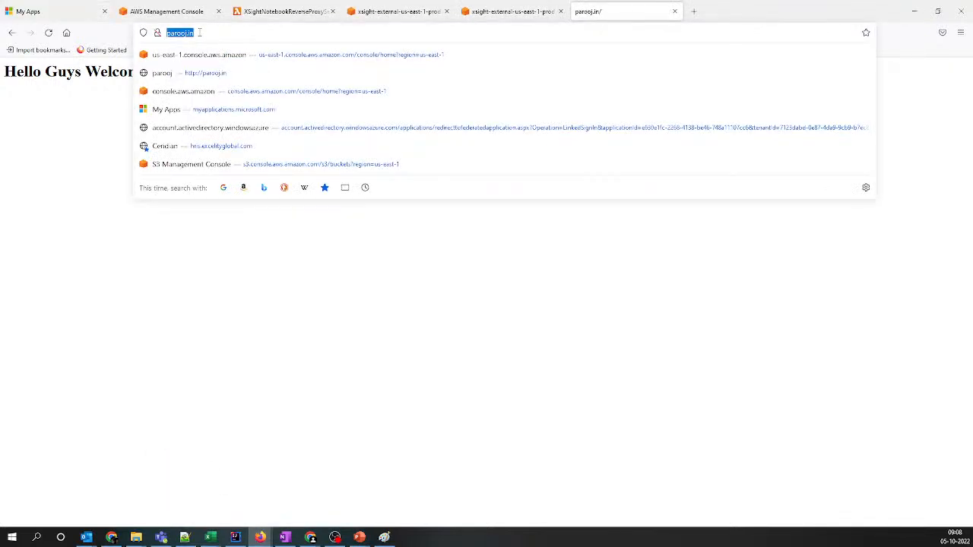
pyautogui.write('http://parooj.in/')
pyautogui.press('Return')
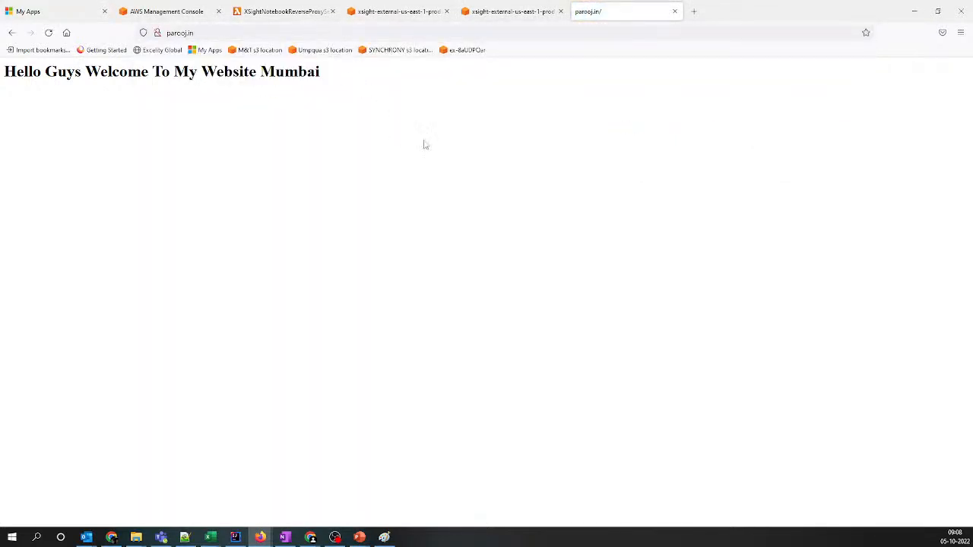
pyautogui.click(50, 37)
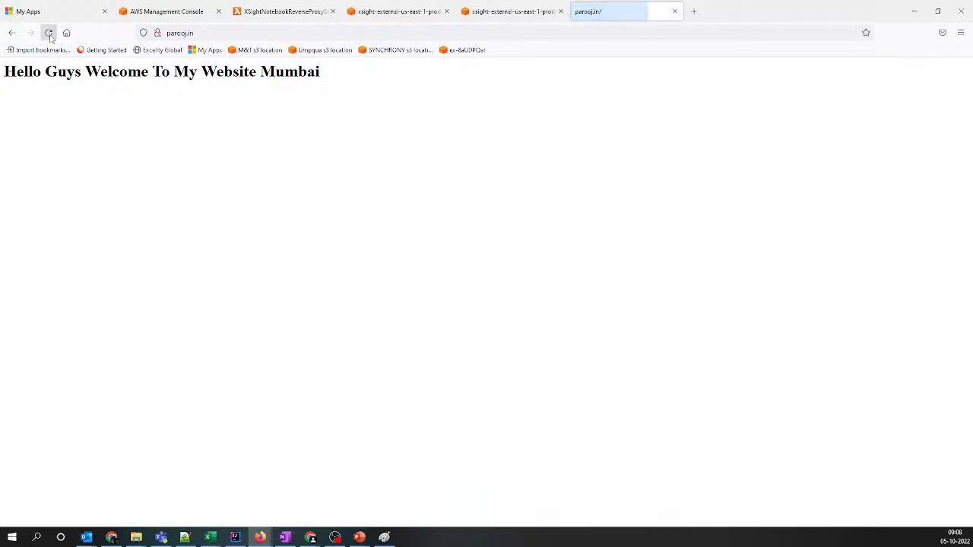
pyautogui.click(50, 37)
pyautogui.click(51, 36)
pyautogui.click(50, 36)
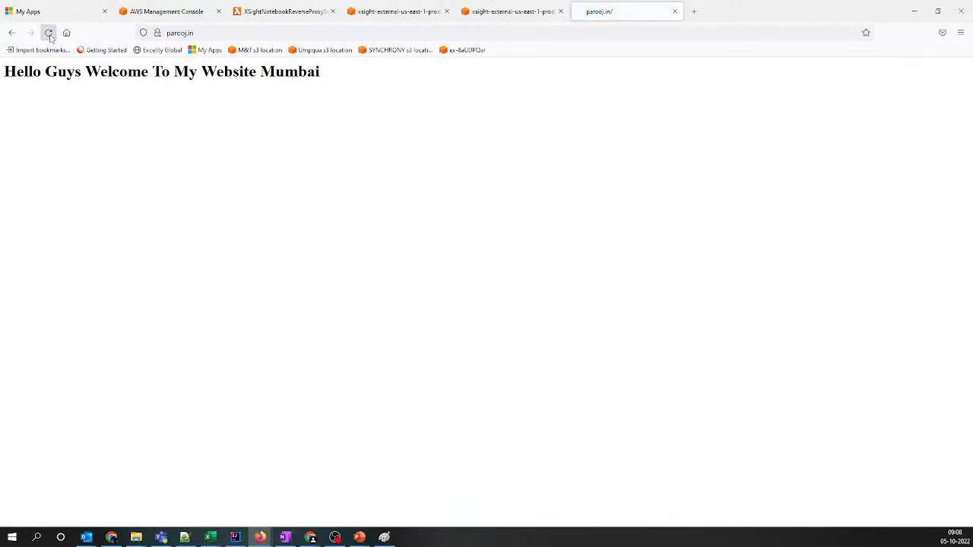
pyautogui.click(50, 36)
pyautogui.click(50, 36)
# Return to the Firefox private window and refresh parooj.in twice
pyautogui.moveTo(274, 537)
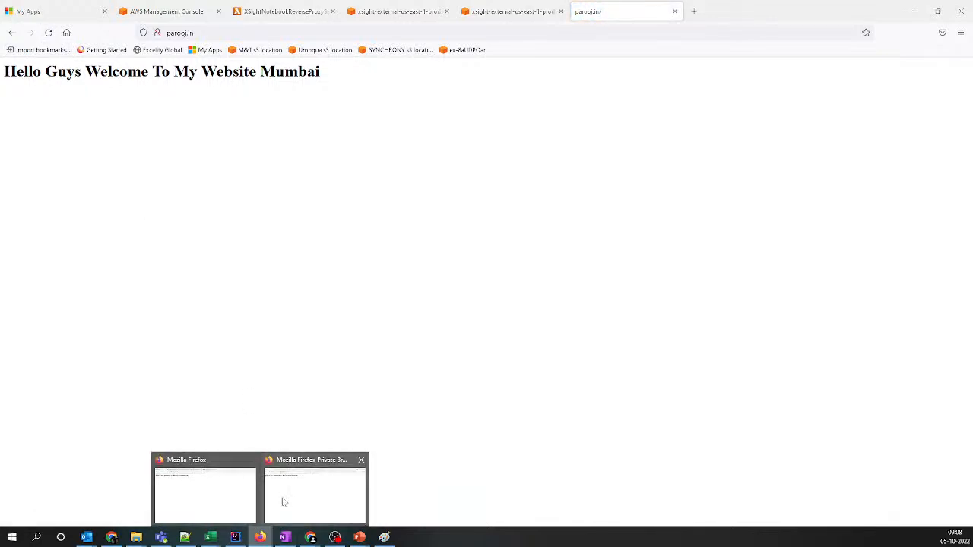
pyautogui.click(282, 499)
pyautogui.click(49, 32)
pyautogui.click(49, 33)
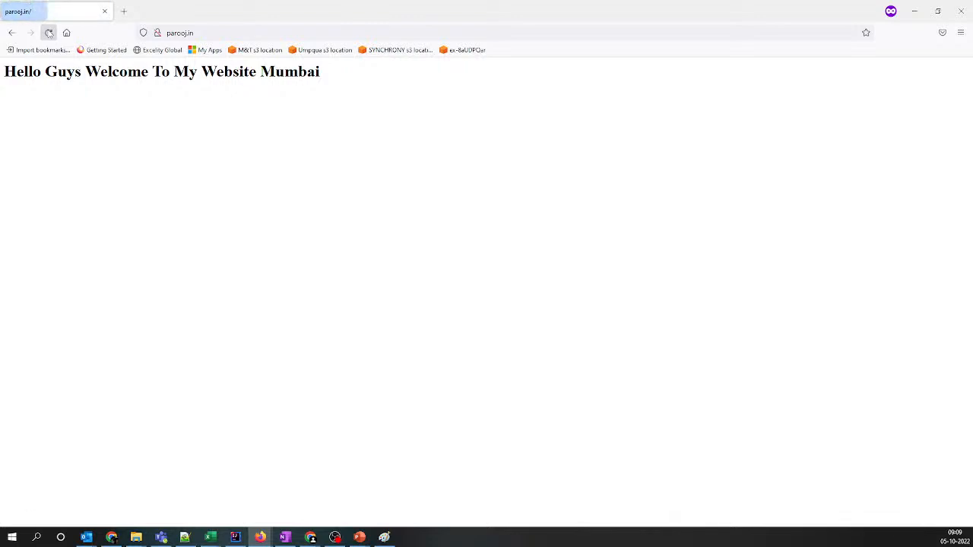
# Switch back to the regular Chrome window and refresh parooj.in
pyautogui.moveTo(311, 537)
pyautogui.click(366, 495)
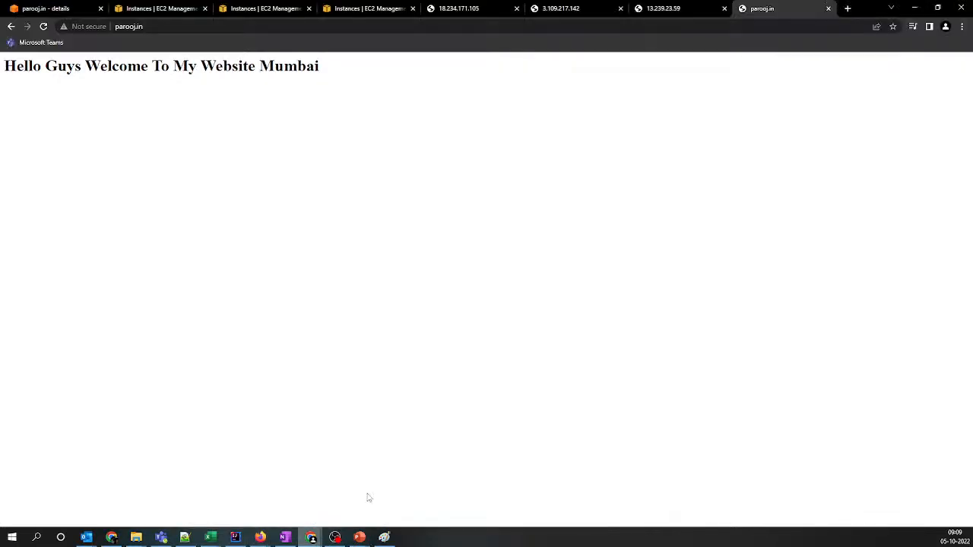
pyautogui.click(45, 31)
# Refresh and re-enter parooj.in in the Chrome Incognito window, and minimize that window
pyautogui.moveTo(320, 541)
pyautogui.click(459, 495)
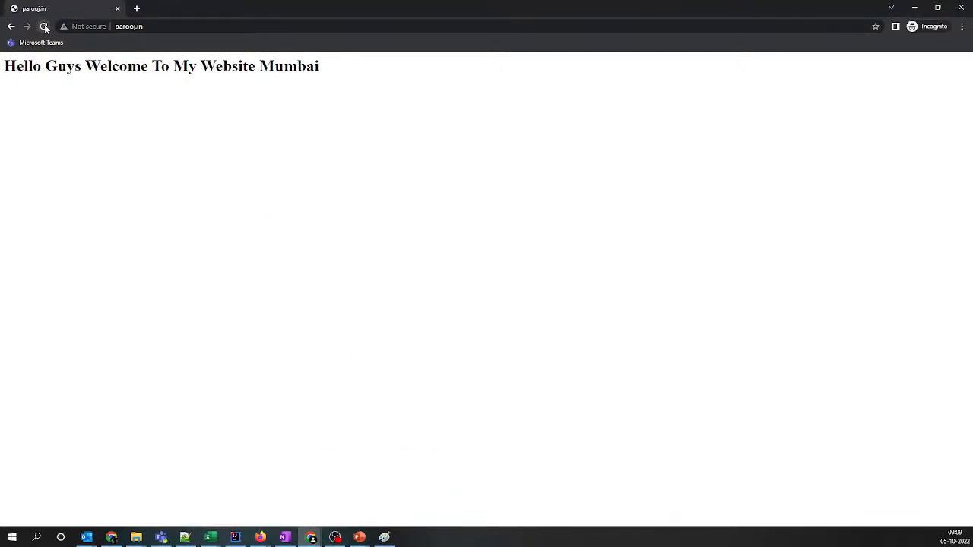
pyautogui.click(45, 28)
pyautogui.click(138, 29)
pyautogui.press('Return')
pyautogui.click(914, 8)
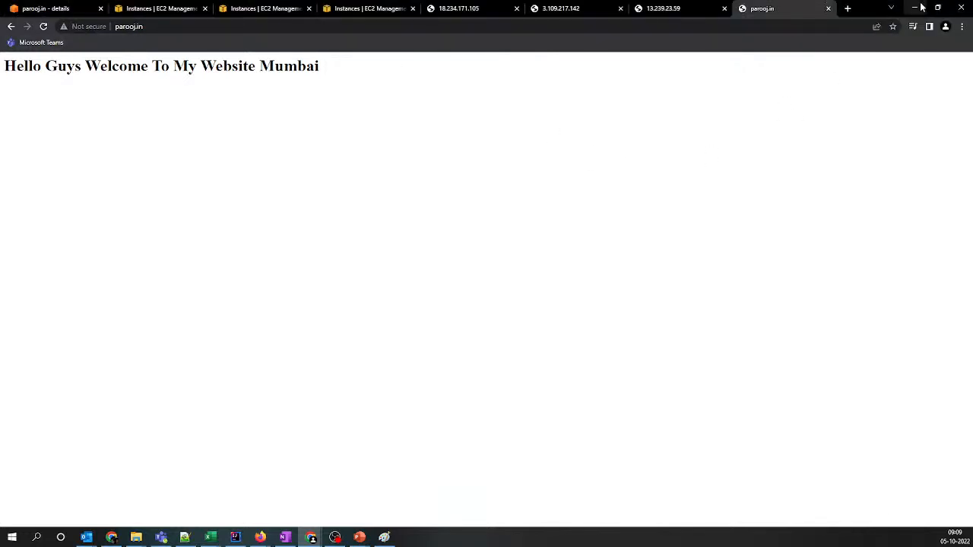
# Review the parooj.in latency records in Route 53, and switch to the PowerPoint slide show's Latency-based Routing slide
pyautogui.click(47, 9)
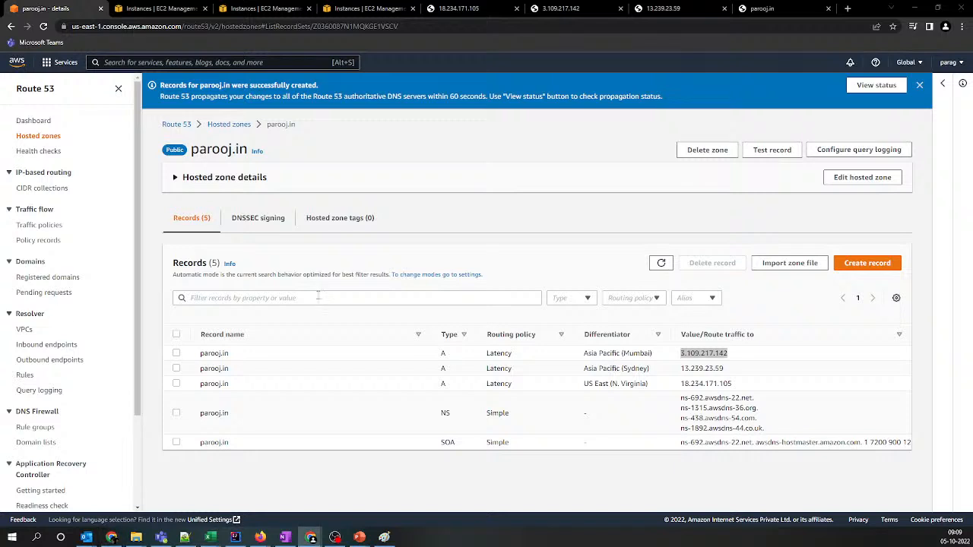
pyautogui.moveTo(359, 533)
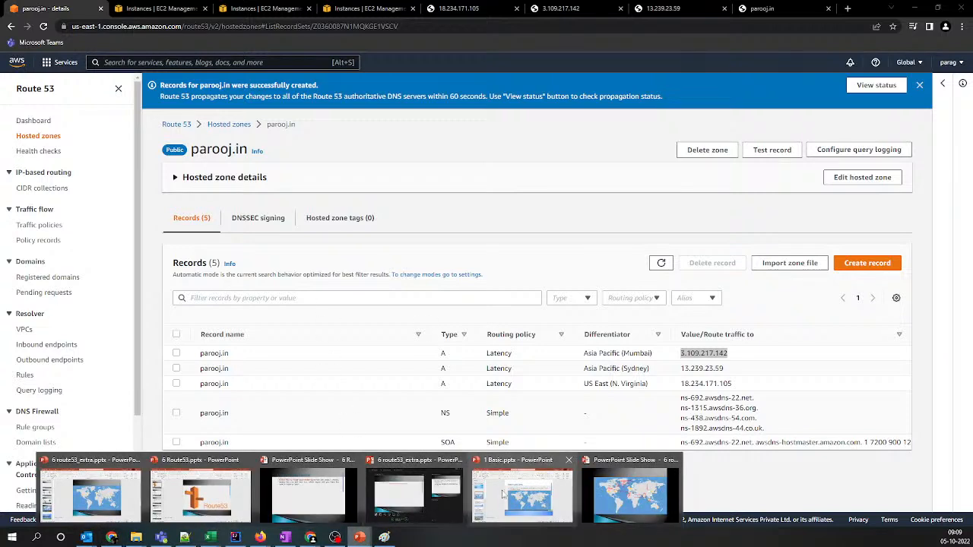
pyautogui.click(414, 492)
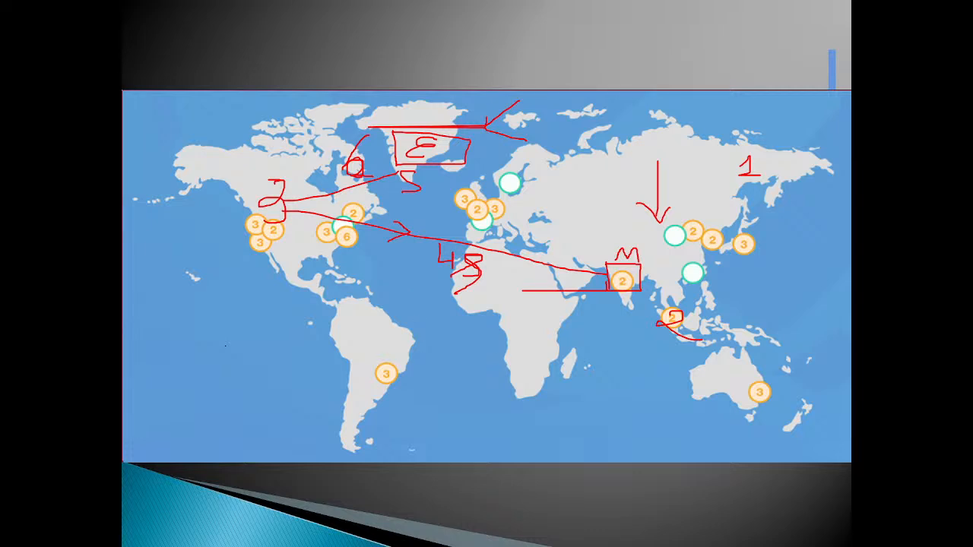
pyautogui.press('Left')
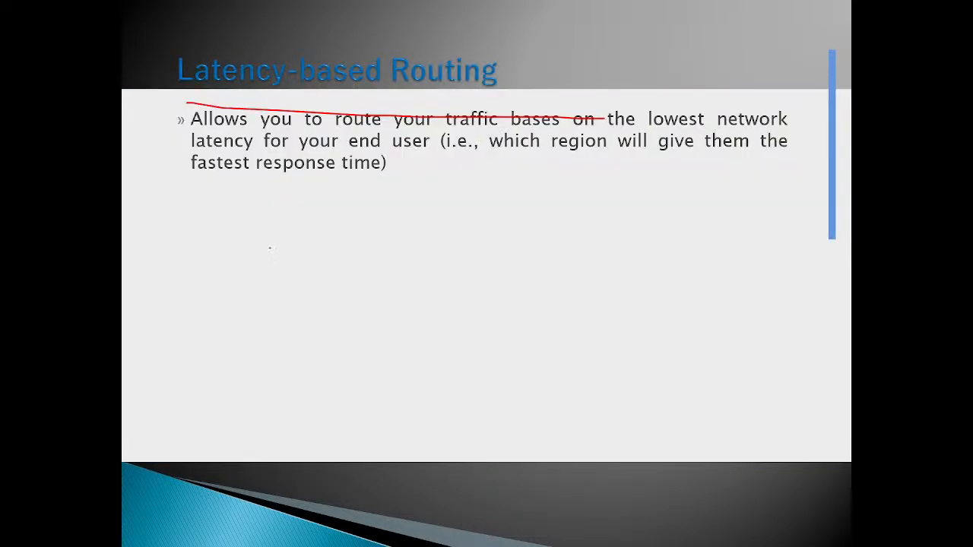
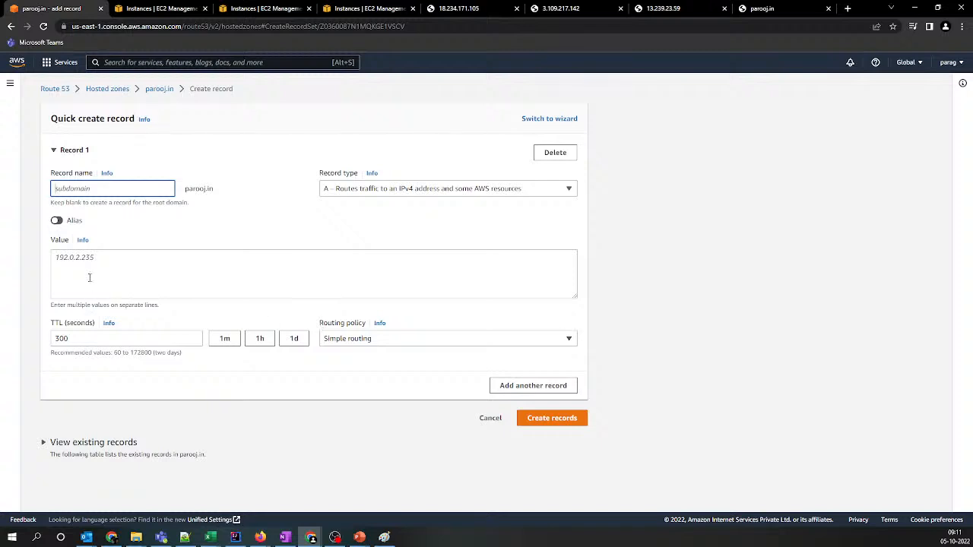
# Set the first record's routing policy to Failover and its failover record type to Primary
pyautogui.click(372, 340)
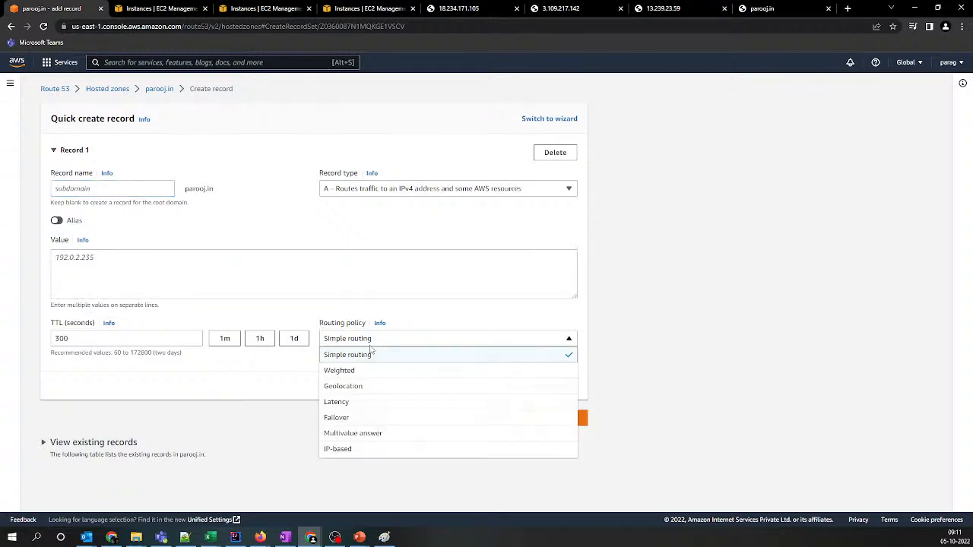
pyautogui.click(353, 417)
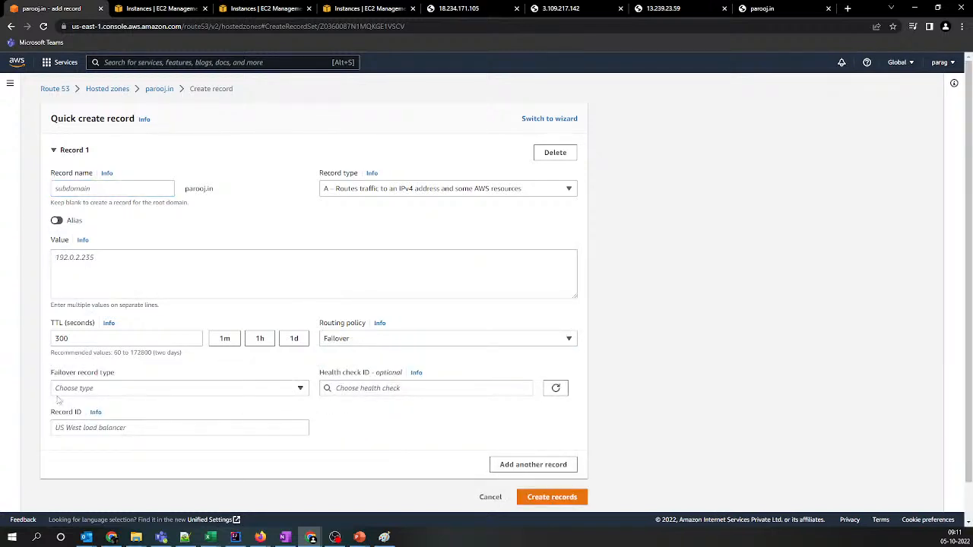
pyautogui.click(87, 391)
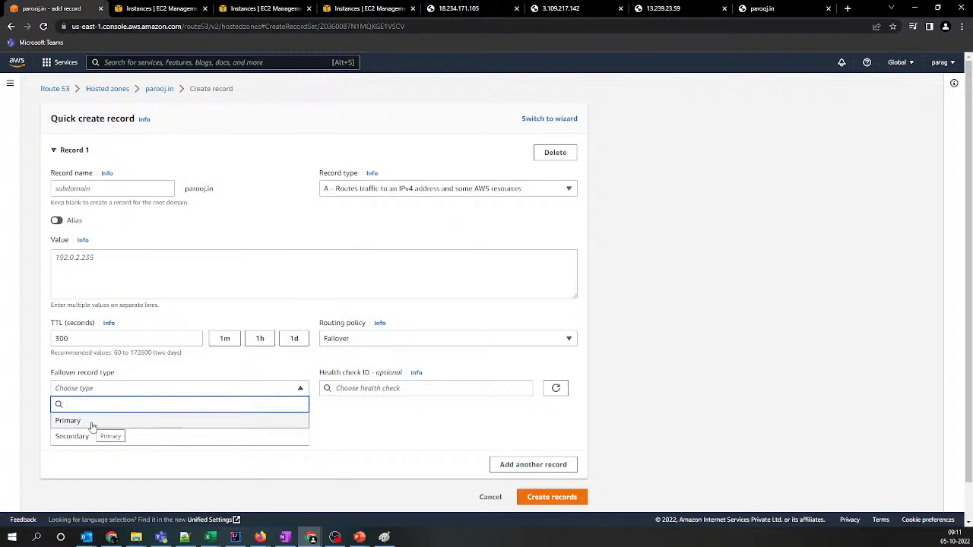
pyautogui.click(91, 423)
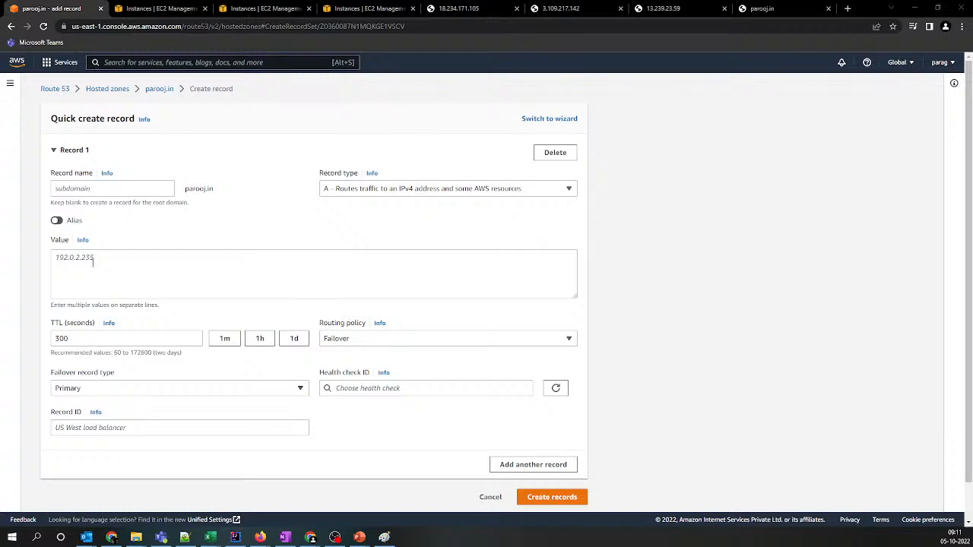
# Copy 18.234.171.105 from Notepad++ into the first record's value and set its TTL to 3 seconds
pyautogui.hotkey('alt', 'Tab')
pyautogui.click(17, 55)
pyautogui.hotkey('ctrl', 'c')
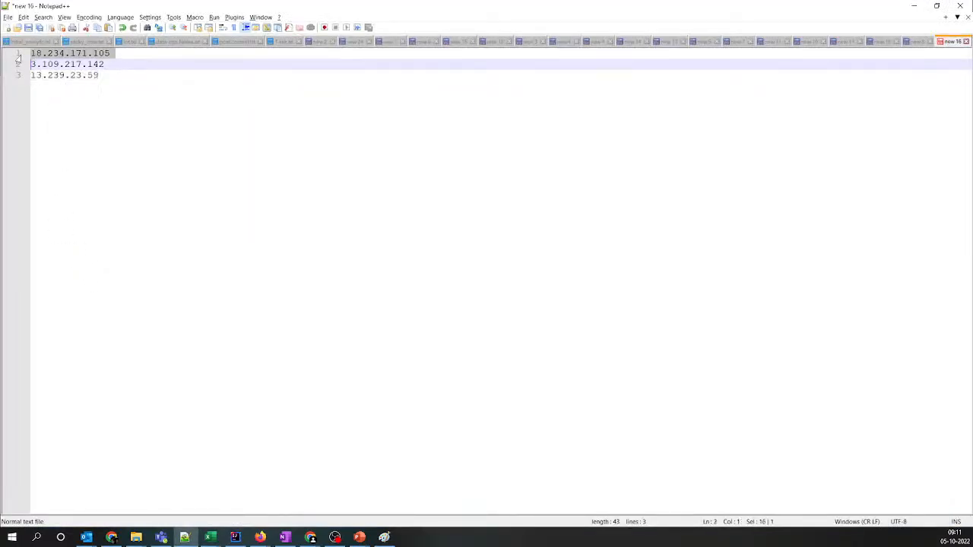
pyautogui.hotkey('alt', 'Tab')
pyautogui.click(99, 283)
pyautogui.hotkey('ctrl', 'v')
pyautogui.press('Tab')
pyautogui.press('Tab')
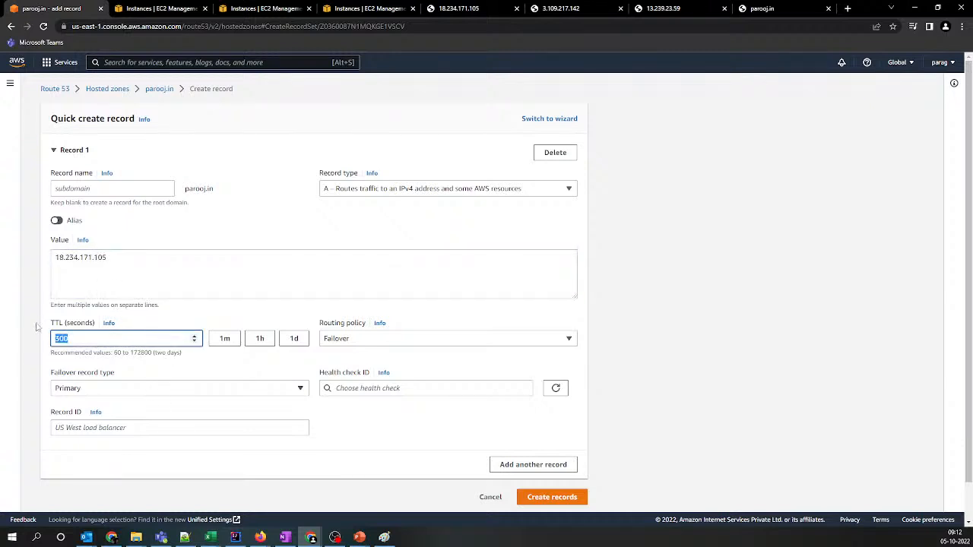
pyautogui.write('3')
# Compare the health check field under the Latency and Geolocation policies, and restore Failover routing with the Primary record type
pyautogui.click(373, 389)
pyautogui.click(215, 411)
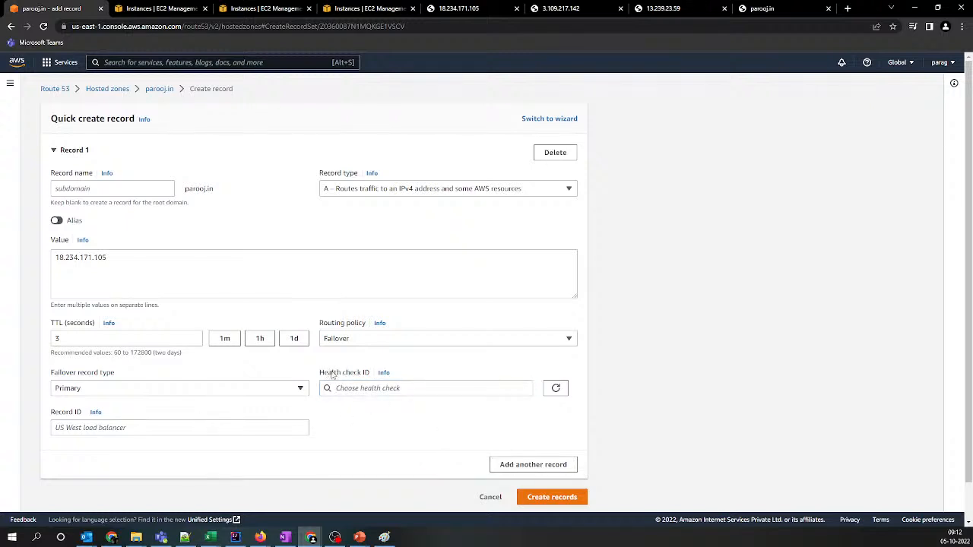
pyautogui.click(358, 341)
pyautogui.click(355, 404)
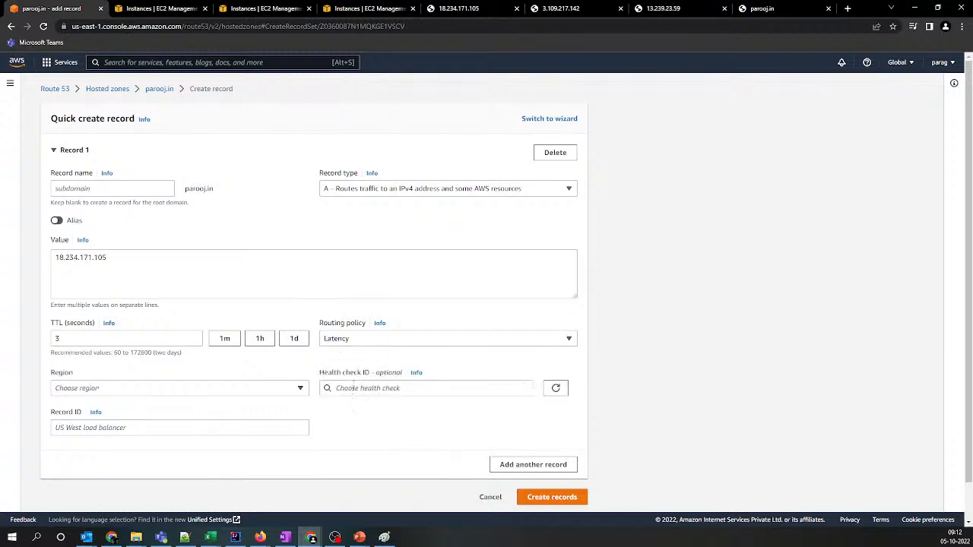
pyautogui.click(357, 343)
pyautogui.click(350, 393)
pyautogui.click(354, 343)
pyautogui.click(348, 418)
pyautogui.click(294, 389)
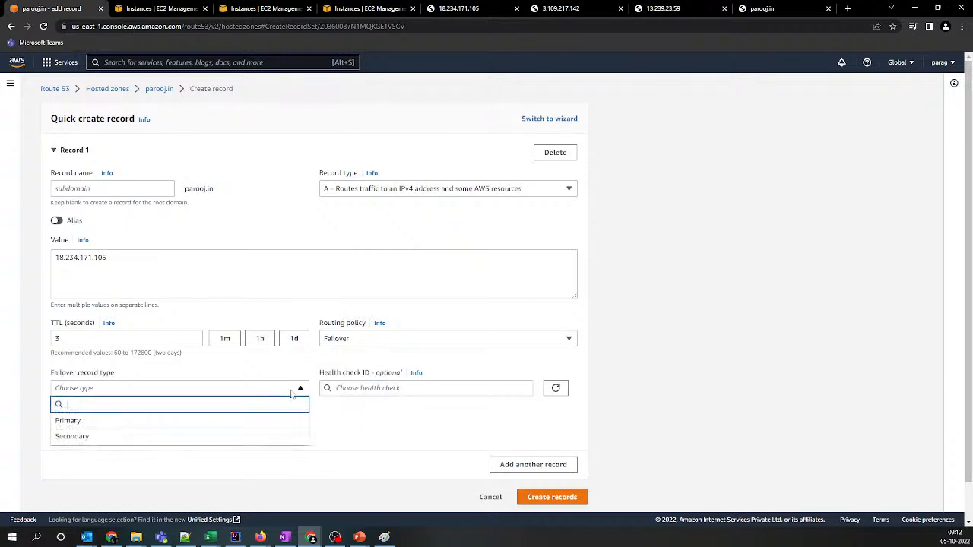
pyautogui.click(236, 420)
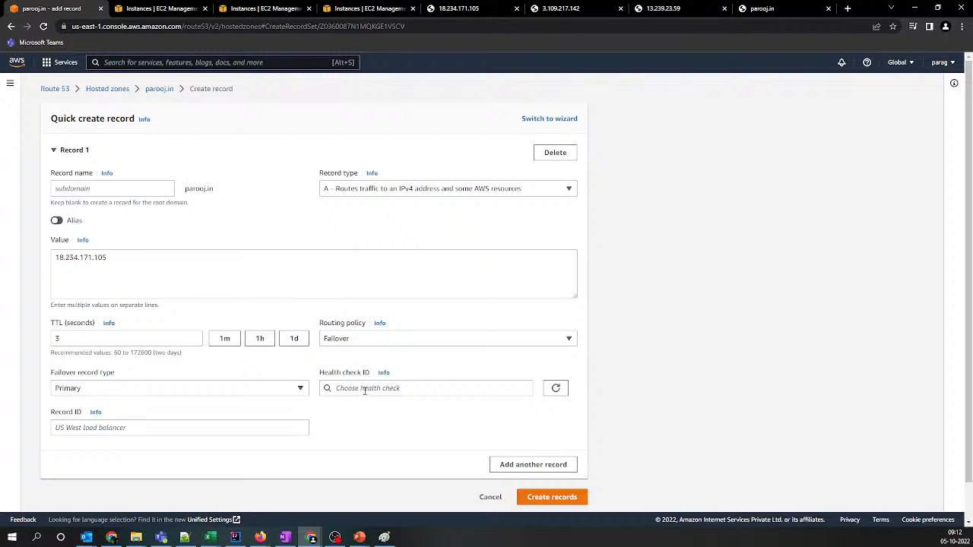
# Assign health check 1484d7e2-795c-48c3-b032-a5b06614fe7d to the primary record and enter virginia as its record ID
pyautogui.click(365, 389)
pyautogui.click(357, 455)
pyautogui.click(245, 425)
pyautogui.write('u')
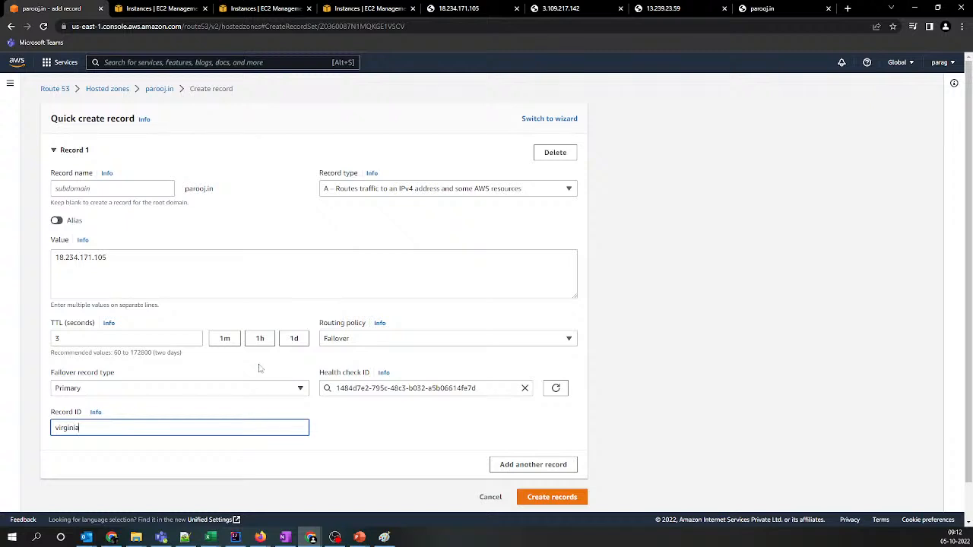
# Add a second record and set its routing policy to Failover
pyautogui.scroll(-1, 362, 415)
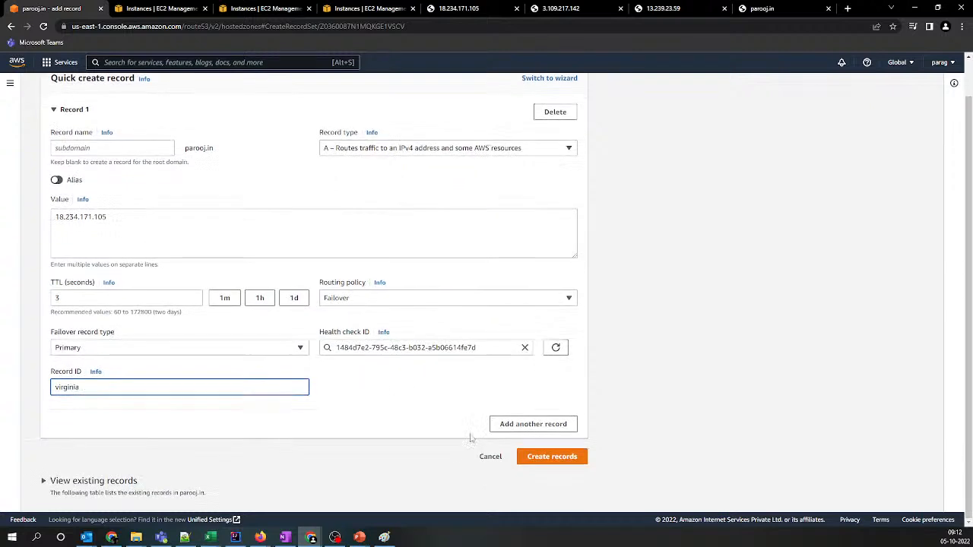
pyautogui.click(532, 423)
pyautogui.scroll(-3, 362, 409)
pyautogui.click(362, 404)
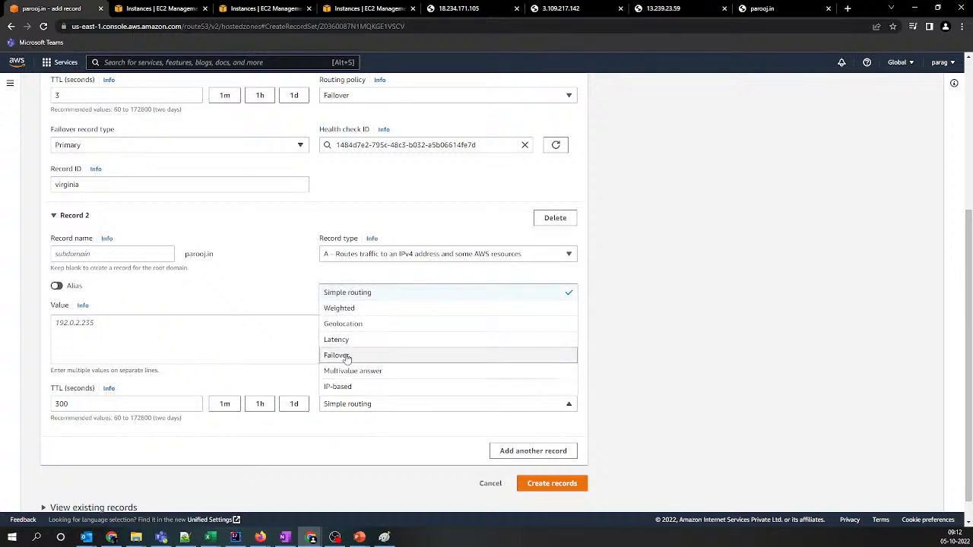
pyautogui.click(349, 354)
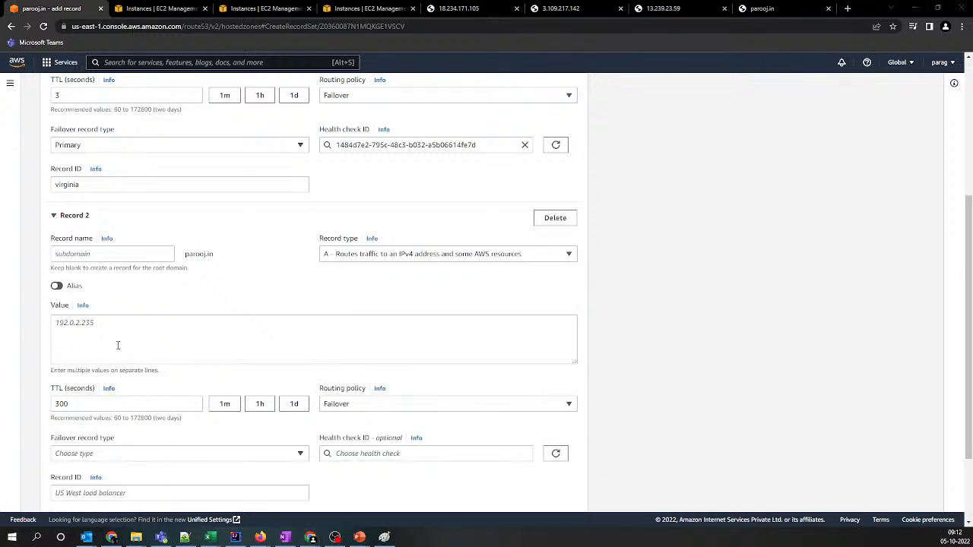
# Copy 3.109.217.142 from Notepad++ into the second record's value
pyautogui.hotkey('alt', 'Tab')
pyautogui.click(14, 65)
pyautogui.hotkey('ctrl', 'c')
pyautogui.hotkey('alt', 'Tab')
pyautogui.click(220, 335)
pyautogui.hotkey('ctrl', 'v')
# Set the second record's failover type to Secondary and assign it health check e3ad5d3a-eda5-43dd-98de-464b5c3001e9
pyautogui.scroll(-1, 221, 345)
pyautogui.click(148, 352)
pyautogui.click(113, 401)
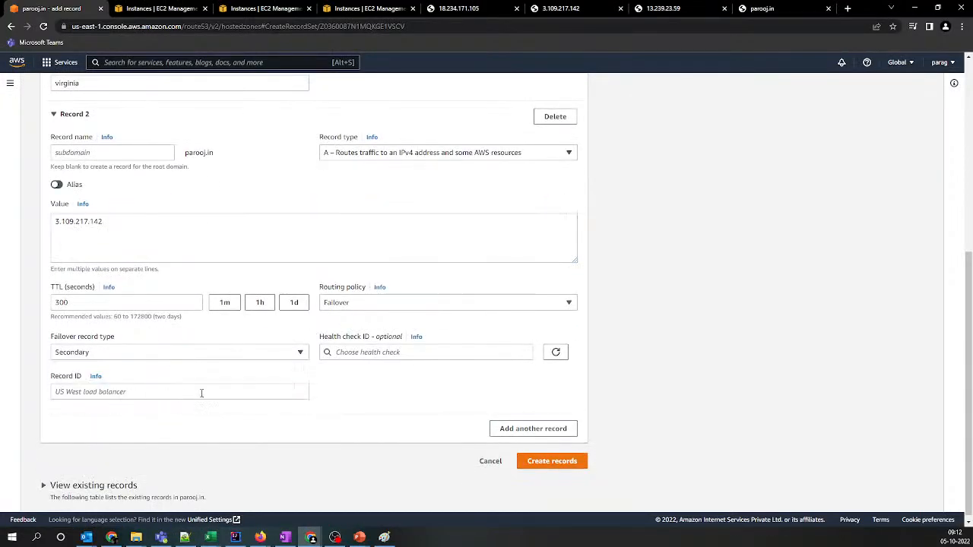
pyautogui.click(378, 352)
pyautogui.click(354, 393)
# Enter mumbai as the secondary record's record ID
pyautogui.click(249, 390)
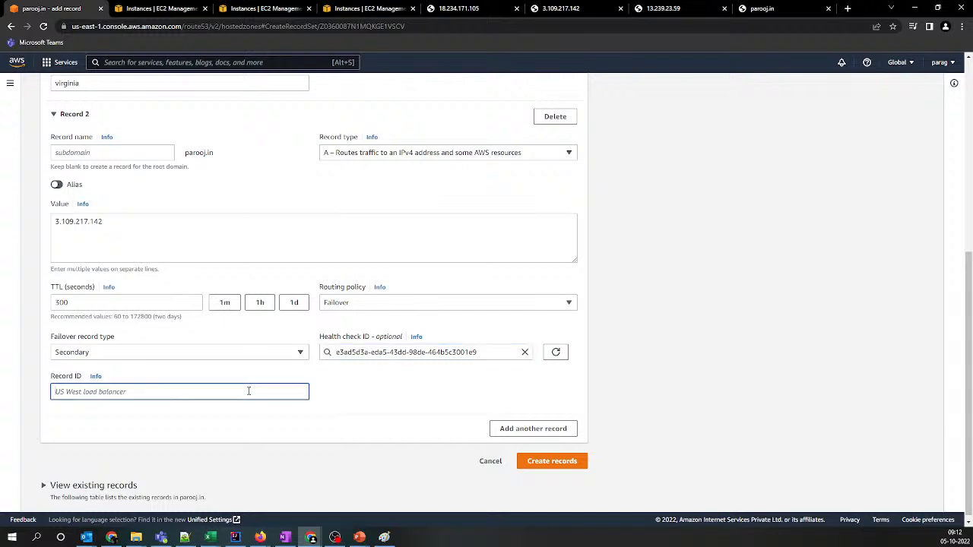
pyautogui.write('mum')
pyautogui.hotkey('alt', 'Tab')
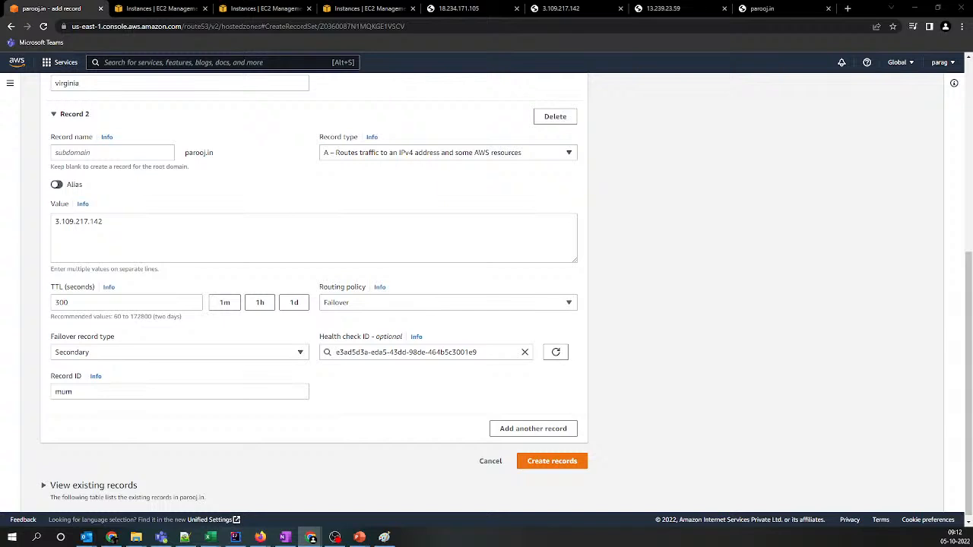
pyautogui.click(252, 393)
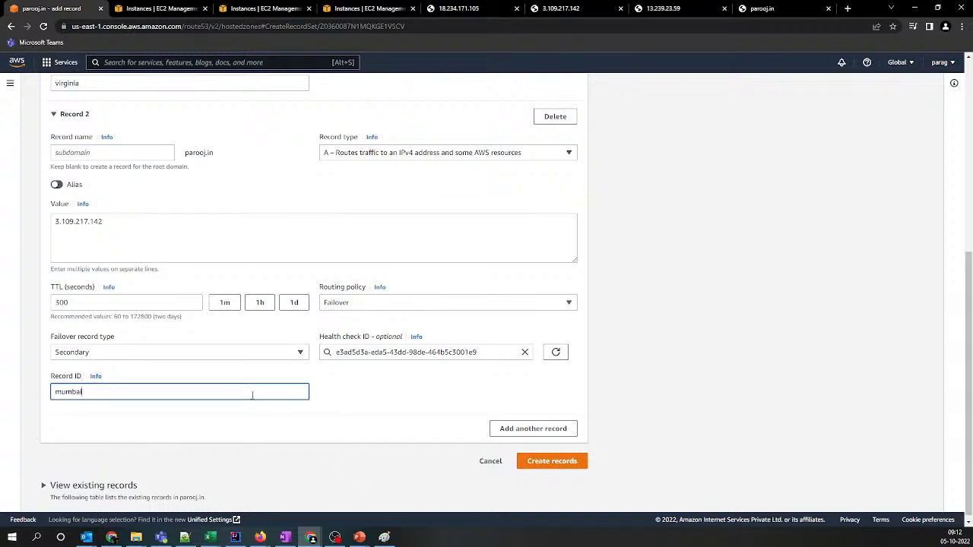
pyautogui.click(300, 421)
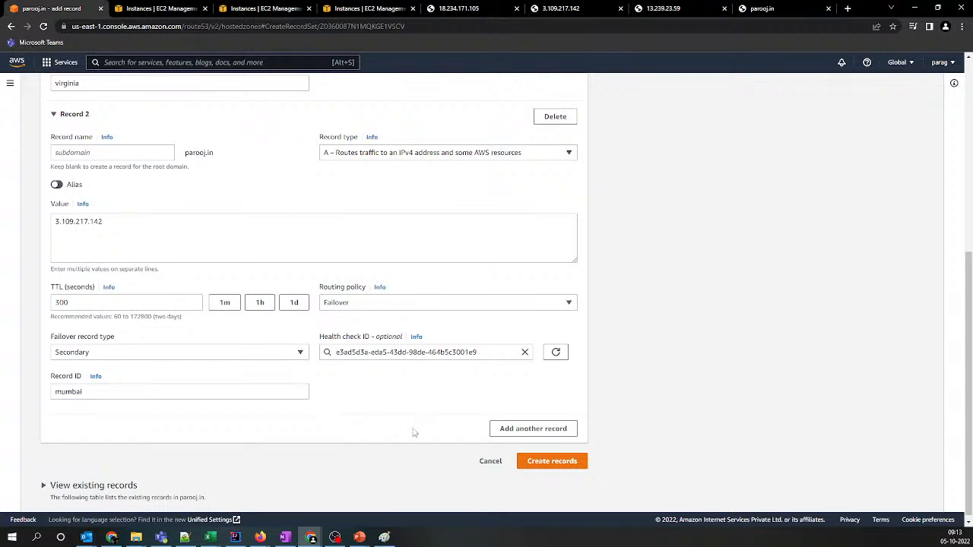
# Review both failover records and set the secondary record's TTL to 3 seconds
pyautogui.scroll(2, 421, 434)
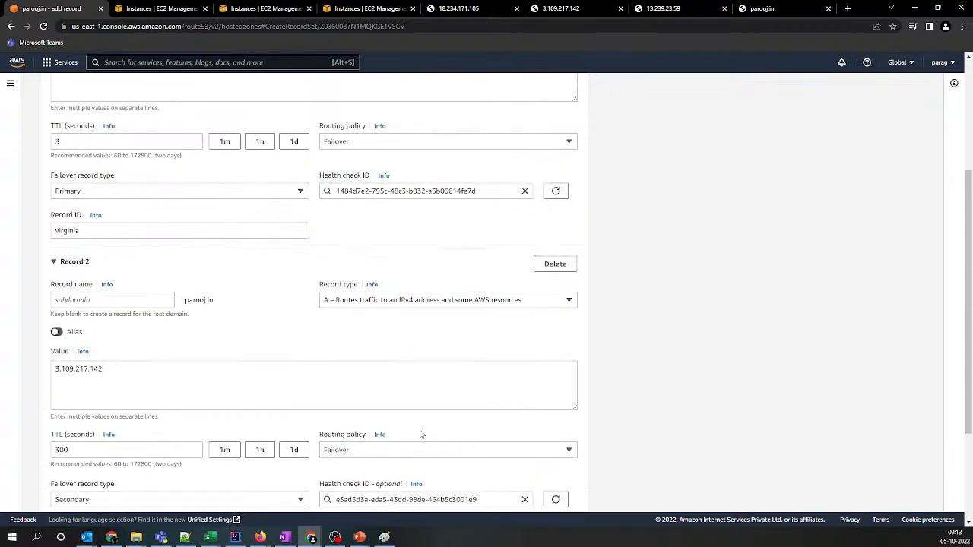
pyautogui.scroll(-2, 420, 433)
pyautogui.scroll(5, 419, 433)
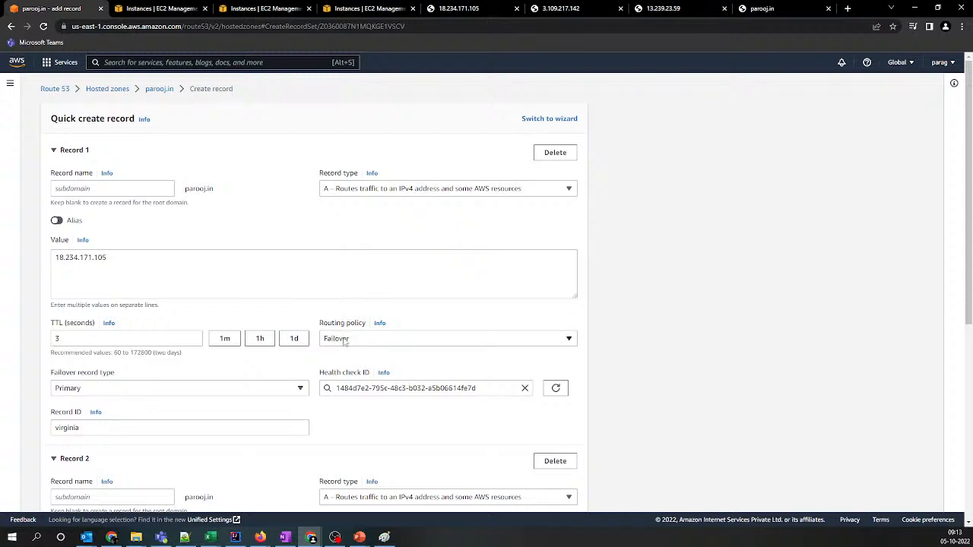
pyautogui.scroll(-1, 109, 380)
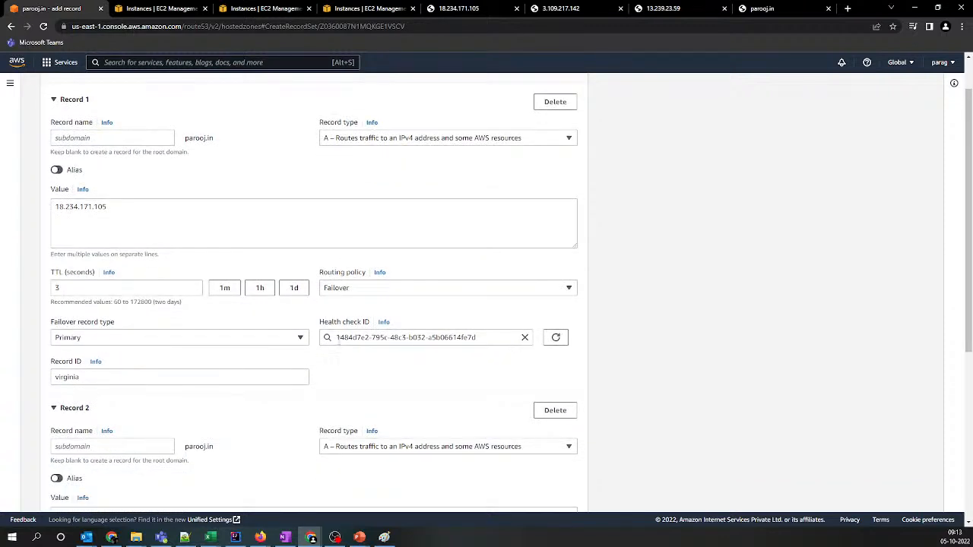
pyautogui.scroll(-5, 263, 371)
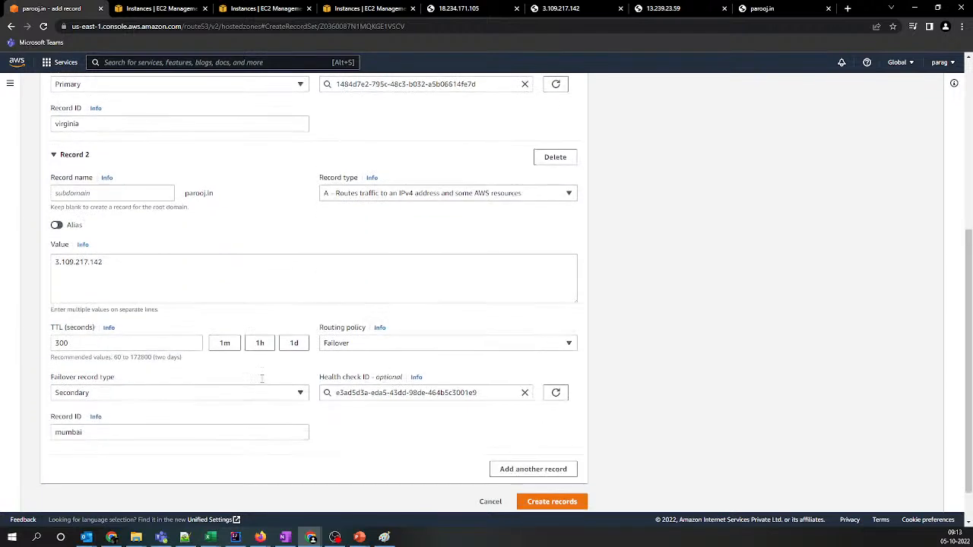
pyautogui.moveTo(73, 346); pyautogui.dragTo(7, 350)
pyautogui.write('3')
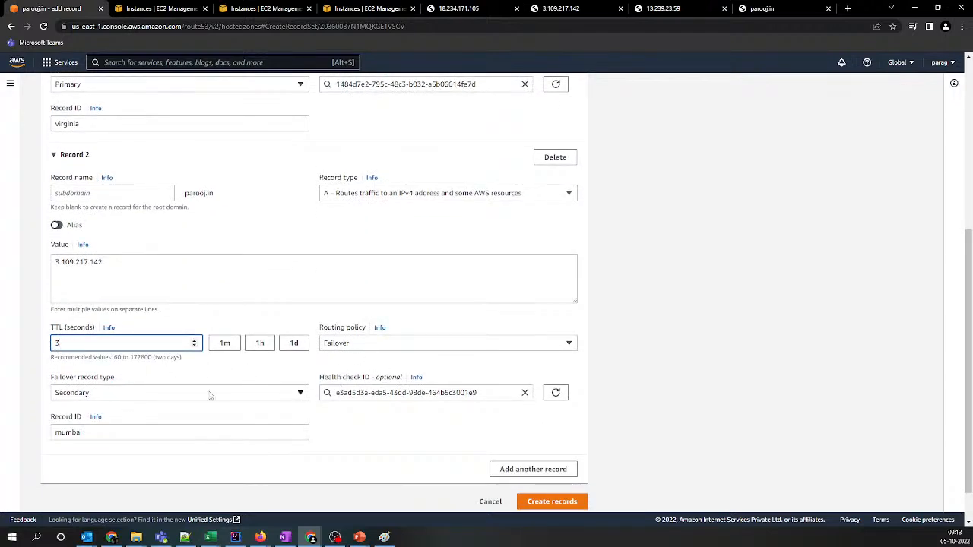
# Check the IP values of both failover records and create the records
pyautogui.click(132, 281)
pyautogui.hotkey('ctrl', 'a')
pyautogui.scroll(4, 199, 281)
pyautogui.click(108, 231)
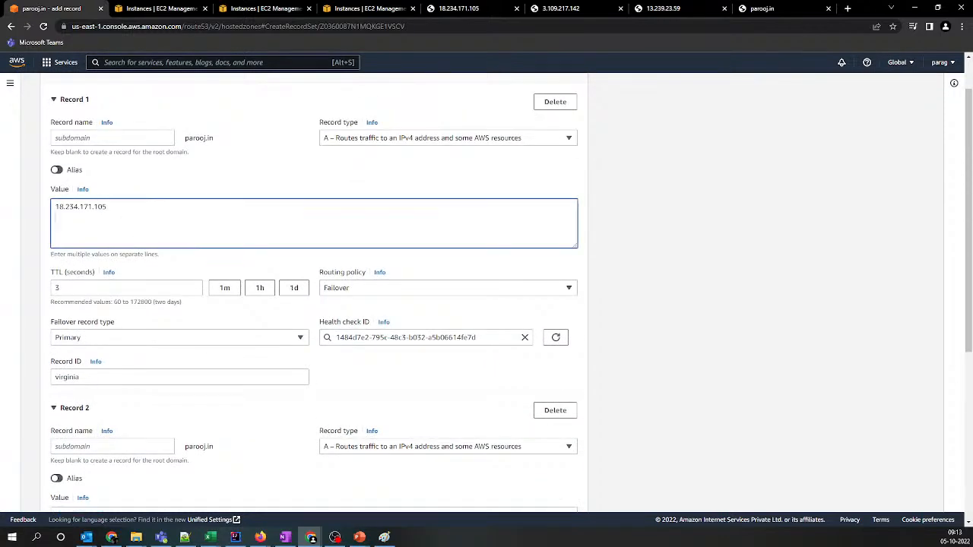
pyautogui.scroll(-5, 184, 243)
pyautogui.click(549, 455)
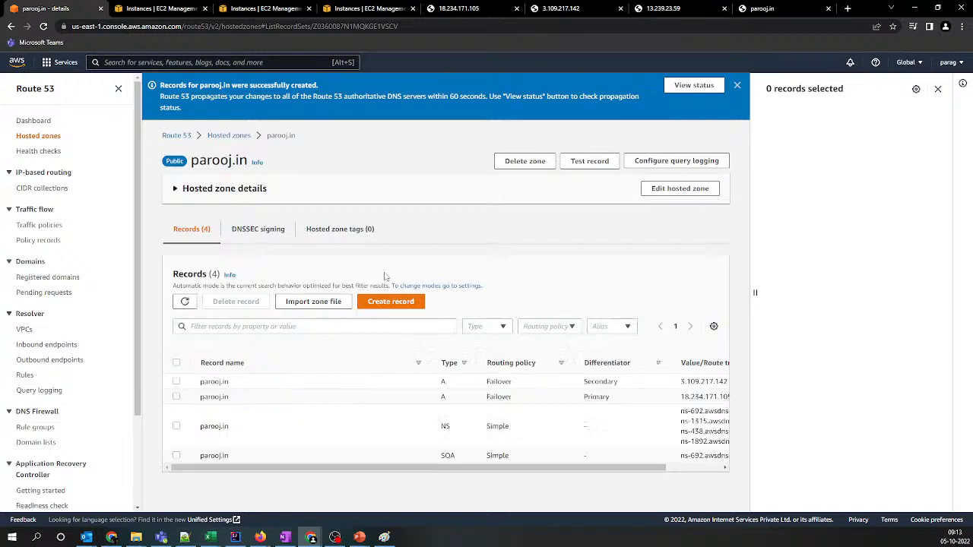
# Close the record details pane and examine the primary failover record for parooj.in
pyautogui.click(937, 89)
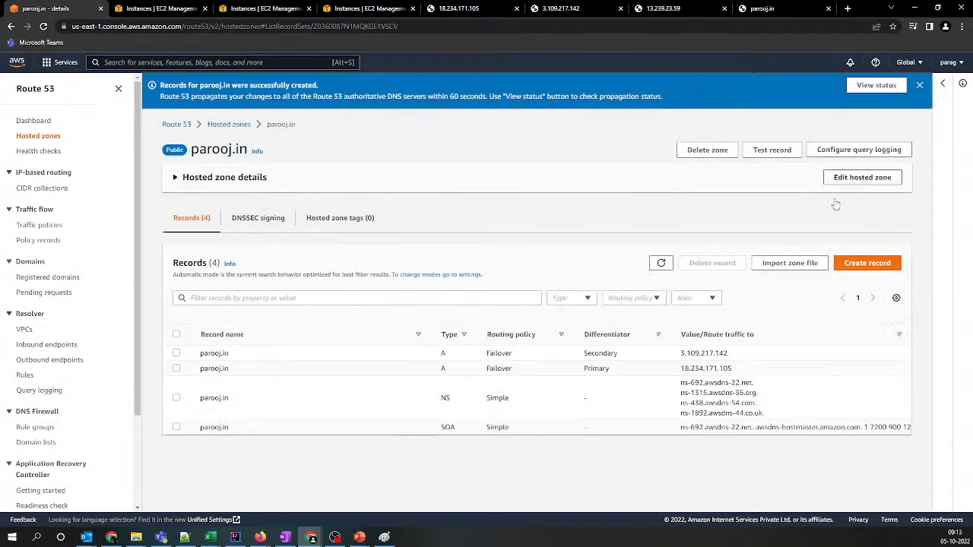
pyautogui.moveTo(584, 369); pyautogui.dragTo(734, 380)
pyautogui.moveTo(200, 369); pyautogui.dragTo(228, 370)
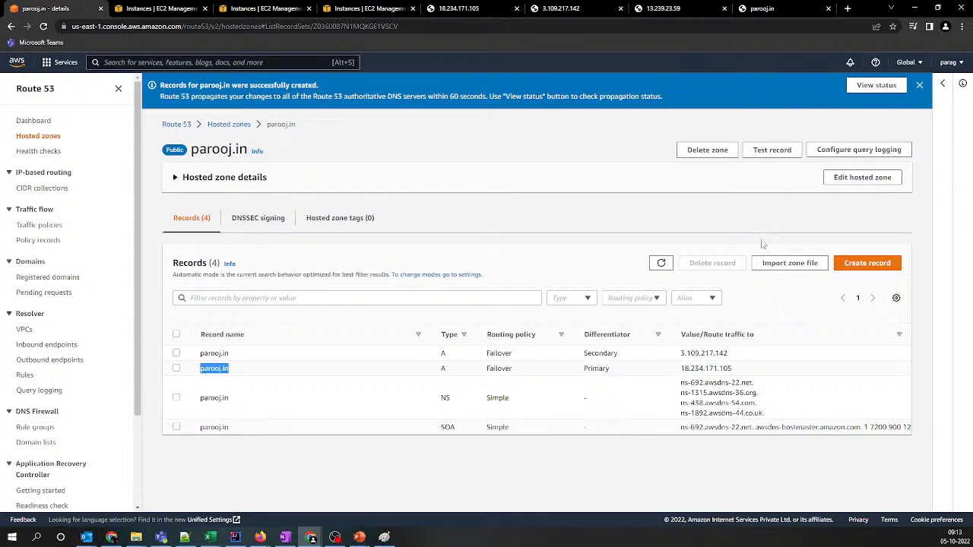
# Switch to the open parooj.in page, refresh it, and load the address again
pyautogui.click(763, 8)
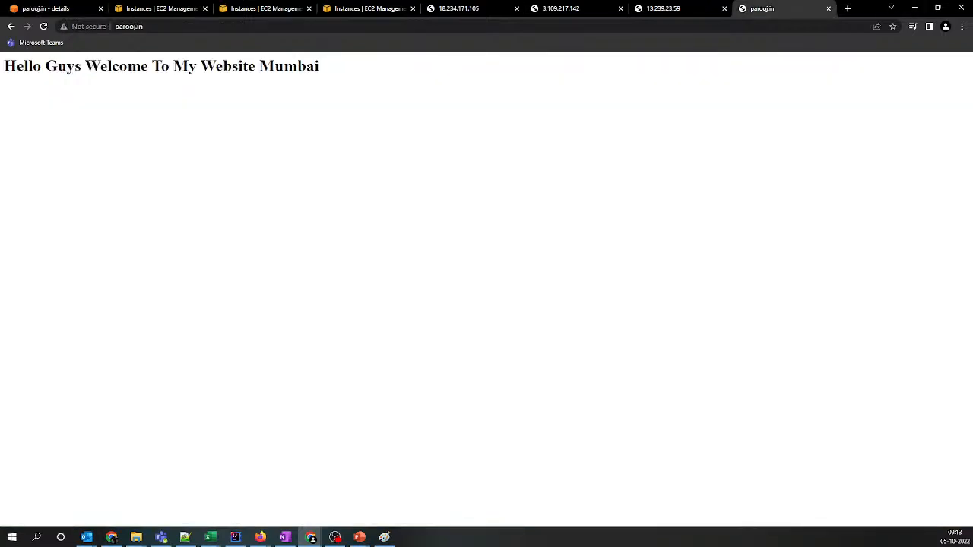
pyautogui.click(44, 27)
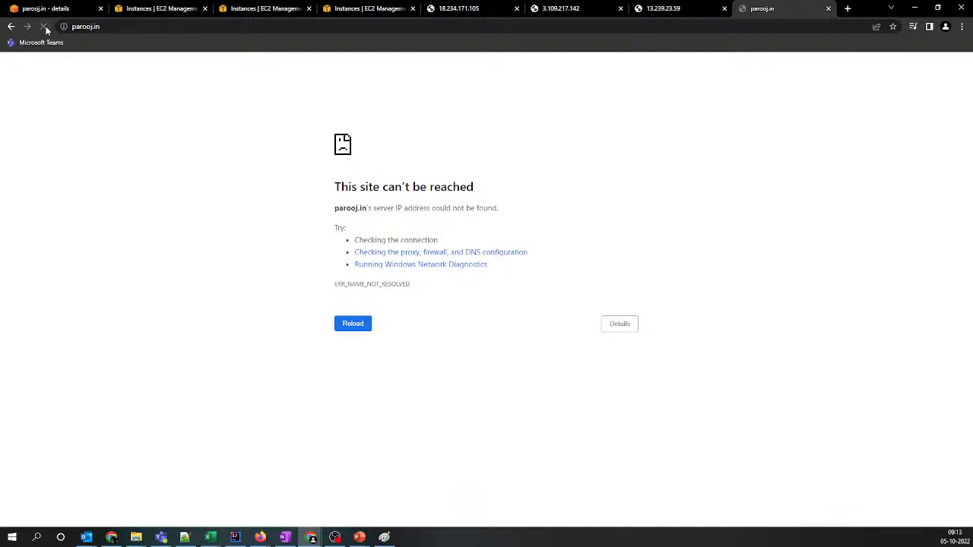
pyautogui.click(117, 27)
pyautogui.press('Return')
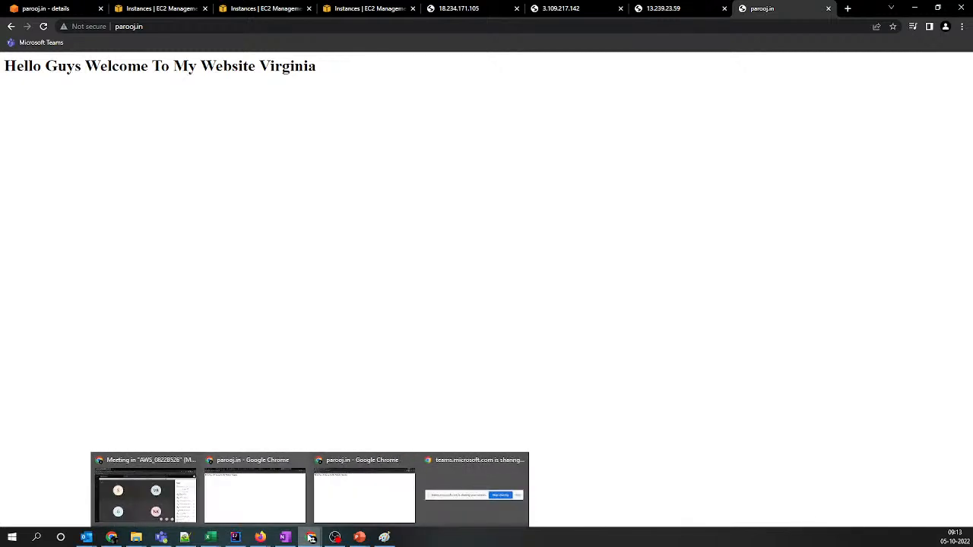
# Switch to the Chrome Incognito window and refresh parooj.in
pyautogui.moveTo(311, 536)
pyautogui.click(343, 497)
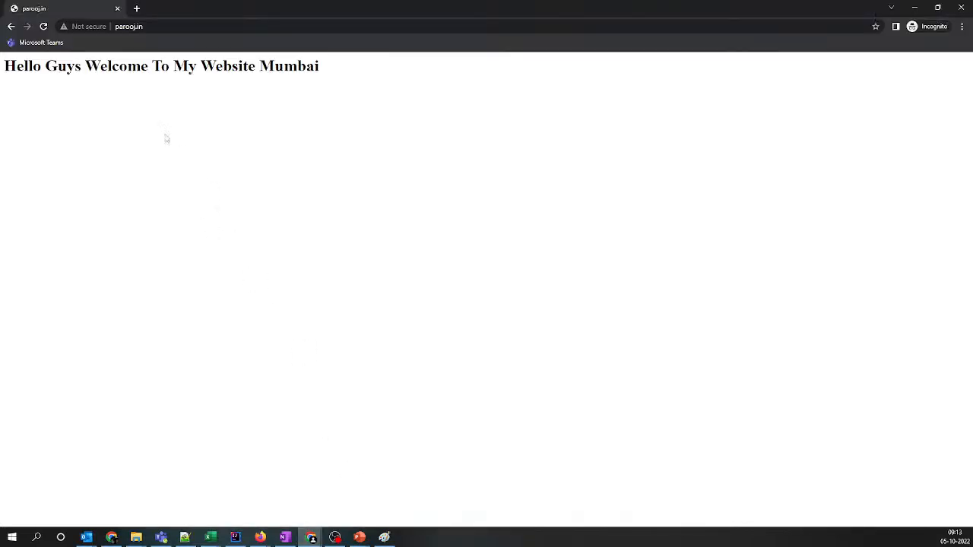
pyautogui.click(44, 26)
# Check parooj.in in the regular Chrome window, refresh it in the Firefox private window, and return to Chrome
pyautogui.moveTo(311, 535)
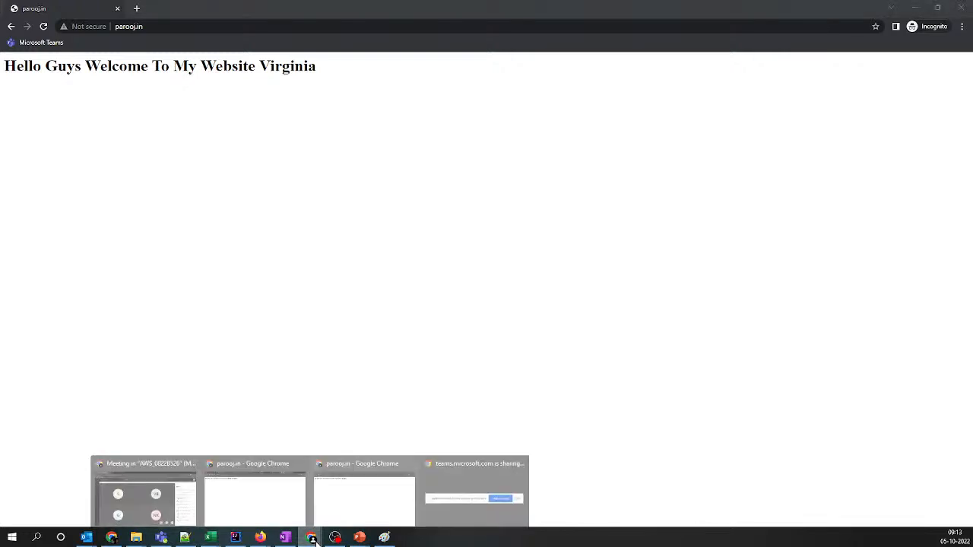
pyautogui.click(282, 511)
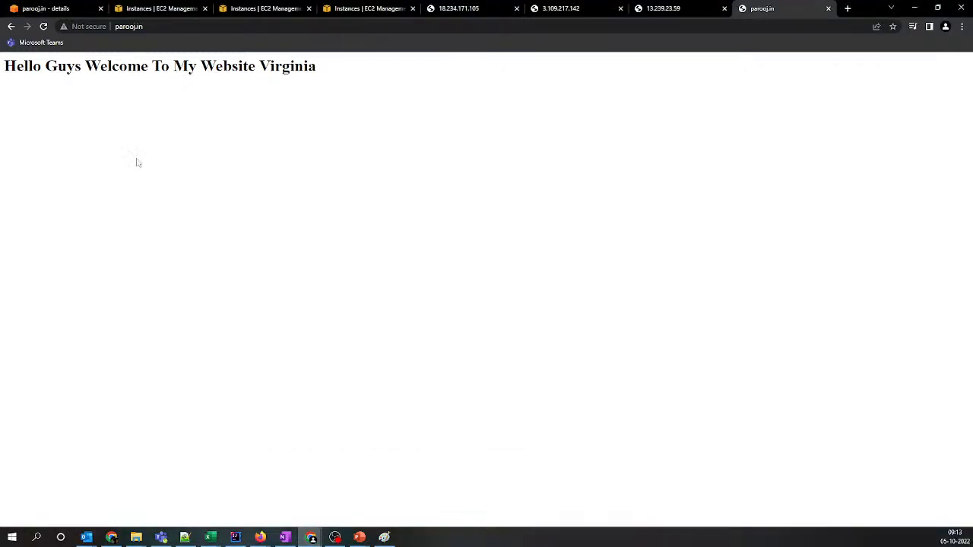
pyautogui.moveTo(260, 537)
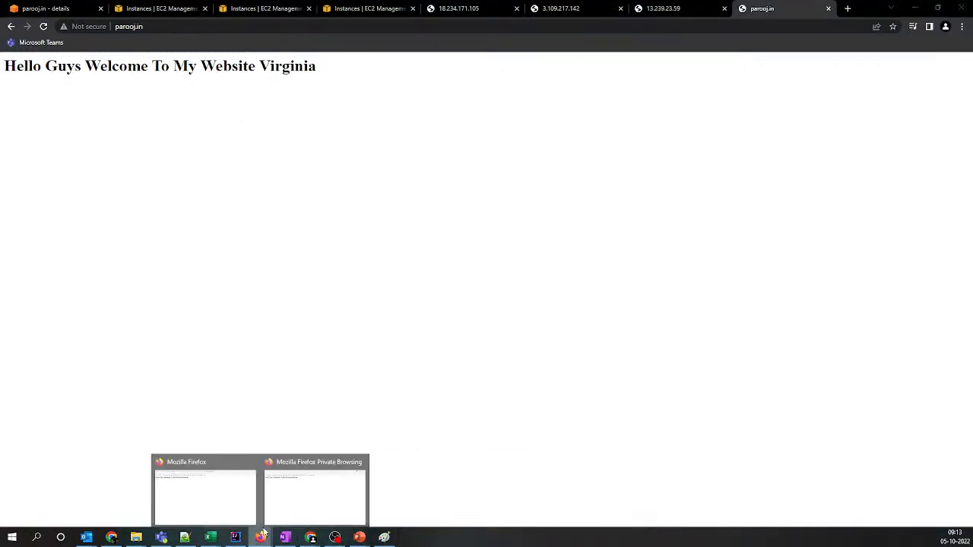
pyautogui.click(315, 491)
pyautogui.click(48, 33)
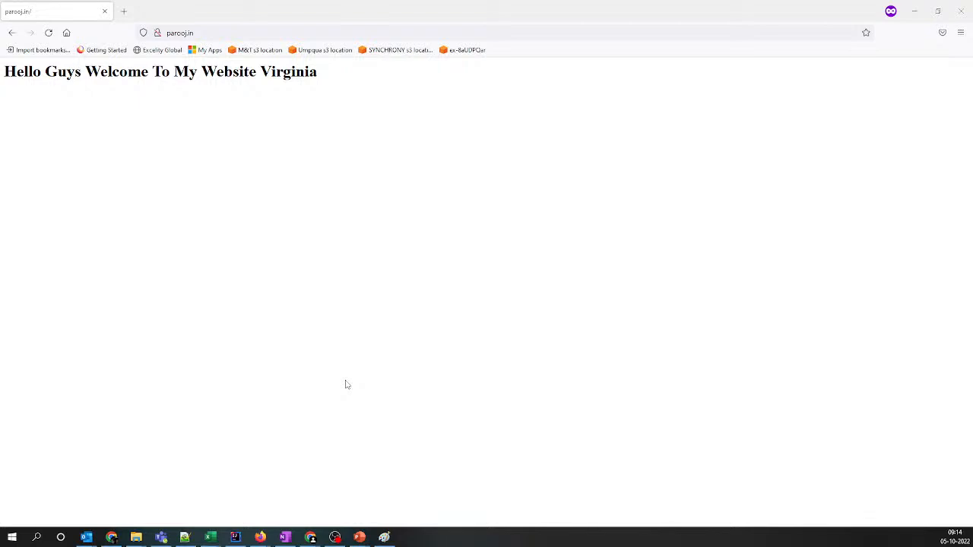
pyautogui.hotkey('alt', 'Tab')
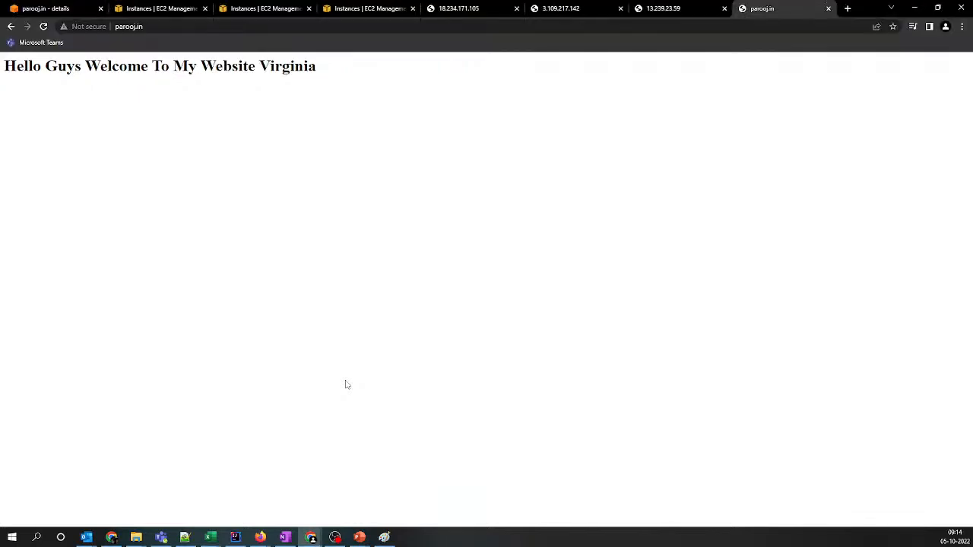
# Stop the virginia EC2 instance in the N. Virginia region
pyautogui.click(54, 9)
pyautogui.click(154, 6)
pyautogui.click(259, 7)
pyautogui.click(141, 5)
pyautogui.click(737, 84)
pyautogui.click(730, 100)
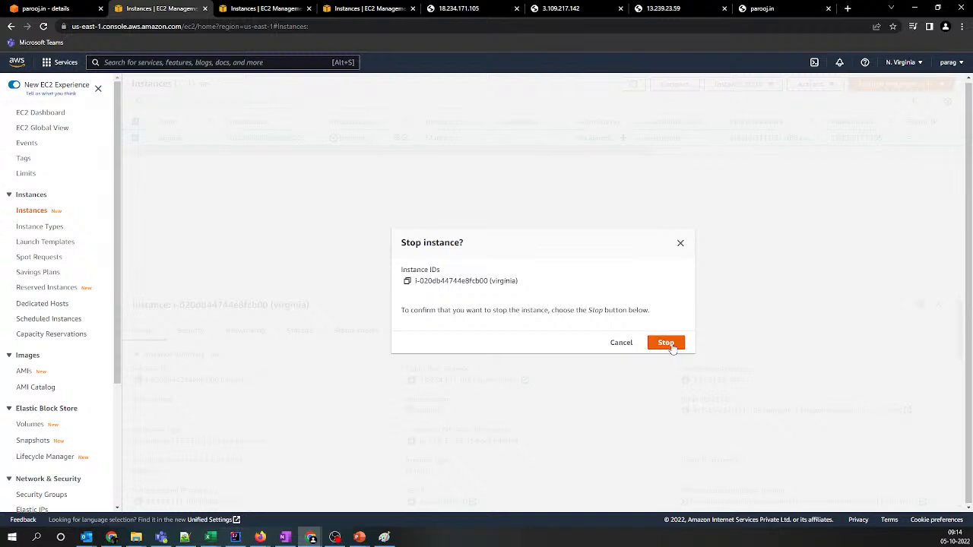
pyautogui.click(666, 343)
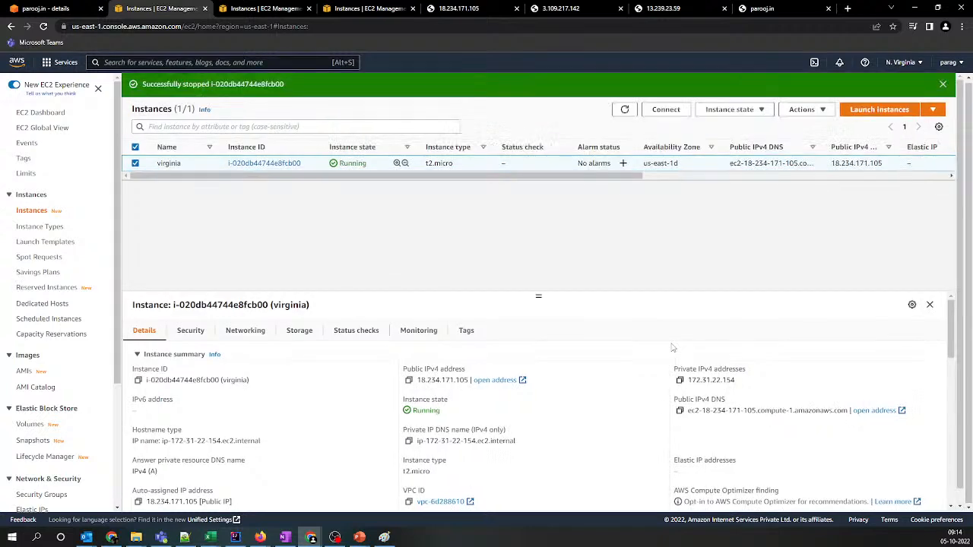
# Refresh the EC2 instance list and check the state and public IPv4 address of the virginia instance
pyautogui.click(624, 109)
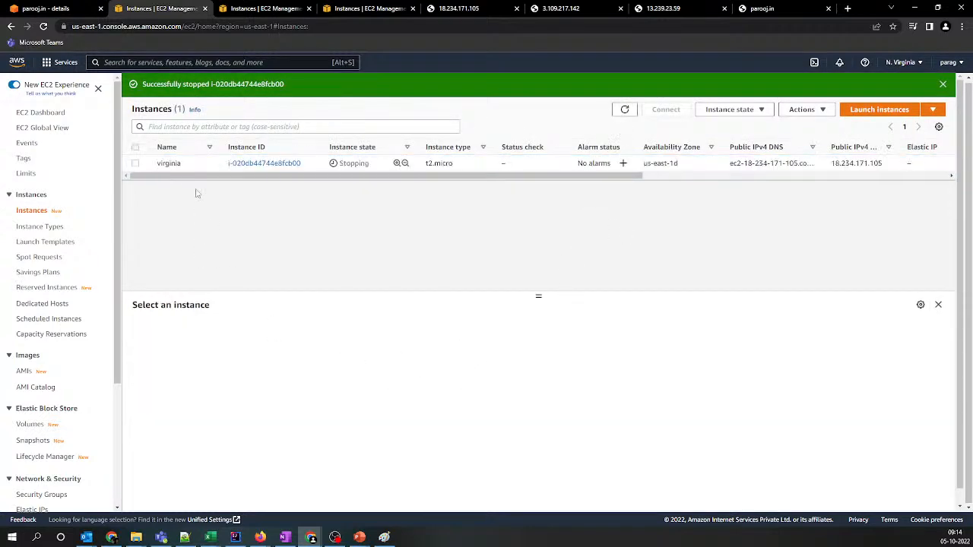
pyautogui.click(167, 162)
pyautogui.moveTo(417, 379); pyautogui.dragTo(470, 379)
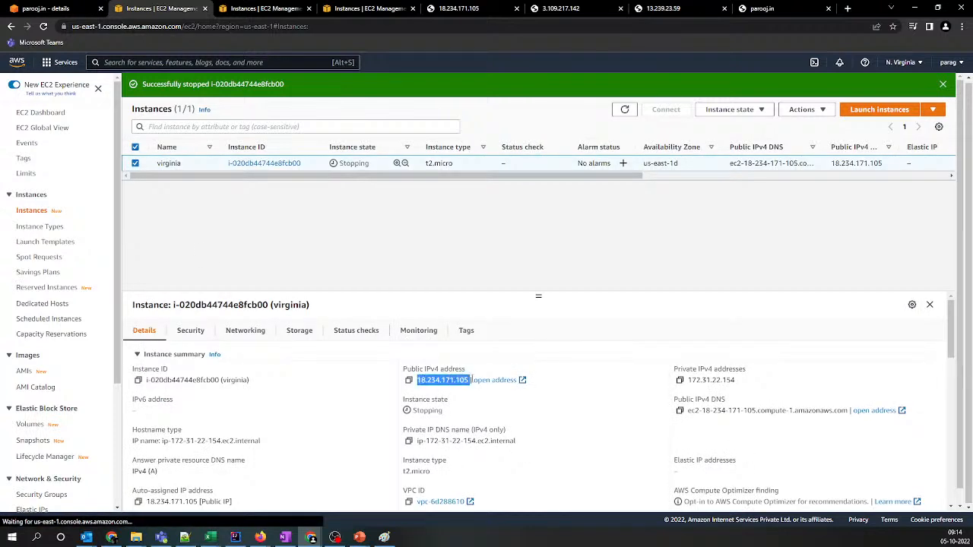
pyautogui.click(624, 109)
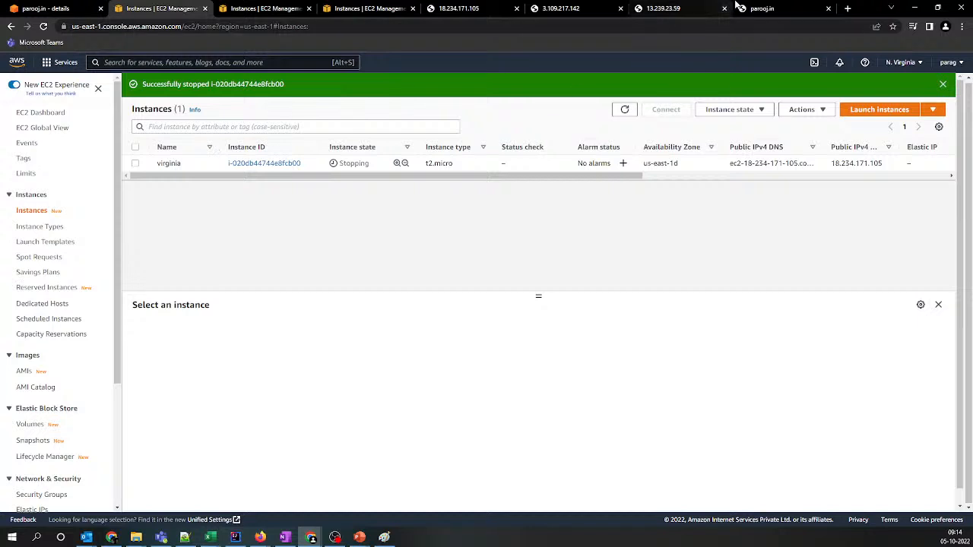
# Reload the parooj.in page, and open and refresh the Route 53 health checks list
pyautogui.click(762, 9)
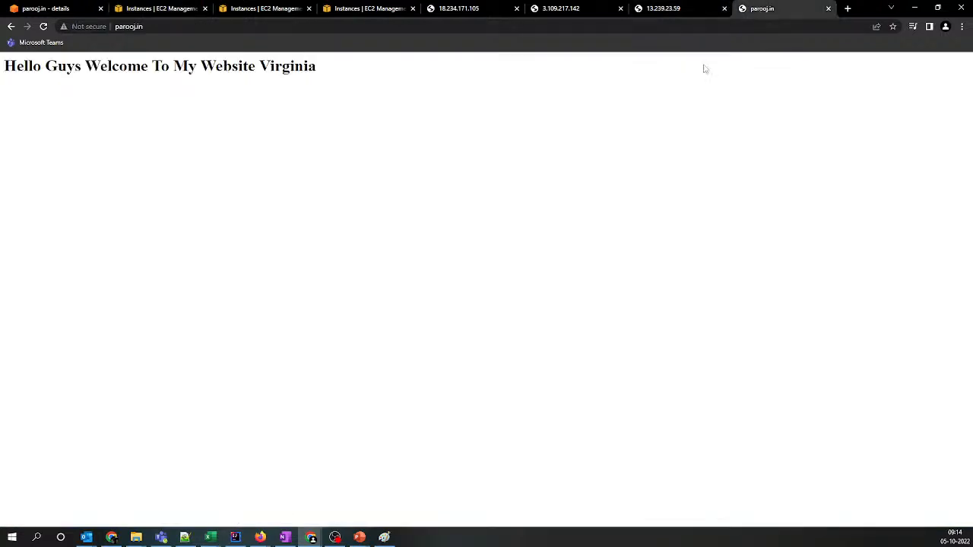
pyautogui.click(44, 25)
pyautogui.click(74, 6)
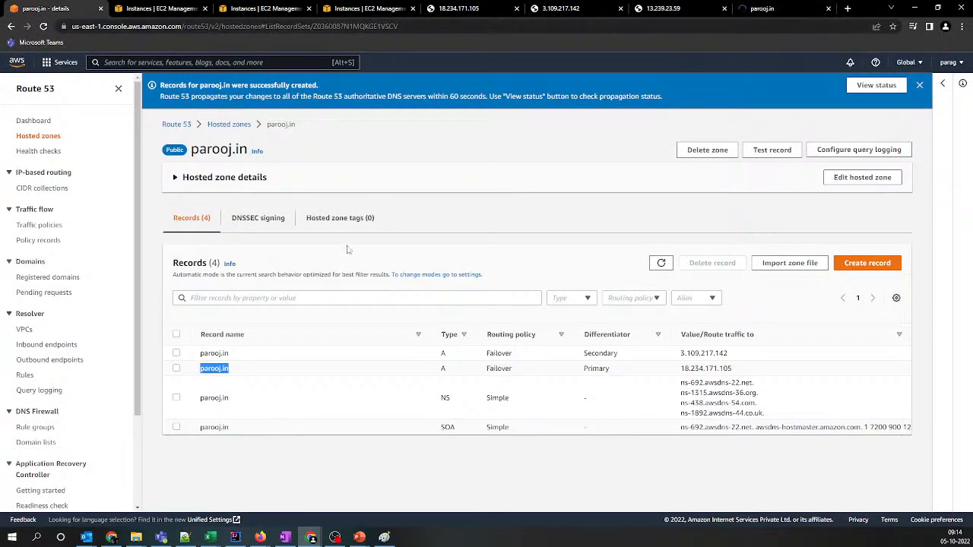
pyautogui.click(34, 154)
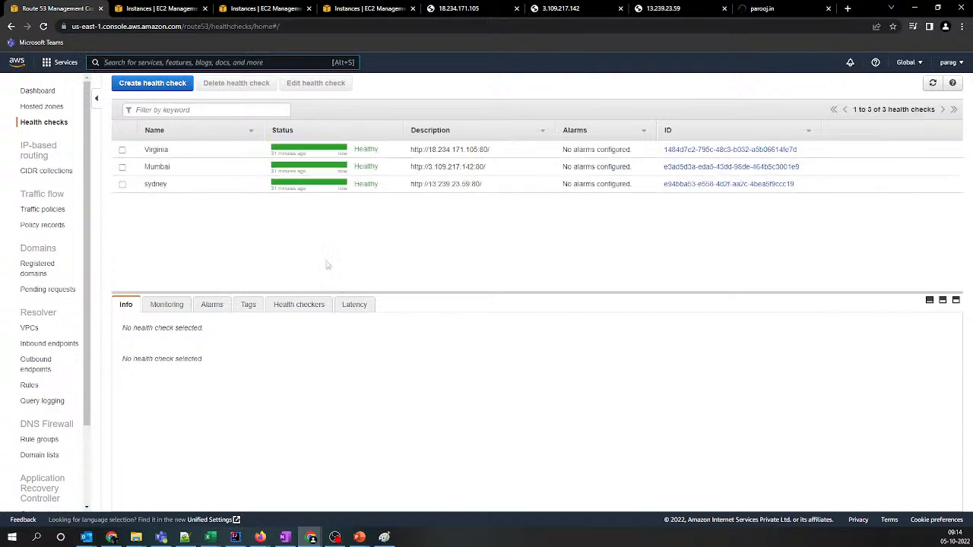
pyautogui.click(932, 83)
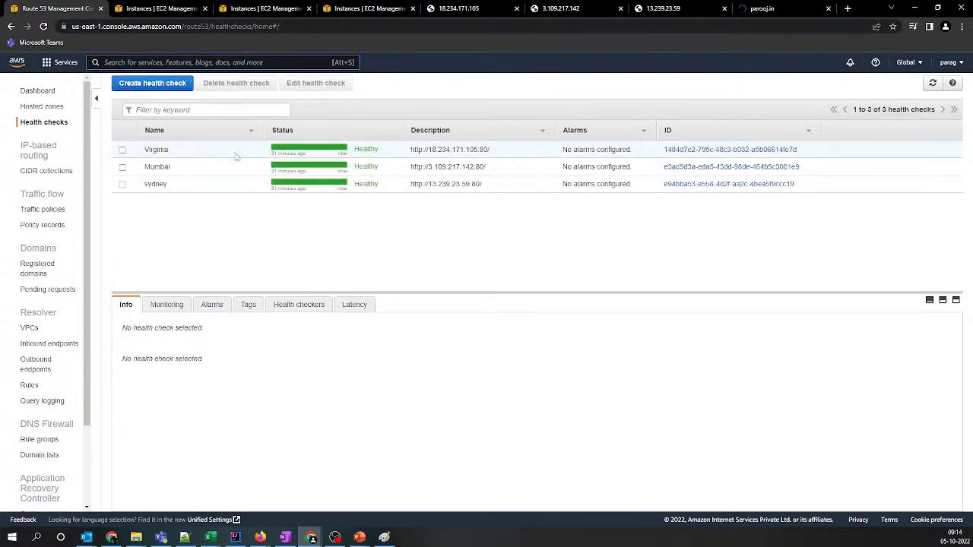
# Examine the current health checker results by region for the Virginia health check and refresh them
pyautogui.click(191, 153)
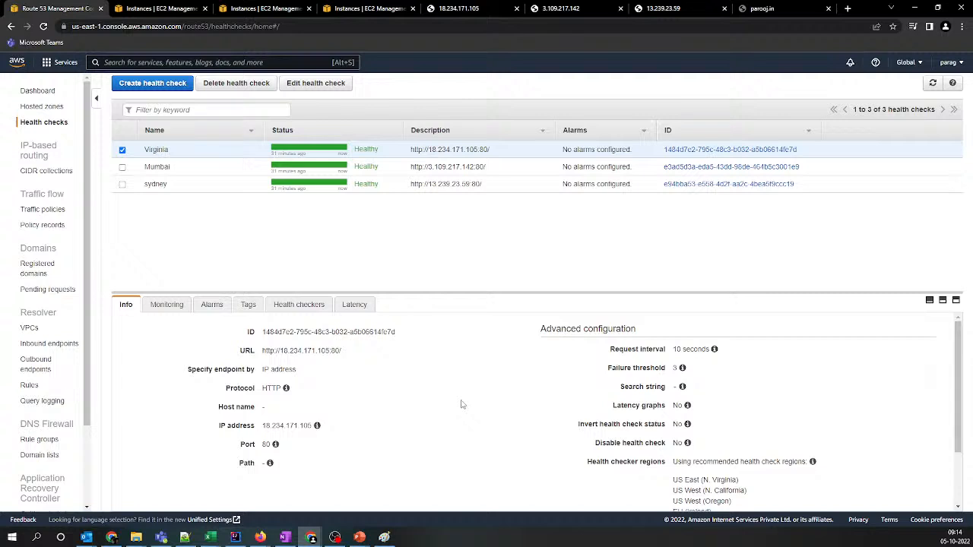
pyautogui.click(314, 306)
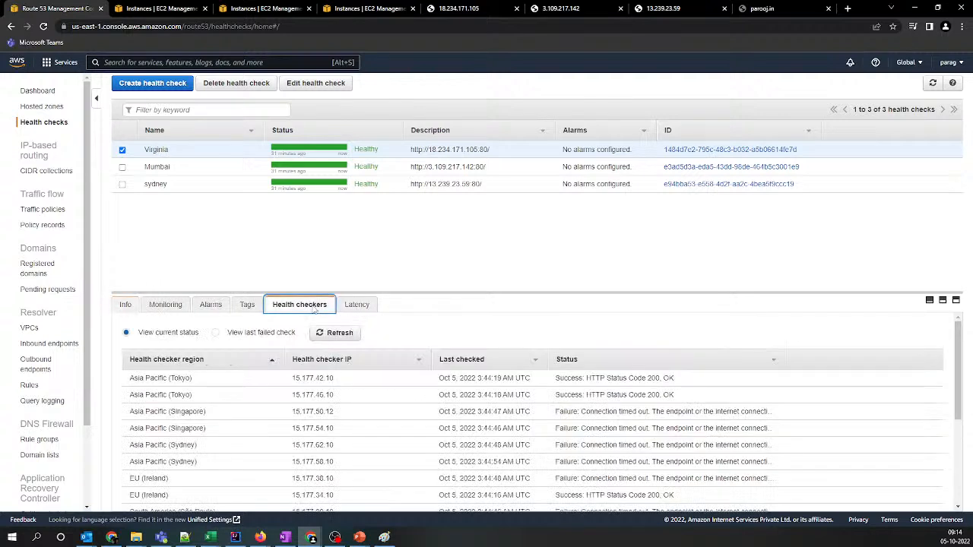
pyautogui.scroll(-1, 549, 402)
pyautogui.moveTo(596, 361)
pyautogui.scroll(-5, 594, 410)
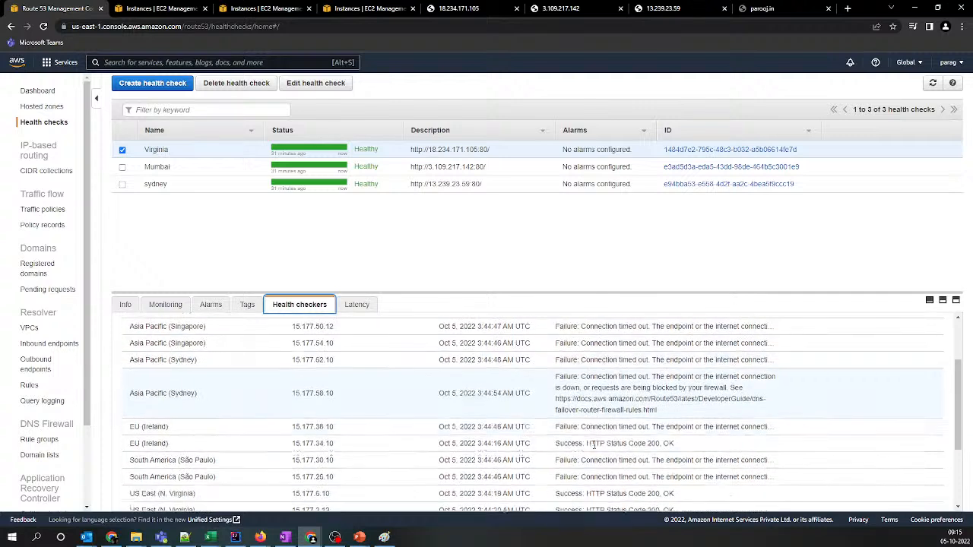
pyautogui.scroll(3, 593, 444)
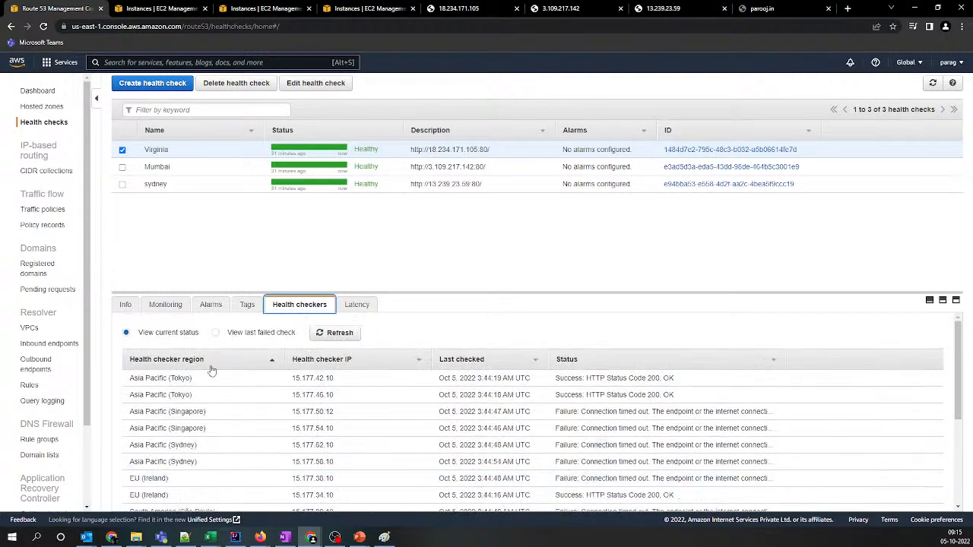
pyautogui.click(323, 332)
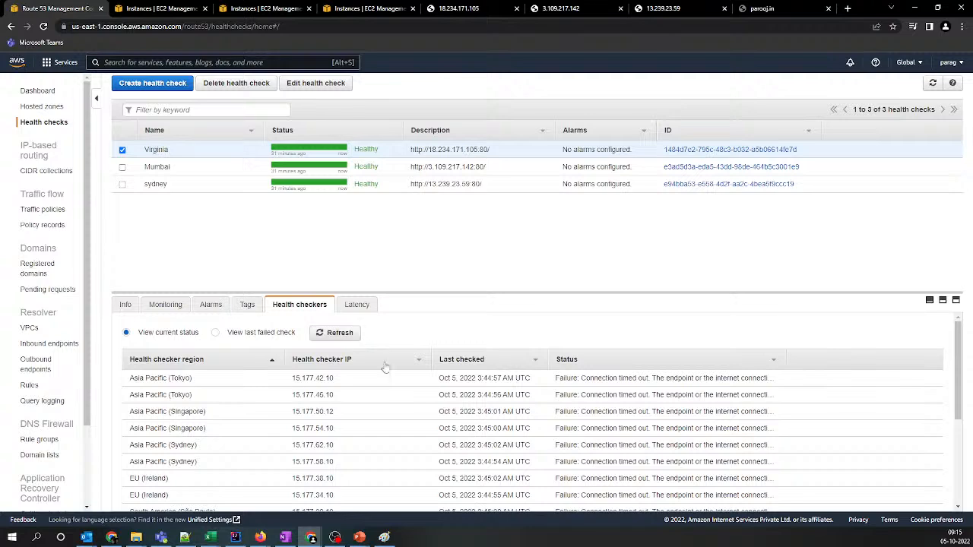
pyautogui.scroll(-3, 356, 338)
pyautogui.scroll(3, 356, 338)
# Refresh the health checks list and check how the open parooj.in page responds
pyautogui.click(952, 82)
pyautogui.click(182, 9)
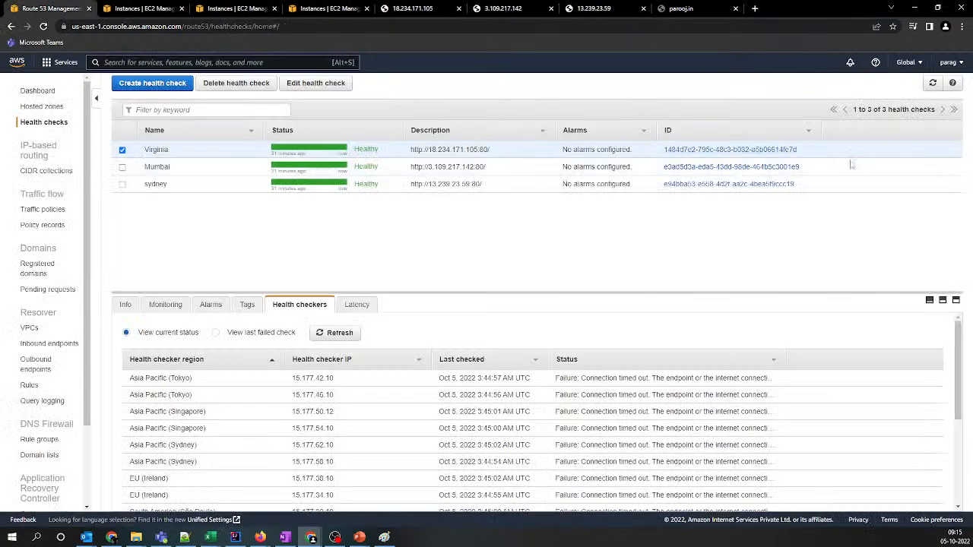
pyautogui.click(933, 82)
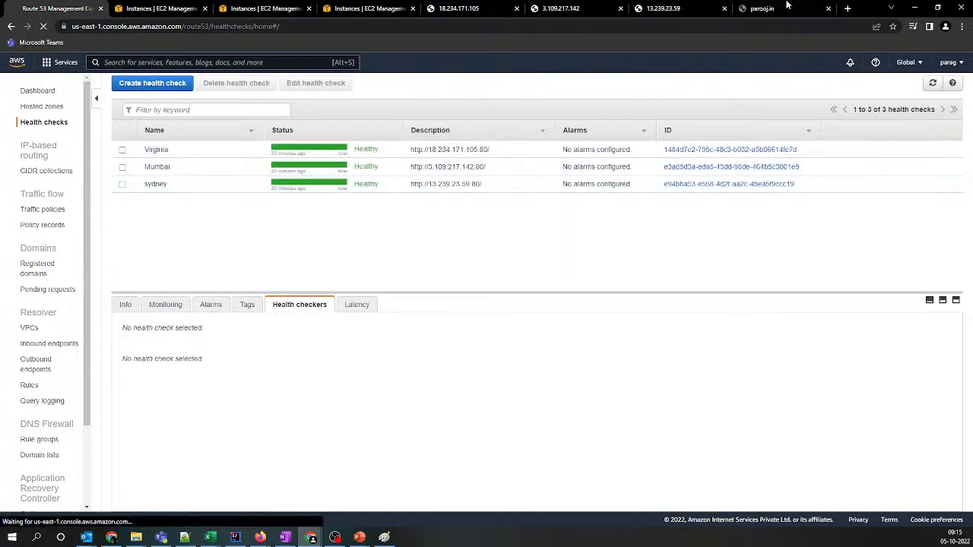
pyautogui.click(747, 9)
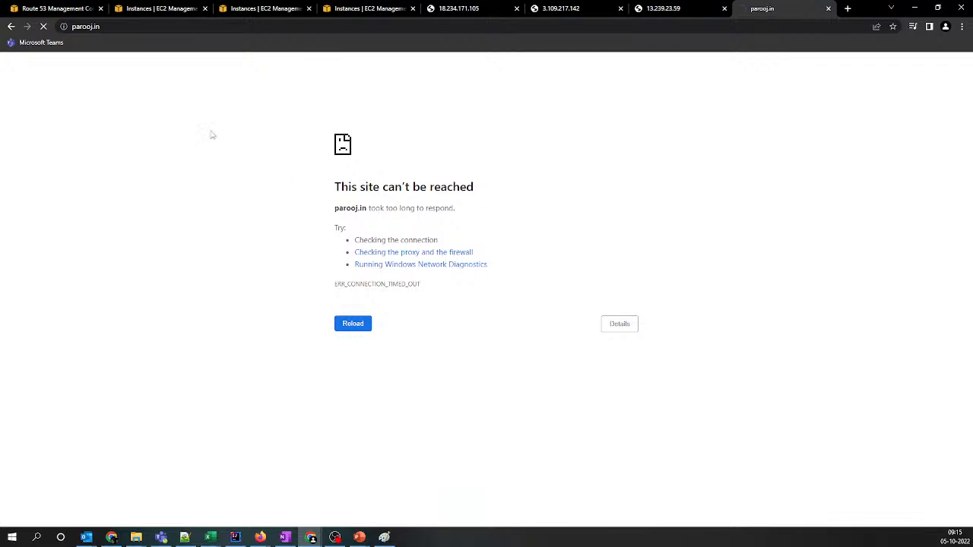
# Return to the Route 53 health checks and refresh the list repeatedly to check Virginia's status
pyautogui.click(67, 13)
pyautogui.click(930, 85)
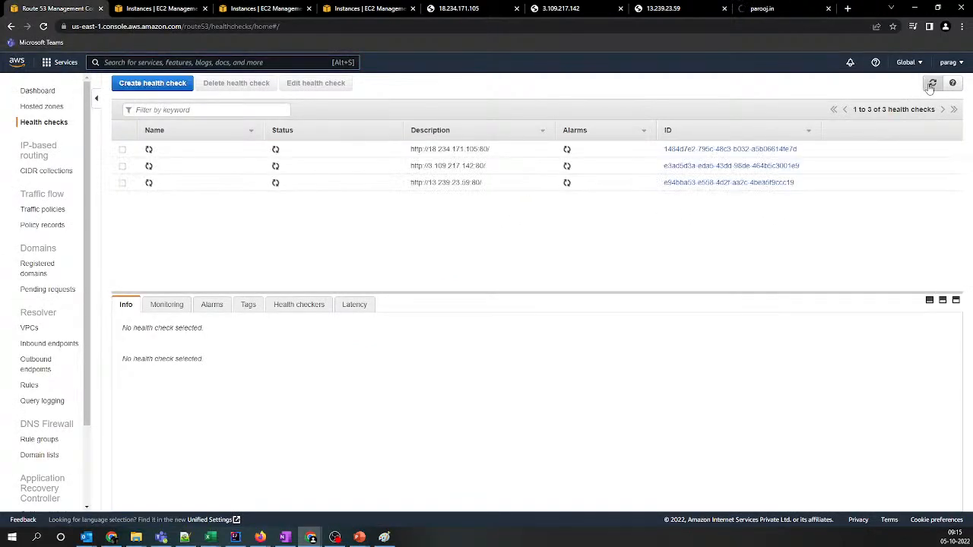
pyautogui.click(930, 85)
pyautogui.click(930, 85)
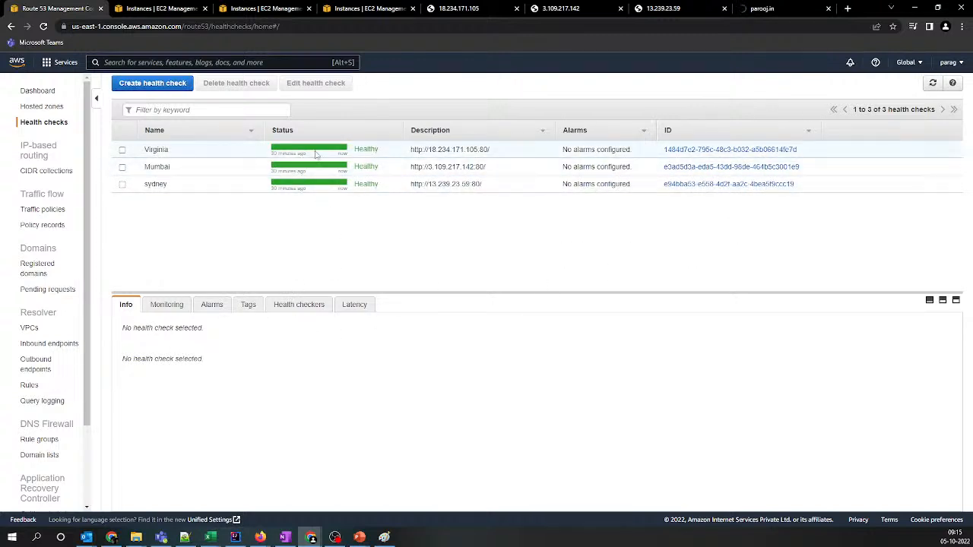
pyautogui.click(932, 83)
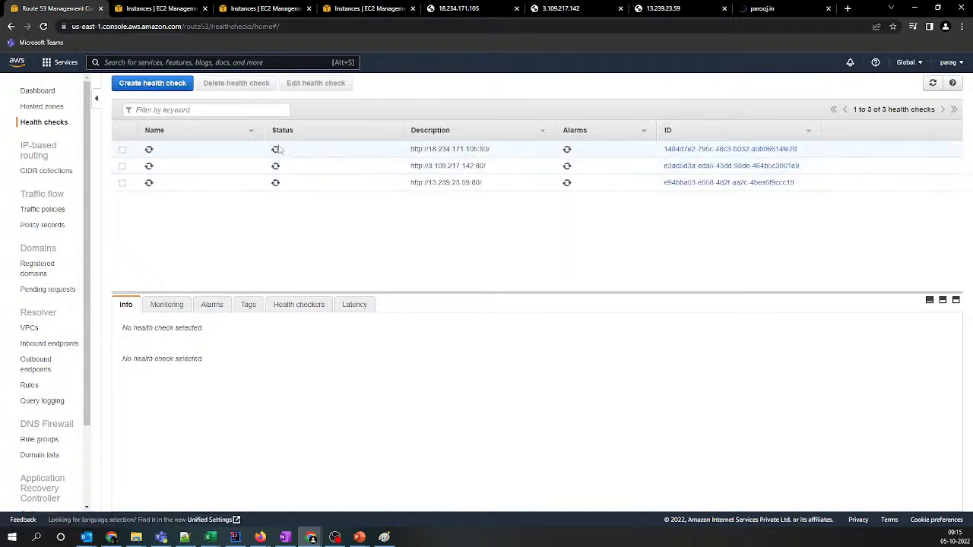
# Review the Virginia health check's checker results for all regions again
pyautogui.click(278, 306)
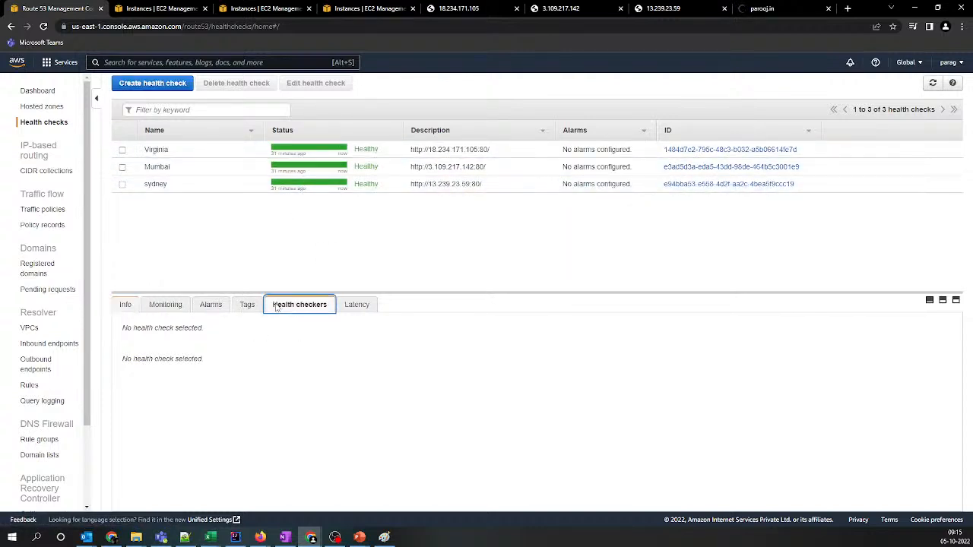
pyautogui.click(554, 156)
pyautogui.scroll(-5, 442, 396)
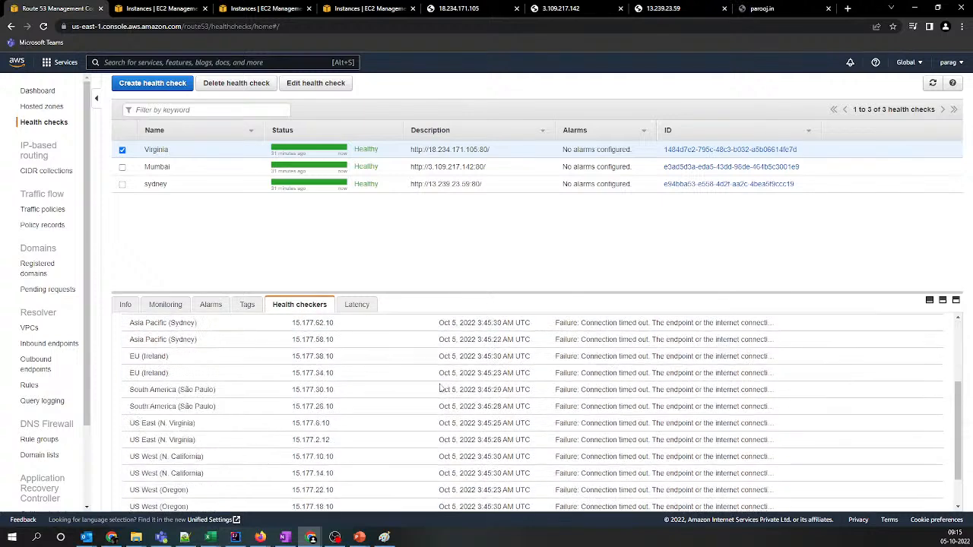
pyautogui.scroll(5, 443, 410)
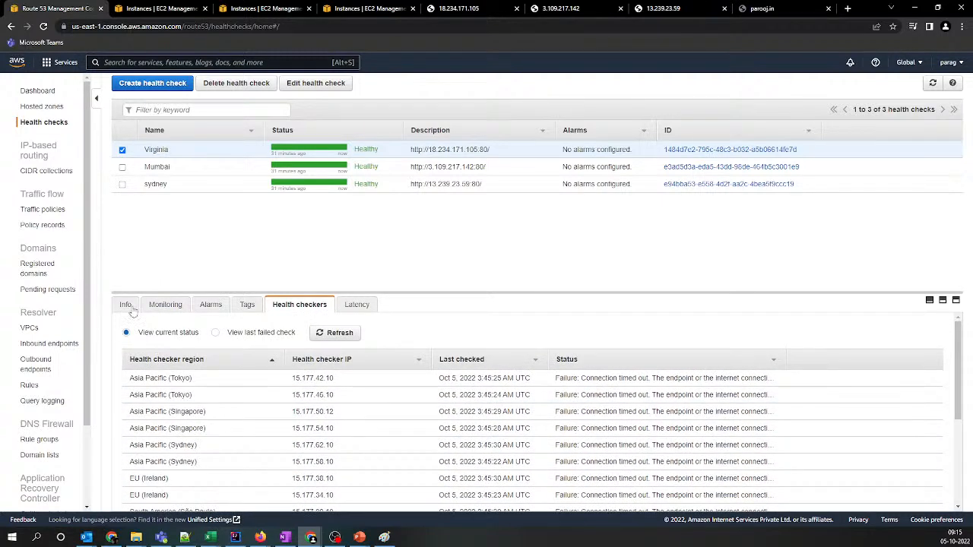
# View the Virginia health check's general info, refresh the list, and recheck the parooj.in page
pyautogui.click(134, 308)
pyautogui.click(932, 83)
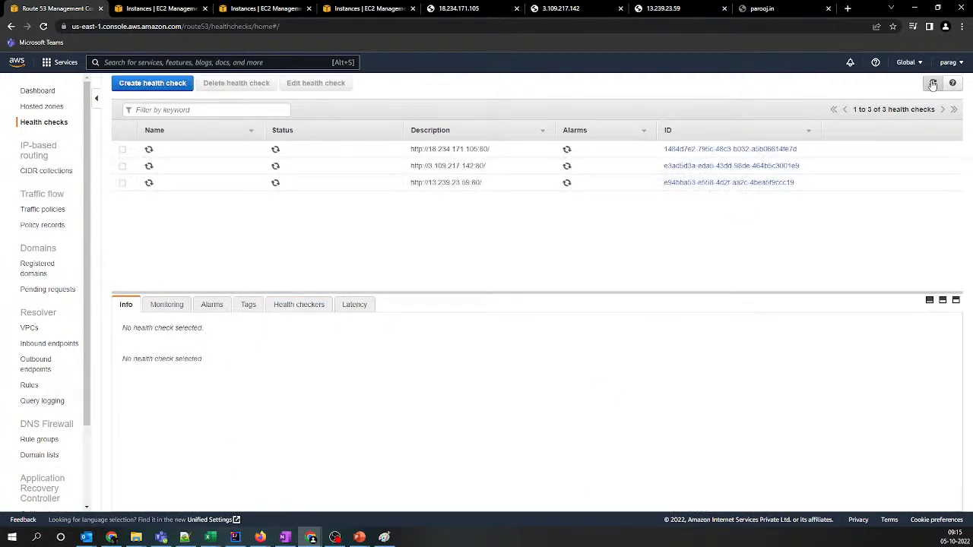
pyautogui.click(777, 8)
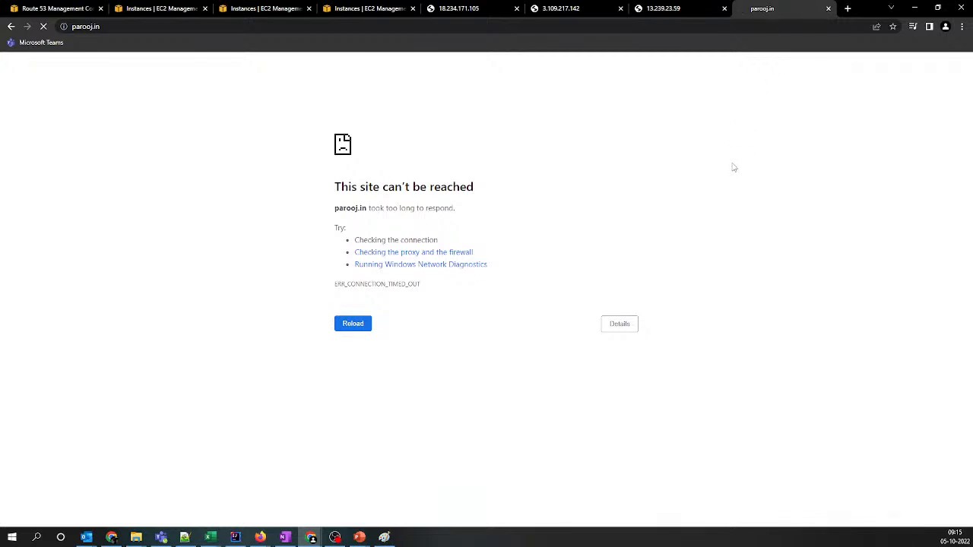
# Go back to the Route 53 health checks and keep refreshing them to look for a status change
pyautogui.click(53, 8)
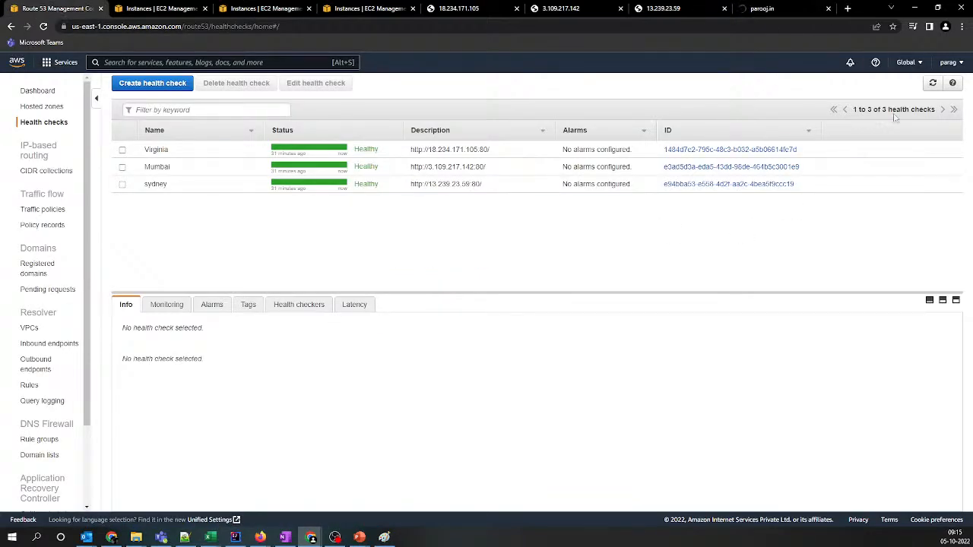
pyautogui.click(933, 84)
pyautogui.click(932, 84)
pyautogui.click(933, 83)
pyautogui.click(932, 83)
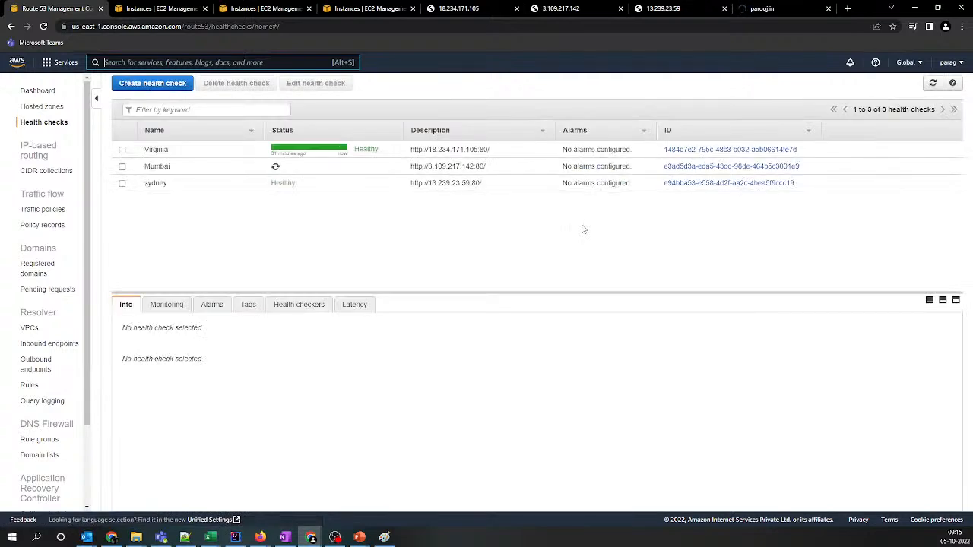
# Inspect the Virginia health check's monitoring graphs, refresh the statuses, and switch to the parooj.in page
pyautogui.click(167, 304)
pyautogui.click(121, 149)
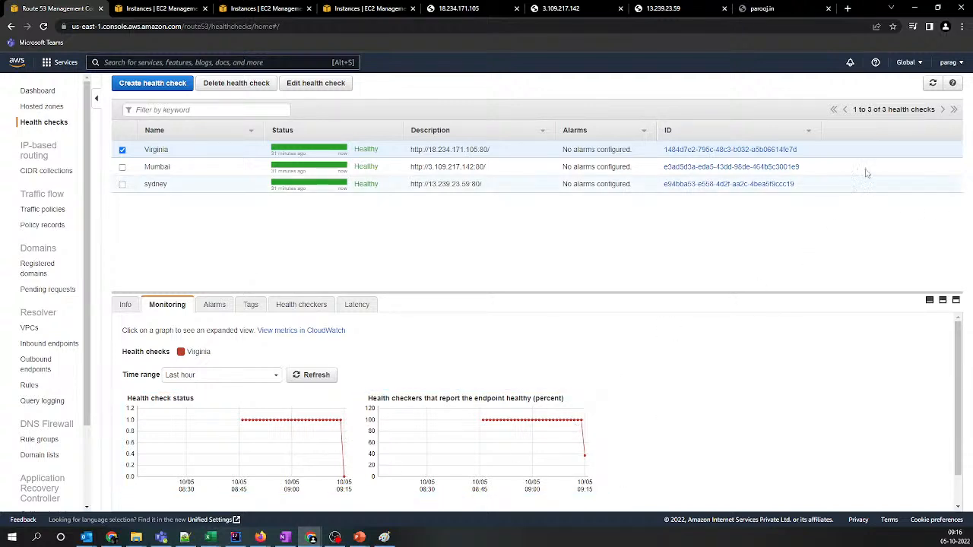
pyautogui.click(933, 84)
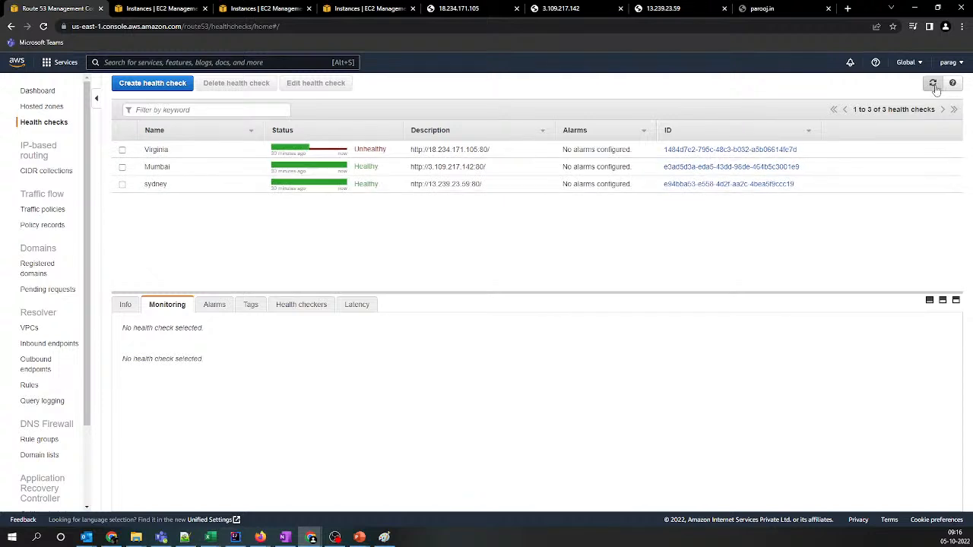
pyautogui.click(752, 8)
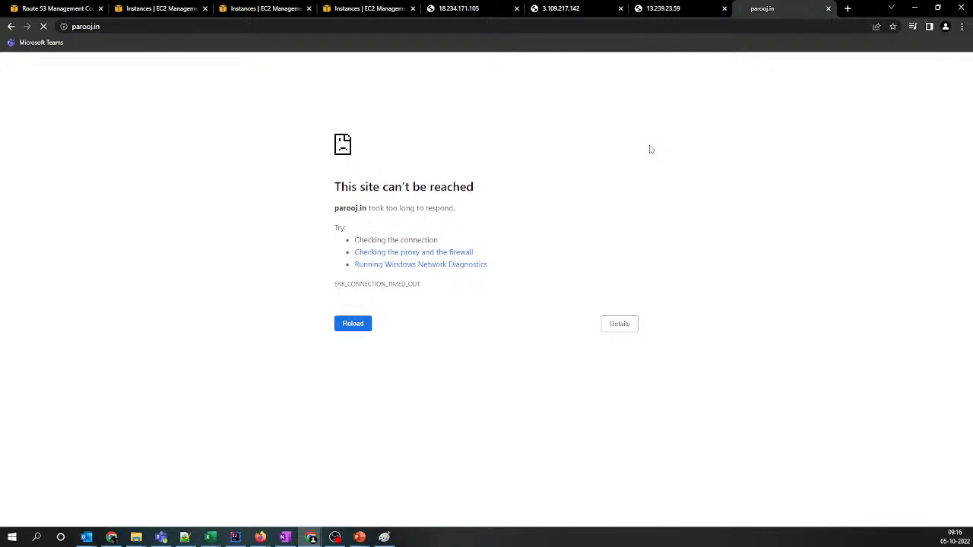
# Open the parooj.in hosted zone's records and compare the primary failover record's IP address with the IP list in Notepad++
pyautogui.click(80, 9)
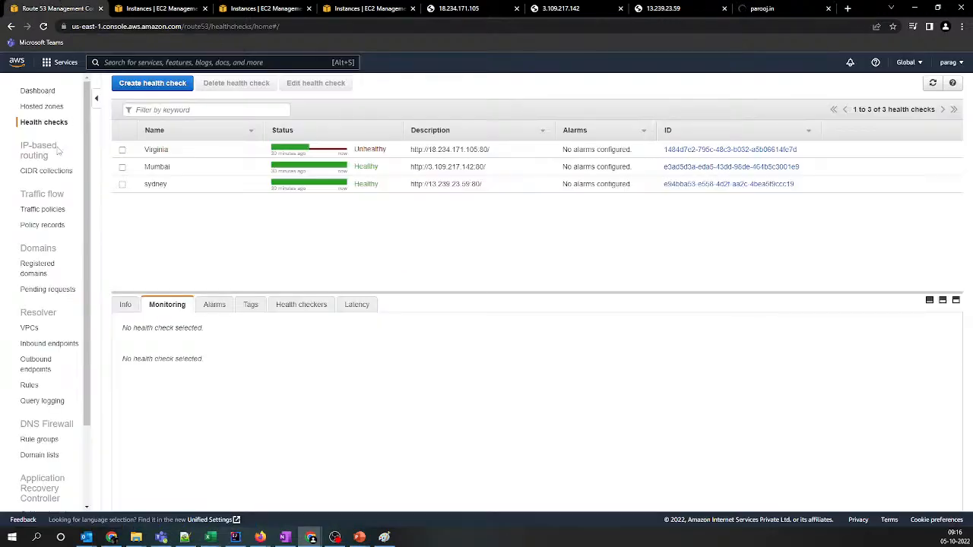
pyautogui.click(38, 106)
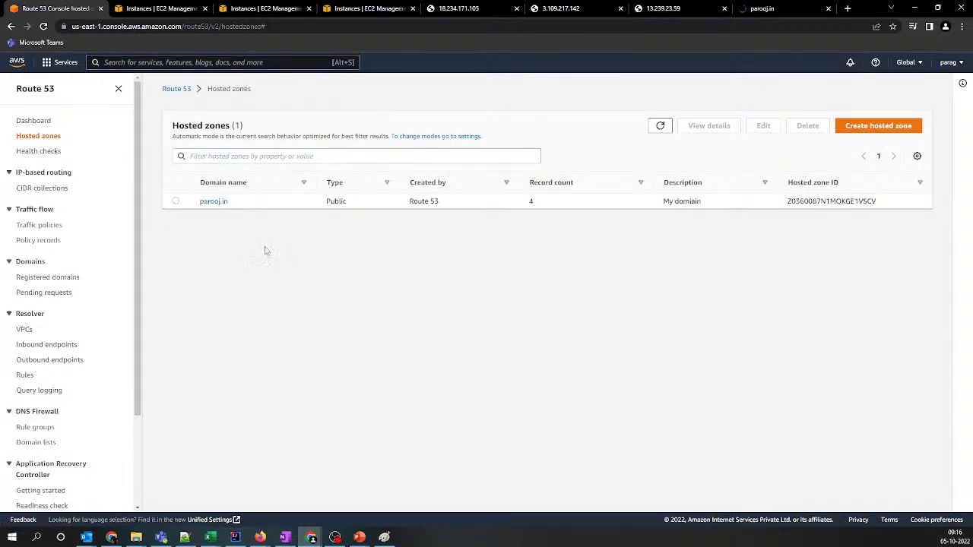
pyautogui.click(213, 201)
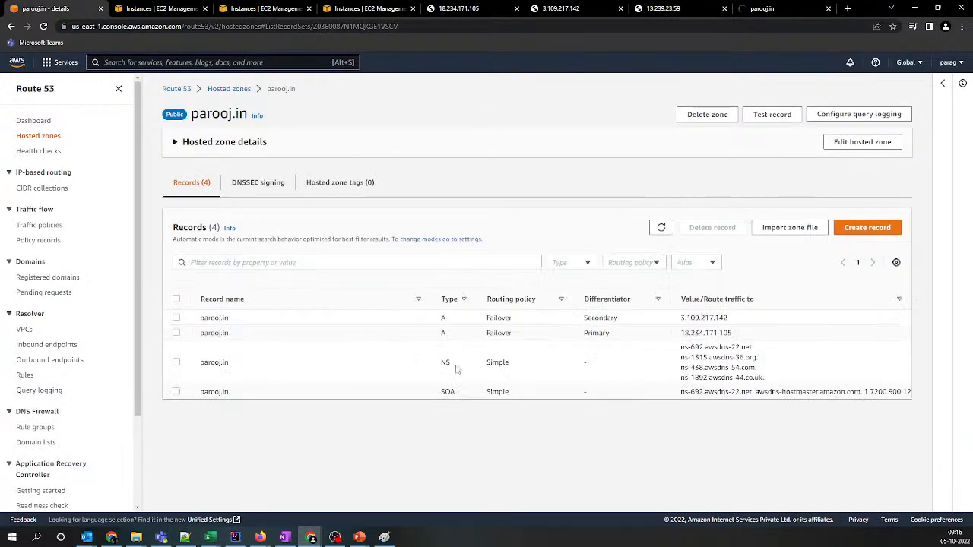
pyautogui.moveTo(734, 334); pyautogui.dragTo(675, 335)
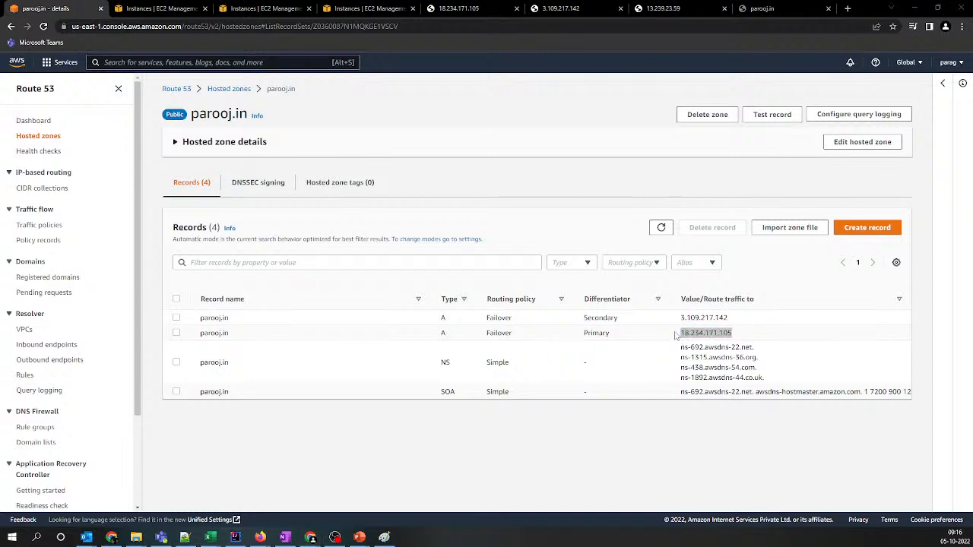
pyautogui.hotkey('alt', 'Tab')
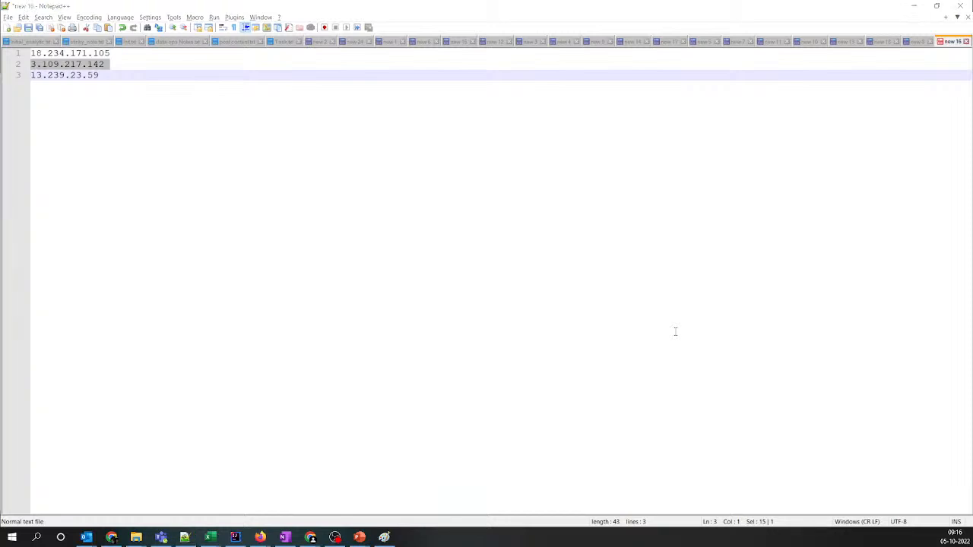
pyautogui.hotkey('alt', 'Tab')
# Reload the parooj.in site and highlight the end of its welcome message
pyautogui.click(790, 15)
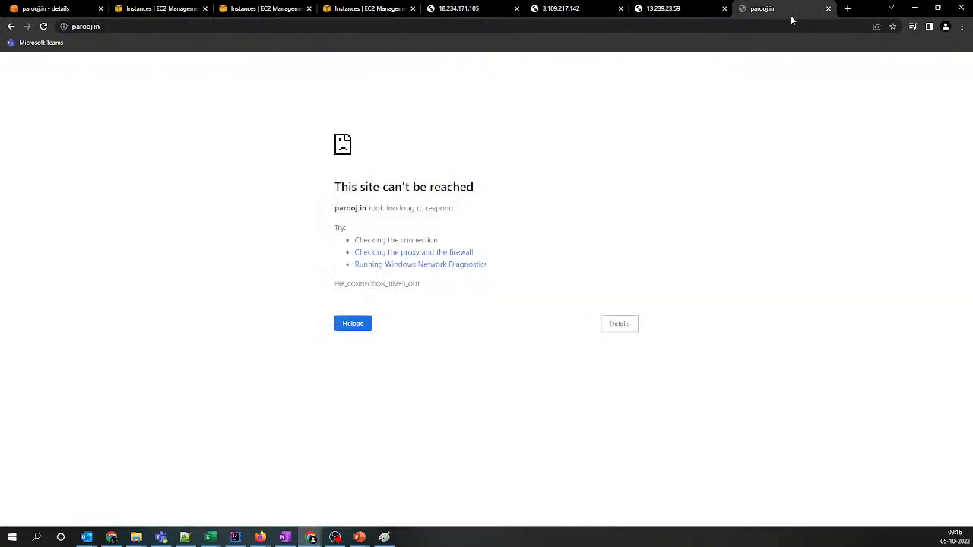
pyautogui.press('F5')
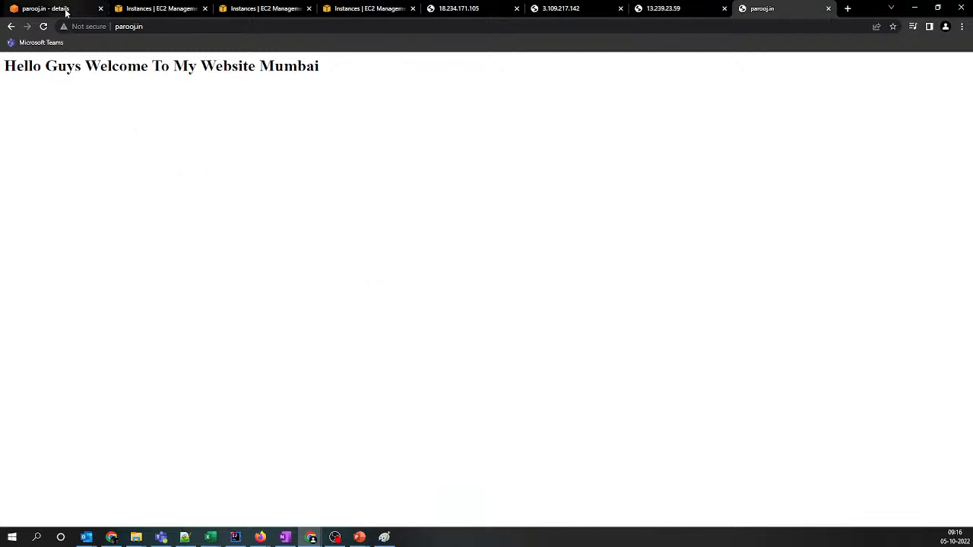
pyautogui.moveTo(161, 66); pyautogui.dragTo(365, 65)
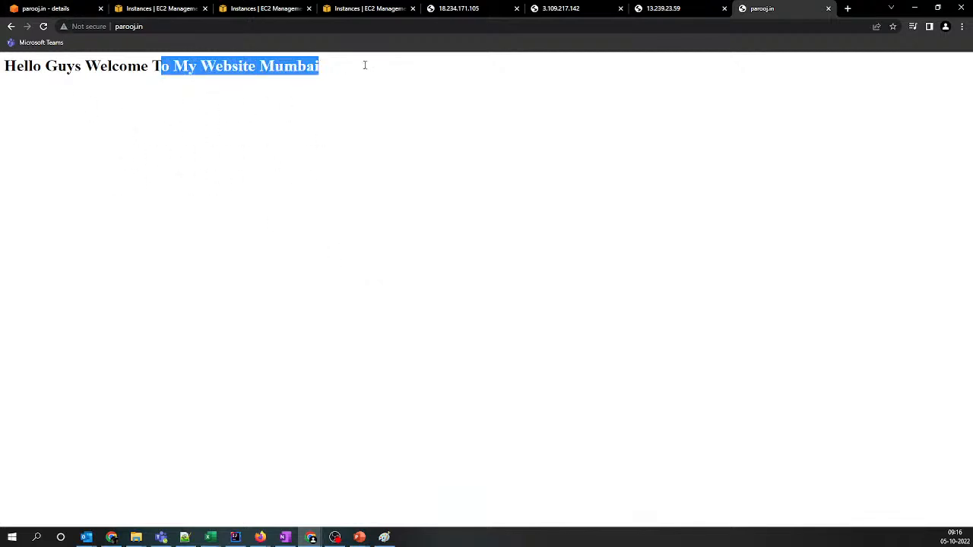
# Return to the Route 53 health checks, refresh the list, and review the Virginia check's health checker results and general info
pyautogui.click(46, 9)
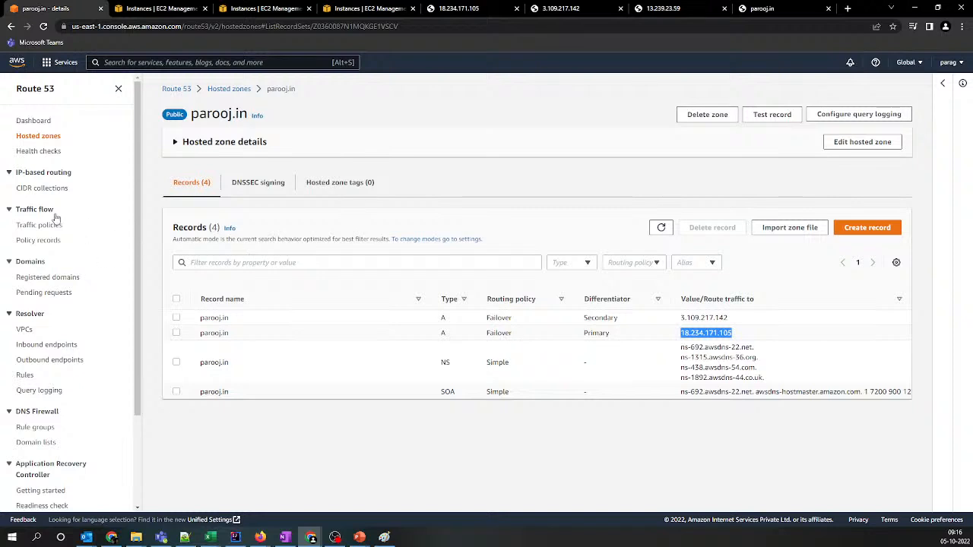
pyautogui.click(30, 152)
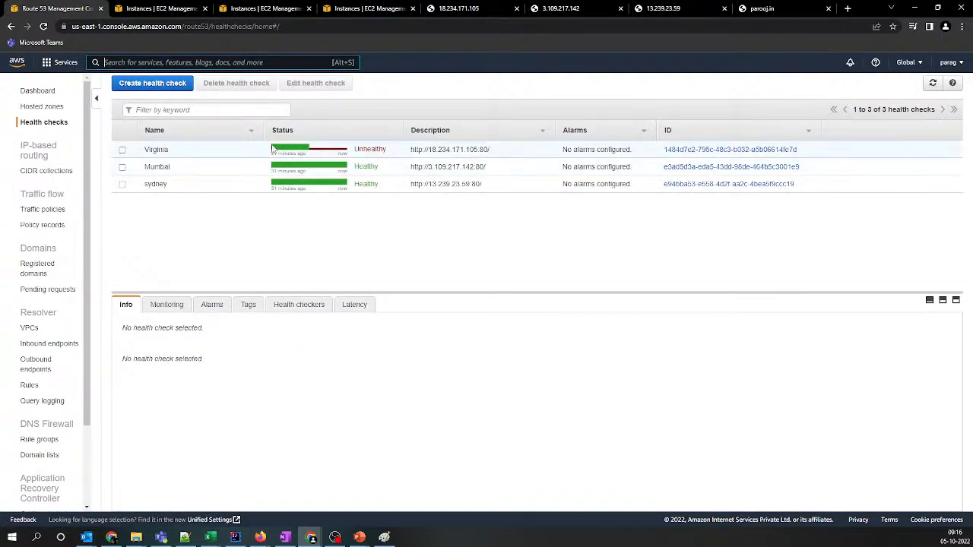
pyautogui.click(932, 83)
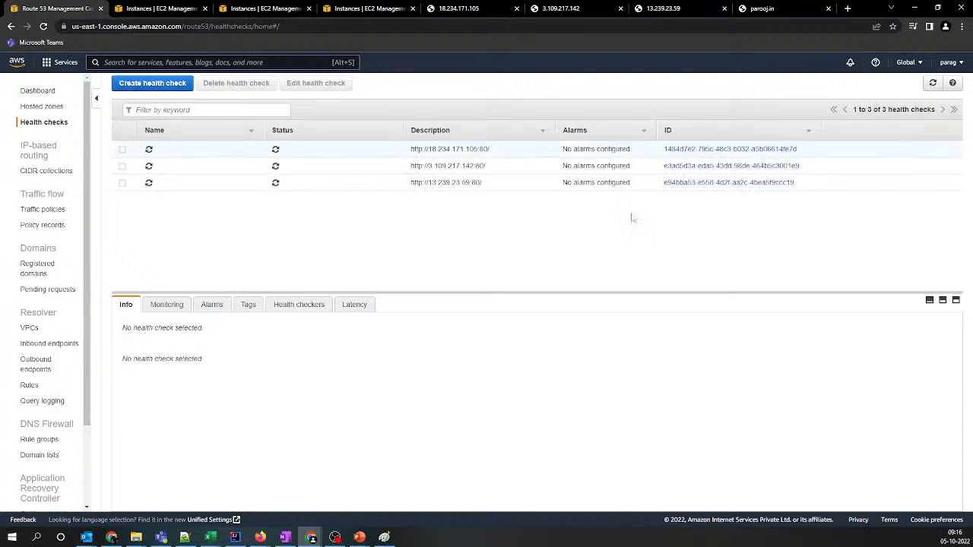
pyautogui.click(283, 310)
pyautogui.click(220, 149)
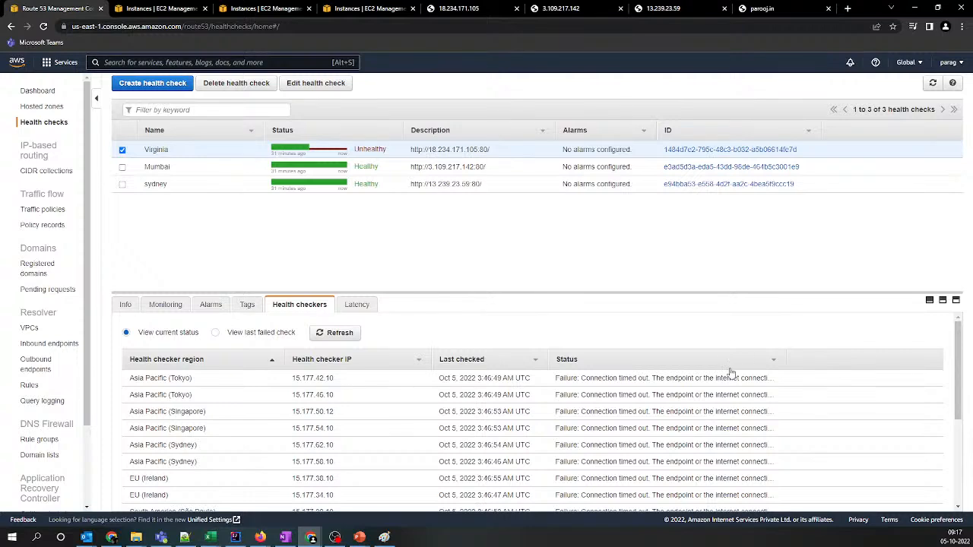
pyautogui.scroll(-2, 379, 456)
pyautogui.scroll(2, 375, 456)
pyautogui.click(124, 305)
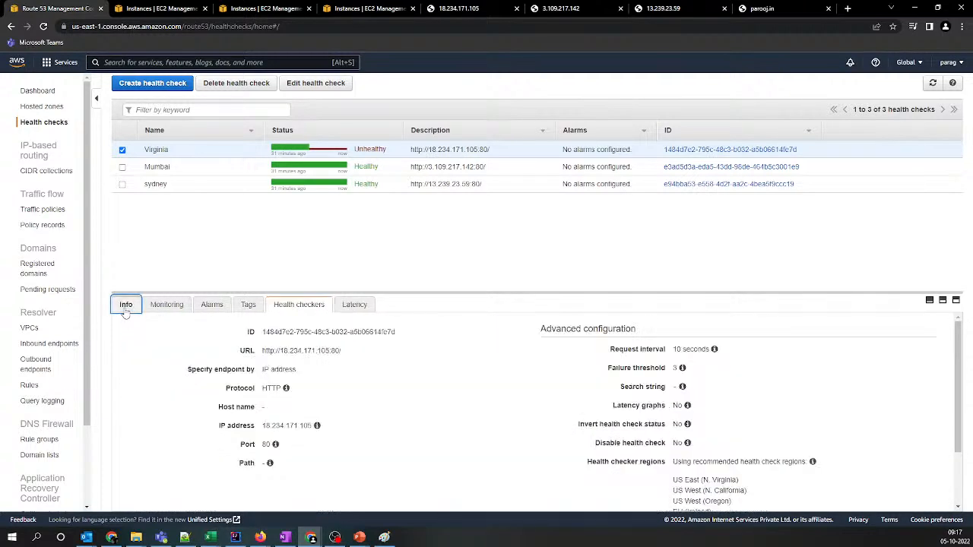
# Reload parooj.in in both the regular and incognito windows, and highlight the region name in the incognito page's message
pyautogui.click(757, 8)
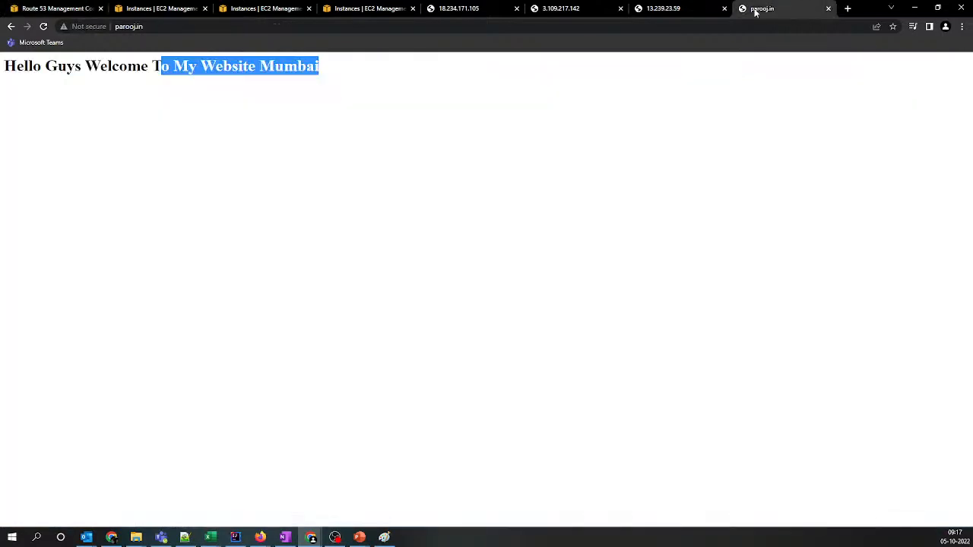
pyautogui.click(44, 26)
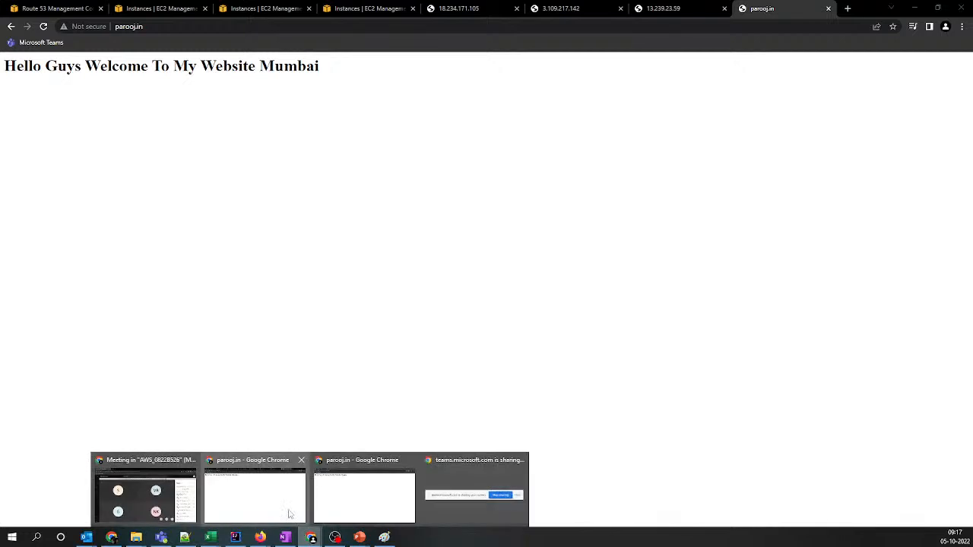
pyautogui.moveTo(321, 531)
pyautogui.click(337, 506)
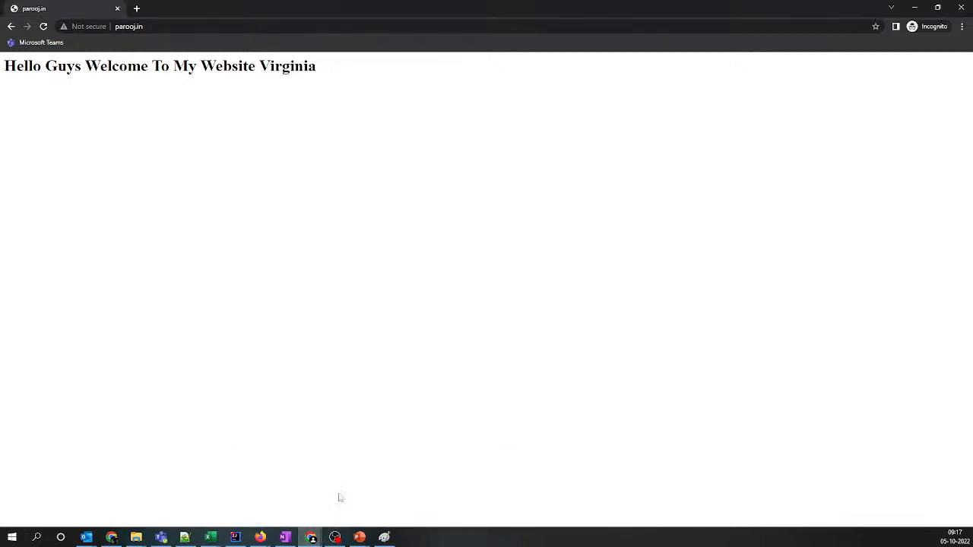
pyautogui.click(43, 26)
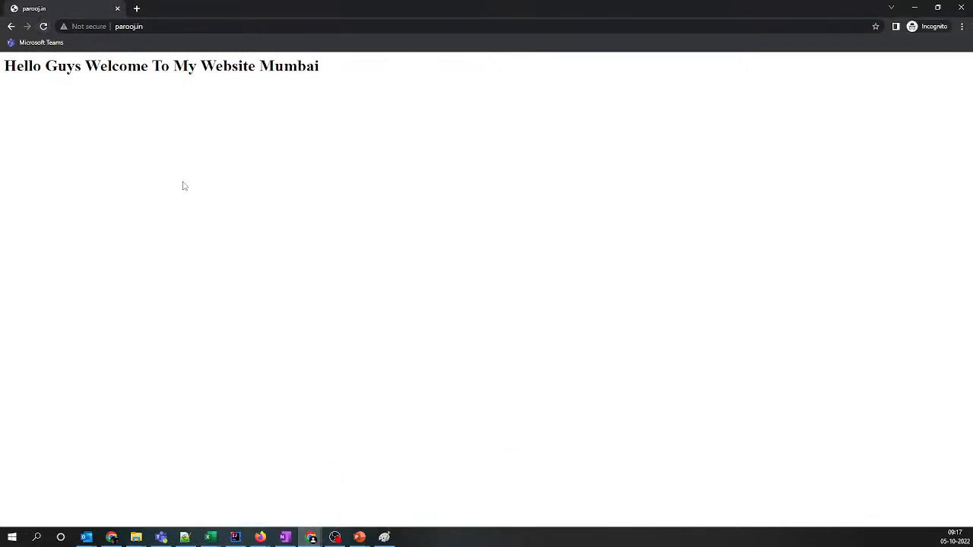
pyautogui.moveTo(257, 68); pyautogui.dragTo(355, 67)
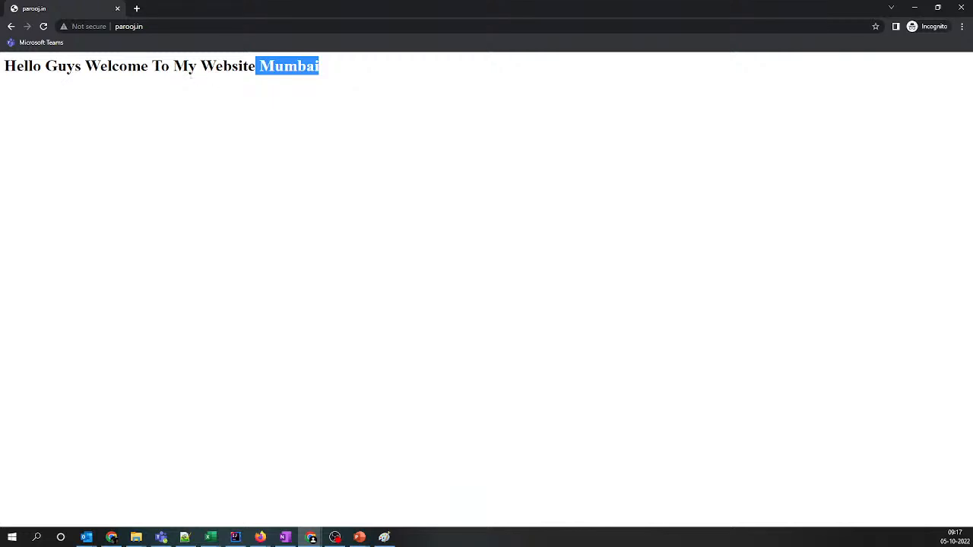
# Leave the incognito window and return to the Route 53 health checks list
pyautogui.hotkey('alt', 'Tab')
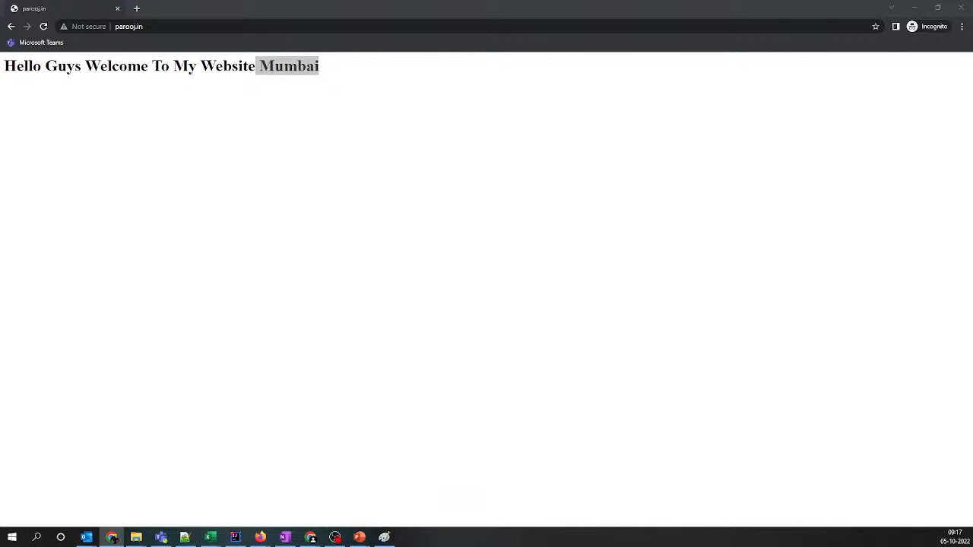
pyautogui.hotkey('alt', 'Tab')
pyautogui.click(69, 9)
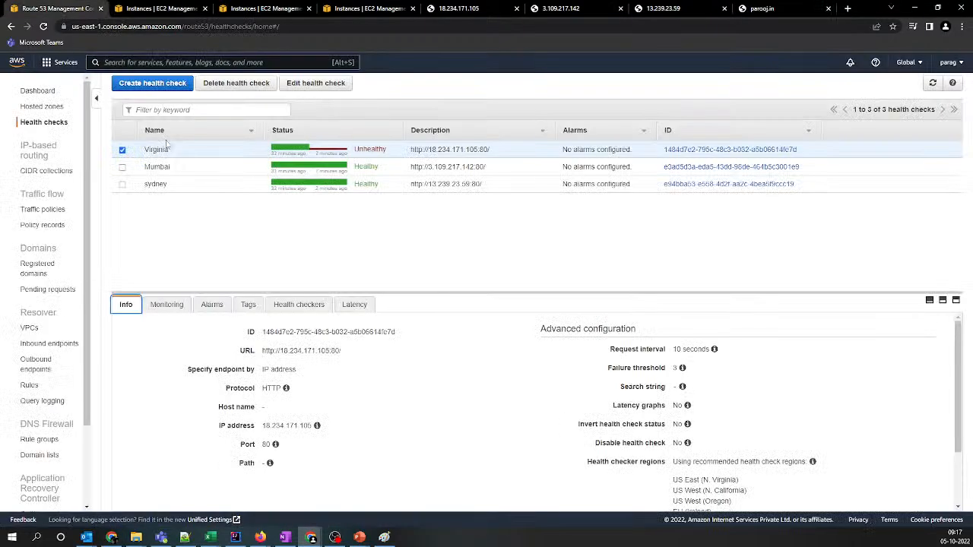
# Switch to the PowerPoint slide show, go back to the Failover Routing text slide, and underline "active/passive set-up" in red
pyautogui.click(359, 536)
pyautogui.click(377, 496)
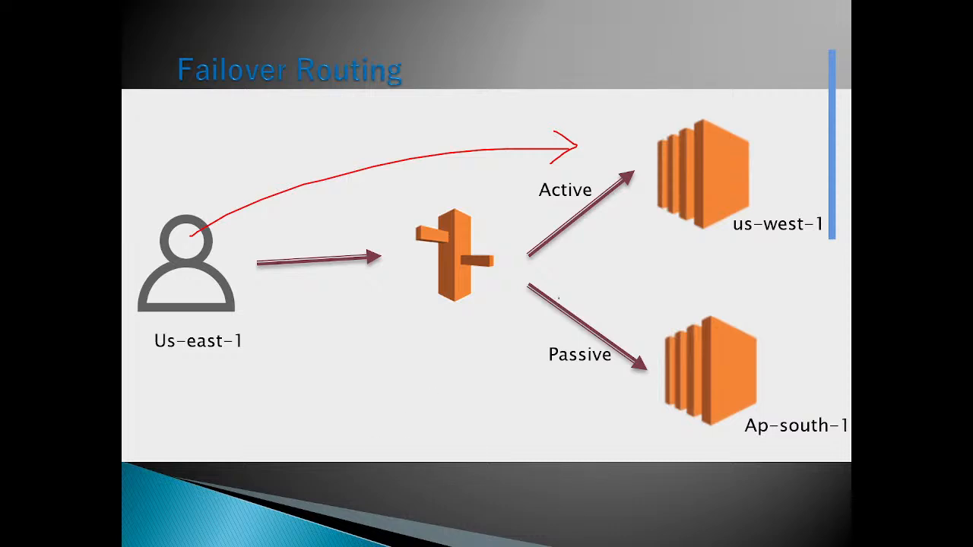
pyautogui.press('Right')
pyautogui.press('Left')
pyautogui.press('Left')
pyautogui.press('Left')
pyautogui.press('Left')
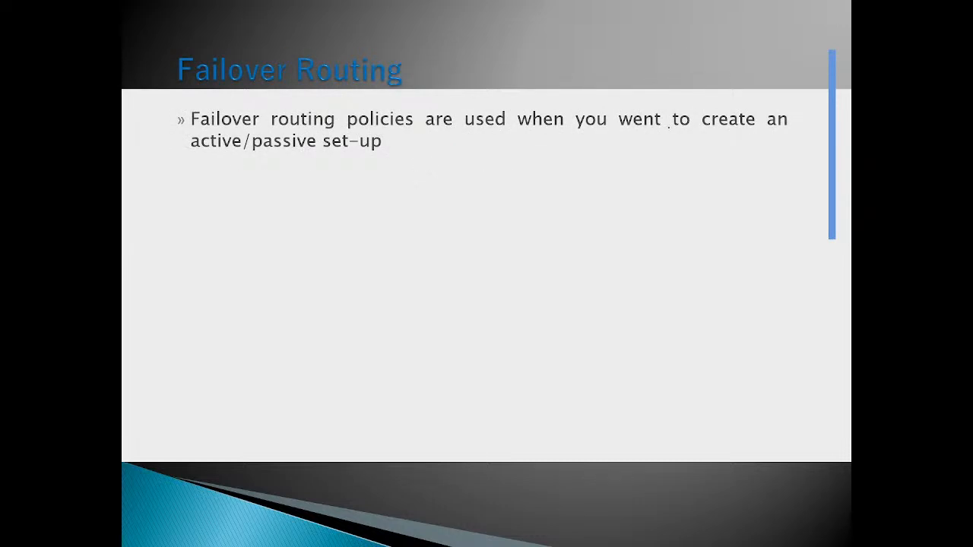
pyautogui.moveTo(189, 154); pyautogui.dragTo(384, 152)
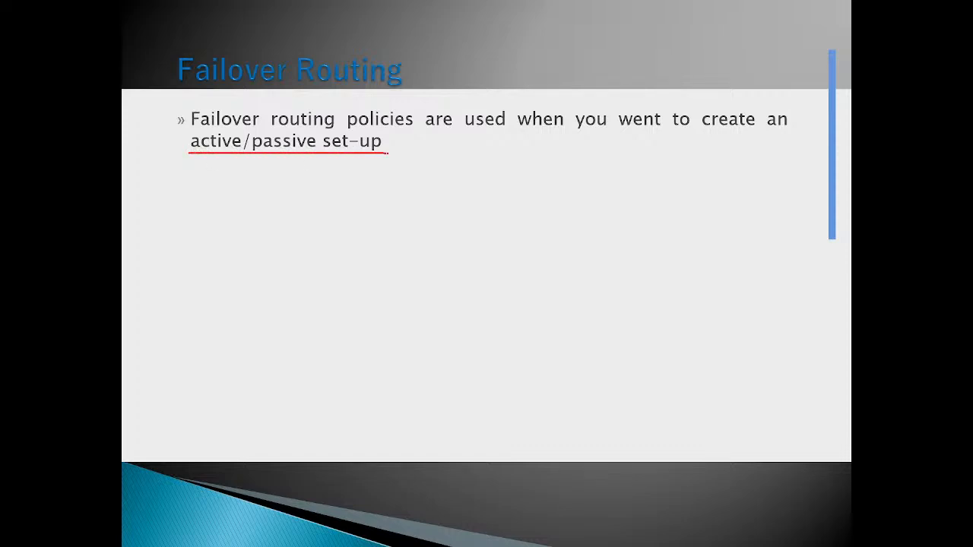
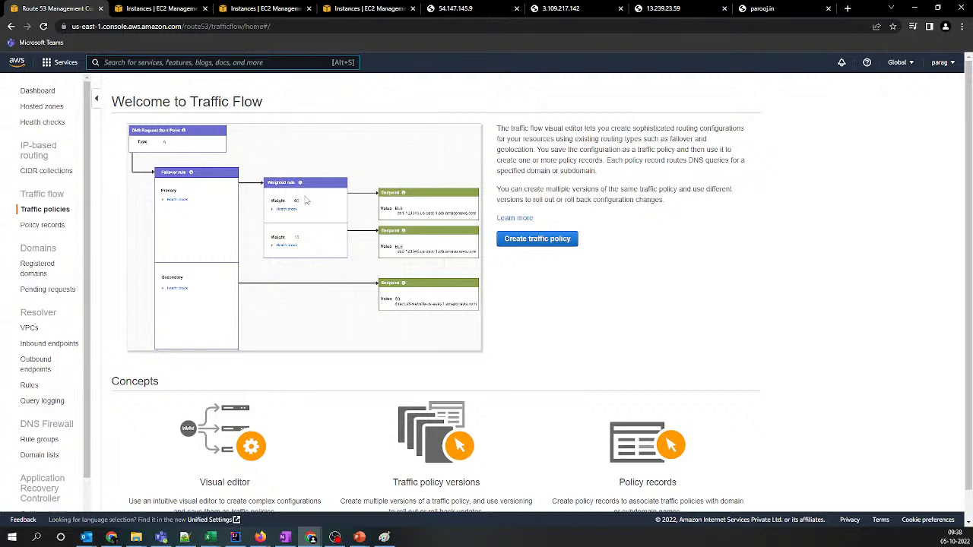
# Start a new traffic policy named traffic_policy_1 with the version description traffic_policy_1 and continue to the visual editor
pyautogui.click(535, 239)
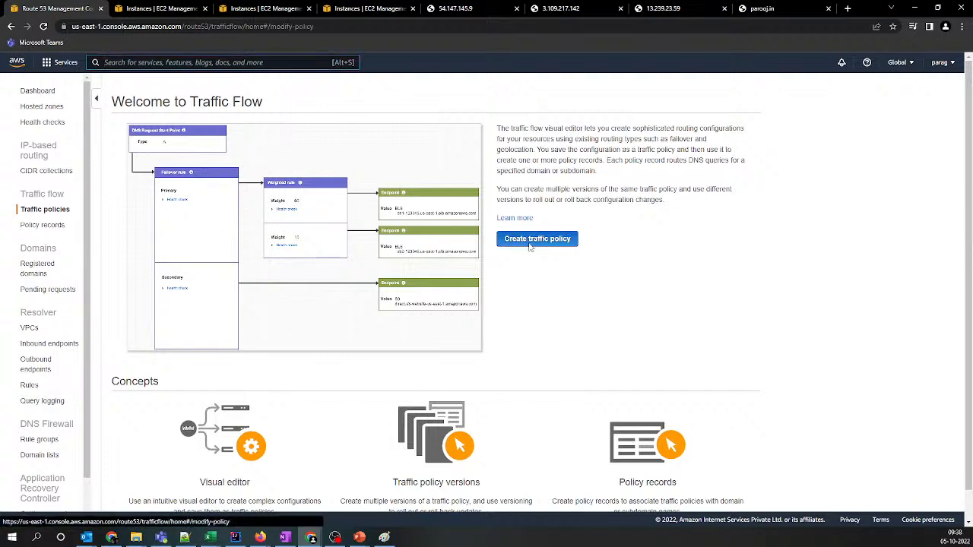
pyautogui.click(278, 132)
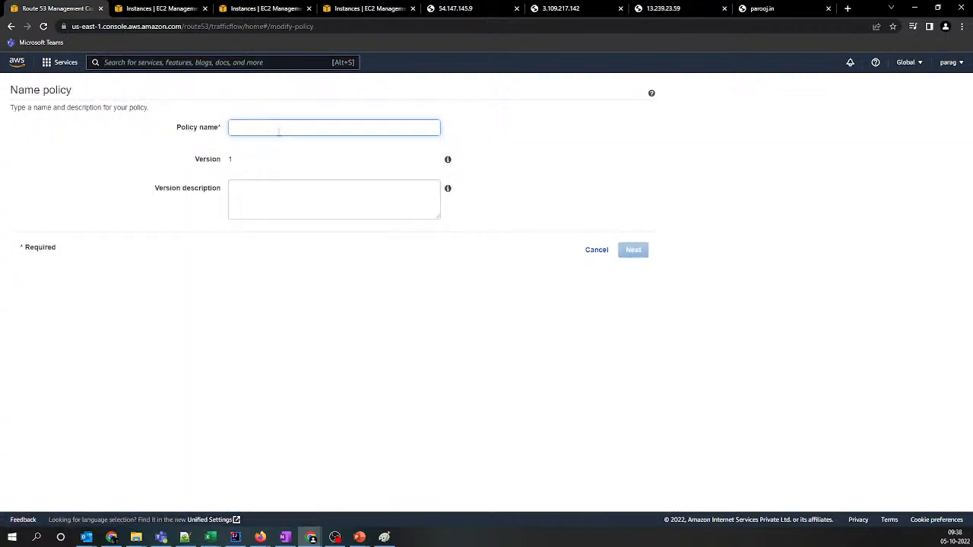
pyautogui.write('traffic_policy')
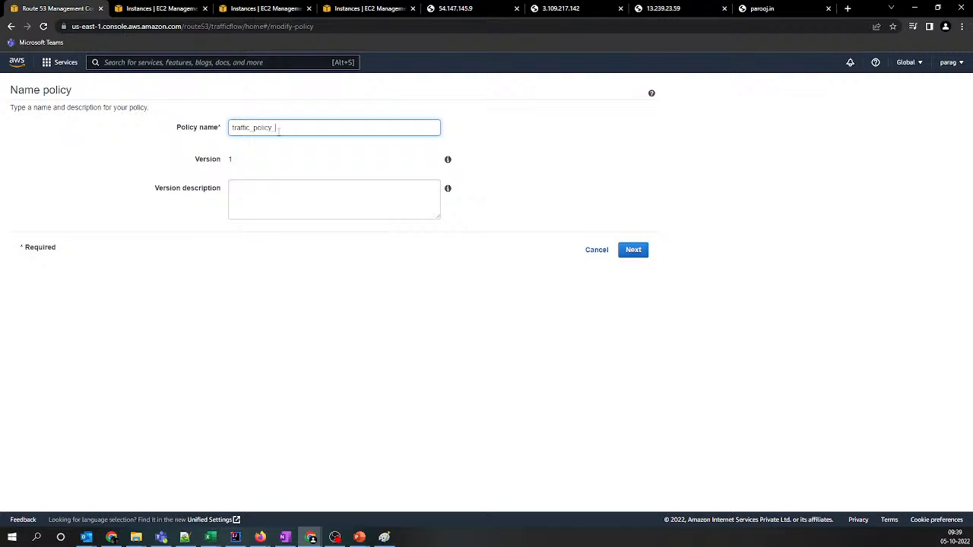
pyautogui.doubleClick(278, 129)
pyautogui.hotkey('ctrl', 'c')
pyautogui.click(312, 190)
pyautogui.hotkey('ctrl', 'v')
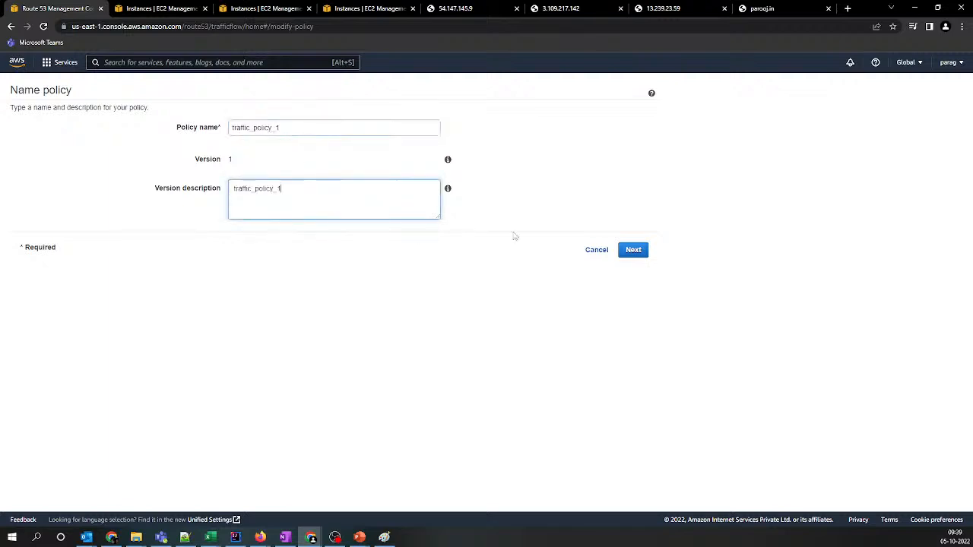
pyautogui.click(624, 250)
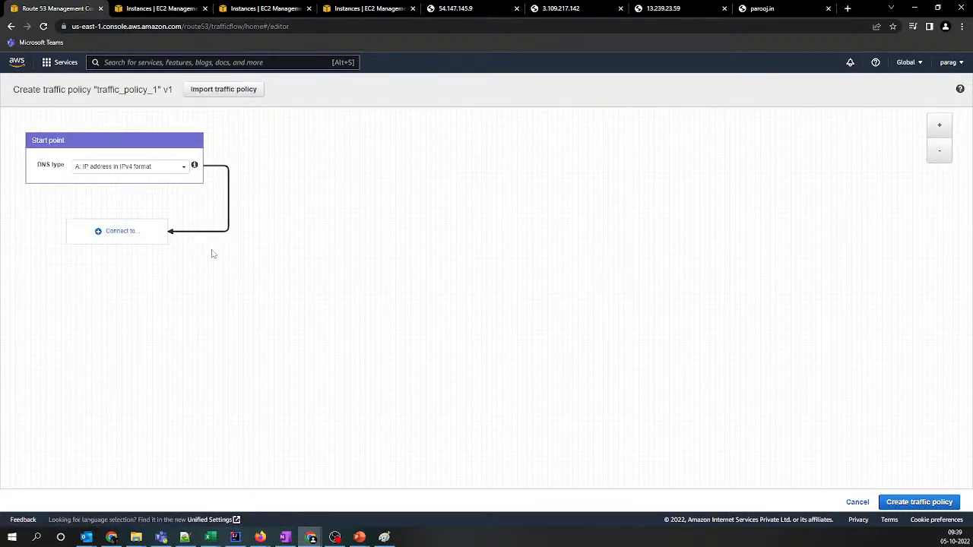
# Connect the start point to a failover rule with the Mumbai health check for primary and Virginia for secondary
pyautogui.click(113, 234)
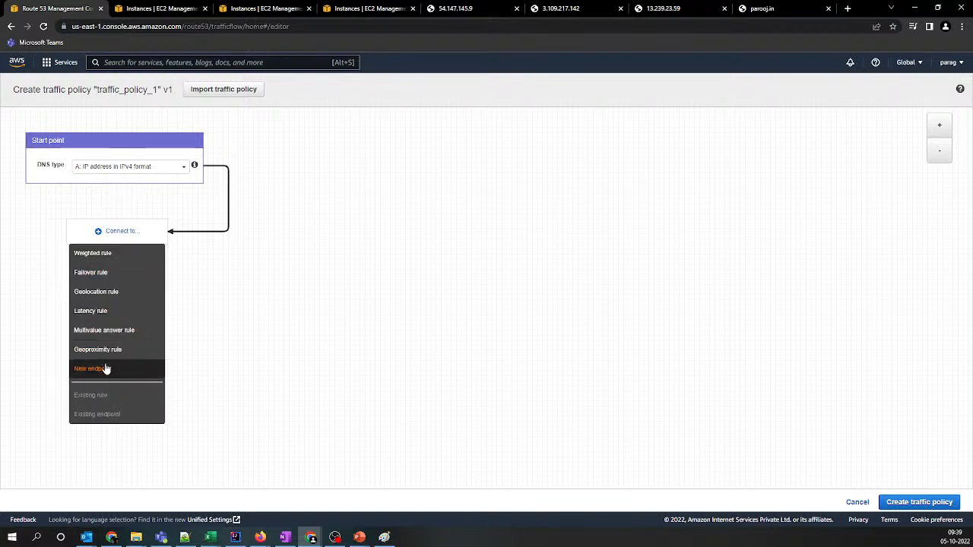
pyautogui.click(94, 273)
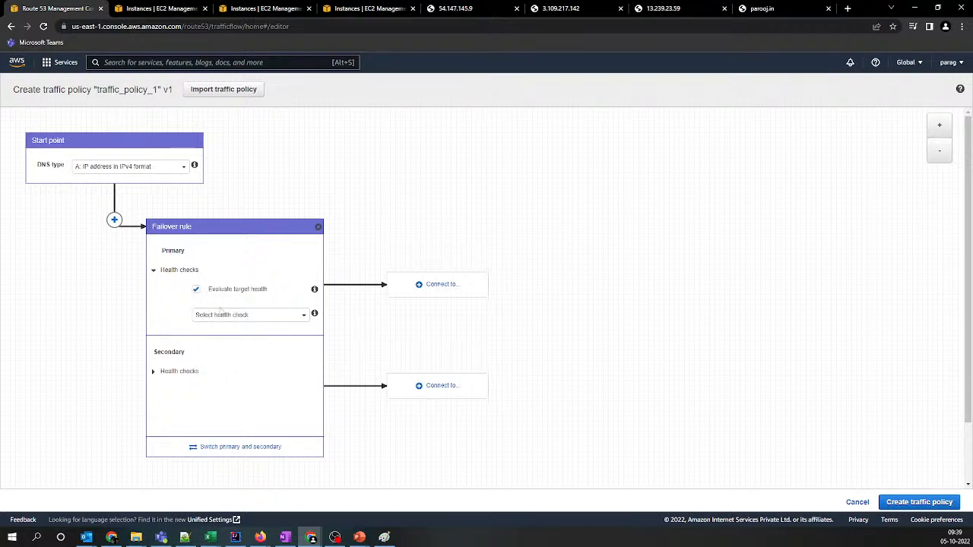
pyautogui.click(216, 316)
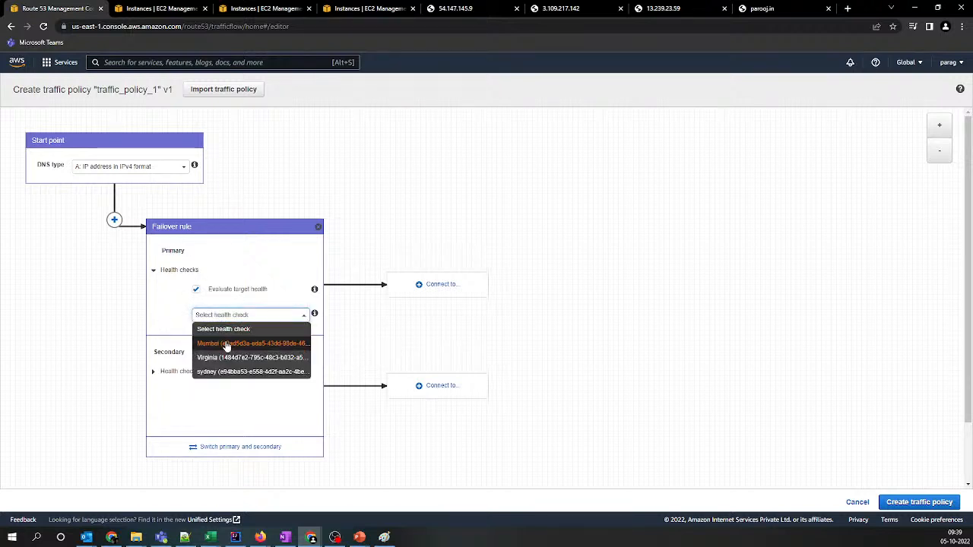
pyautogui.click(225, 345)
pyautogui.click(183, 372)
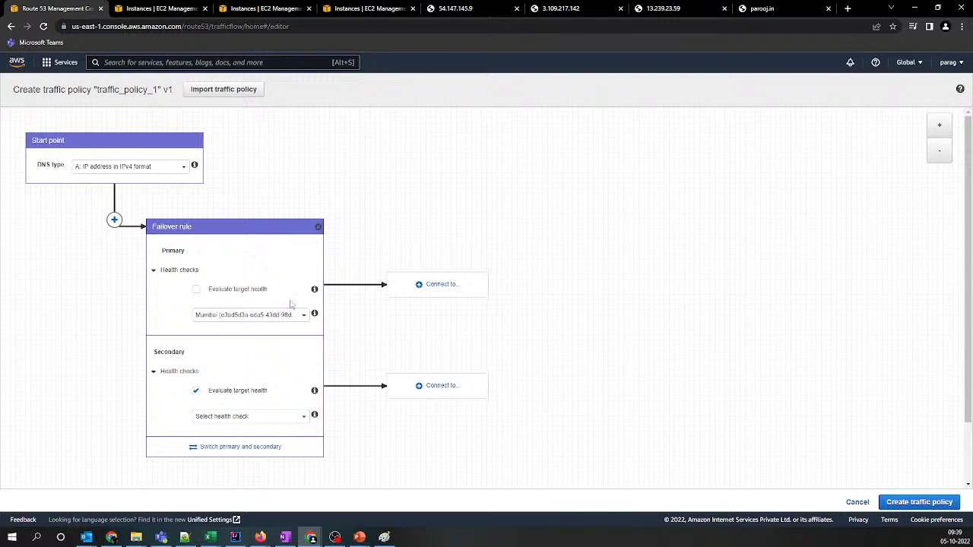
pyautogui.click(250, 417)
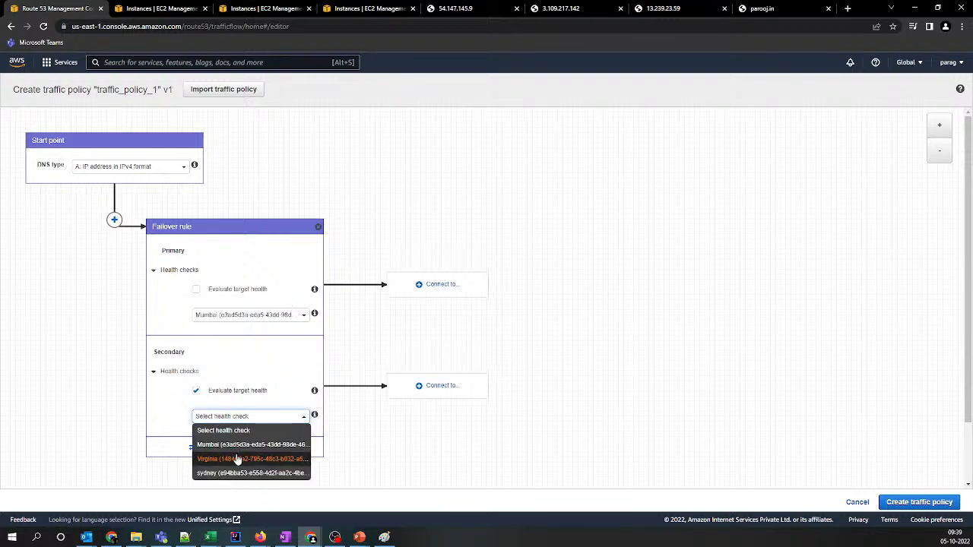
pyautogui.click(236, 459)
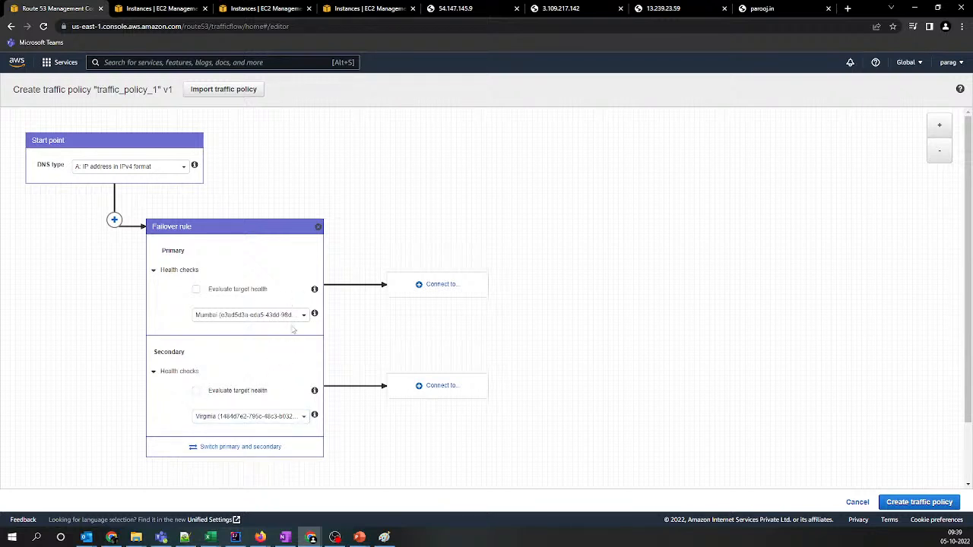
# Connect the failover rule's primary branch to a weighted rule with three weights: 10, 60 and 30
pyautogui.click(430, 291)
pyautogui.click(417, 307)
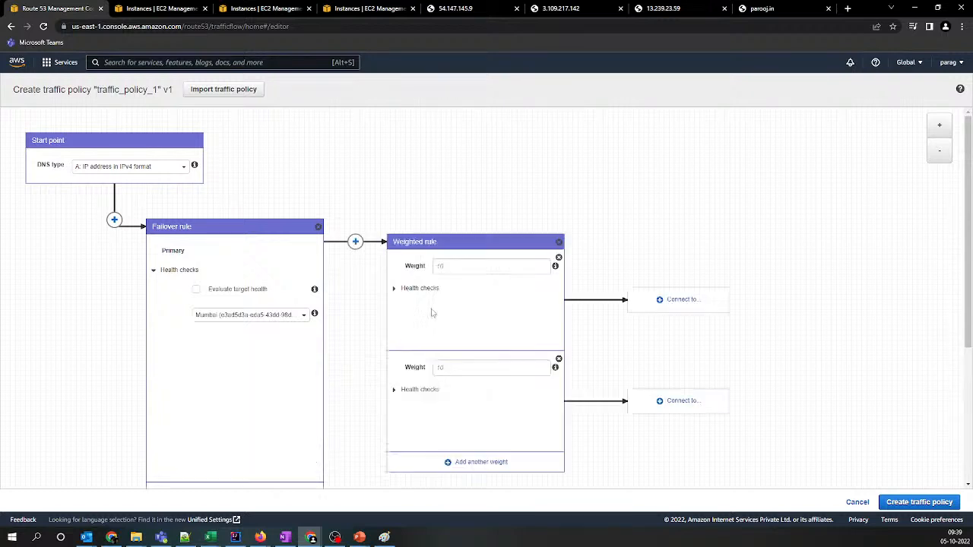
pyautogui.scroll(-3, 335, 337)
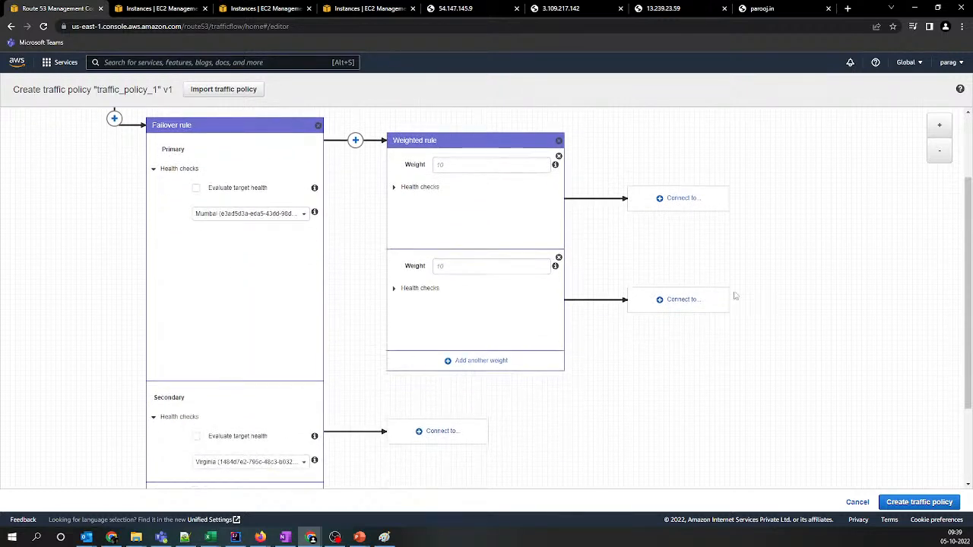
pyautogui.click(939, 151)
pyautogui.click(939, 151)
pyautogui.scroll(1, 426, 289)
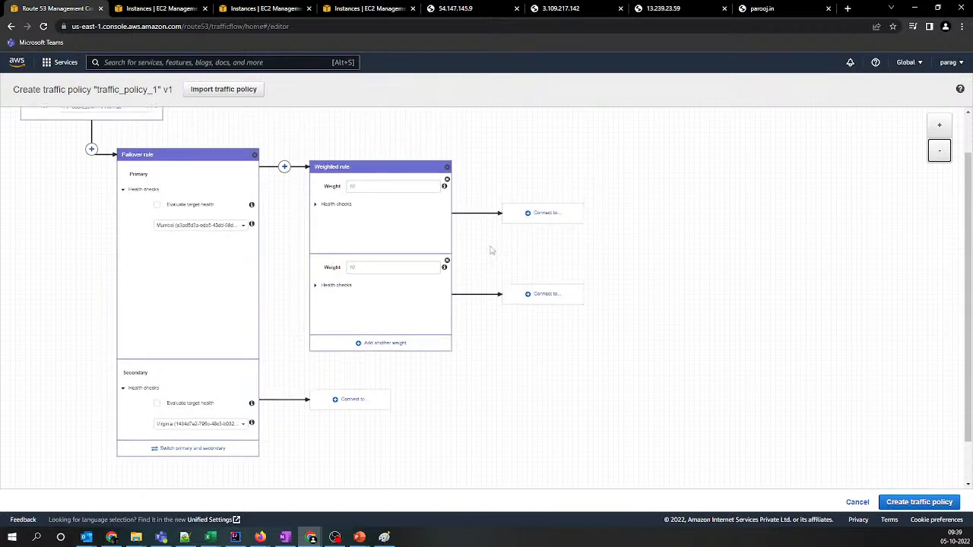
pyautogui.click(395, 187)
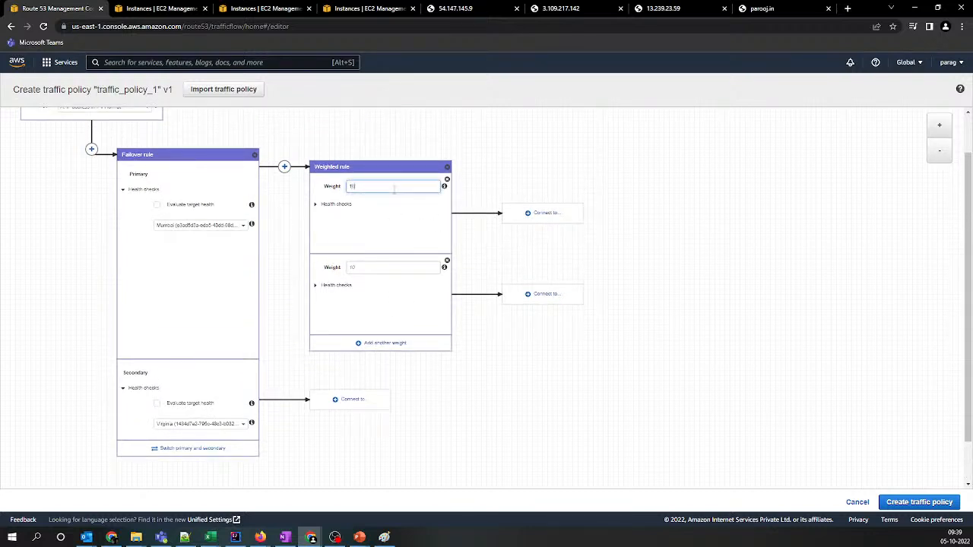
pyautogui.click(372, 267)
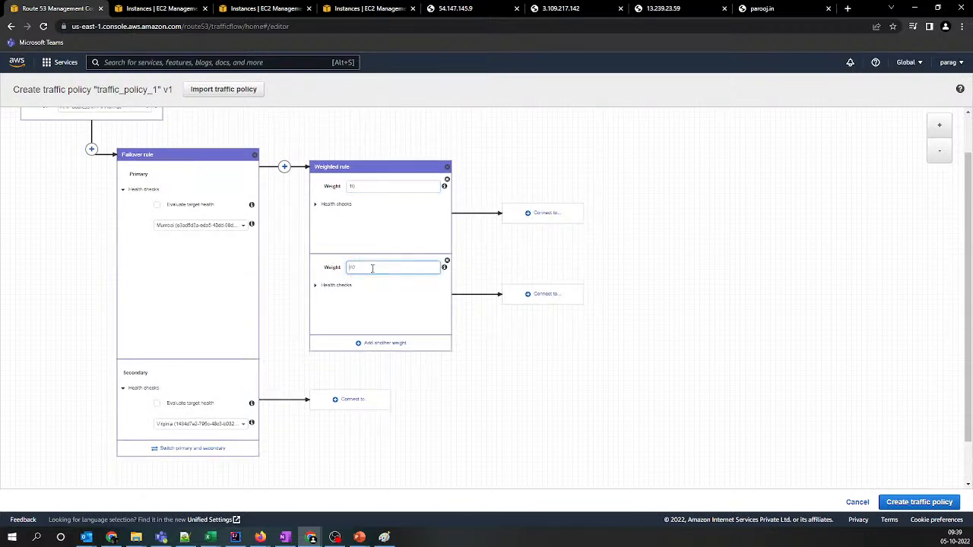
pyautogui.click(385, 343)
pyautogui.click(372, 348)
pyautogui.write('30')
# Connect the weight 10 branch to a geolocation rule and set its first location to Europe
pyautogui.click(556, 215)
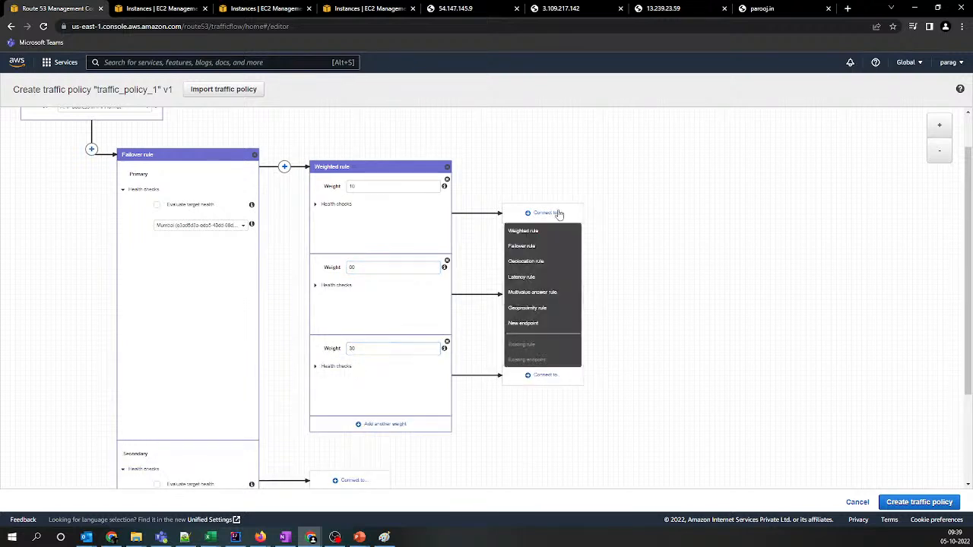
pyautogui.click(542, 262)
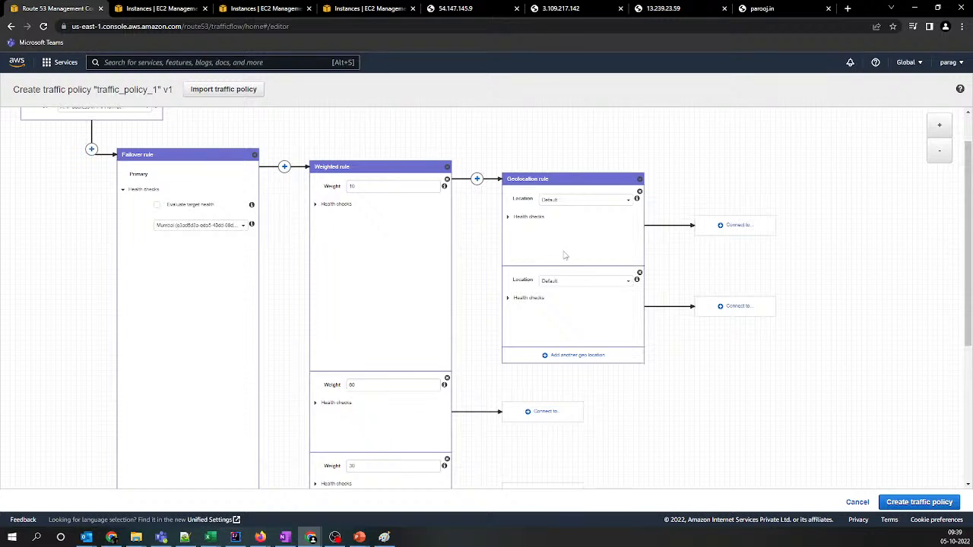
pyautogui.scroll(-1, 558, 266)
pyautogui.scroll(3, 577, 228)
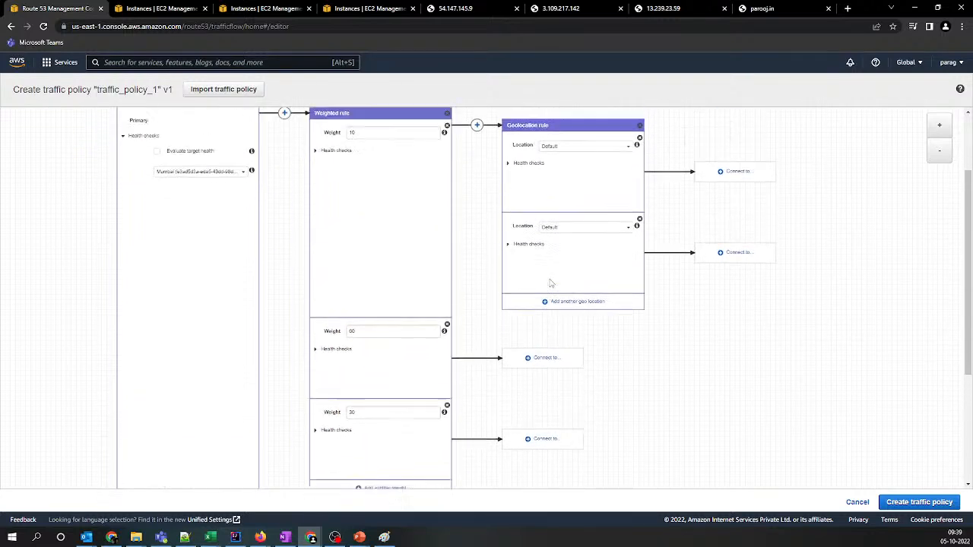
pyautogui.click(616, 154)
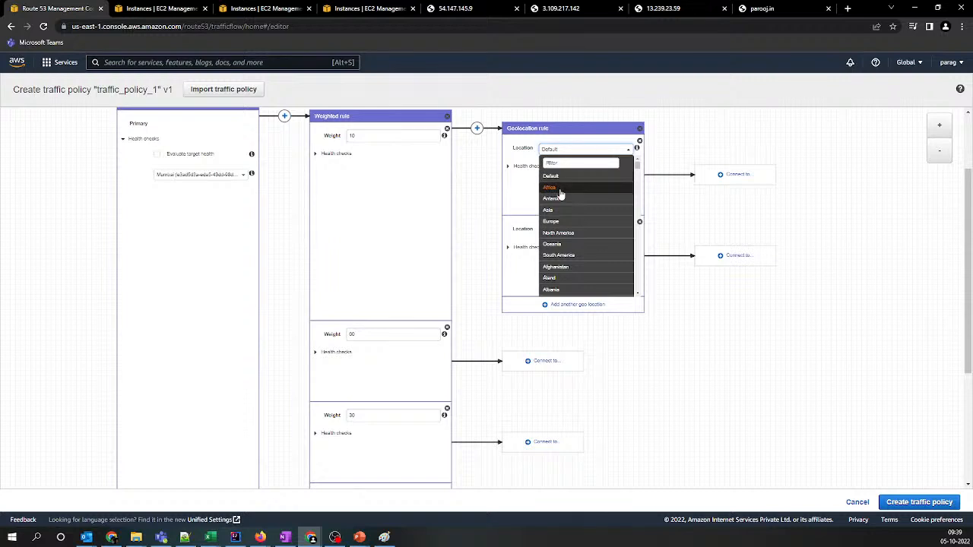
pyautogui.click(562, 226)
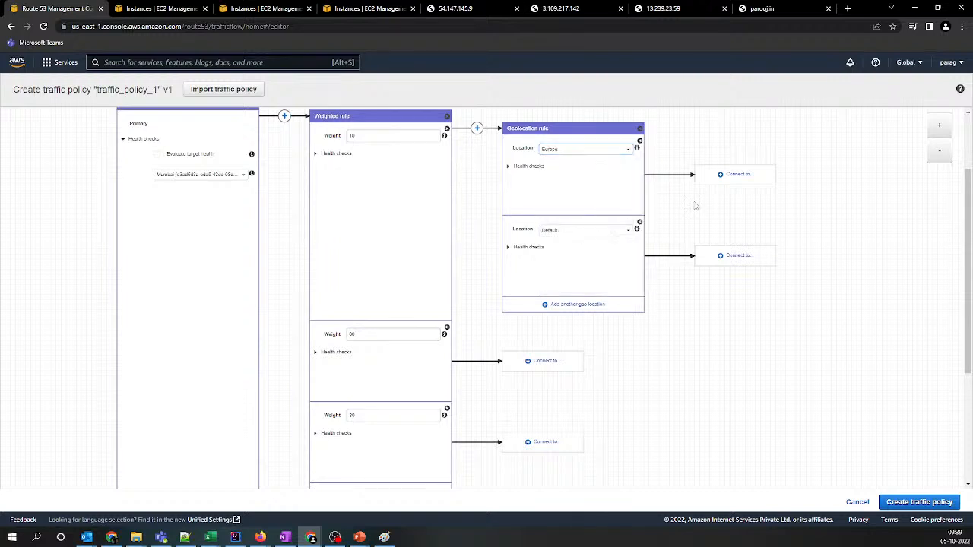
# Connect the Europe location to a new endpoint of type Value
pyautogui.click(731, 177)
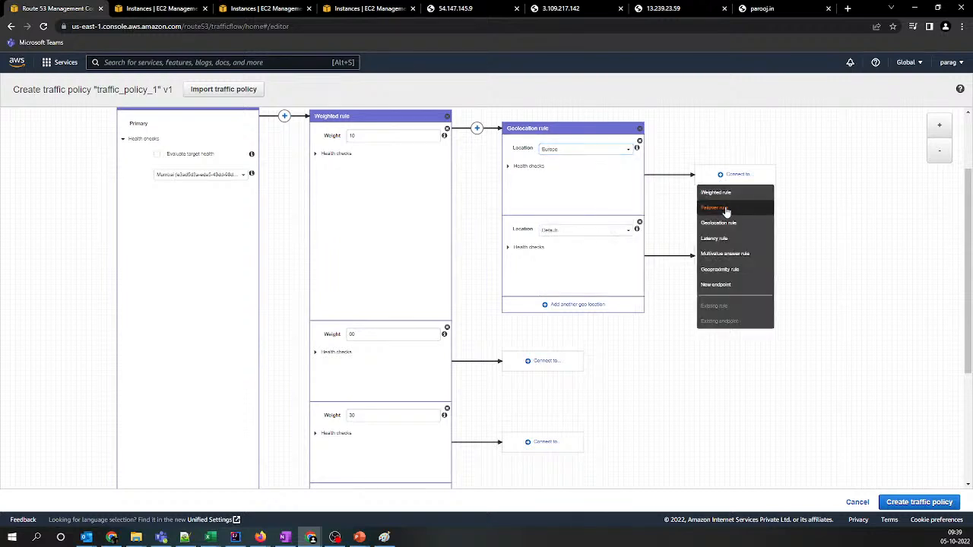
pyautogui.click(733, 284)
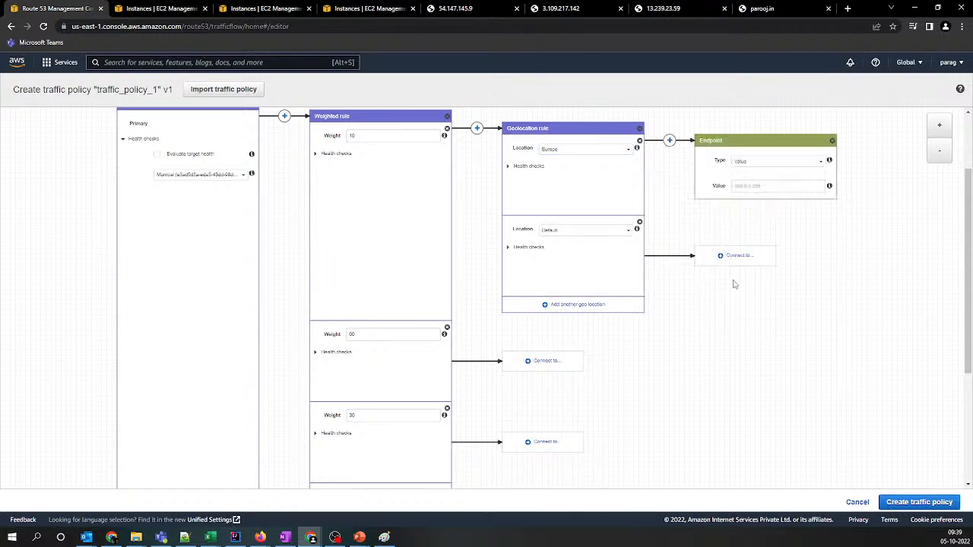
pyautogui.click(764, 163)
pyautogui.click(776, 160)
pyautogui.click(776, 160)
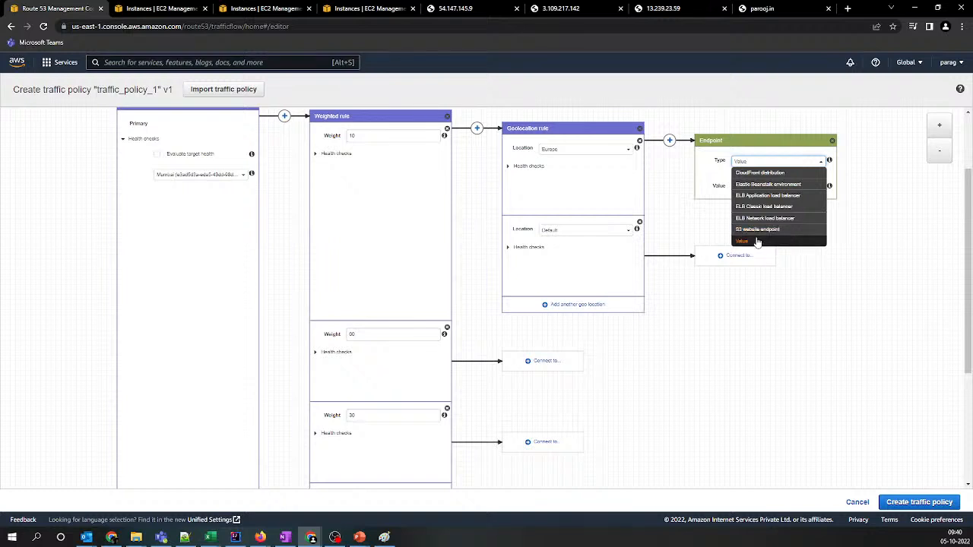
pyautogui.click(763, 240)
# Copy the IP address 54.147.145.9 from the Notepad++ note and paste it as the Europe endpoint's value
pyautogui.click(776, 186)
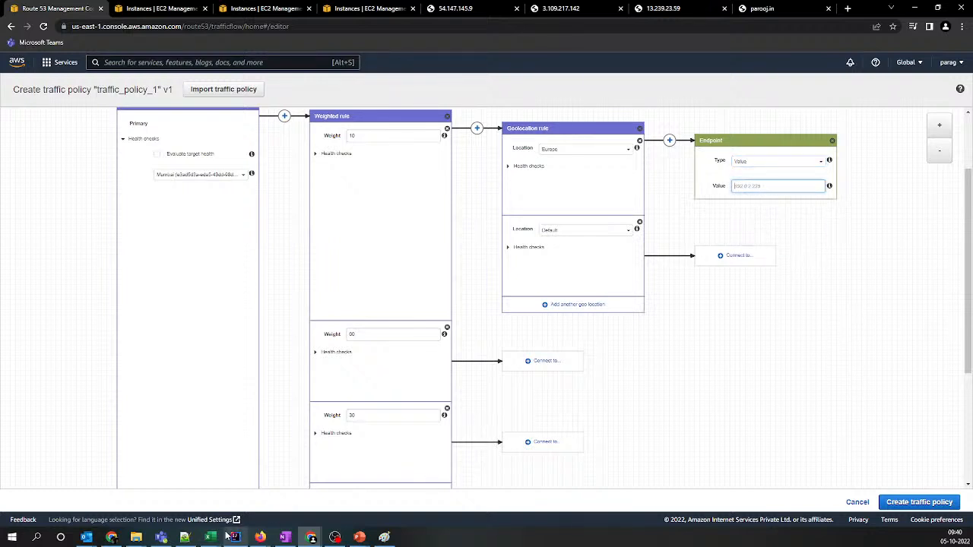
pyautogui.click(186, 538)
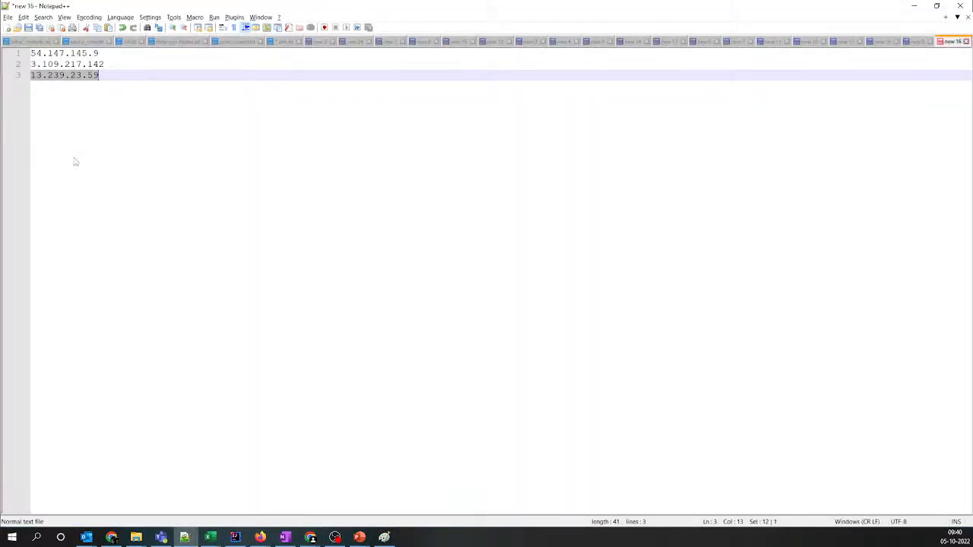
pyautogui.click(4, 56)
pyautogui.hotkey('ctrl', 'c')
pyautogui.hotkey('alt', 'Tab')
pyautogui.hotkey('ctrl', 'v')
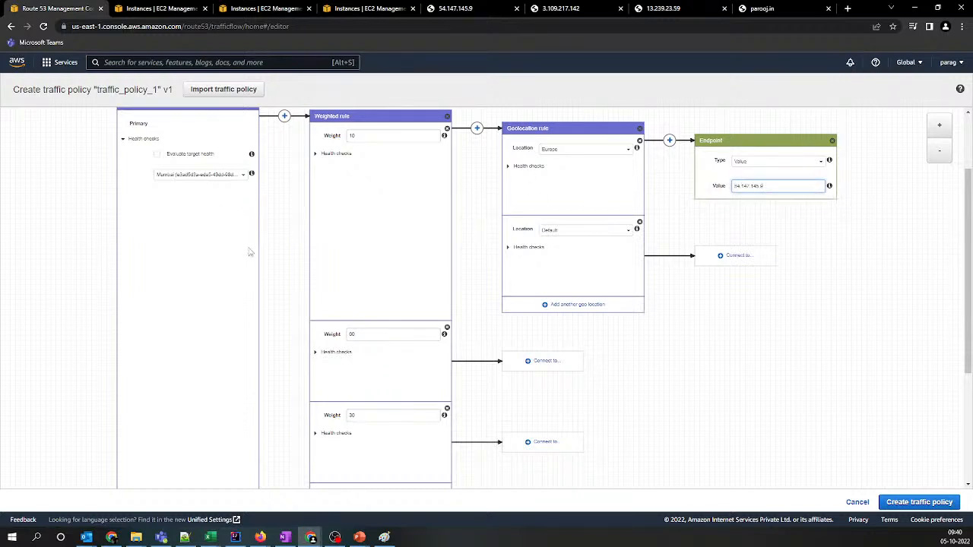
# Set the geolocation rule's second location to Asia and connect it to a new endpoint
pyautogui.scroll(1, 249, 255)
pyautogui.scroll(-5, 249, 255)
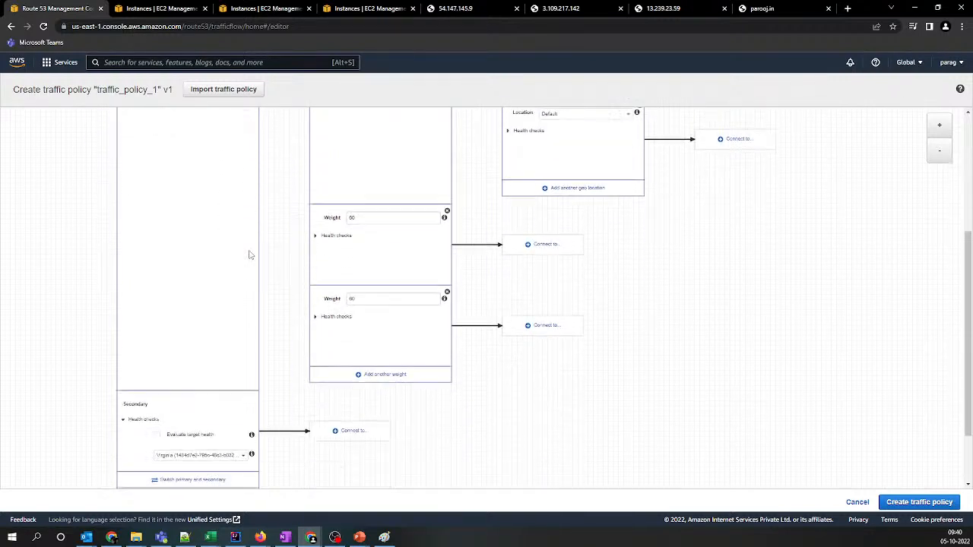
pyautogui.scroll(2, 249, 255)
pyautogui.scroll(1, 249, 254)
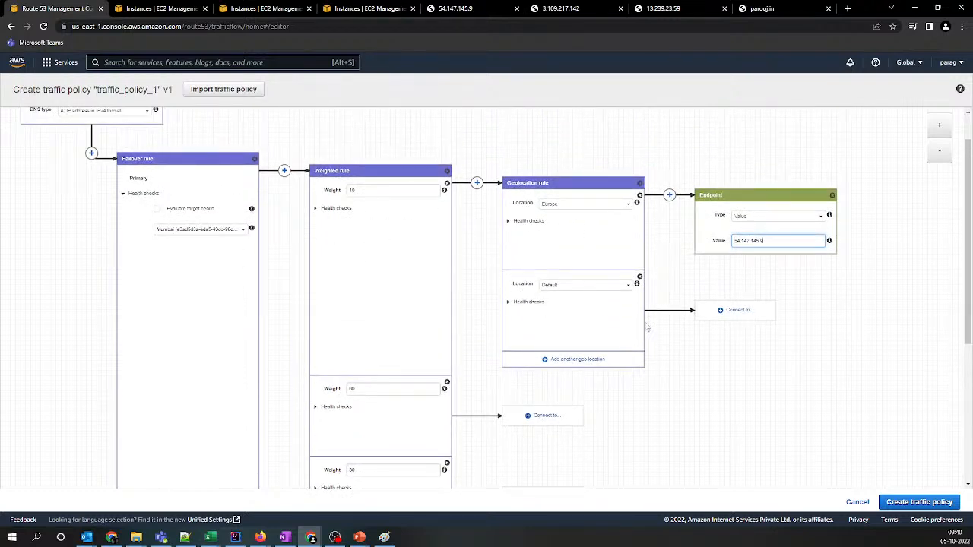
pyautogui.click(584, 285)
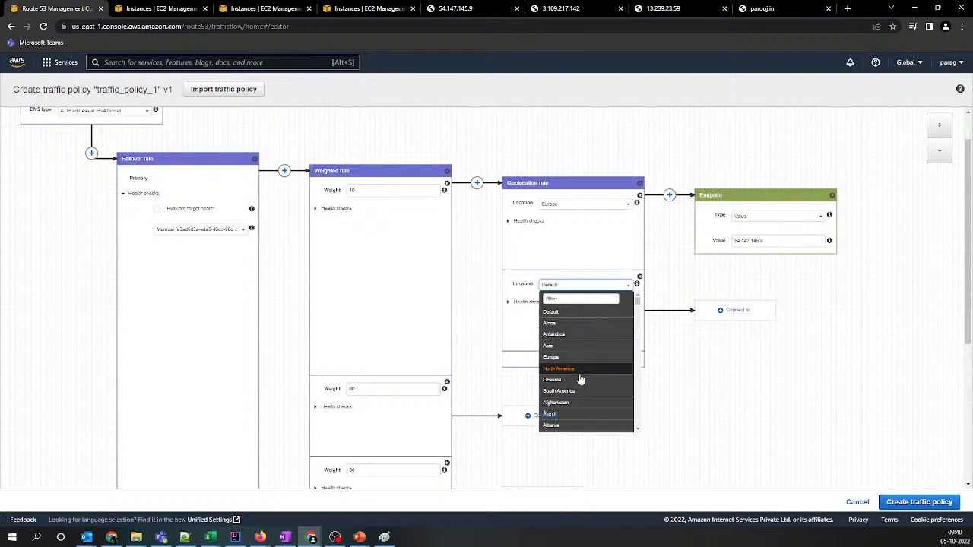
pyautogui.click(570, 345)
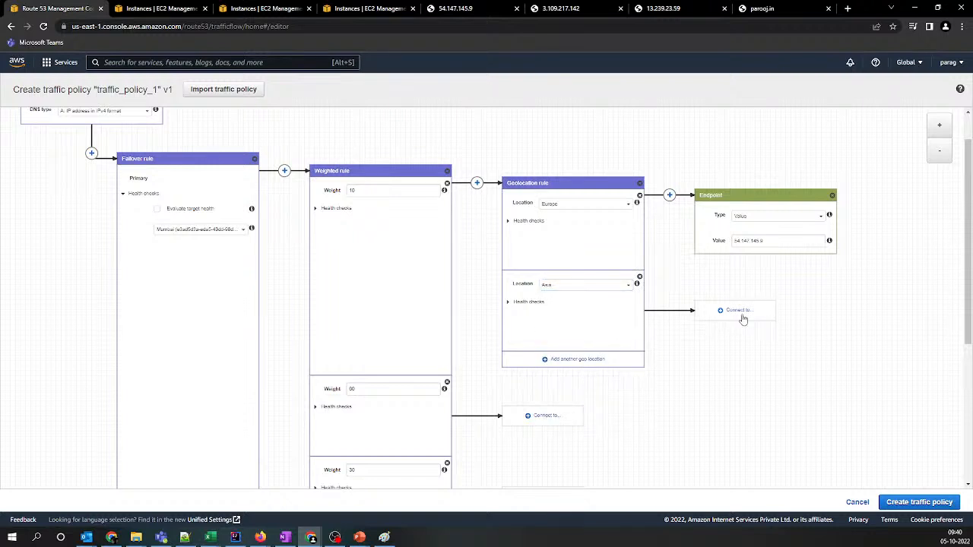
pyautogui.click(739, 311)
pyautogui.click(729, 420)
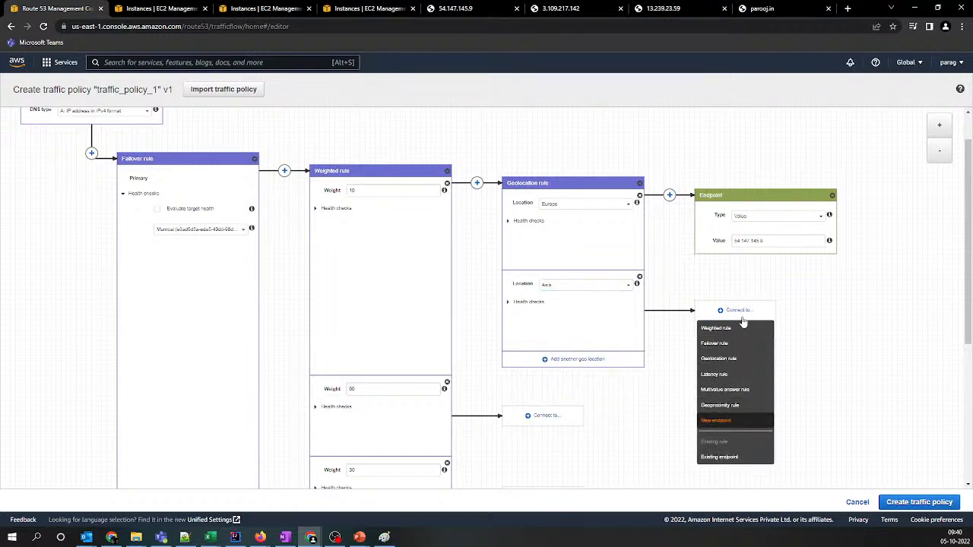
# Copy the IP address 3.109.217.142 from the Notepad++ note and paste it as the Asia endpoint's value
pyautogui.click(751, 321)
pyautogui.hotkey('alt', 'Tab')
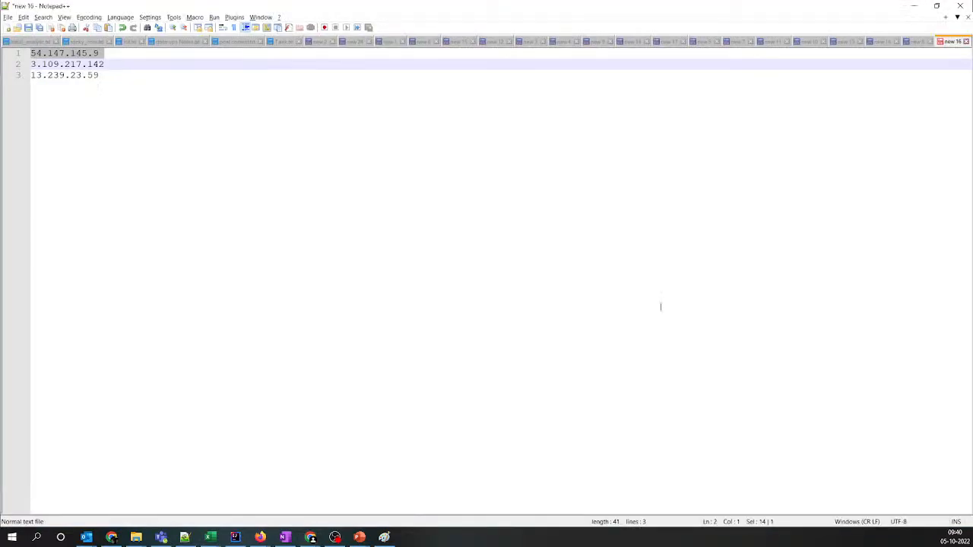
pyautogui.click(8, 66)
pyautogui.hotkey('ctrl', 'c')
pyautogui.hotkey('alt', 'Tab')
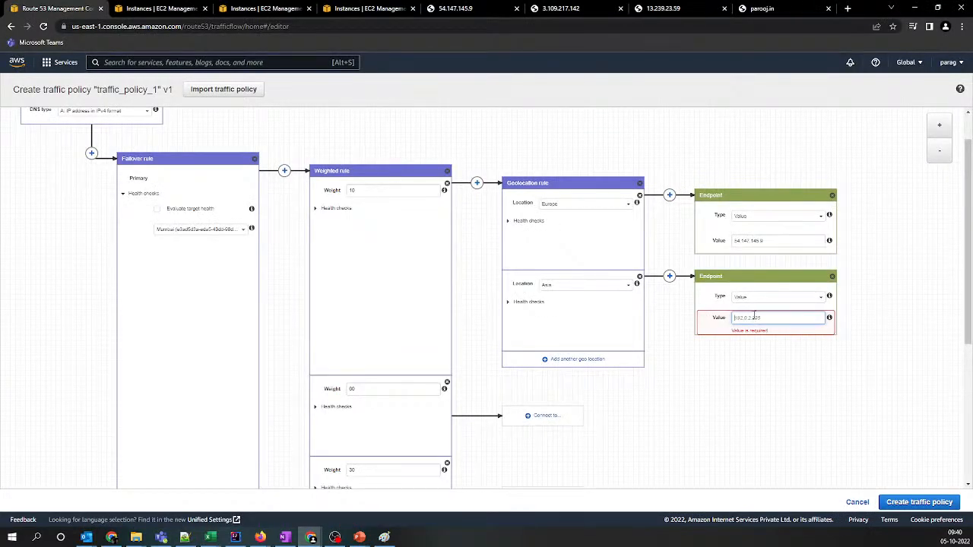
pyautogui.hotkey('ctrl', 'v')
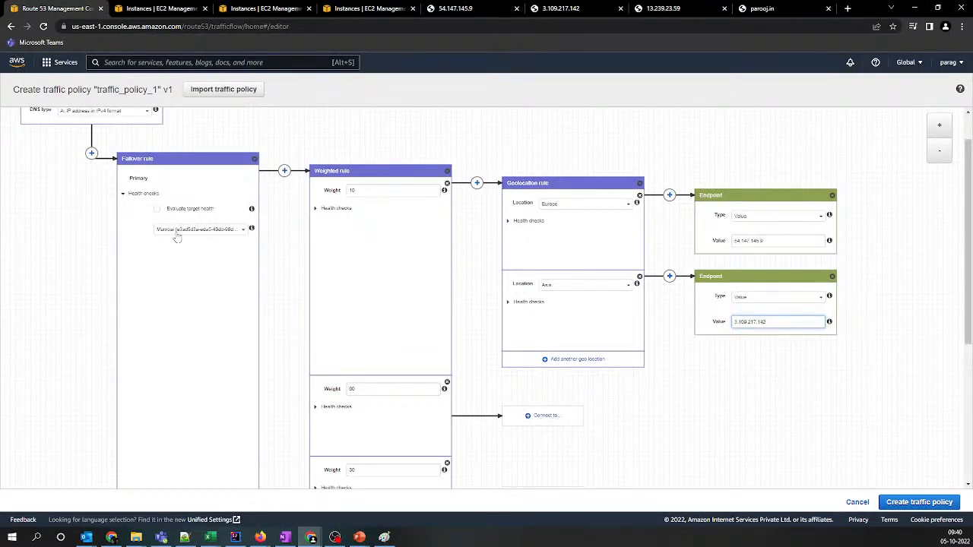
pyautogui.scroll(-3, 308, 252)
pyautogui.scroll(3, 185, 256)
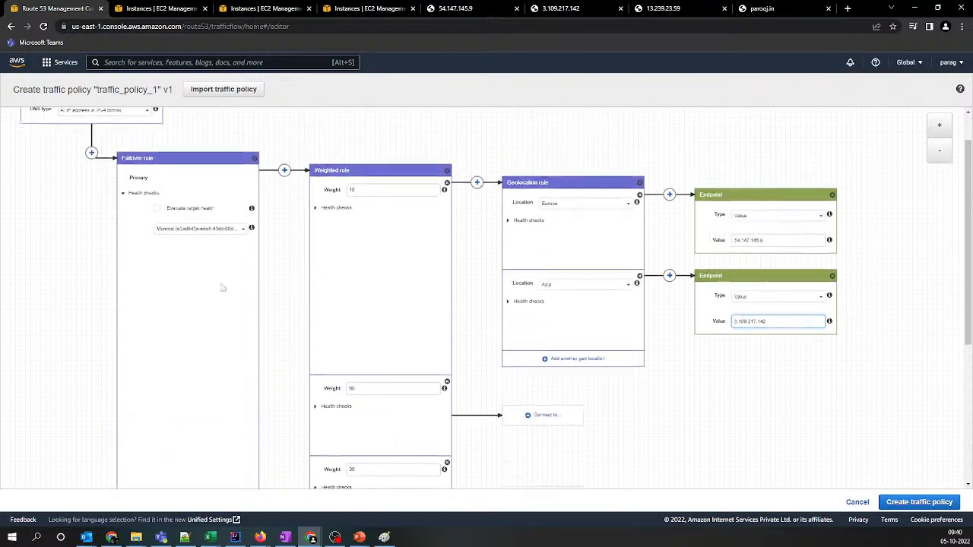
pyautogui.scroll(-1, 361, 238)
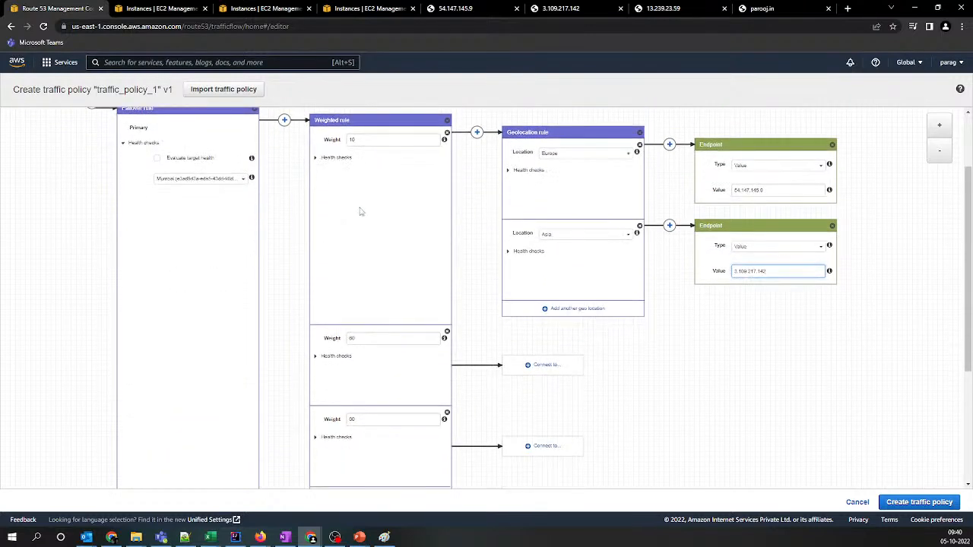
pyautogui.scroll(-2, 349, 152)
pyautogui.scroll(2, 353, 159)
pyautogui.click(525, 364)
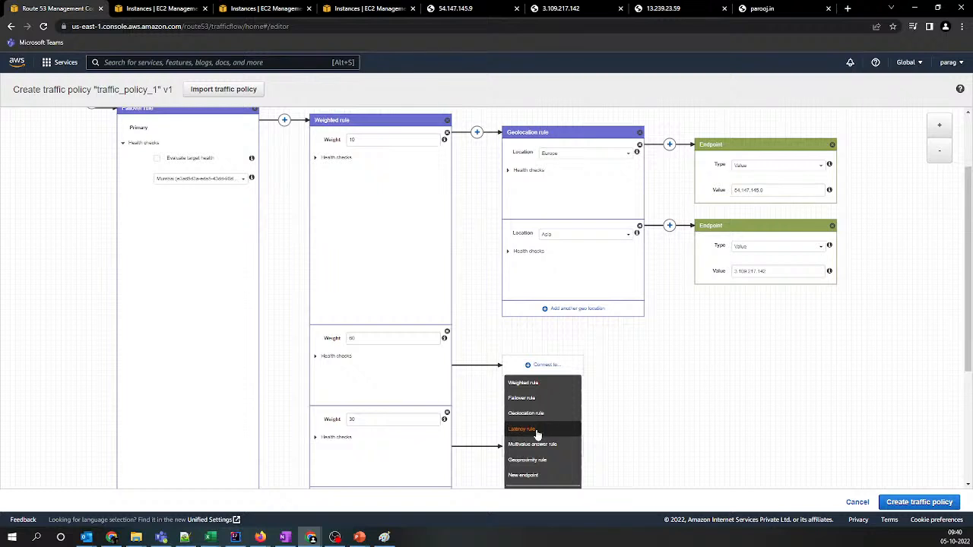
pyautogui.click(537, 430)
pyautogui.scroll(-2, 638, 406)
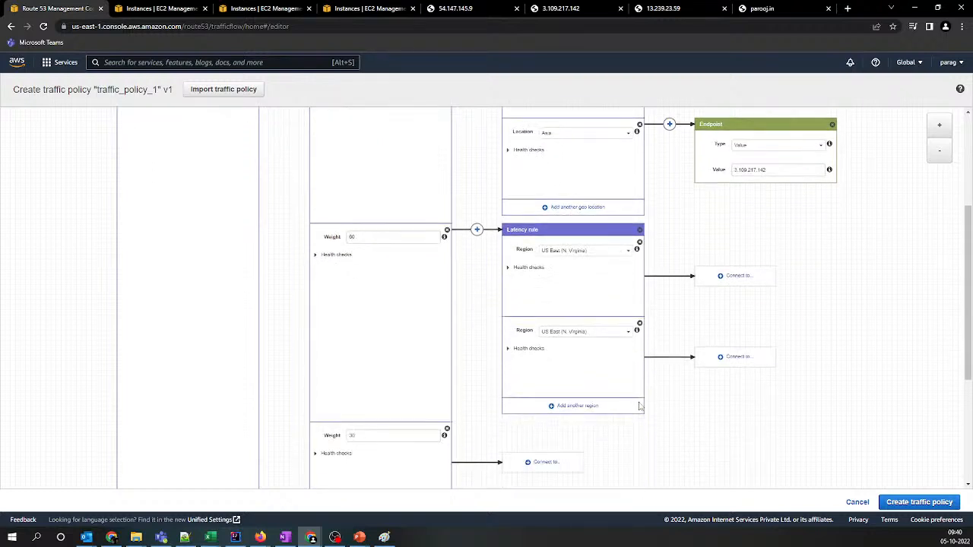
pyautogui.click(639, 229)
# Connect the weight 60 branch of the weighted rule to a new endpoint of type Value
pyautogui.click(537, 264)
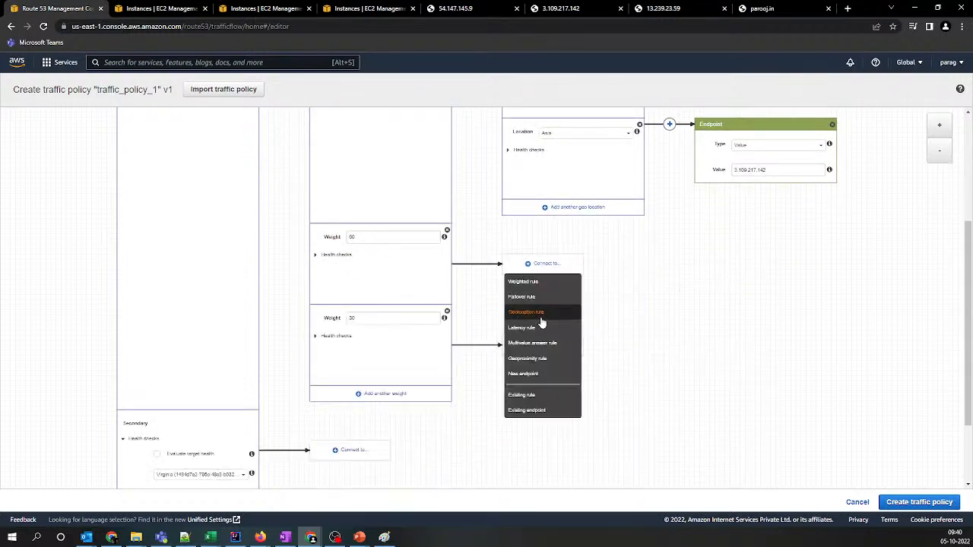
pyautogui.click(528, 377)
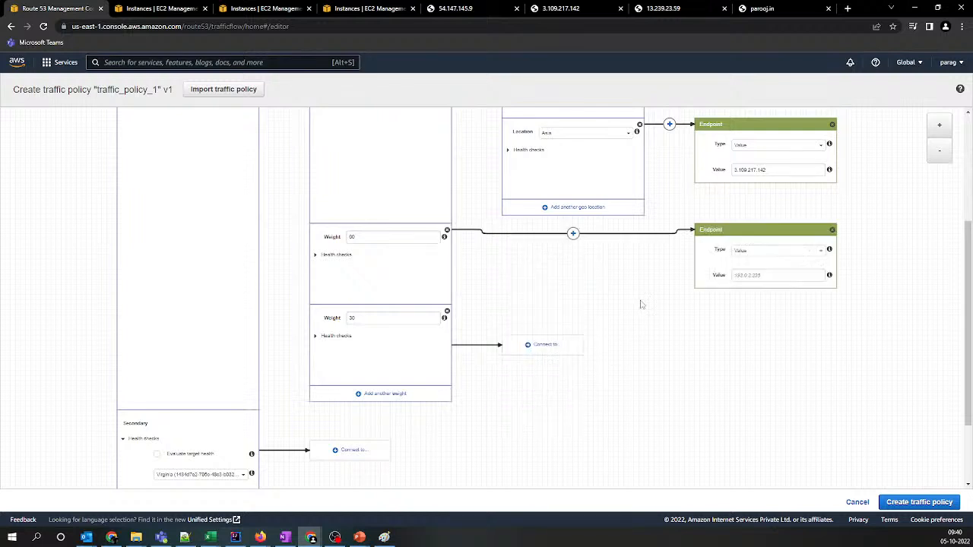
pyautogui.click(757, 259)
pyautogui.click(704, 277)
pyautogui.click(752, 274)
# Copy the IP address 13.239.23.59 from the Notepad++ note and paste it as the weight 60 endpoint's value
pyautogui.hotkey('alt', 'Tab')
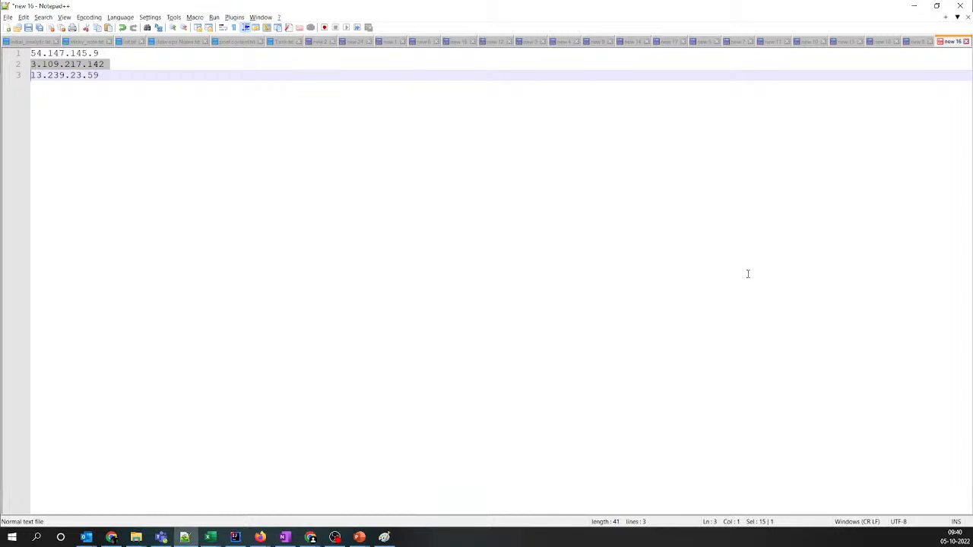
pyautogui.click(6, 79)
pyautogui.hotkey('ctrl', 'c')
pyautogui.hotkey('alt', 'Tab')
pyautogui.hotkey('ctrl', 'v')
pyautogui.scroll(1, 664, 337)
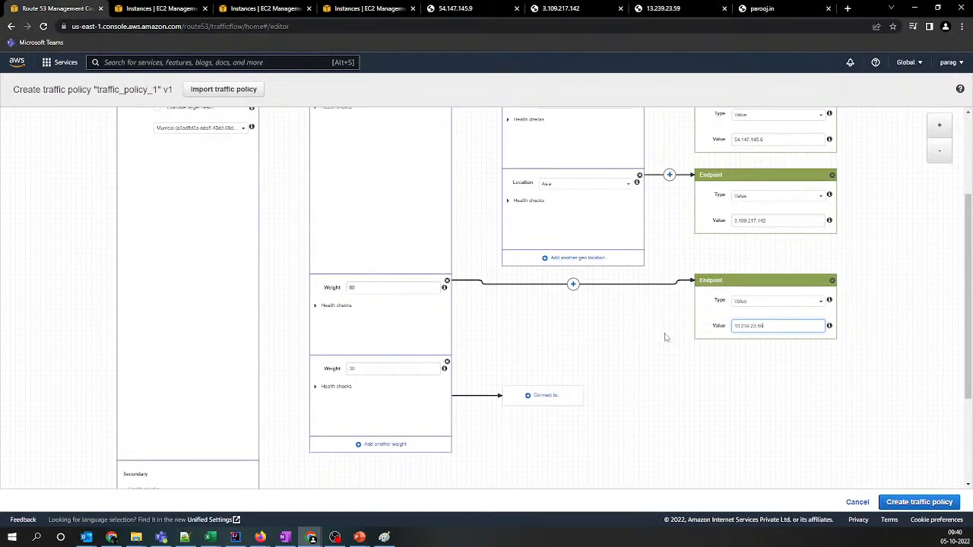
# Try to create the traffic policy from the current rule diagram
pyautogui.scroll(1, 665, 337)
pyautogui.scroll(-4, 665, 337)
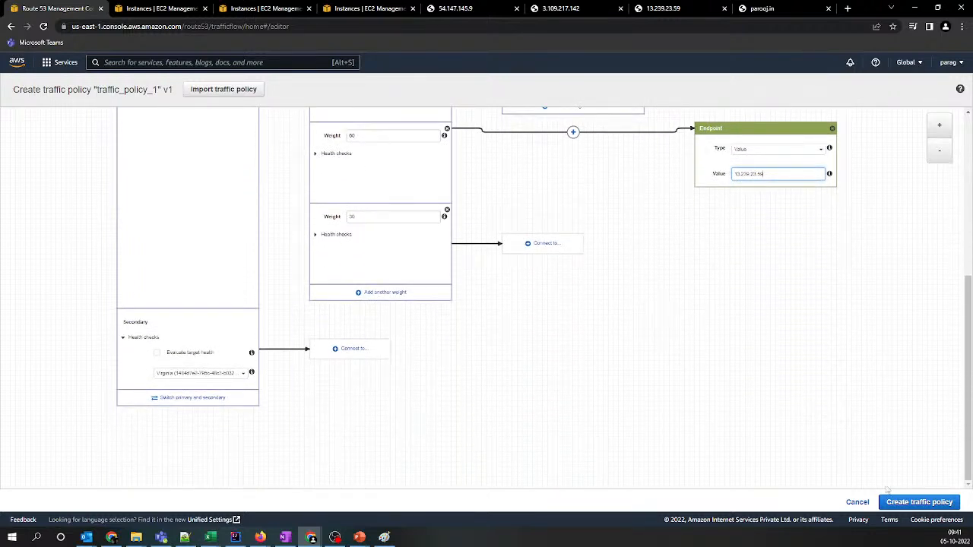
pyautogui.click(906, 502)
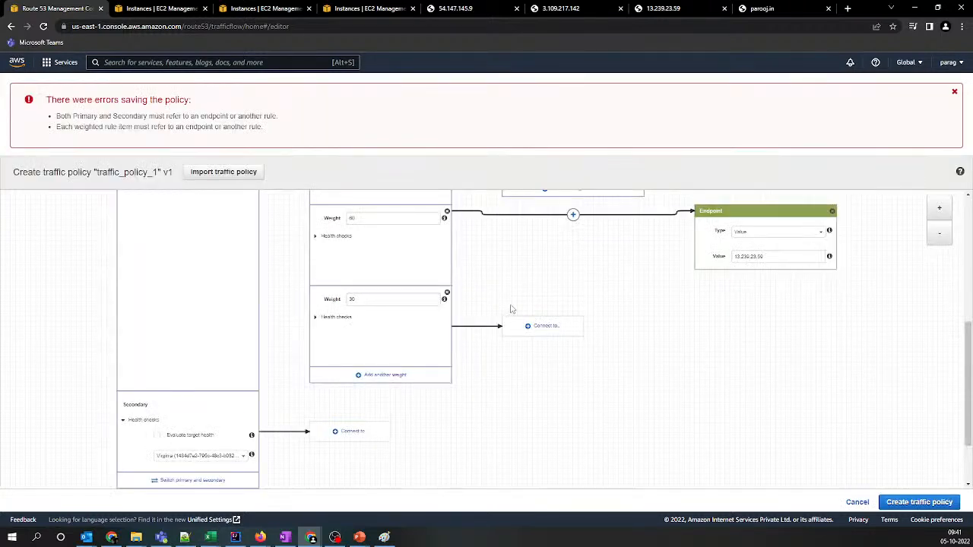
# Connect the weight 30 branch to a new endpoint and set its value to 13.239.23.59
pyautogui.scroll(-1, 511, 308)
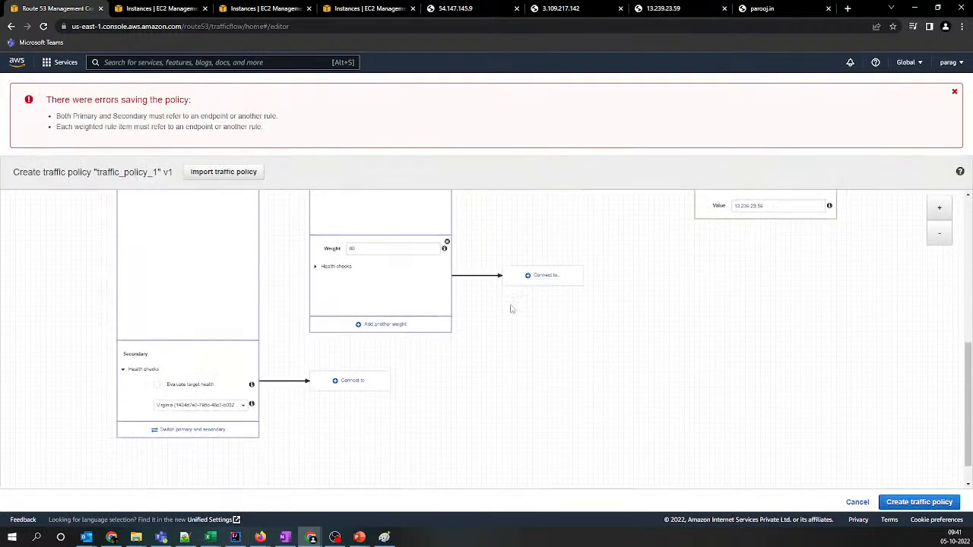
pyautogui.click(553, 280)
pyautogui.click(532, 386)
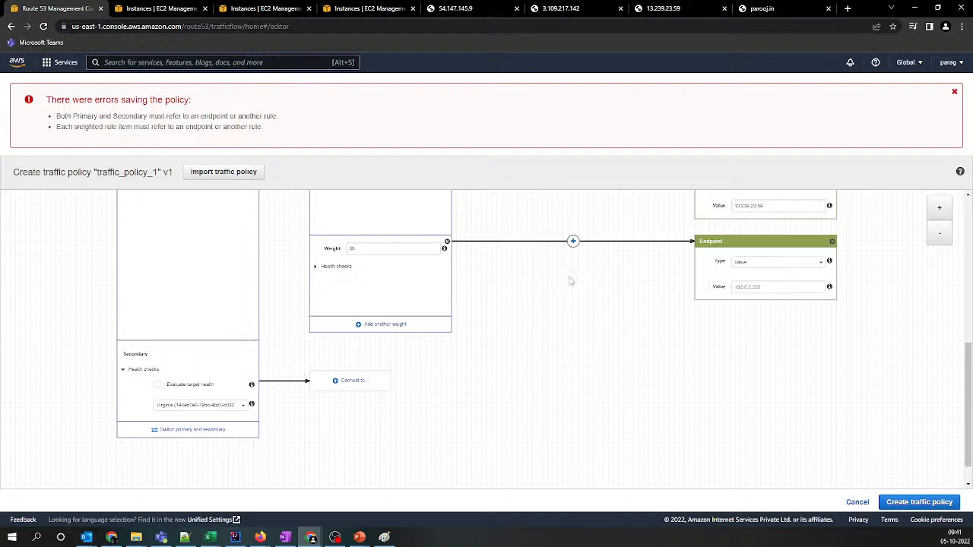
pyautogui.click(751, 288)
pyautogui.hotkey('ctrl', 'v')
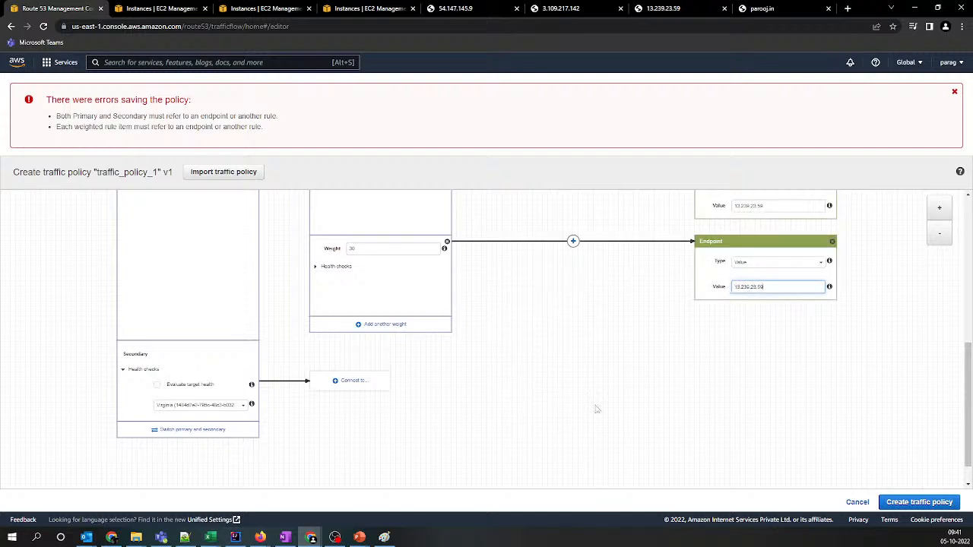
# Connect the failover rule's Secondary branch to a new endpoint and set its value to 13.239.23.59
pyautogui.click(349, 380)
pyautogui.scroll(-1, 335, 467)
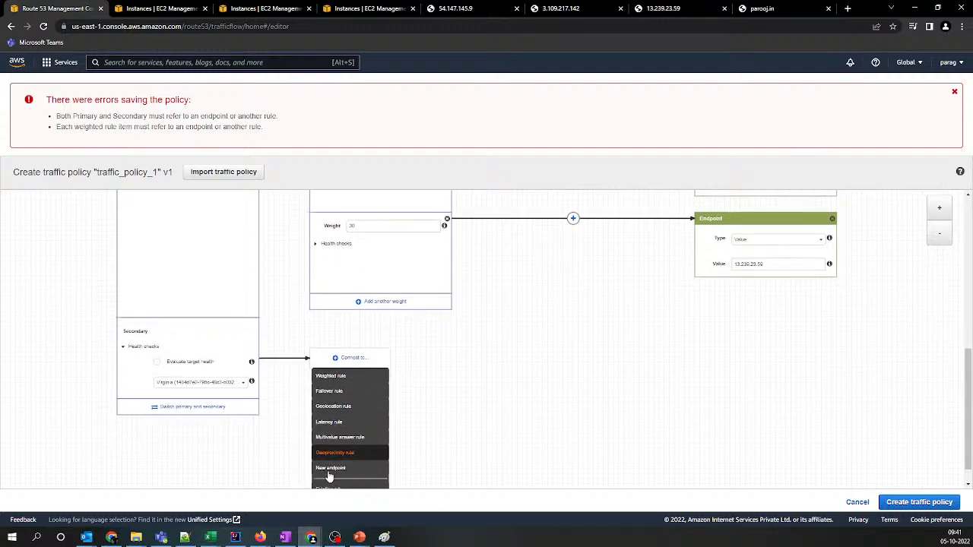
pyautogui.click(335, 443)
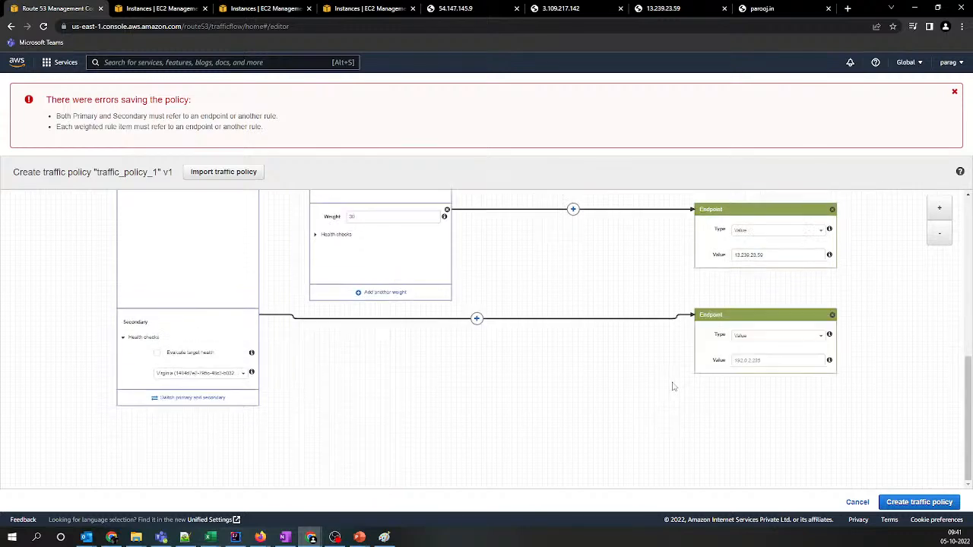
pyautogui.click(768, 360)
pyautogui.hotkey('ctrl', 'v')
# Review the connected endpoints and create the traffic policy traffic_policy_1
pyautogui.scroll(5, 656, 426)
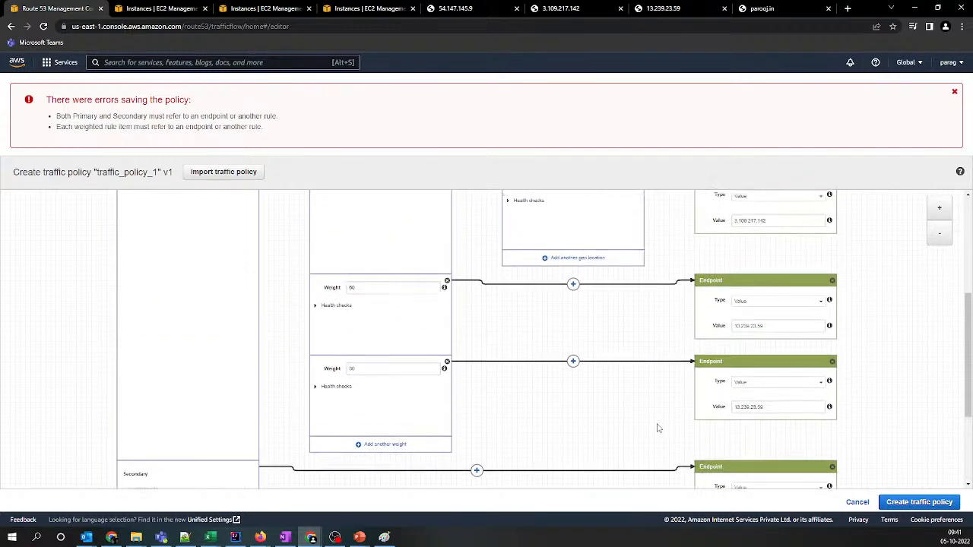
pyautogui.scroll(-3, 658, 427)
pyautogui.click(916, 501)
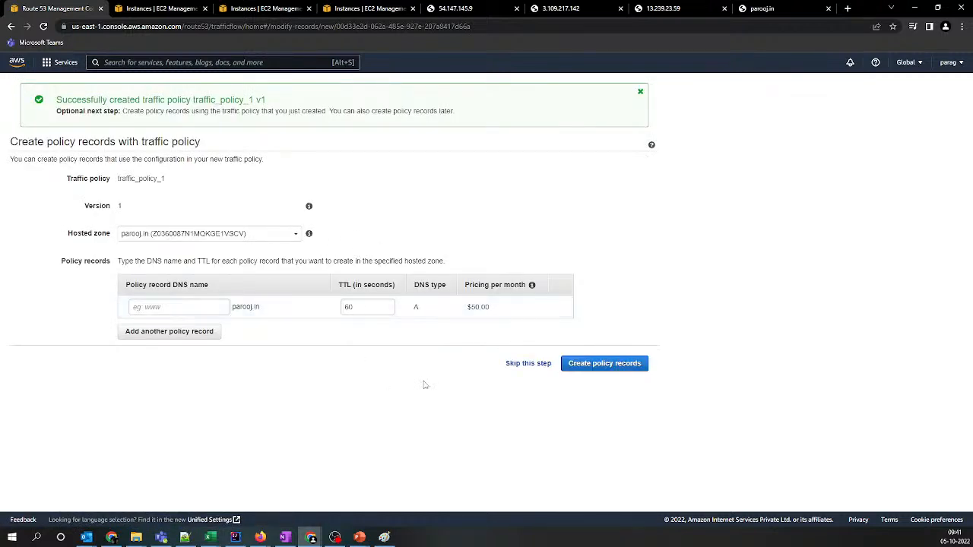
pyautogui.doubleClick(356, 307)
pyautogui.write('1')
pyautogui.click(403, 359)
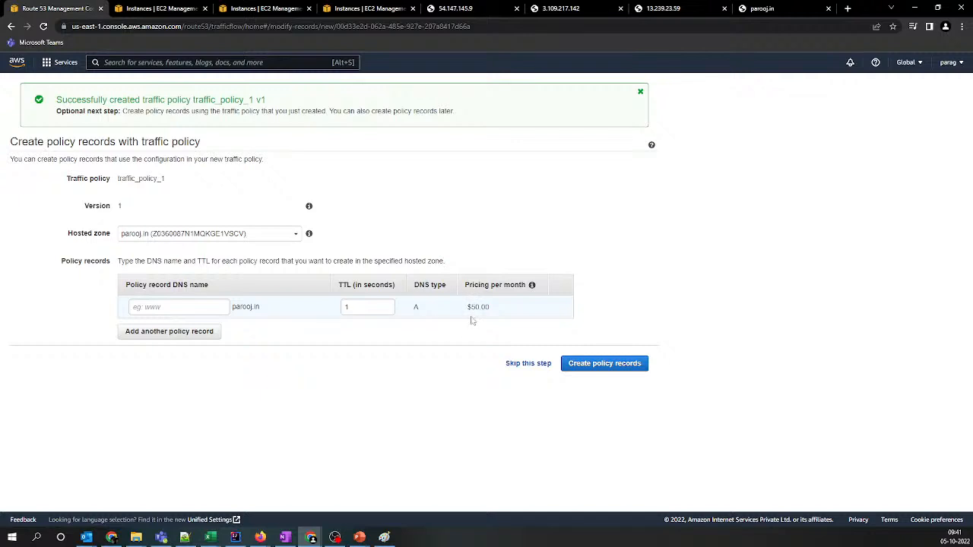
pyautogui.click(249, 242)
pyautogui.click(133, 250)
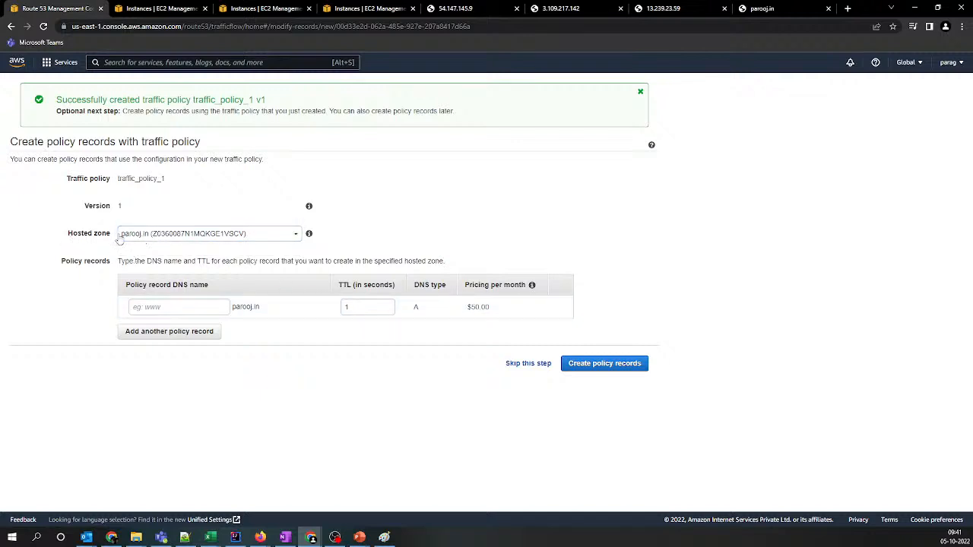
pyautogui.moveTo(479, 307); pyautogui.dragTo(515, 307)
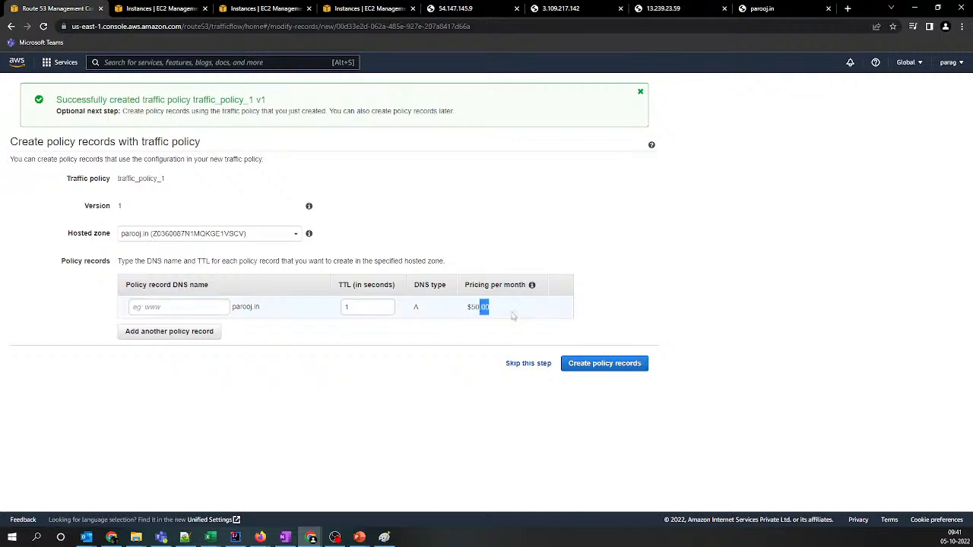
# Skip creating policy records and delete version 1 of traffic_policy_1
pyautogui.click(528, 363)
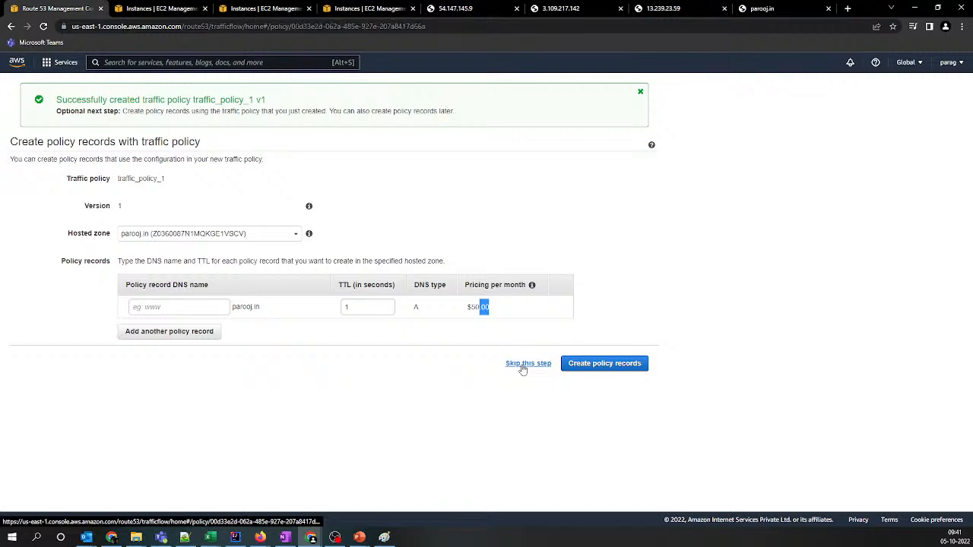
pyautogui.click(126, 212)
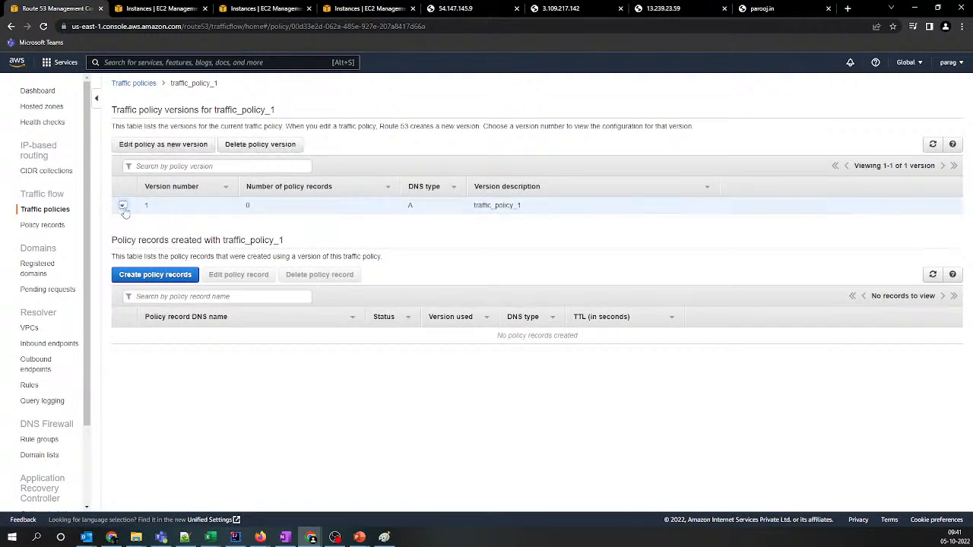
pyautogui.click(251, 146)
pyautogui.click(595, 221)
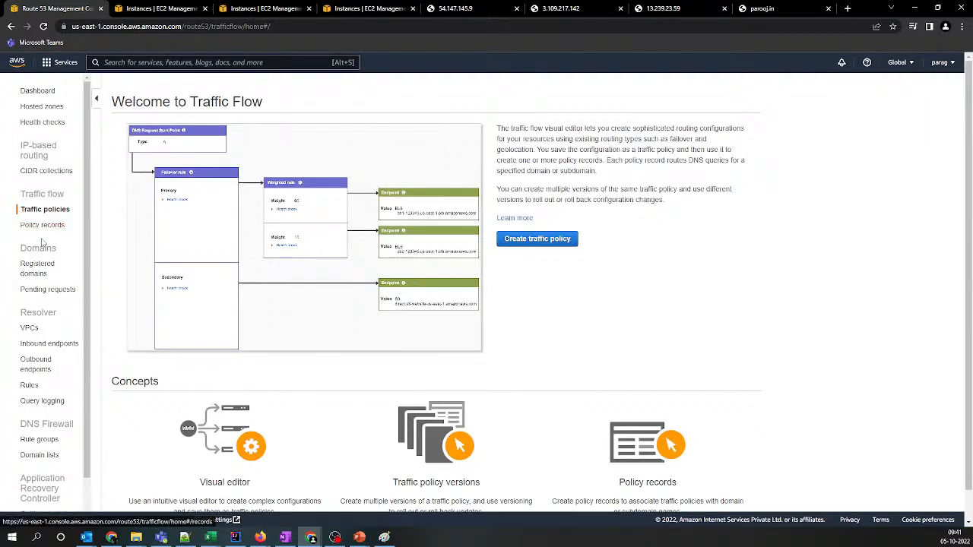
# Open the parooj.in hosted zone to view its records
pyautogui.click(36, 108)
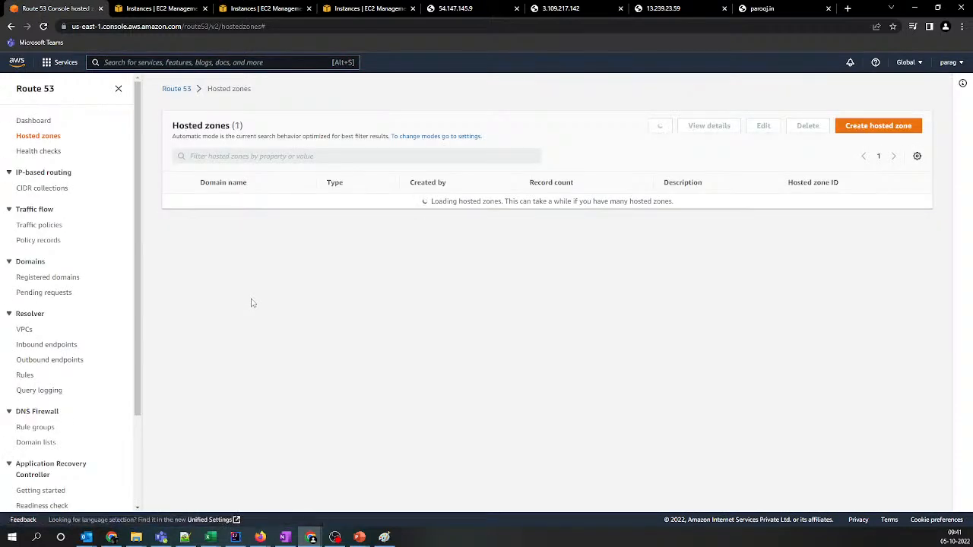
pyautogui.click(213, 202)
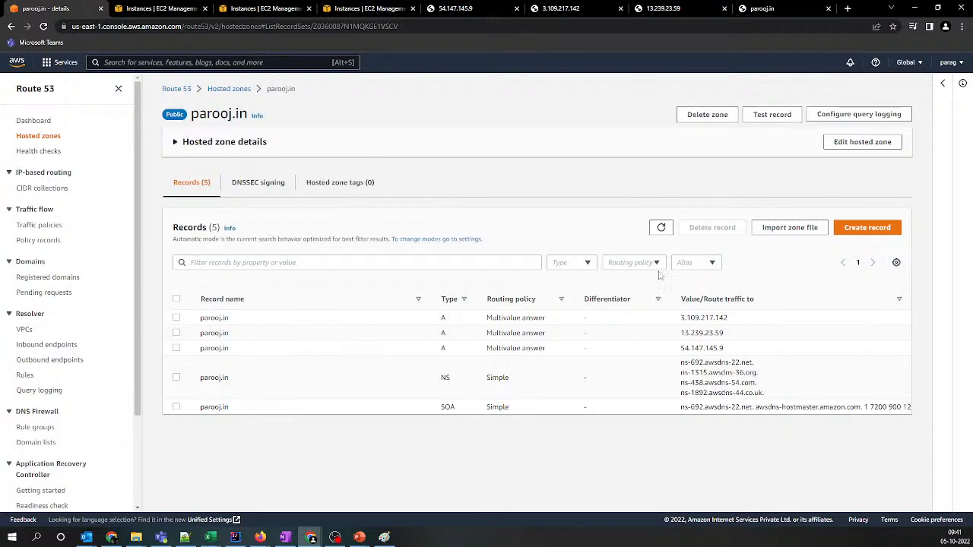
pyautogui.click(866, 228)
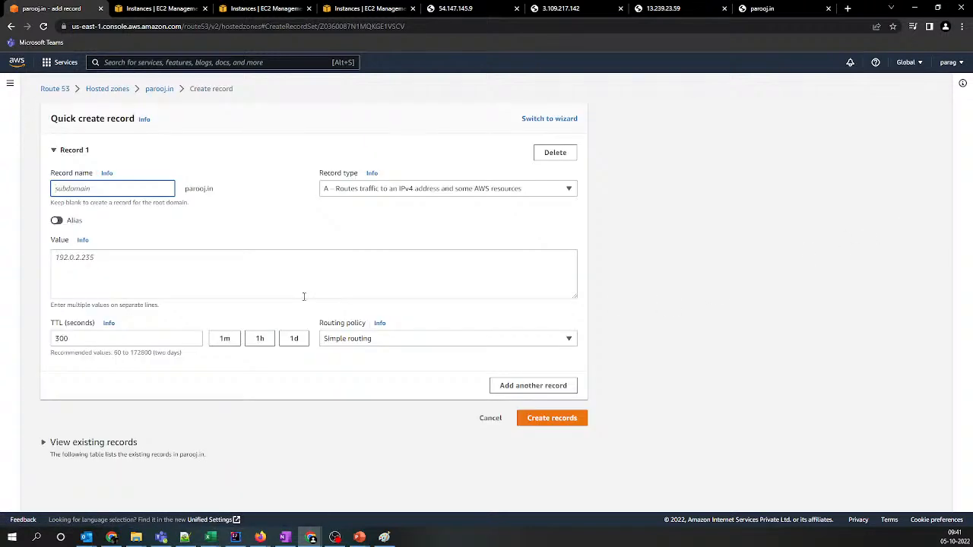
pyautogui.click(378, 340)
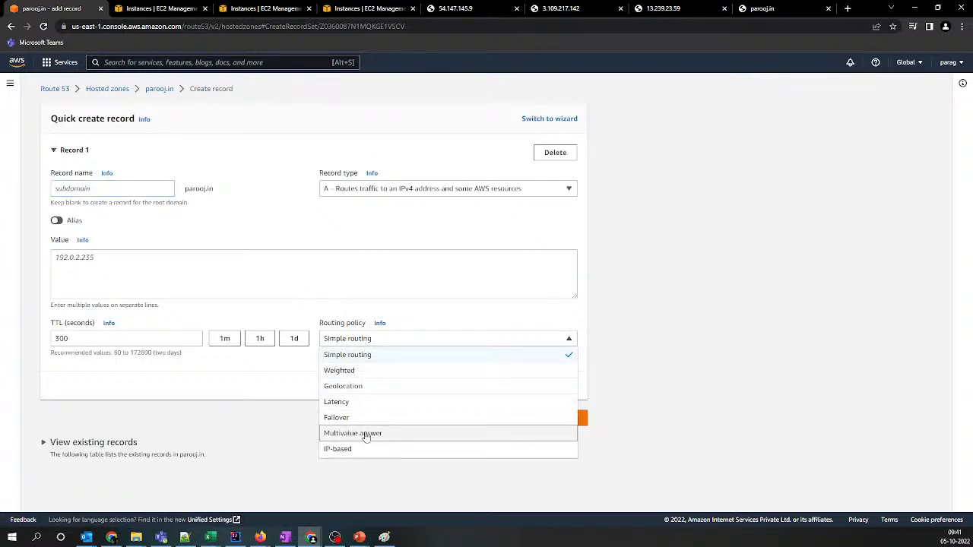
pyautogui.click(340, 454)
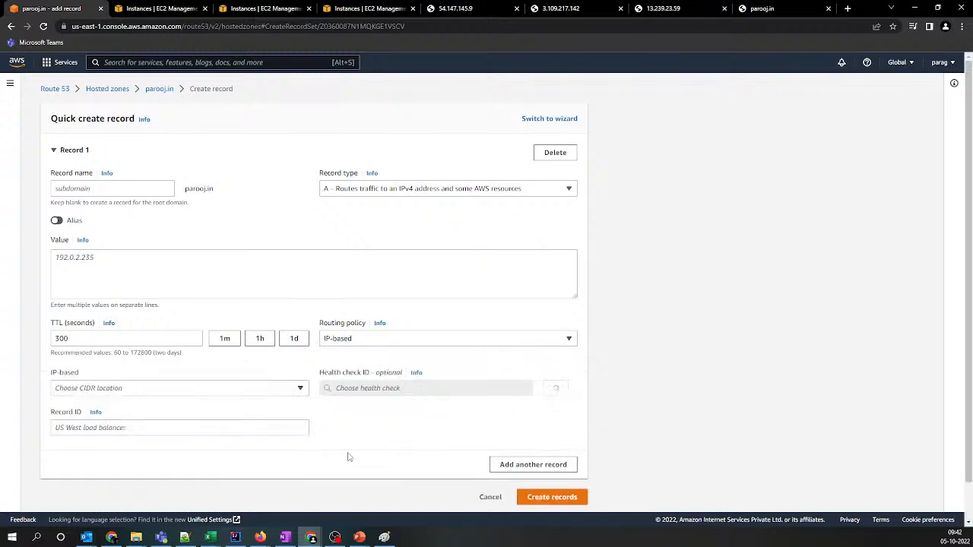
pyautogui.scroll(-1, 521, 471)
pyautogui.click(488, 458)
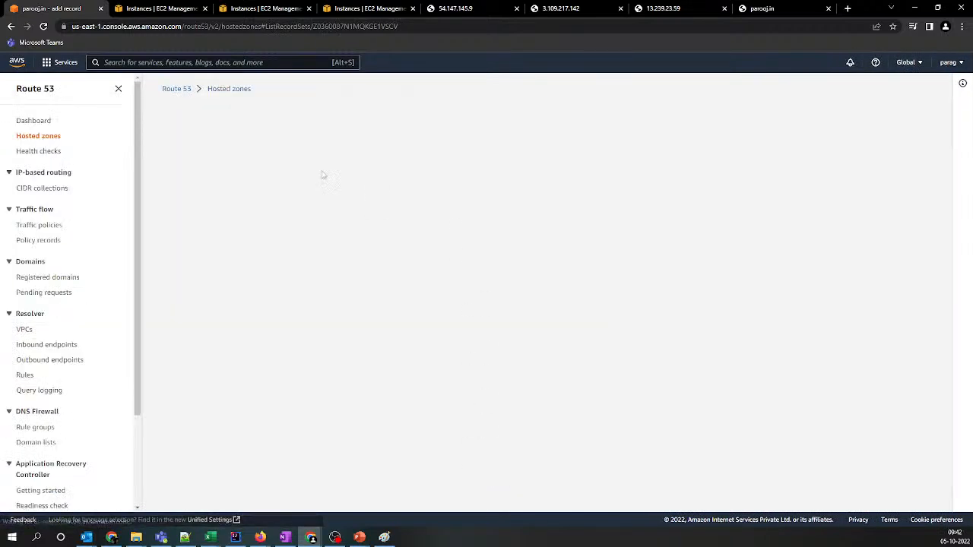
# Delete the three Multivalue answer A records from the parooj.in hosted zone
pyautogui.click(176, 348)
pyautogui.click(176, 334)
pyautogui.click(177, 350)
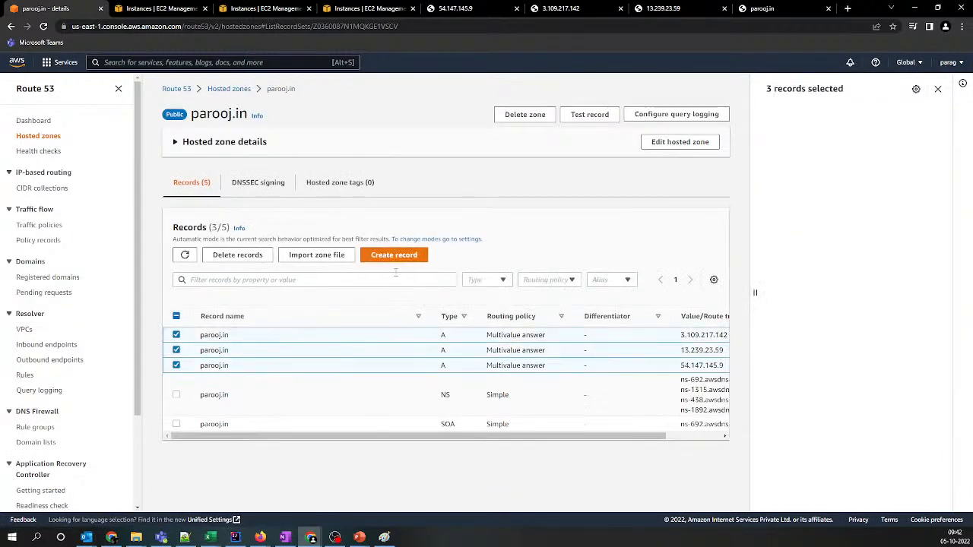
pyautogui.click(242, 255)
pyautogui.click(612, 400)
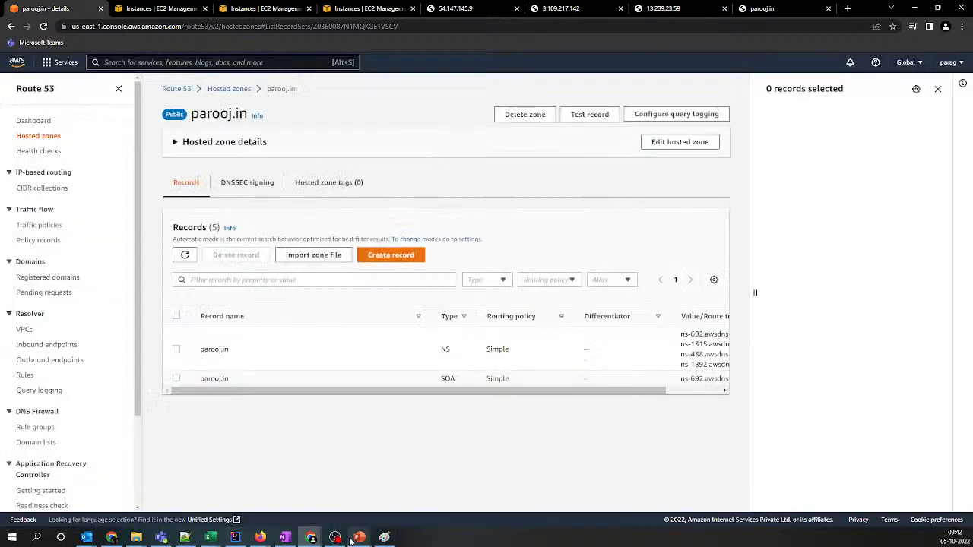
# Switch to the PowerPoint slide show and annotate the "Routing policies in Route53" slide with the pen
pyautogui.moveTo(359, 537)
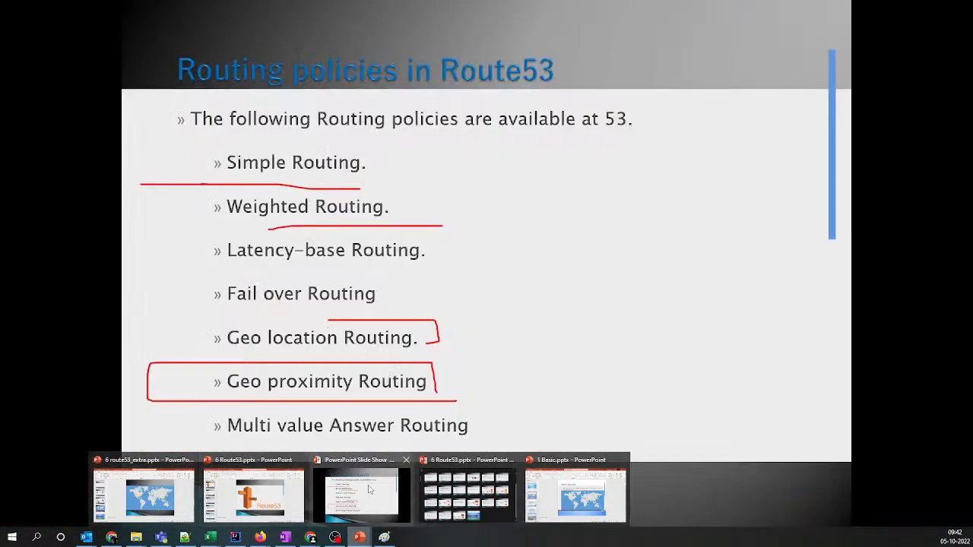
pyautogui.click(369, 490)
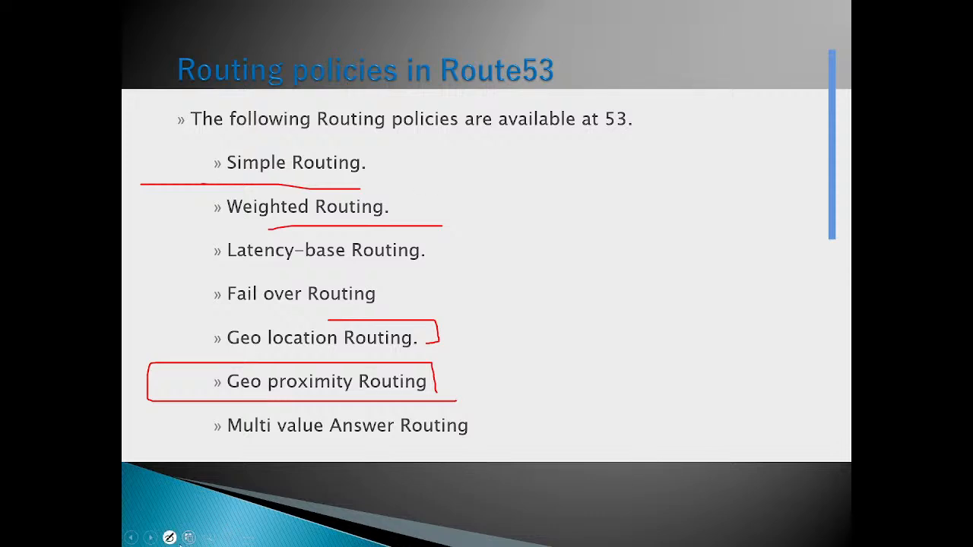
pyautogui.click(168, 537)
pyautogui.click(154, 452)
pyautogui.click(171, 537)
pyautogui.click(154, 454)
pyautogui.moveTo(190, 92)
pyautogui.mouseDown()
pyautogui.moveTo(413, 97)
pyautogui.moveTo(308, 14)
pyautogui.moveTo(149, 54)
pyautogui.moveTo(197, 89)
pyautogui.mouseUp()
pyautogui.moveTo(402, 140)
pyautogui.mouseDown()
pyautogui.moveTo(521, 212)
pyautogui.moveTo(539, 201)
pyautogui.mouseUp()
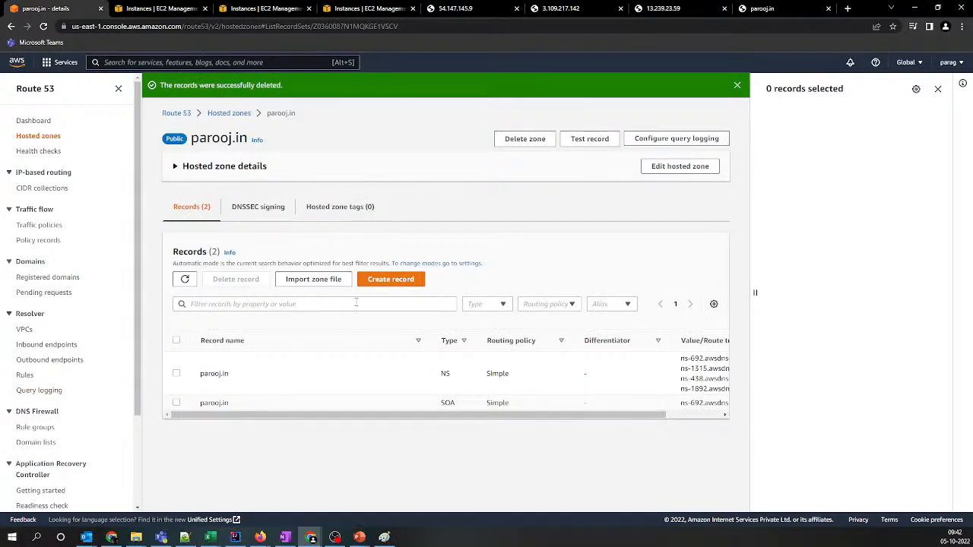
# Start a new A record in the parooj.in hosted zone, turn on Alias and view the available endpoint types
pyautogui.click(391, 279)
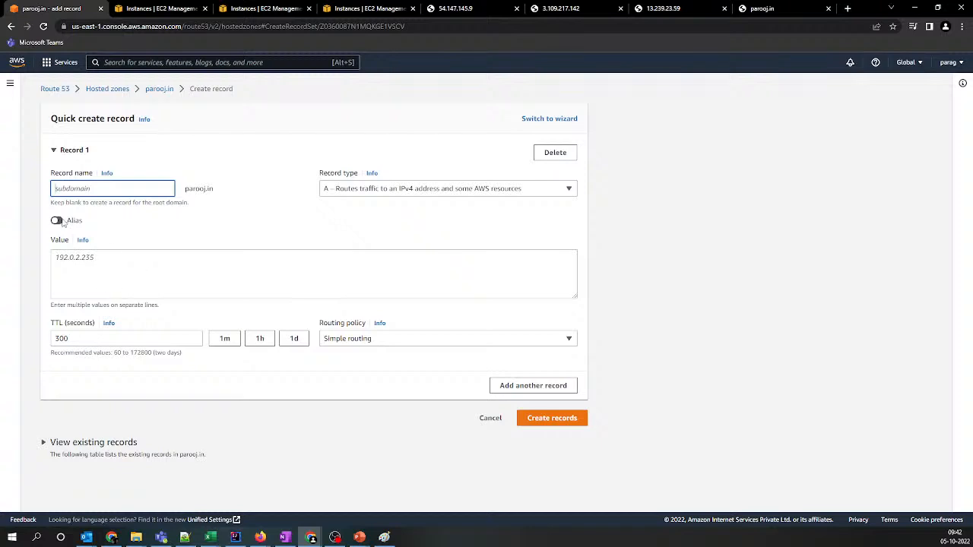
pyautogui.click(354, 193)
pyautogui.click(231, 220)
pyautogui.click(57, 221)
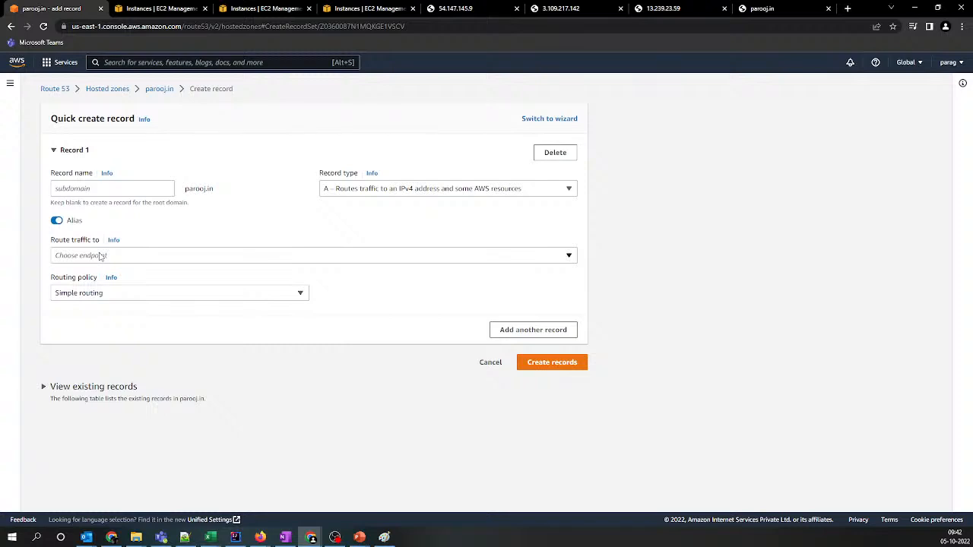
pyautogui.click(100, 256)
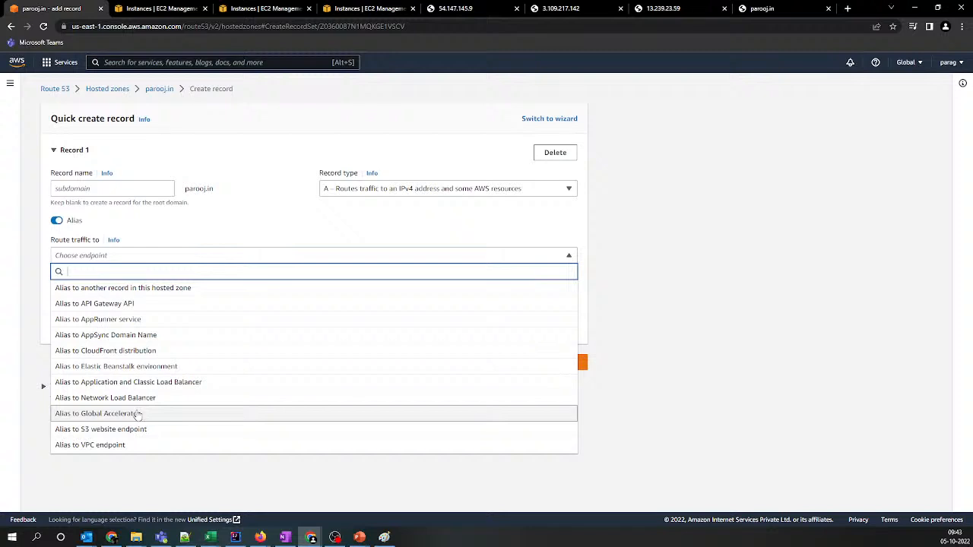
# Search for S3, open its console in a new tab and open the parooj.in bucket
pyautogui.click(214, 62)
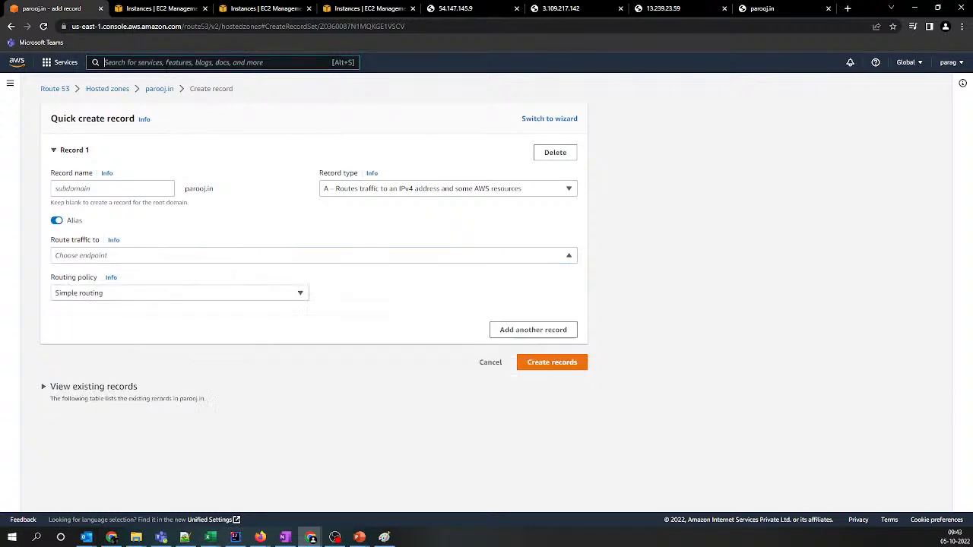
pyautogui.write('s3')
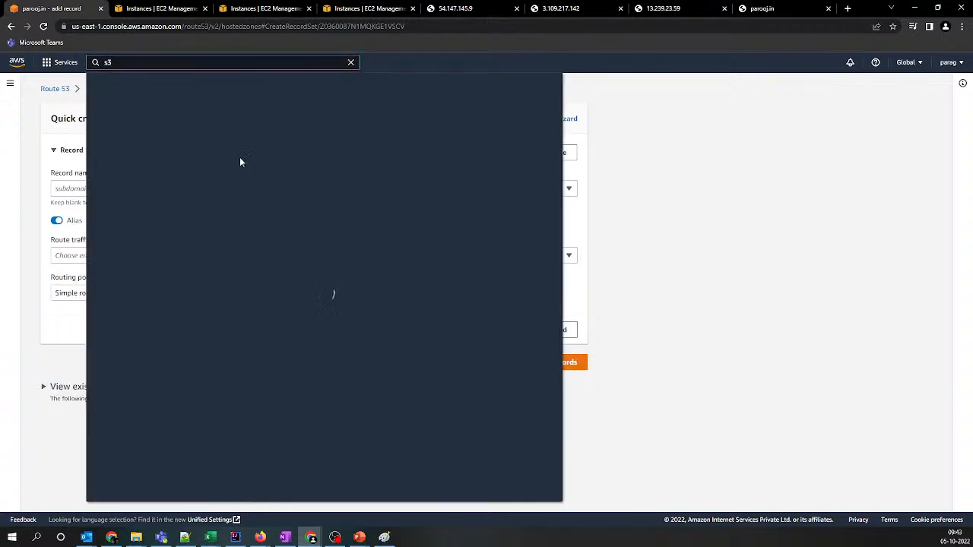
pyautogui.keyDown('ctrl'); pyautogui.click(247, 141); pyautogui.keyUp('ctrl')
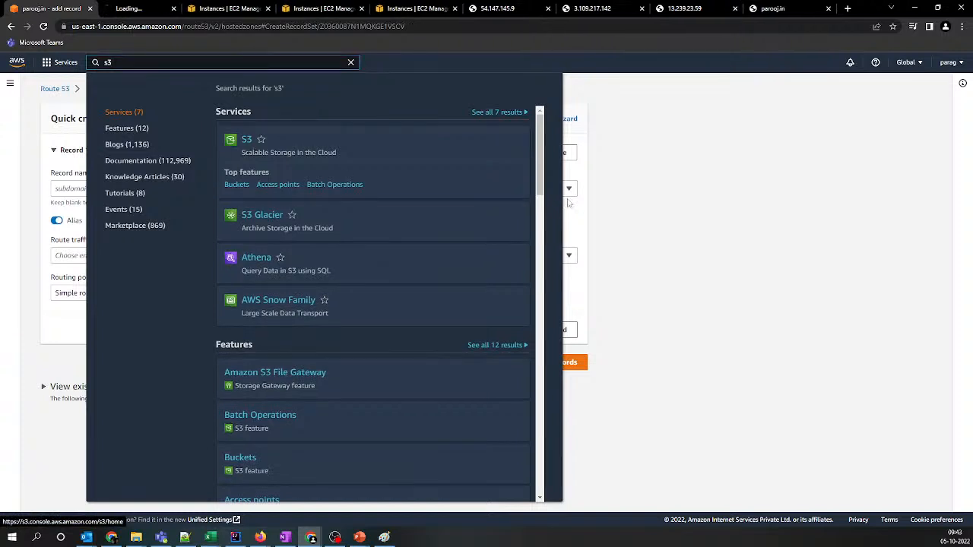
pyautogui.click(393, 70)
pyautogui.click(125, 11)
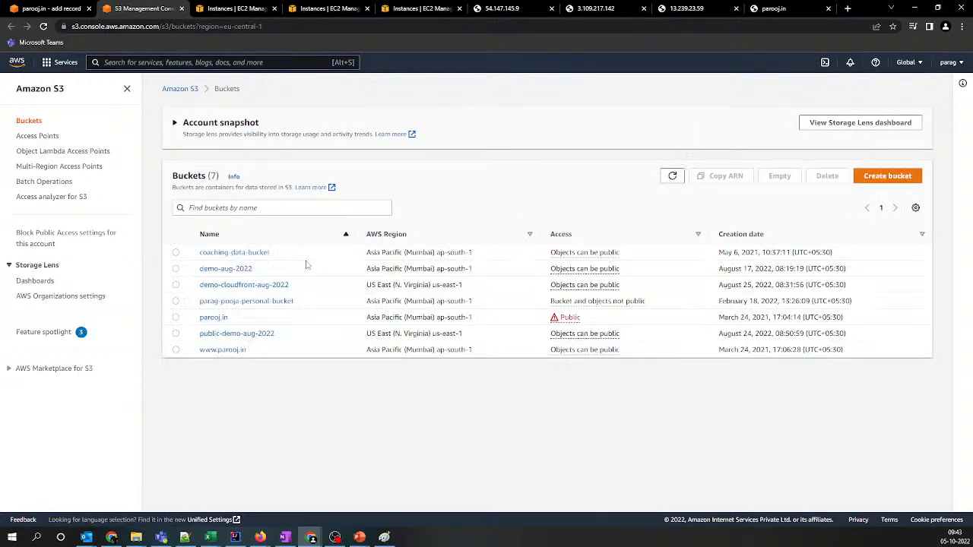
pyautogui.moveTo(238, 317); pyautogui.dragTo(186, 323)
pyautogui.click(211, 319)
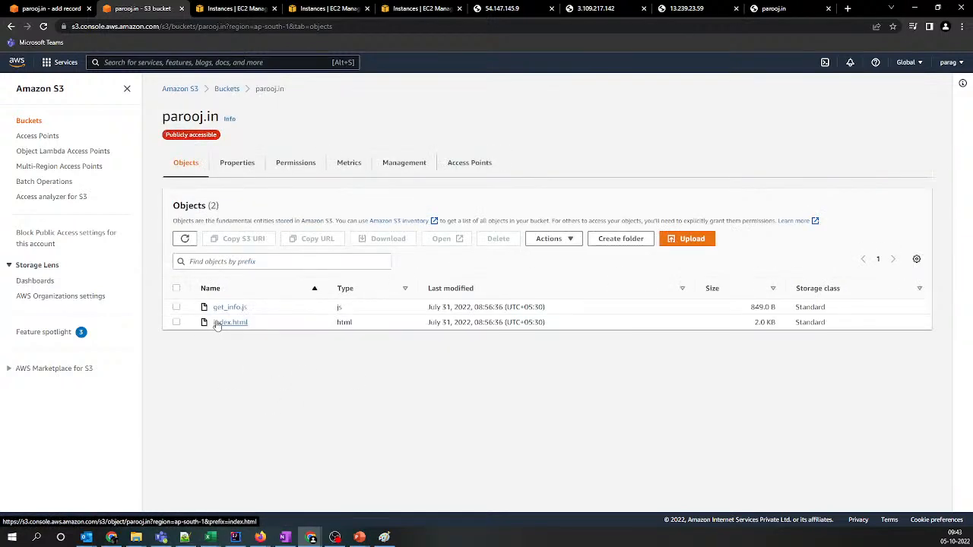
# Permanently delete get_info.js and index.html from the parooj.in bucket, entering "permanently delete" as confirmation
pyautogui.click(176, 288)
pyautogui.click(487, 242)
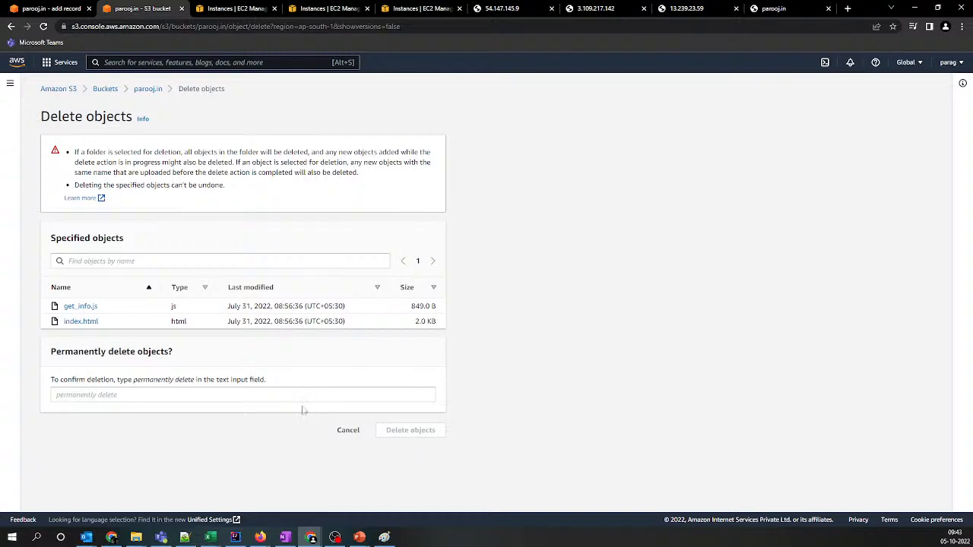
pyautogui.doubleClick(184, 380)
pyautogui.moveTo(183, 379); pyautogui.dragTo(186, 393)
pyautogui.click(199, 391)
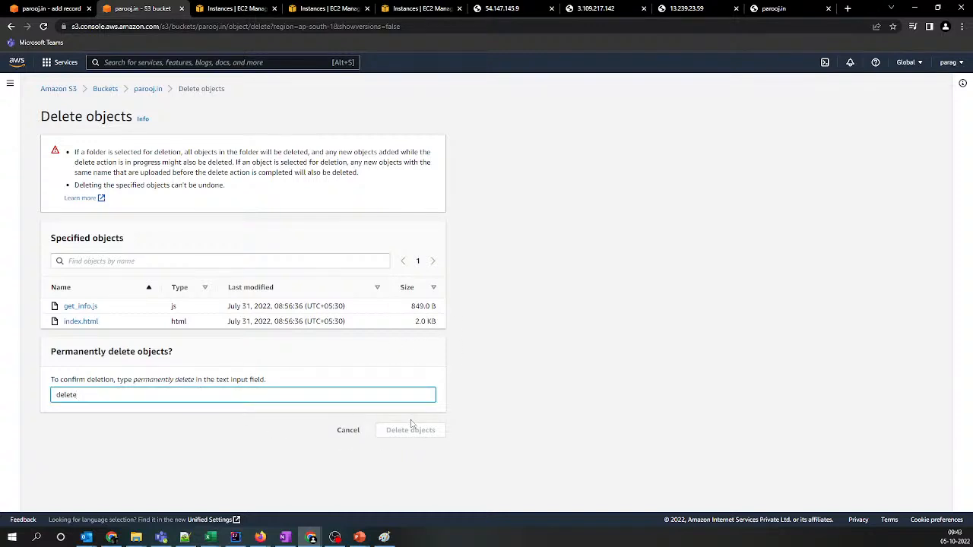
pyautogui.moveTo(135, 382); pyautogui.dragTo(194, 383)
pyautogui.hotkey('ctrl', 'c')
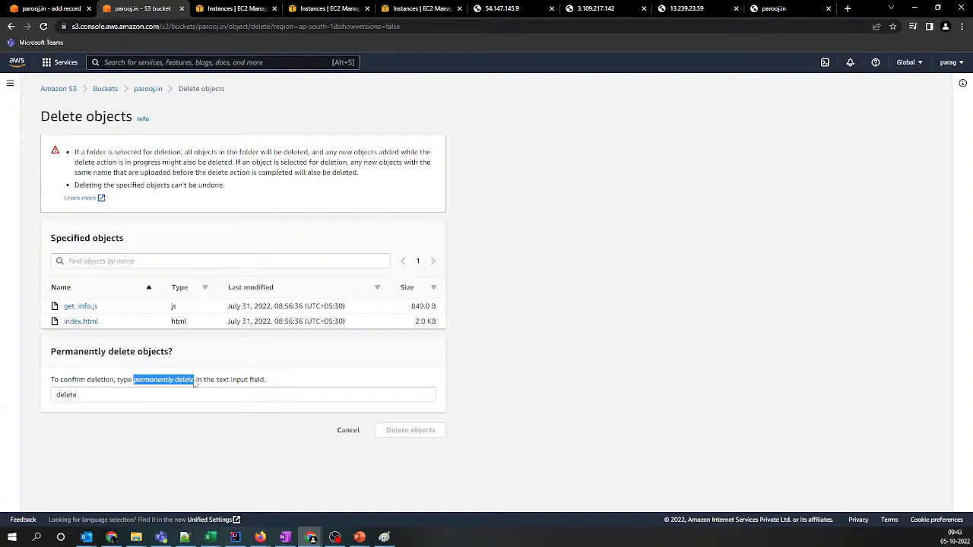
pyautogui.click(187, 392)
pyautogui.hotkey('ctrl', 'a')
pyautogui.hotkey('ctrl', 'v')
pyautogui.click(425, 433)
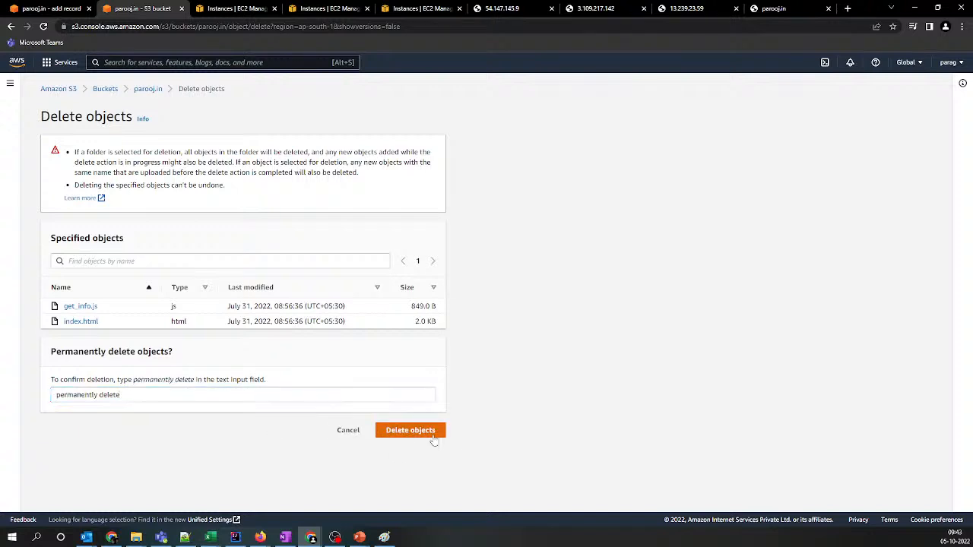
pyautogui.click(932, 123)
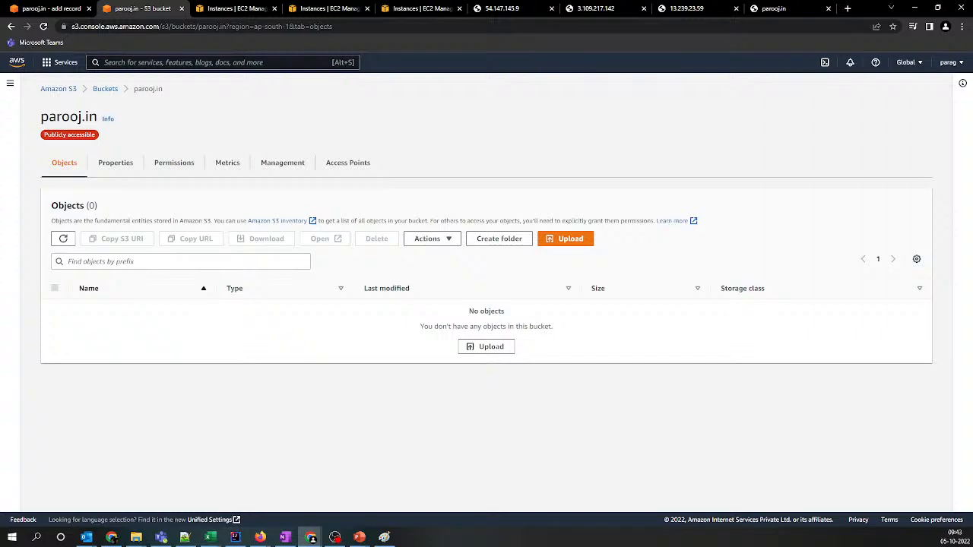
# Upload the new website's HTML files and its css, images and js folders to the parooj.in bucket
pyautogui.press('super+d')
pyautogui.press('super+d')
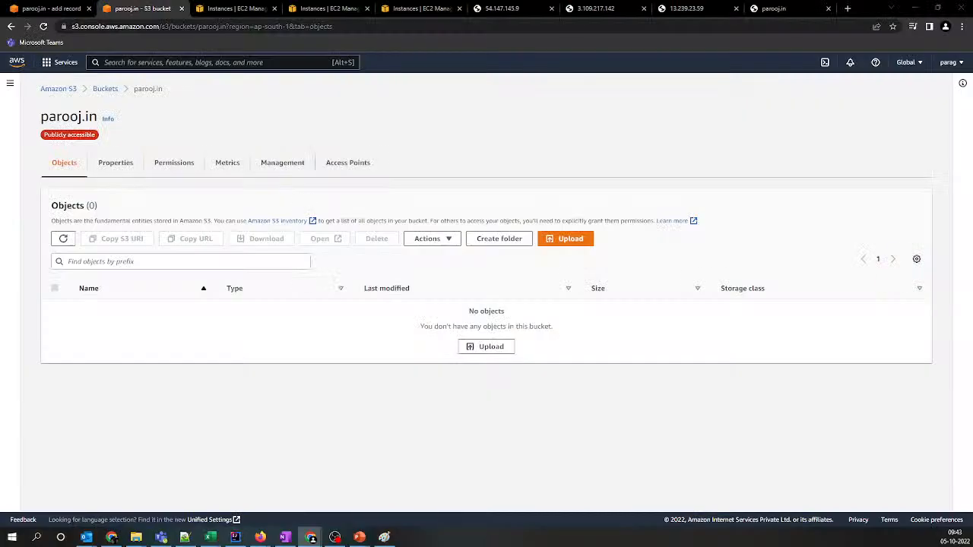
pyautogui.press('super+e')
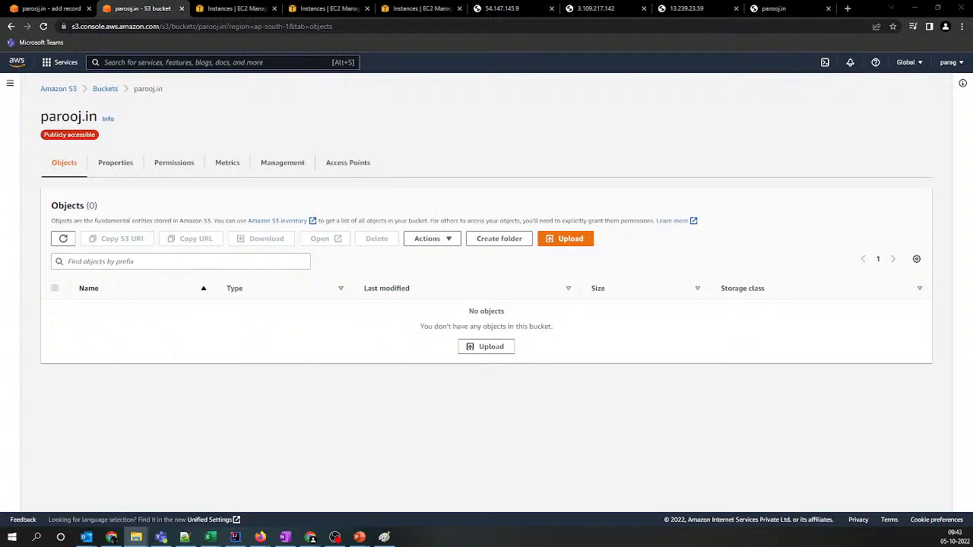
pyautogui.moveTo(68, 265); pyautogui.dragTo(271, 284)
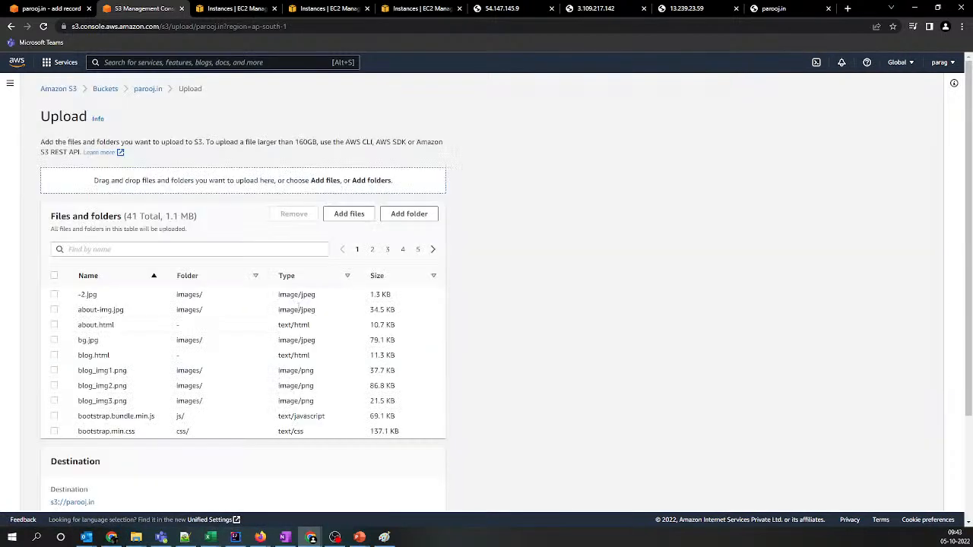
pyautogui.scroll(-3, 298, 304)
pyautogui.click(432, 496)
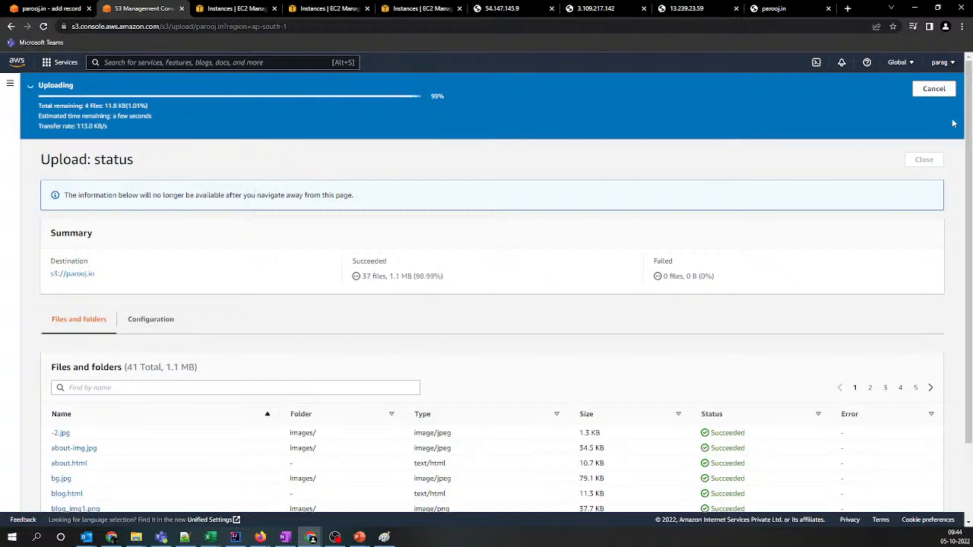
pyautogui.click(925, 128)
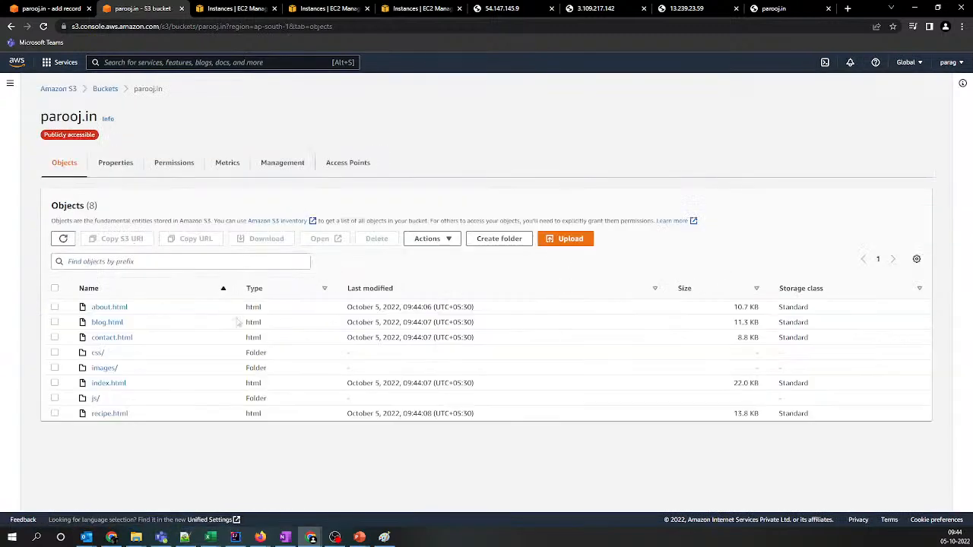
# Open the parooj.in bucket's static website endpoint from its properties and look through the hosted site
pyautogui.click(114, 164)
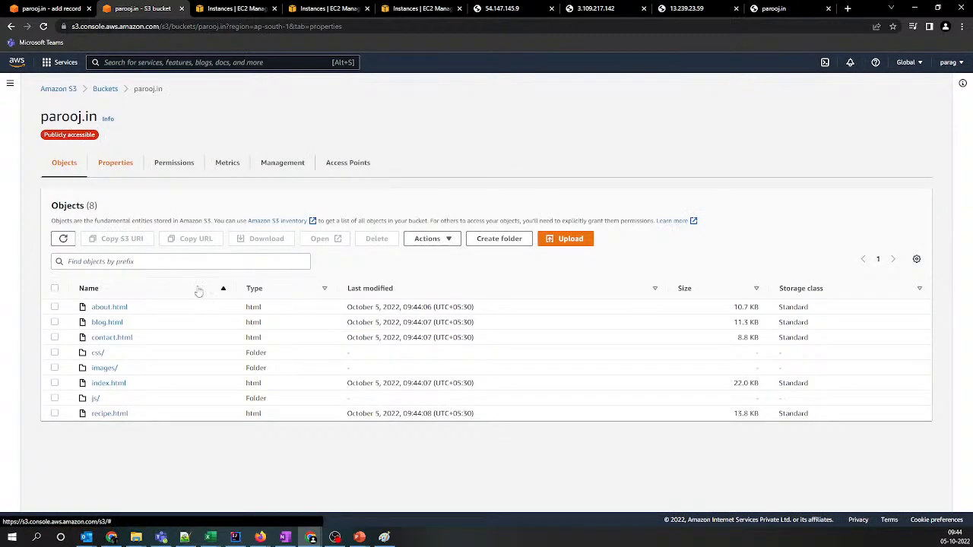
pyautogui.scroll(-10, 196, 290)
pyautogui.scroll(-4, 198, 291)
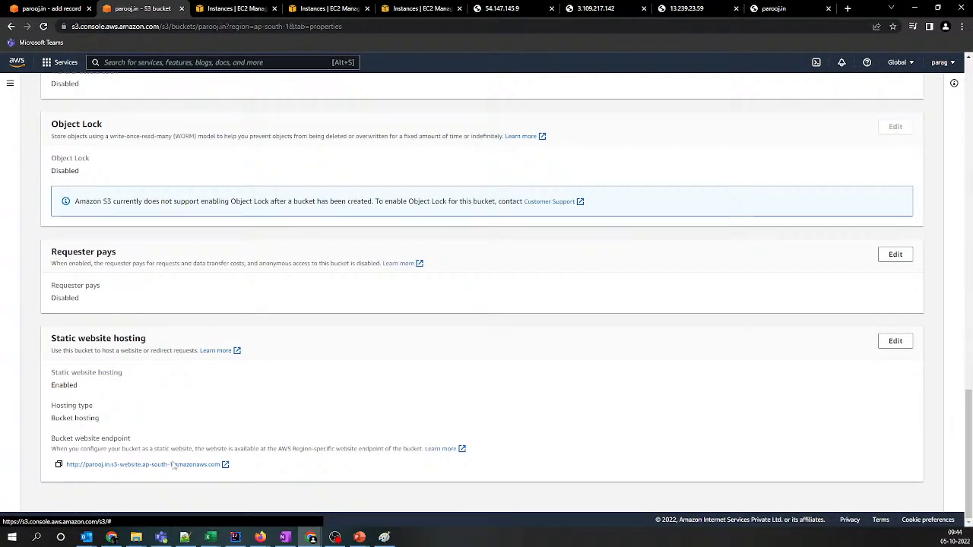
pyautogui.click(225, 464)
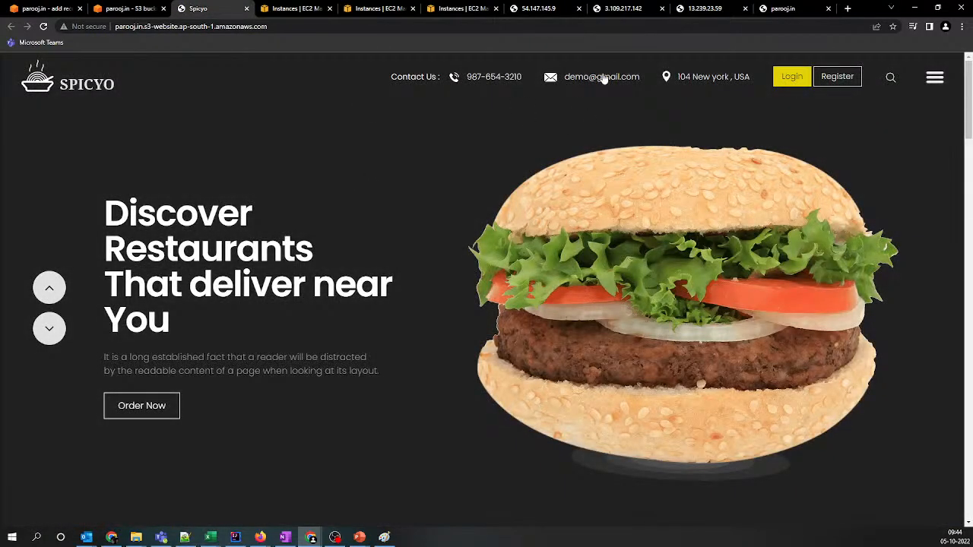
pyautogui.scroll(-10, 597, 169)
pyautogui.scroll(-3, 598, 168)
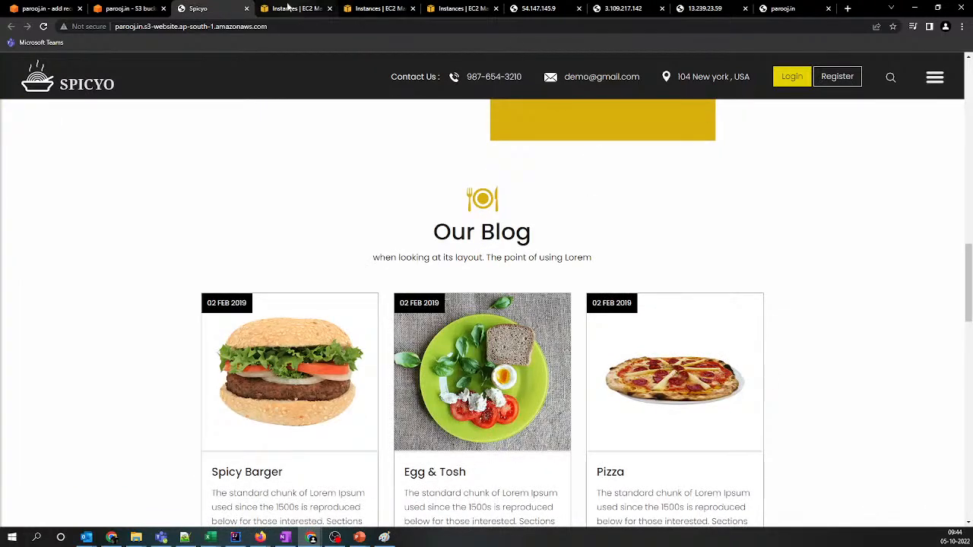
# Compare the hosted site's S3 website address with the alias record form for parooj.in
pyautogui.click(319, 26)
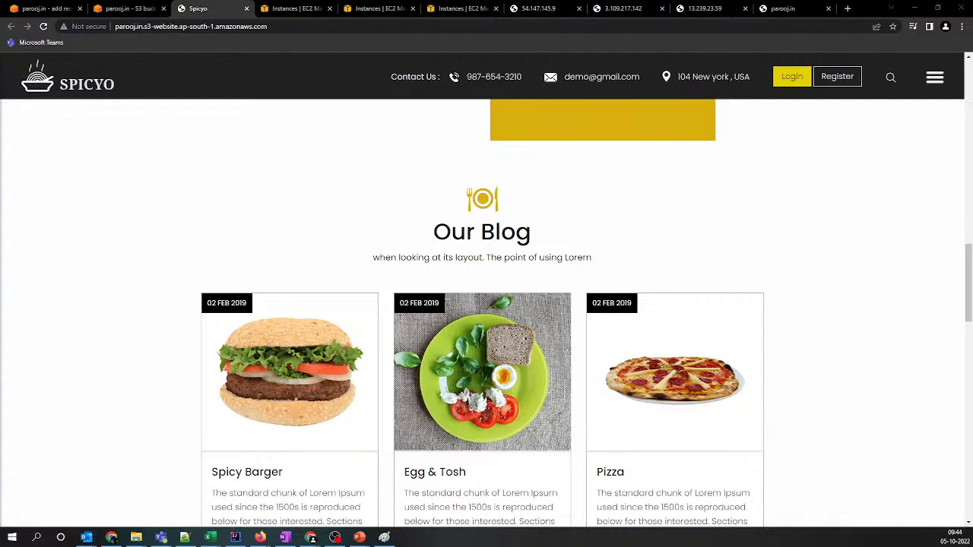
pyautogui.click(296, 26)
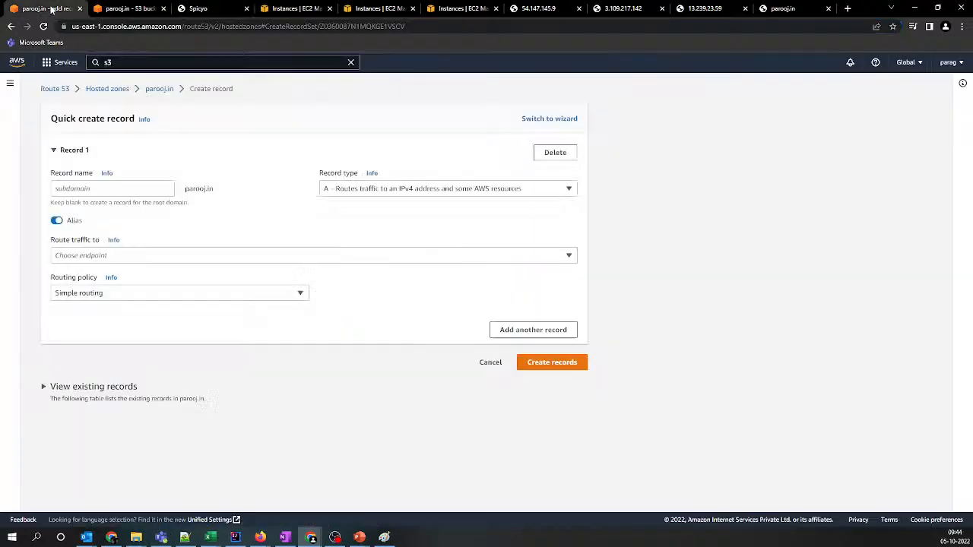
pyautogui.click(46, 8)
pyautogui.click(198, 8)
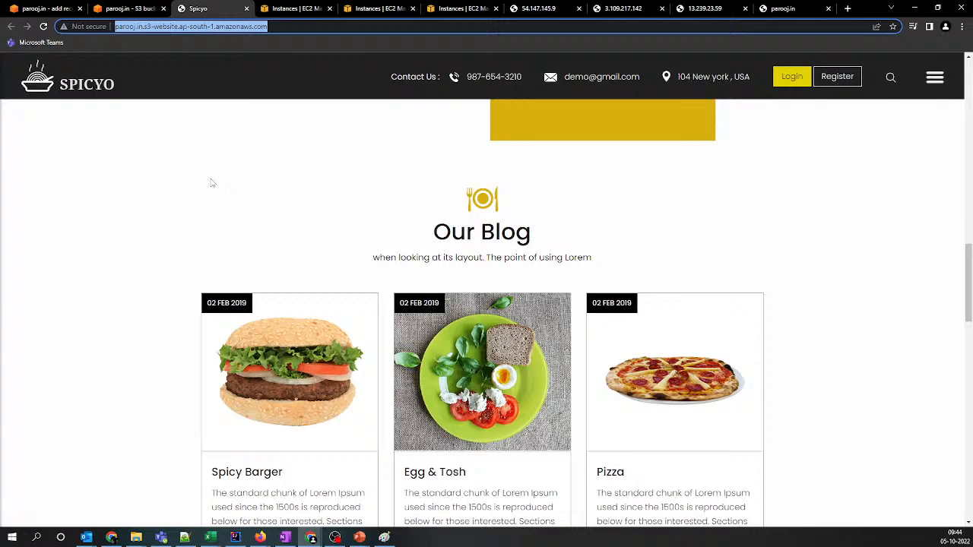
pyautogui.click(45, 9)
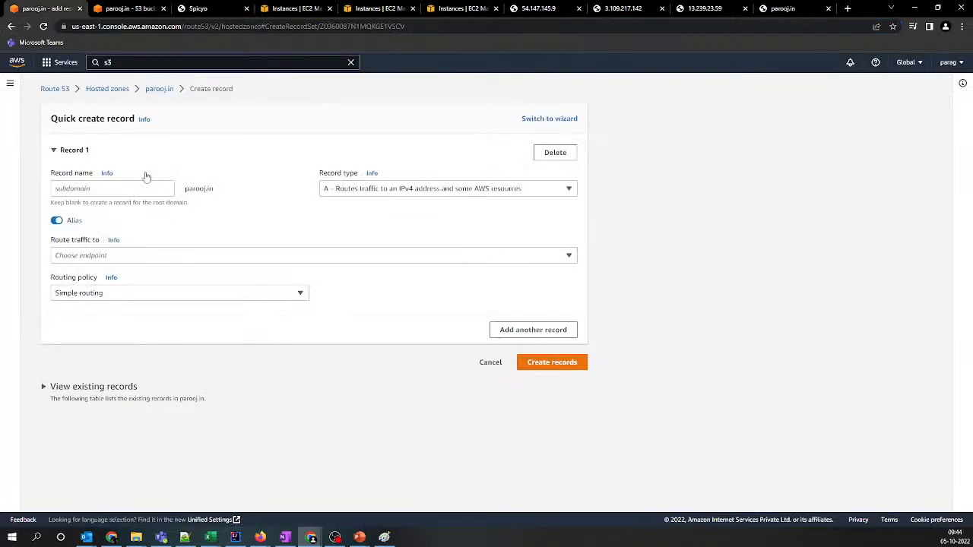
# Restart record creation from the parooj.in hosted zone with Alias turned on, rechecking the S3 website address
pyautogui.click(152, 89)
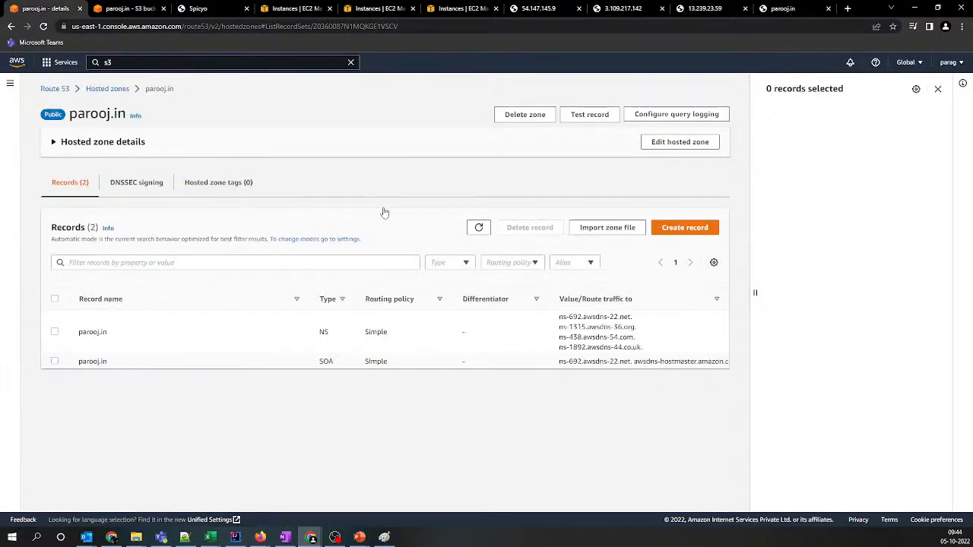
pyautogui.click(695, 228)
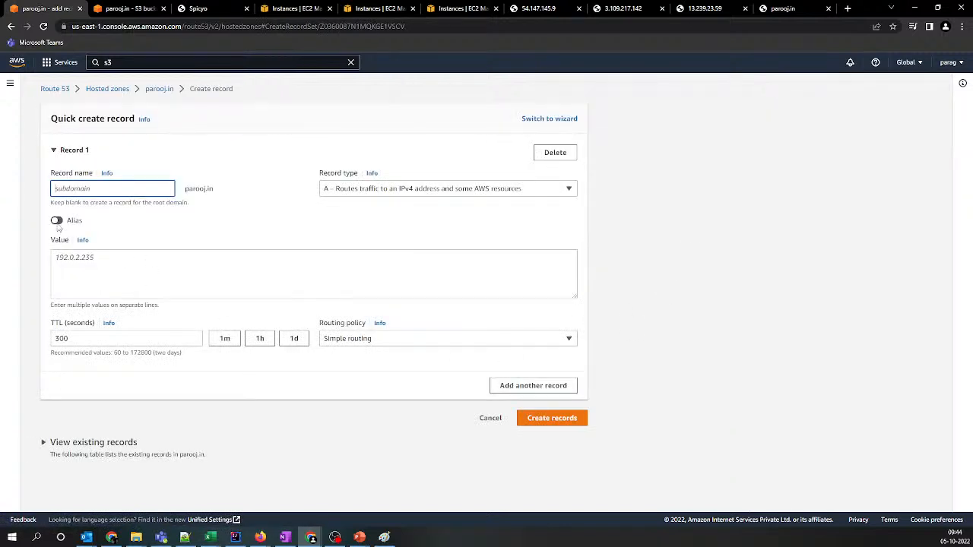
pyautogui.click(202, 8)
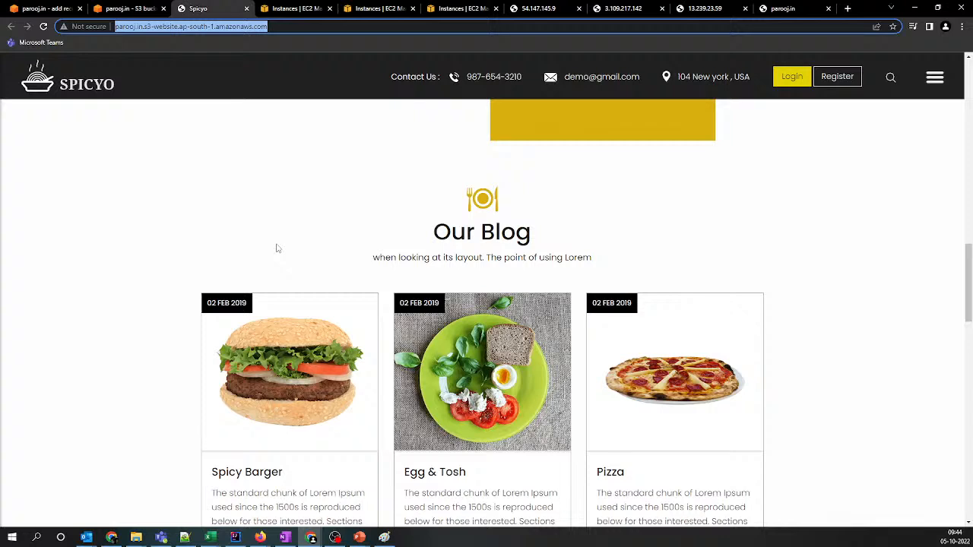
pyautogui.click(45, 8)
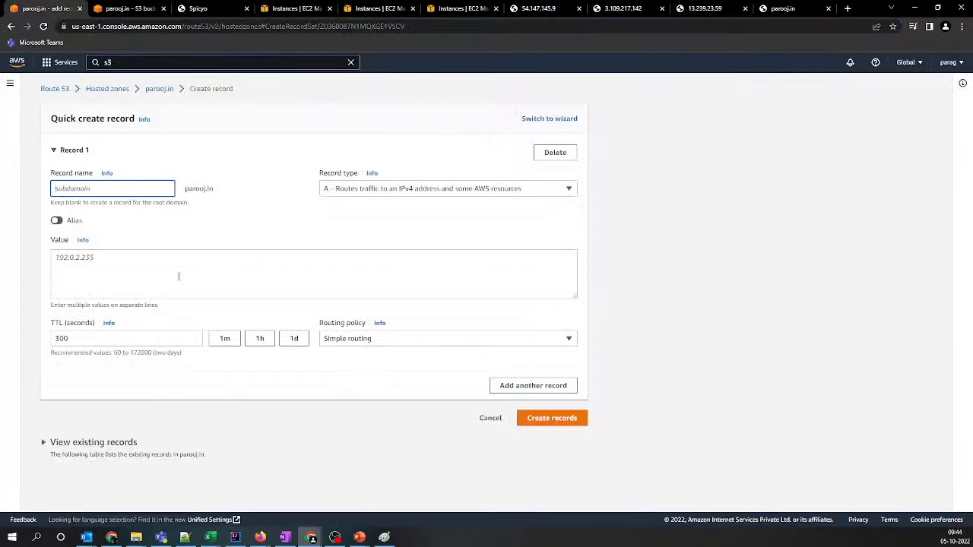
pyautogui.click(56, 222)
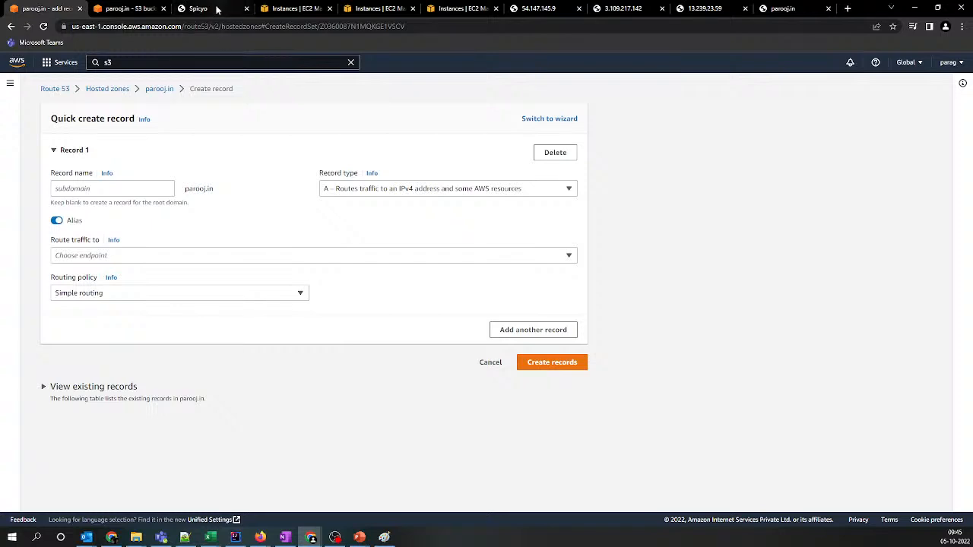
pyautogui.click(217, 8)
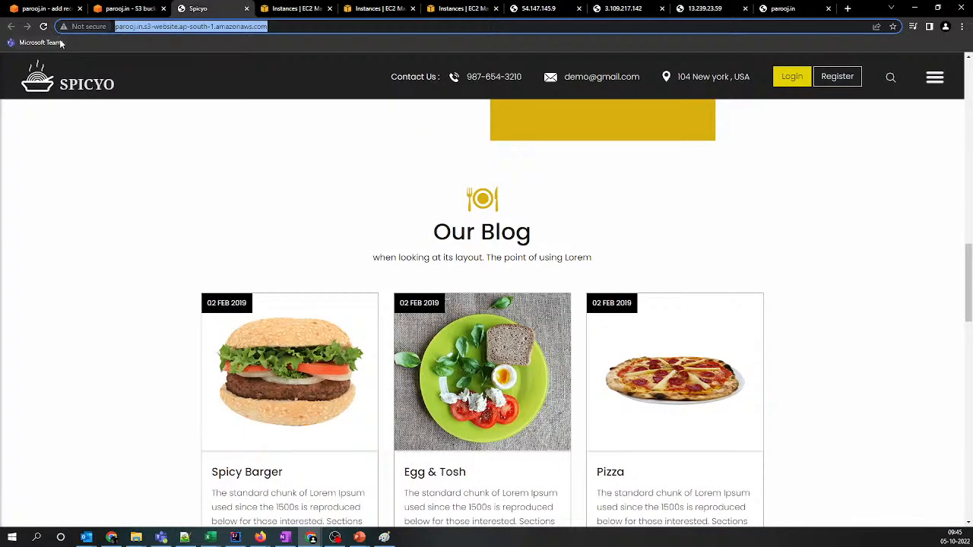
pyautogui.click(45, 9)
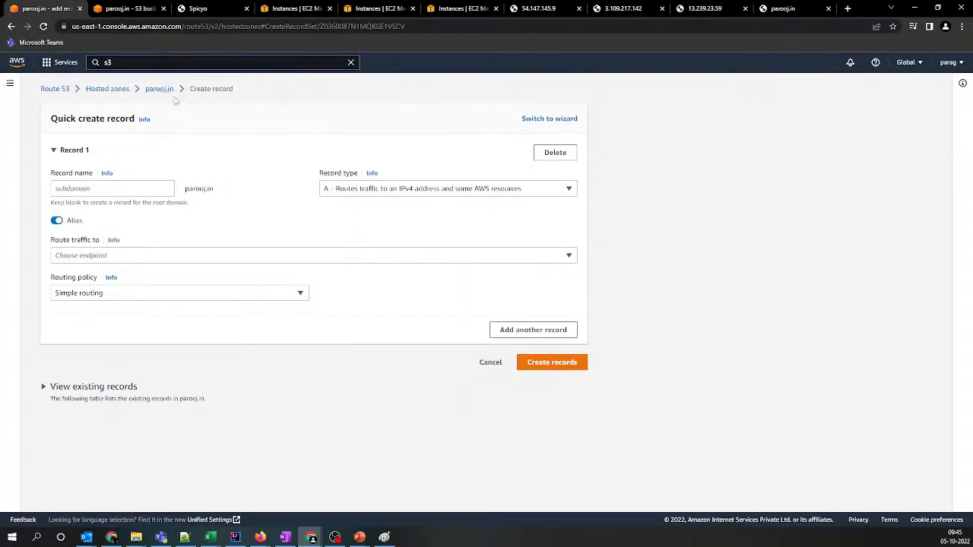
# Route the parooj.in alias record to an S3 website endpoint in the Asia Pacific (Mumbai) [ap-south-1] region
pyautogui.click(151, 257)
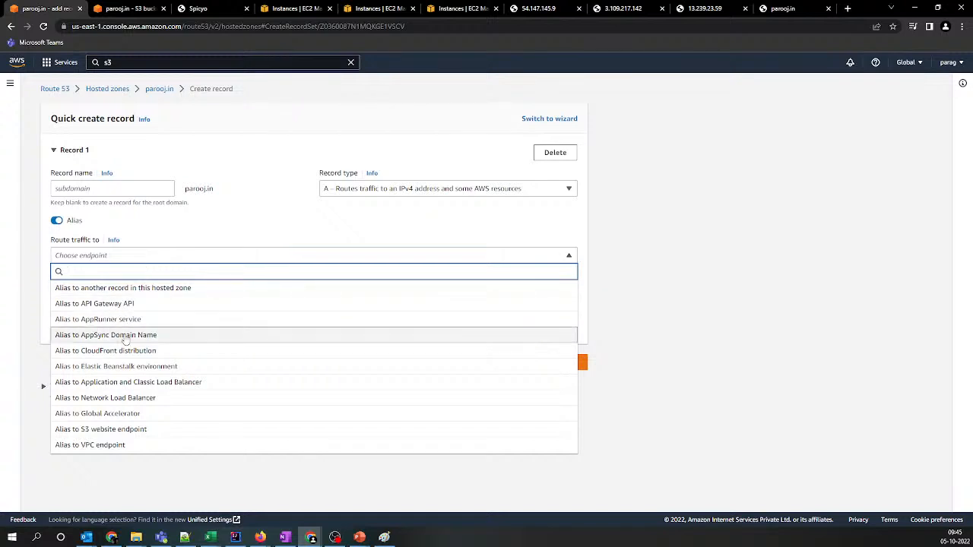
pyautogui.click(112, 430)
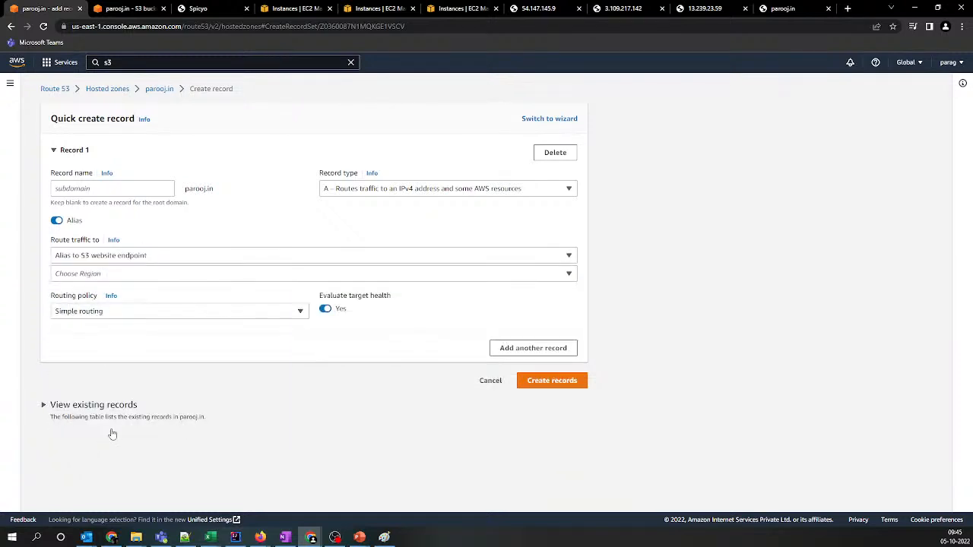
pyautogui.click(100, 278)
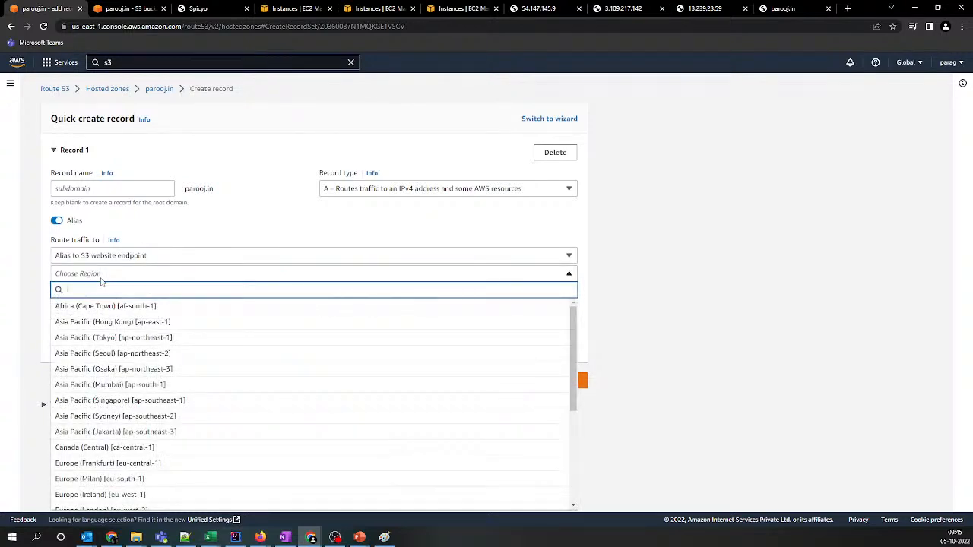
pyautogui.write('mum')
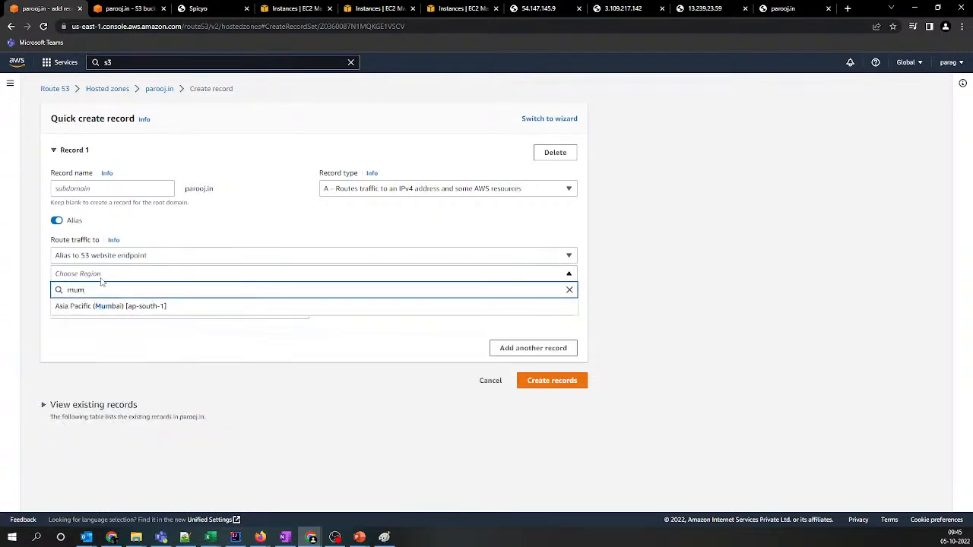
pyautogui.click(143, 307)
# Choose s3-website.ap-south-1.amazonaws.com (parooj.in) as the alias endpoint and create the record
pyautogui.click(134, 291)
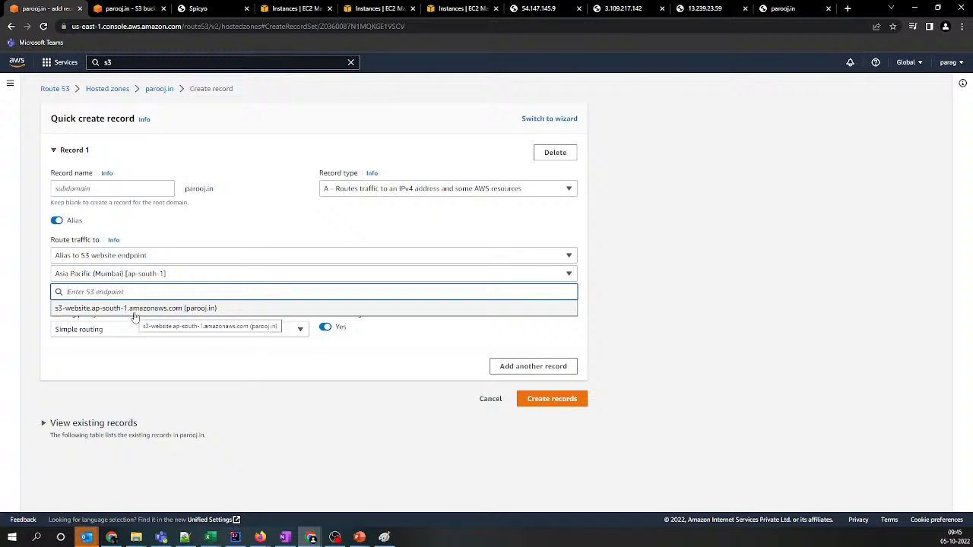
pyautogui.click(139, 313)
pyautogui.click(554, 403)
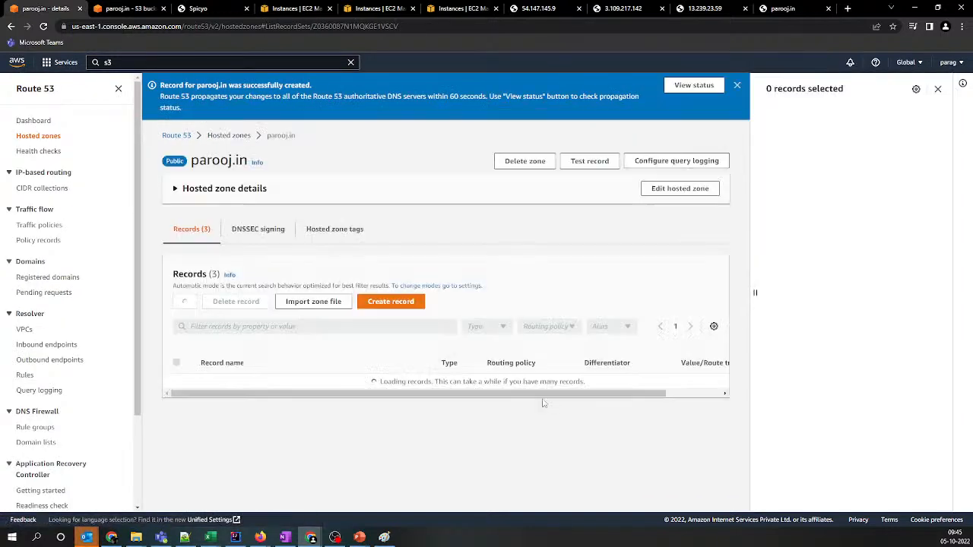
pyautogui.click(937, 89)
# Reload parooj.in to check which website the new alias record serves, and return to the domain's hosted zone records
pyautogui.moveTo(199, 354); pyautogui.dragTo(235, 357)
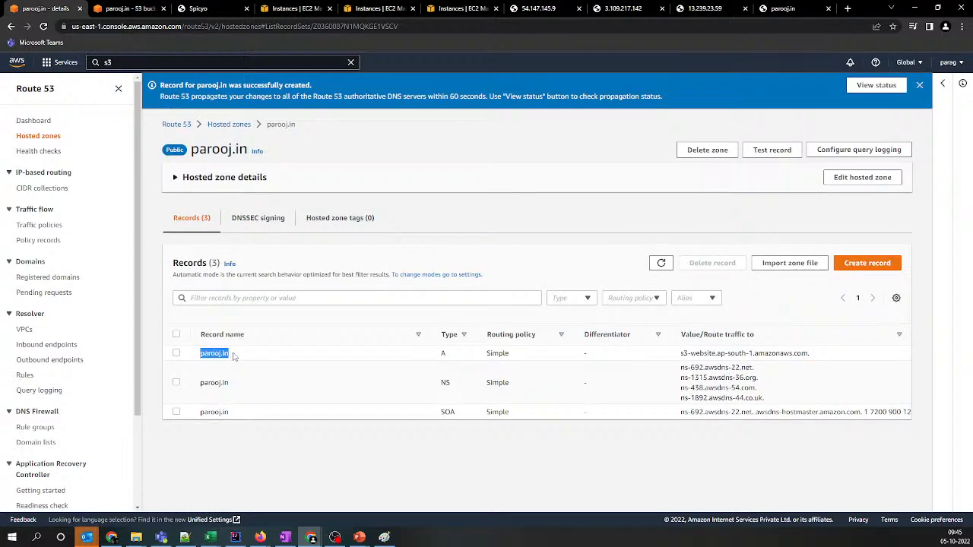
pyautogui.click(228, 11)
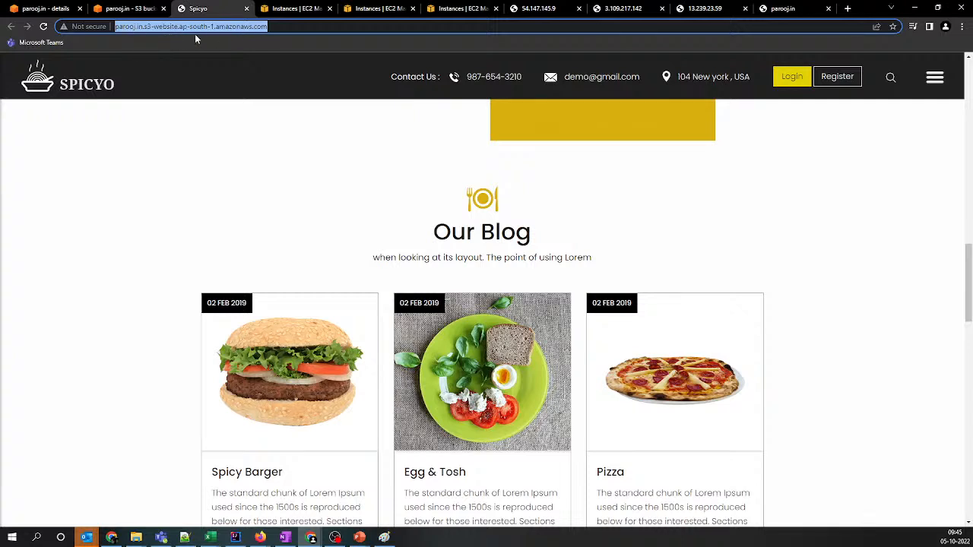
pyautogui.click(780, 7)
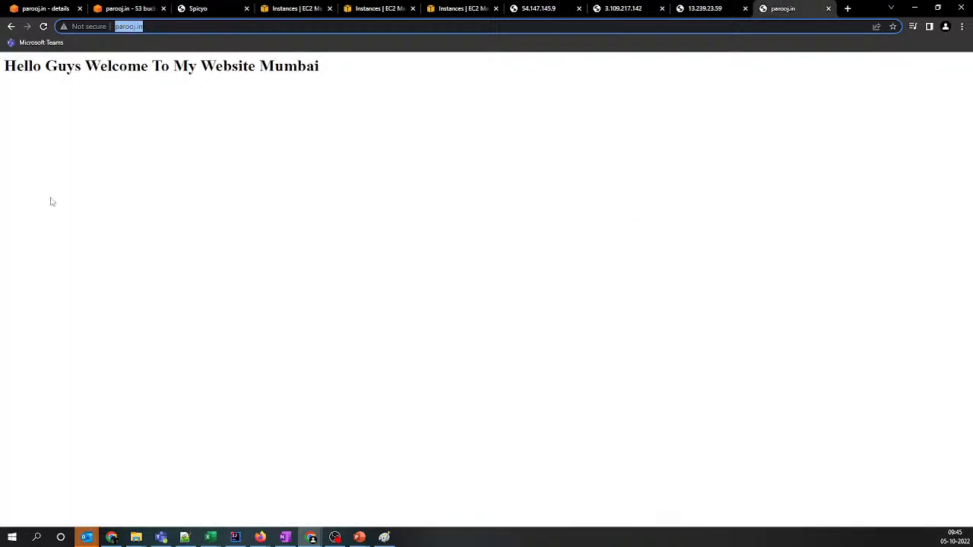
pyautogui.click(215, 136)
pyautogui.click(44, 27)
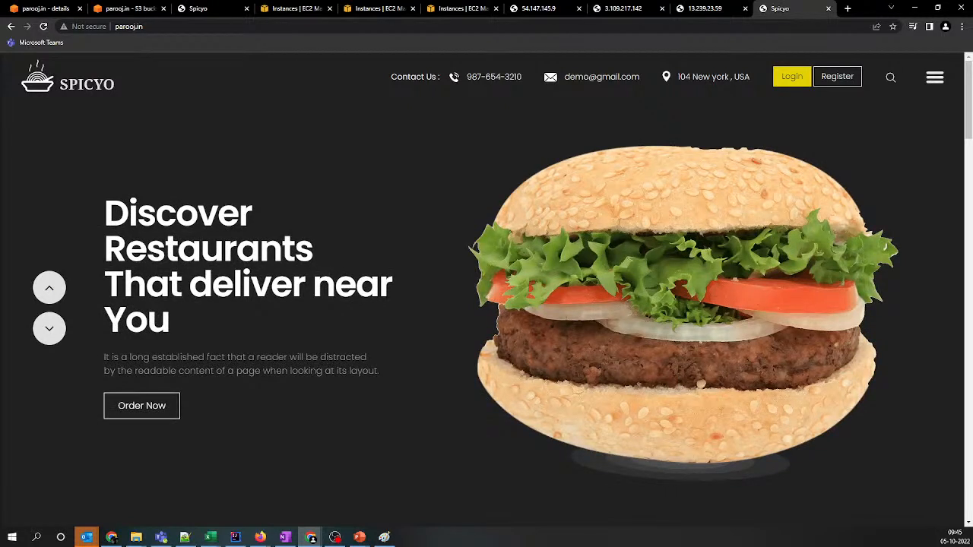
pyautogui.hotkey('alt', 'Tab')
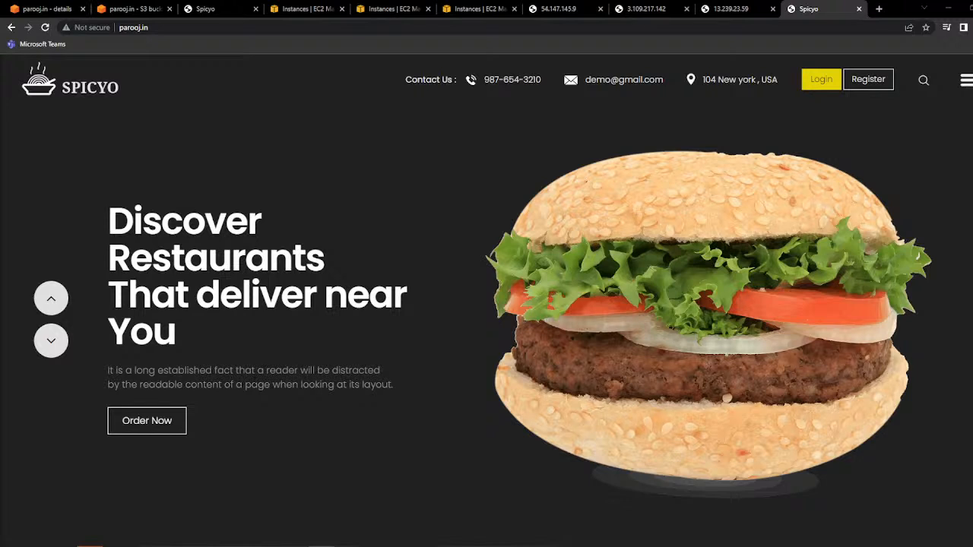
pyautogui.click(41, 8)
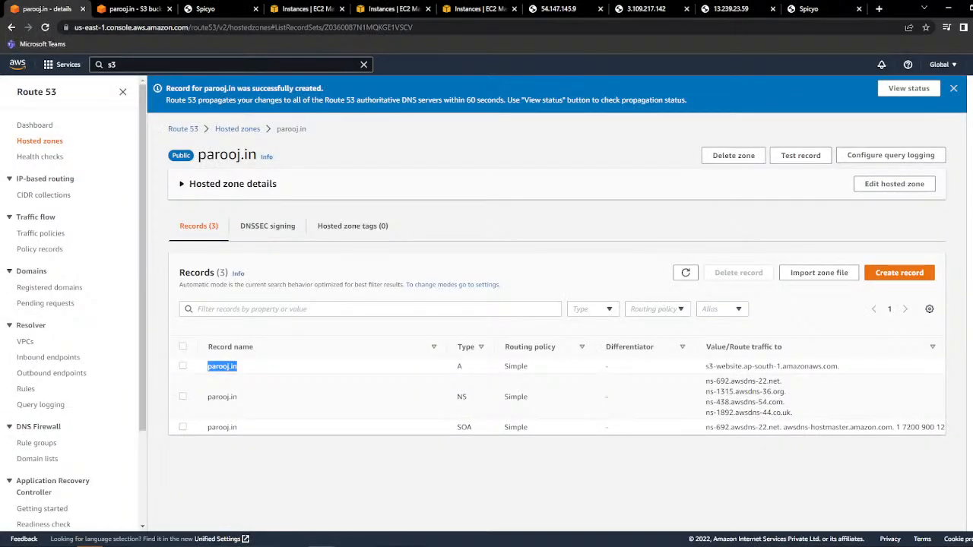